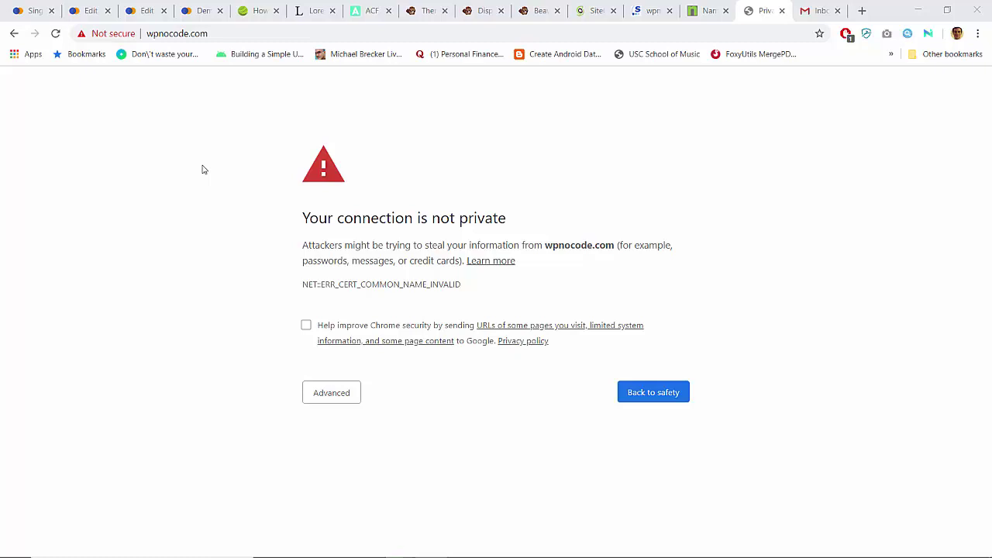
Step: Reload wpnocode.com in a new tab; the certificate privacy error persists, so go to SiteGround
click(179, 34)
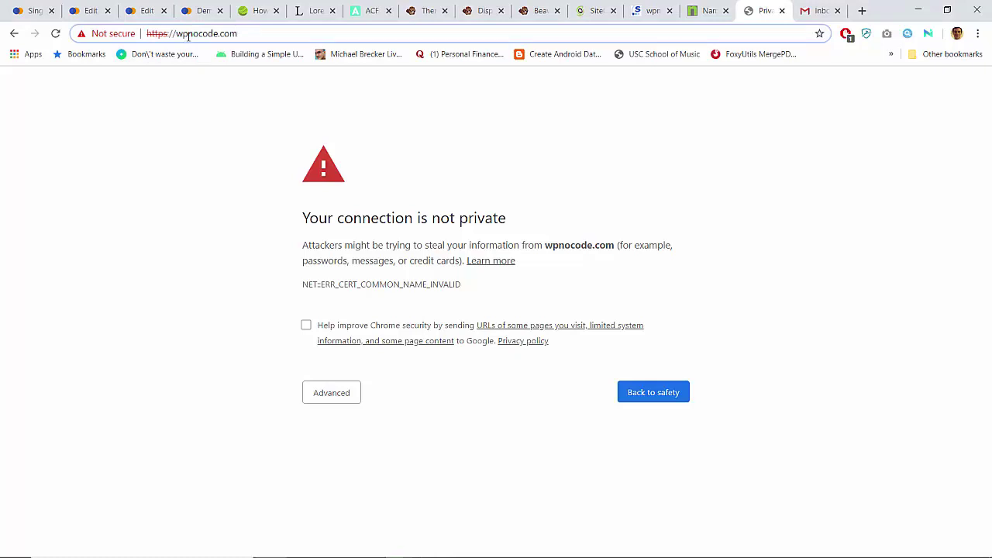
double_click(189, 34)
key(ctrl+c)
key(ctrl+t)
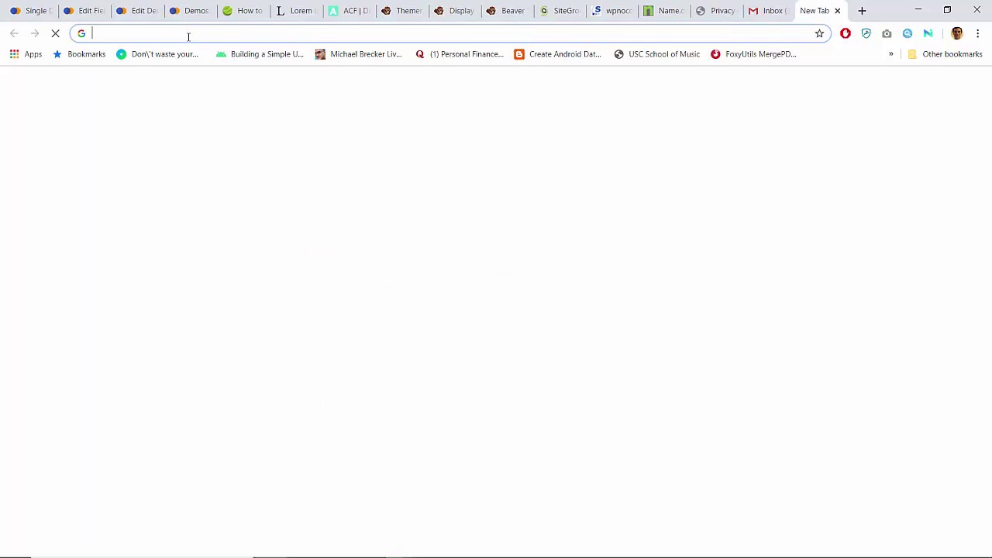
key(ctrl+v)
key(Return)
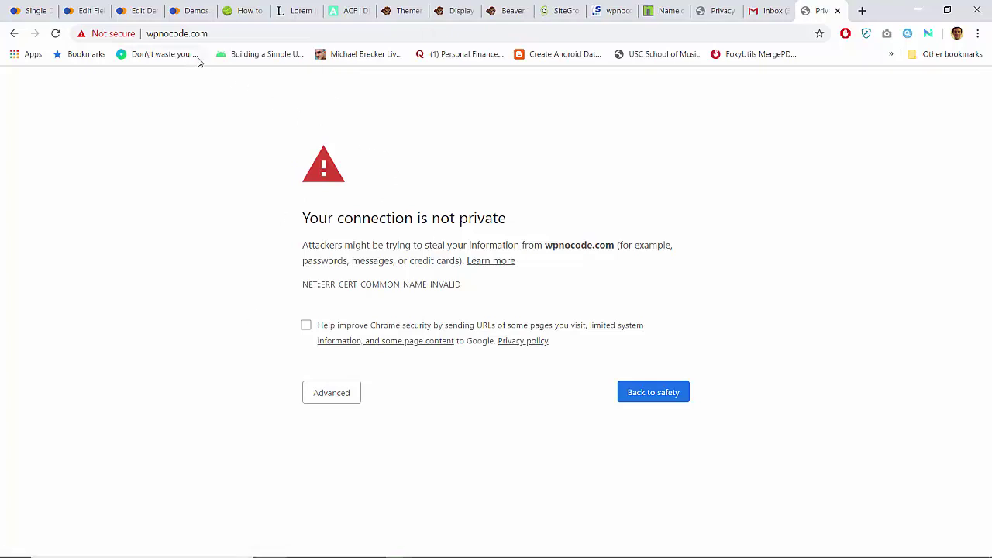
click(192, 34)
key(Return)
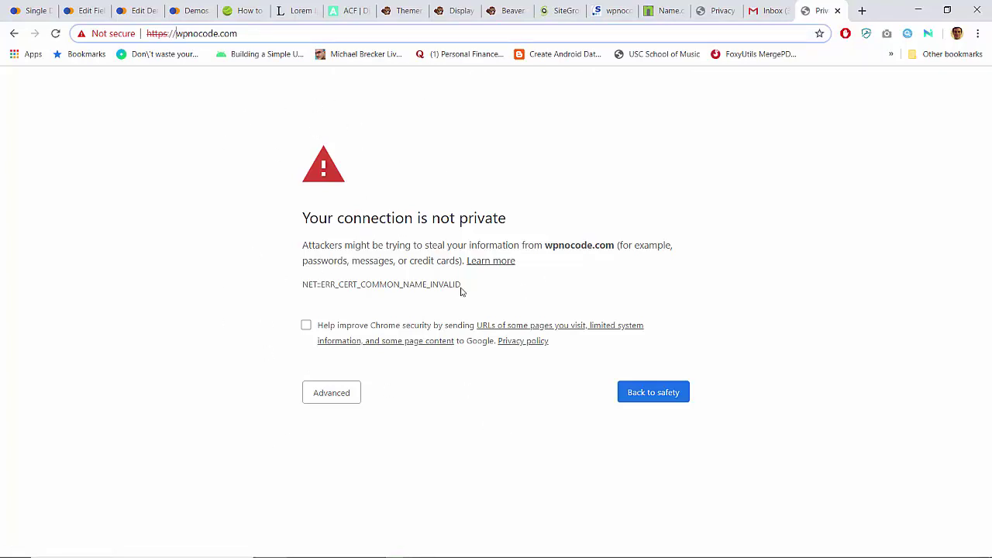
click(552, 11)
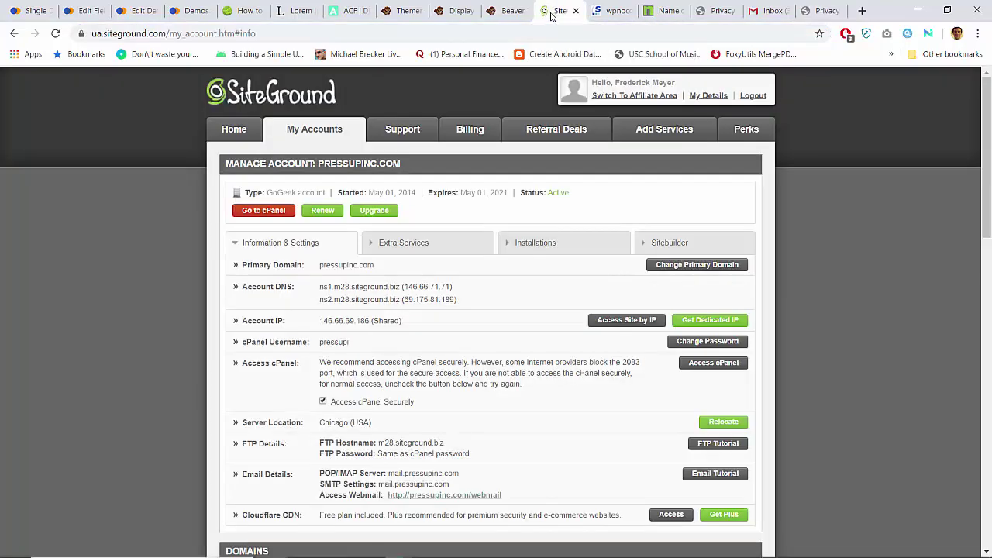
Step: Open cPanel for the hosting account and find its Let's Encrypt SSL manager
click(264, 211)
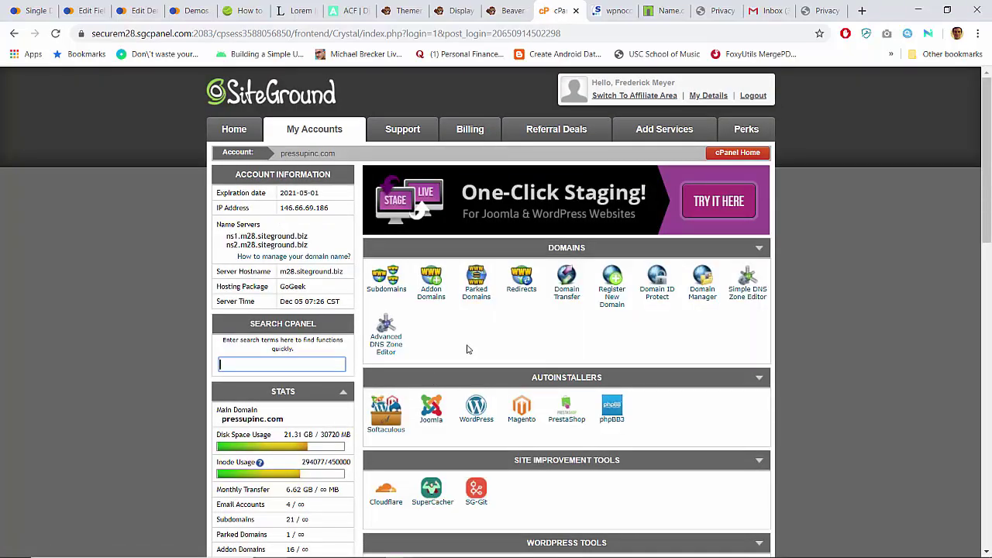
scroll(467, 350, down, 3)
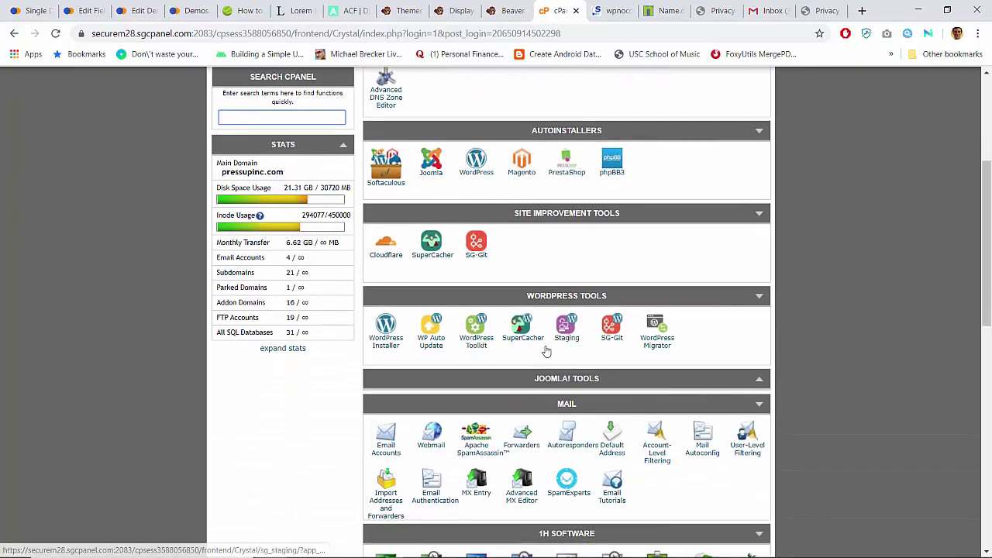
key(ctrl+f)
text(let)
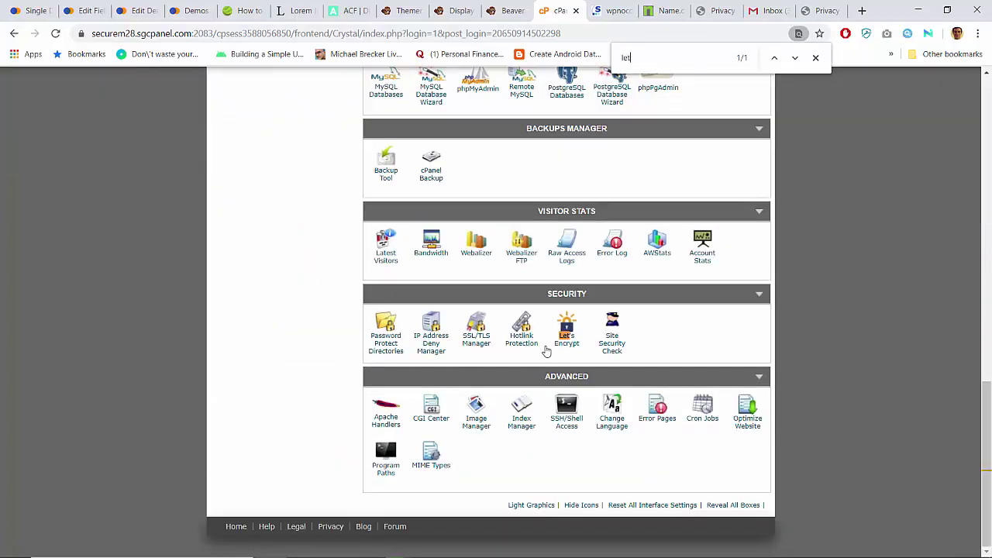
click(568, 342)
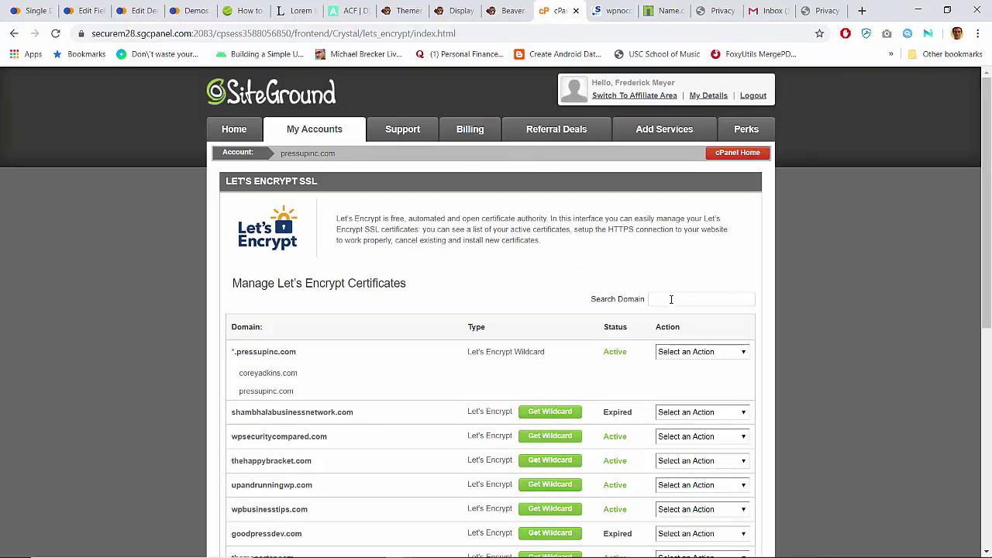
Step: Install a Let's Encrypt certificate for the wpnocode.com domain and confirm the success message
scroll(526, 285, down, 5)
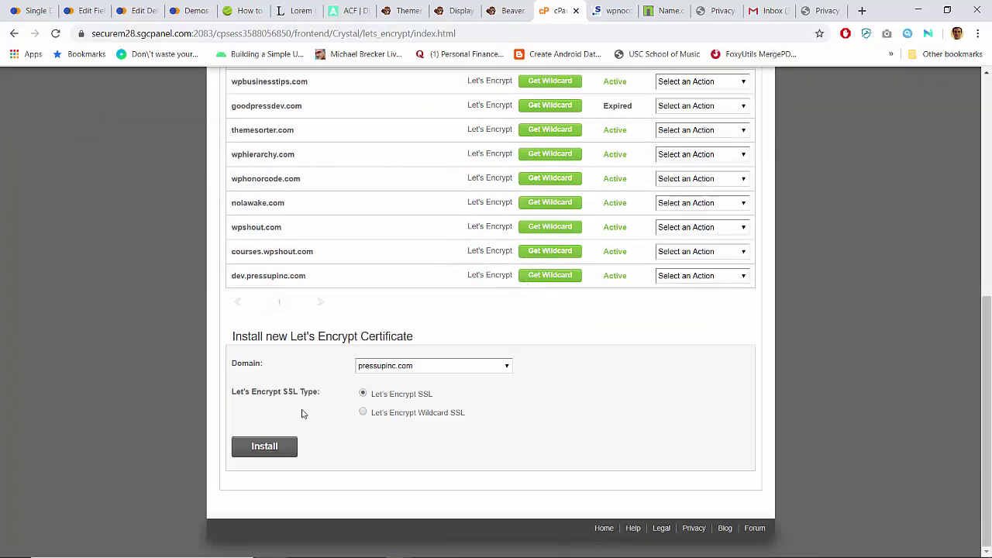
click(418, 366)
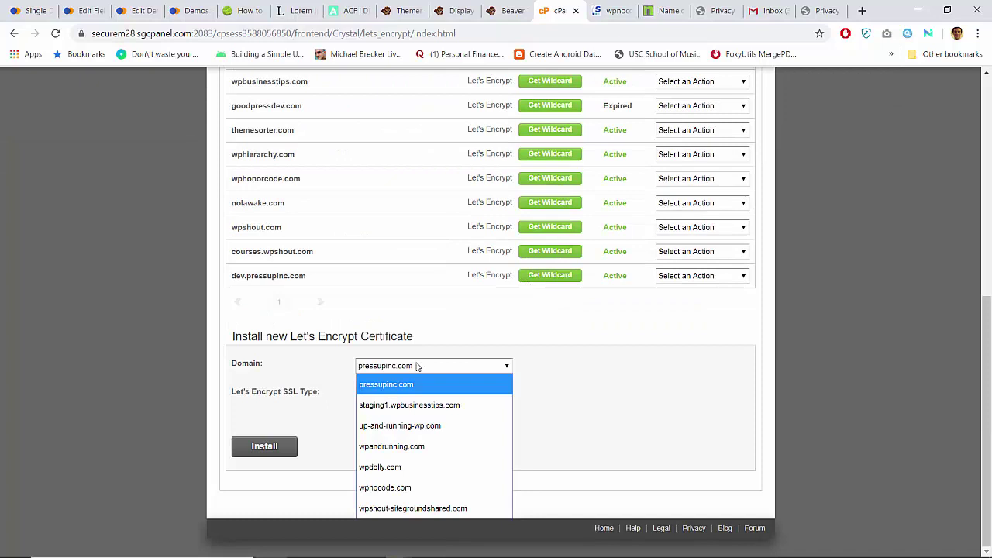
click(401, 486)
click(267, 446)
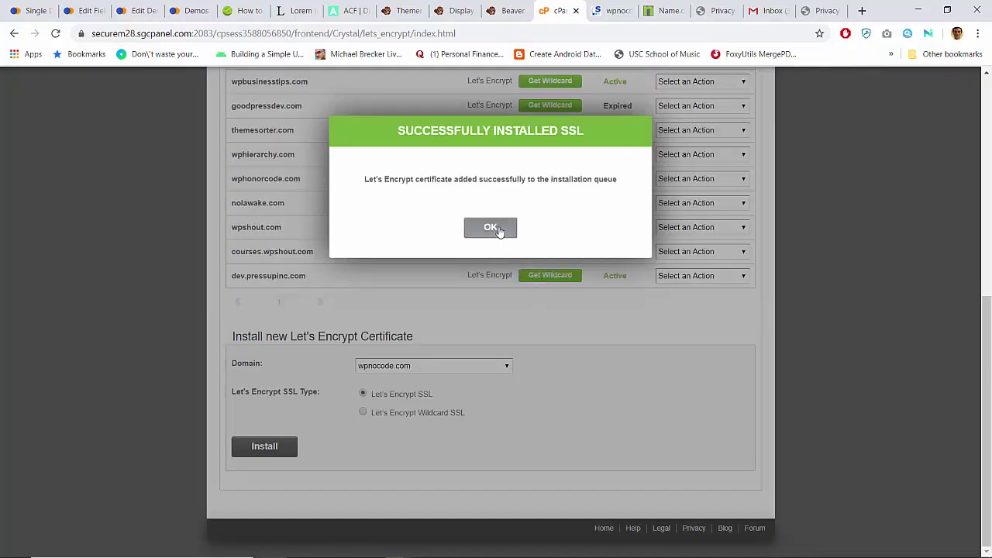
click(496, 227)
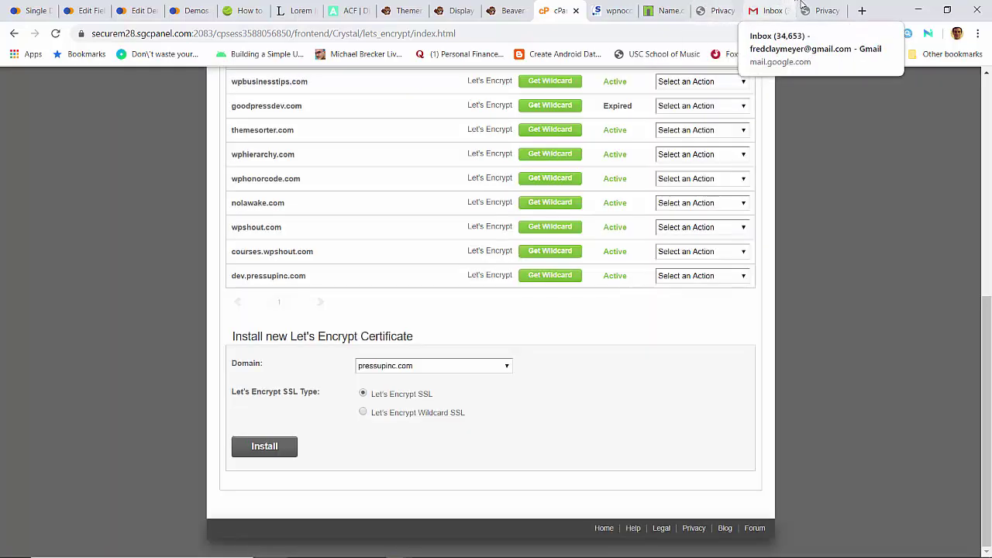
click(813, 7)
Step: Proceed past wpnocode.com's certificate warning, which leads only to a SiteGround 404 page
key(Return)
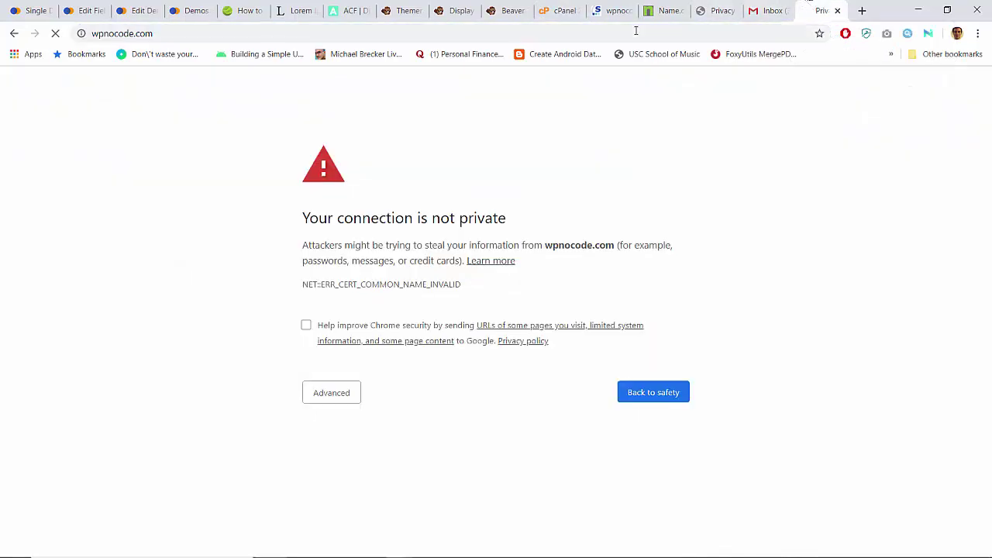
click(636, 30)
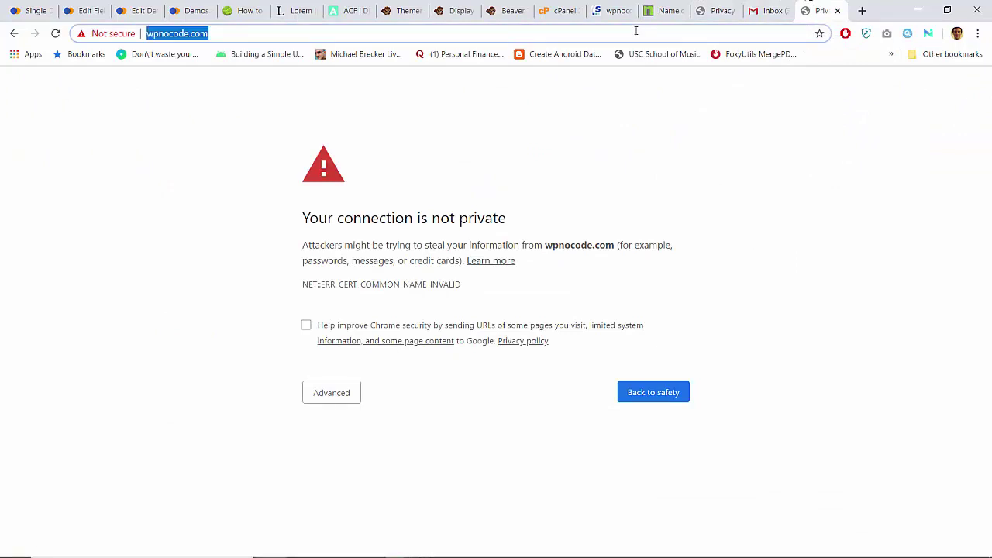
key(Return)
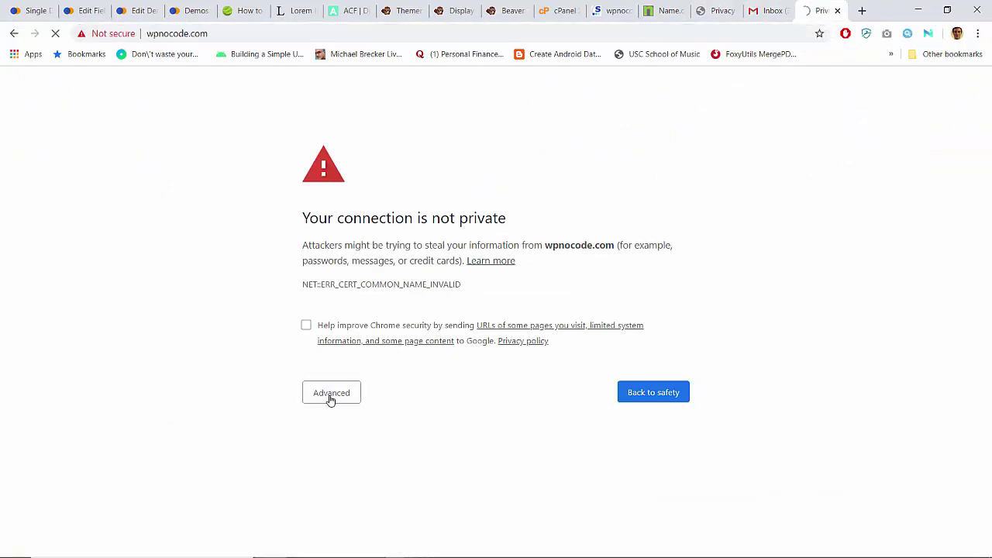
click(331, 399)
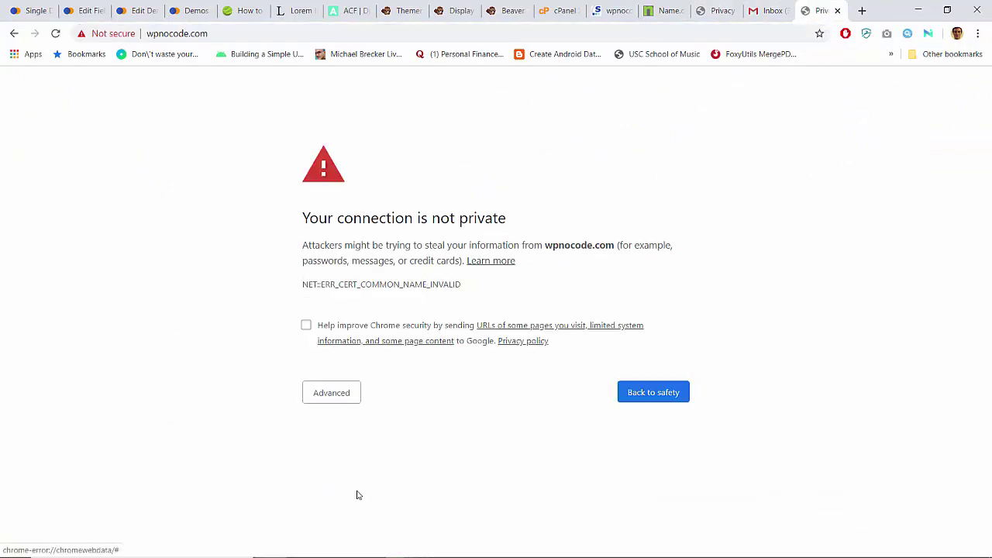
click(339, 395)
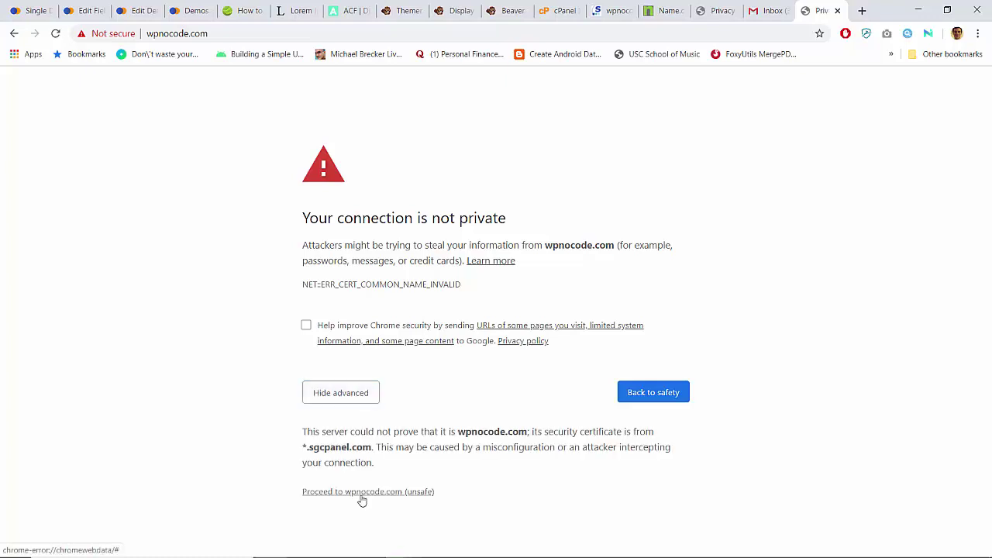
click(362, 497)
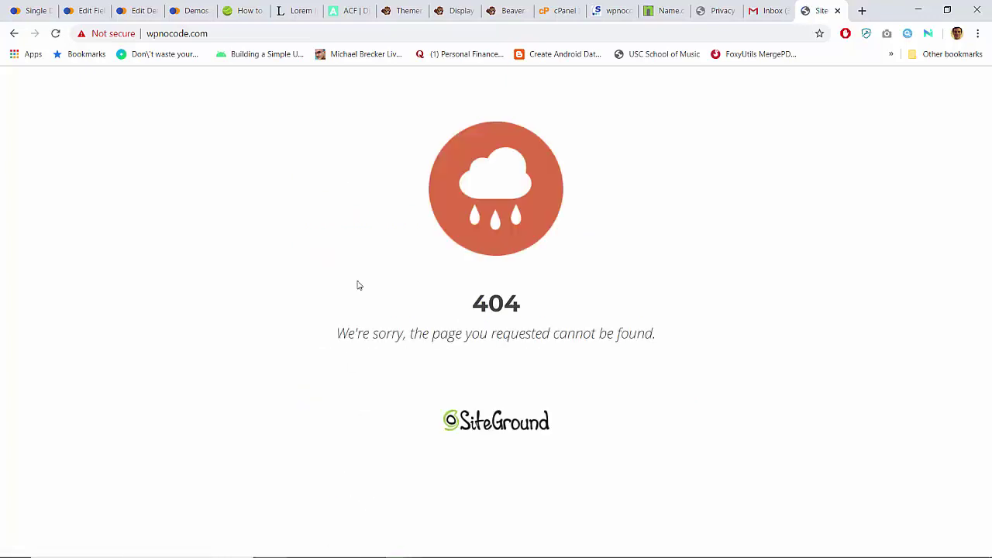
click(259, 34)
key(Return)
click(557, 11)
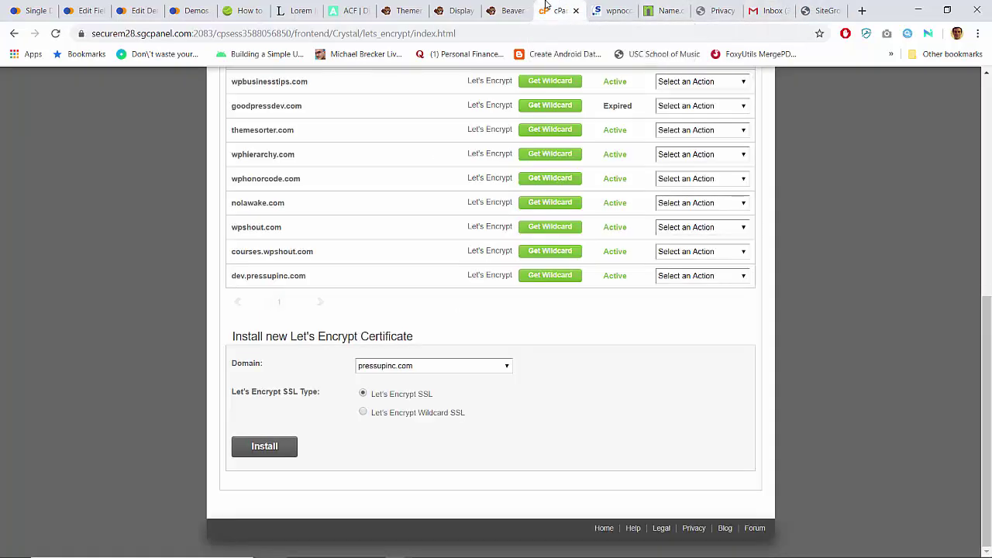
Step: Refresh the Let's Encrypt certificate list and search it for 'noc'; wpnocode.com isn't listed yet
scroll(476, 271, up, 7)
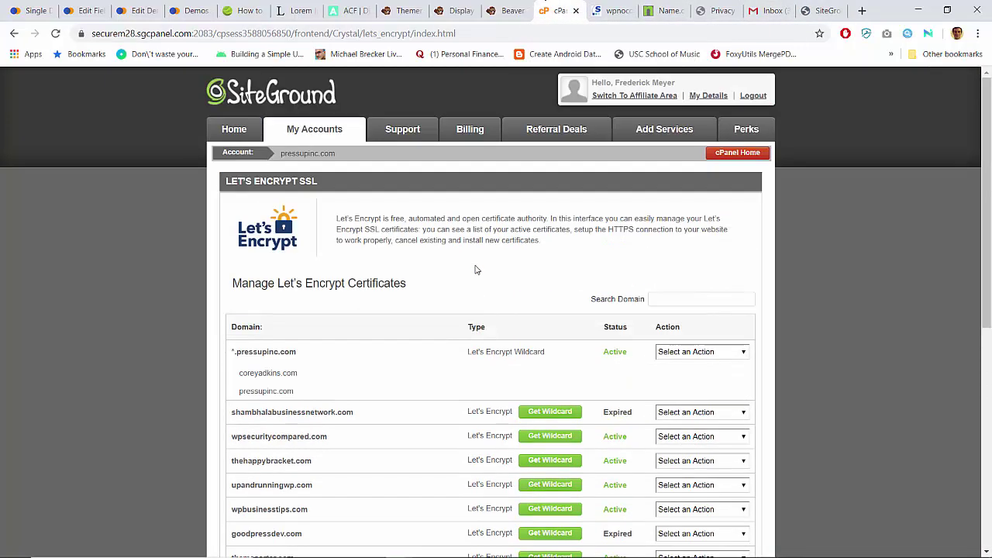
click(55, 33)
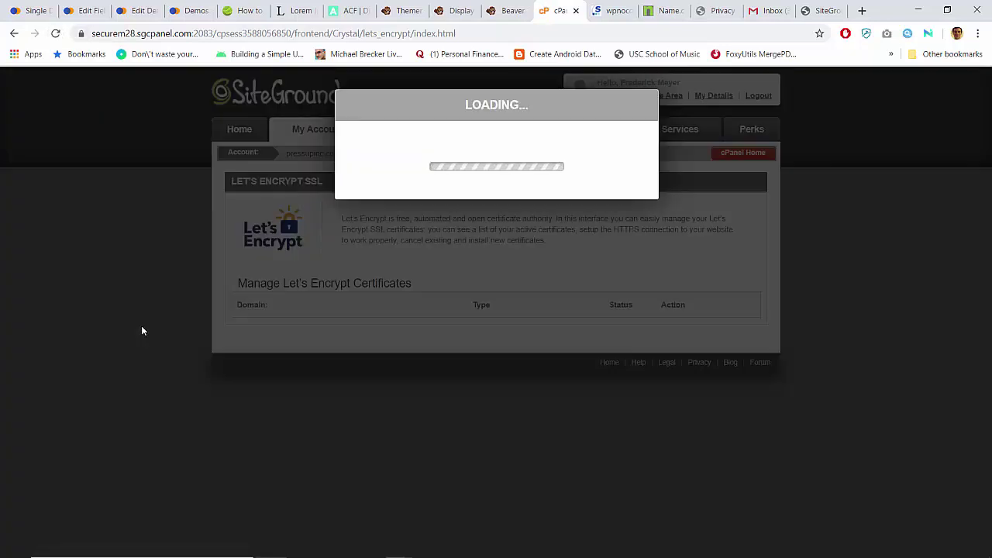
scroll(142, 331, down, 3)
scroll(141, 326, down, 3)
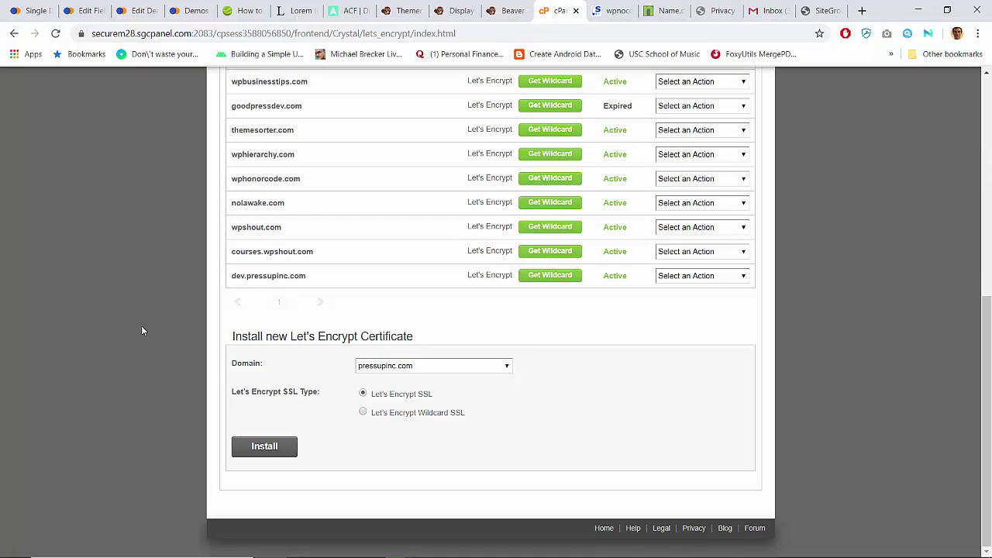
scroll(142, 325, up, 1)
scroll(142, 330, up, 2)
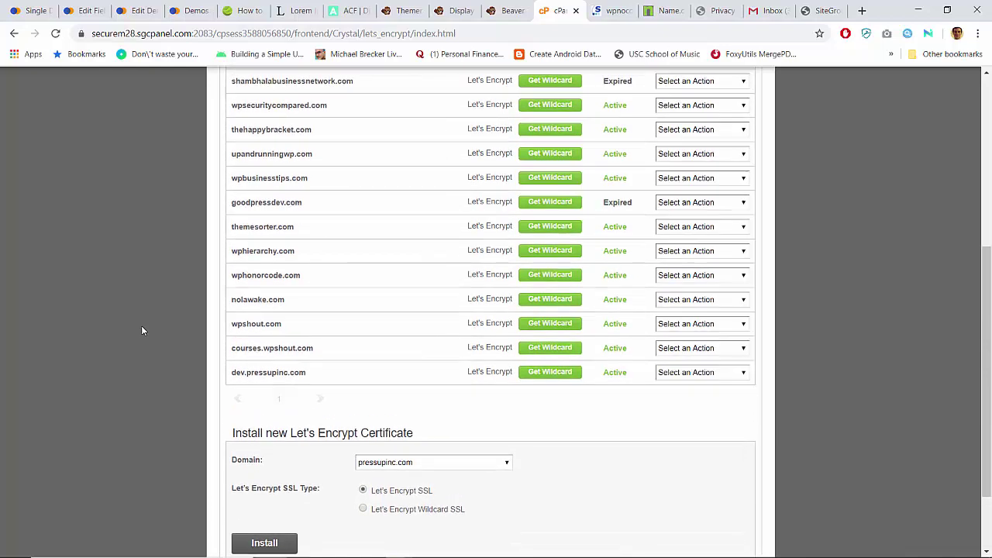
key(ctrl+f)
text(nocode)
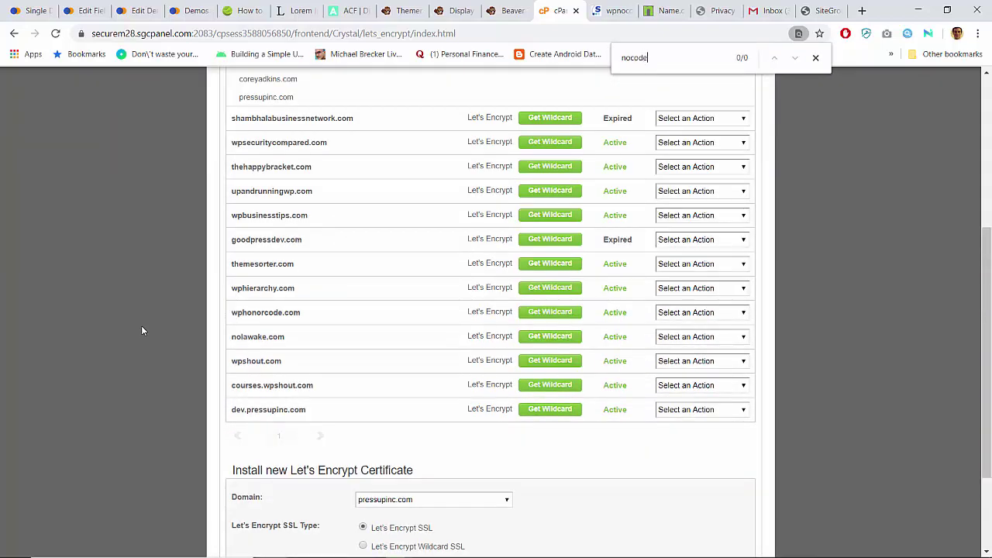
key(Escape)
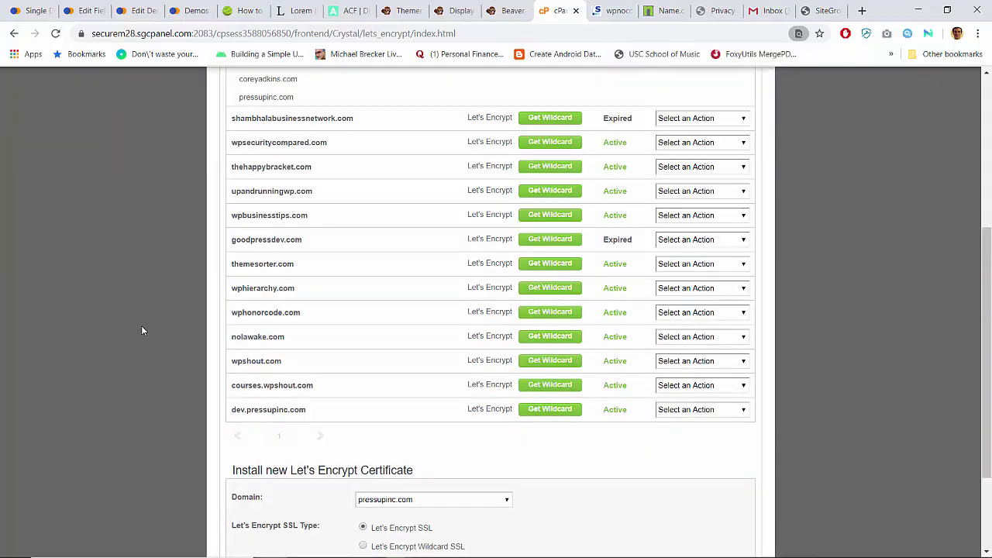
scroll(135, 203, up, 6)
click(133, 10)
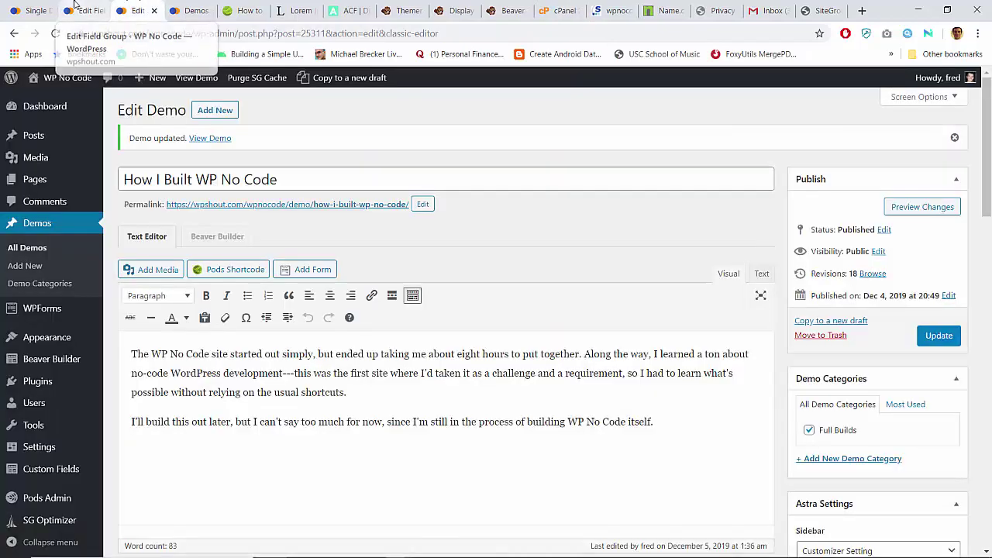
Step: Switch to the WP No Code site and browse its About page
click(81, 10)
click(31, 10)
scroll(93, 293, down, 10)
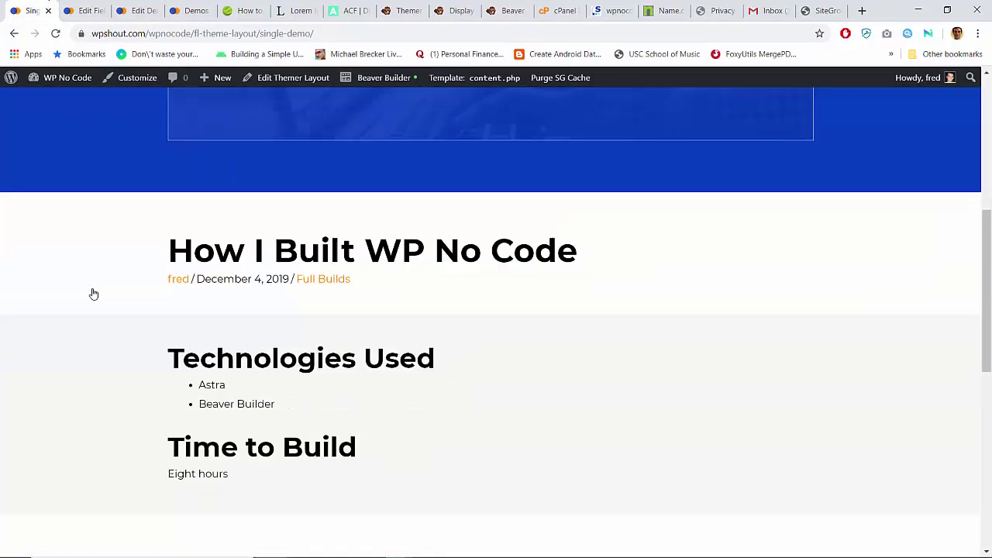
scroll(93, 293, up, 10)
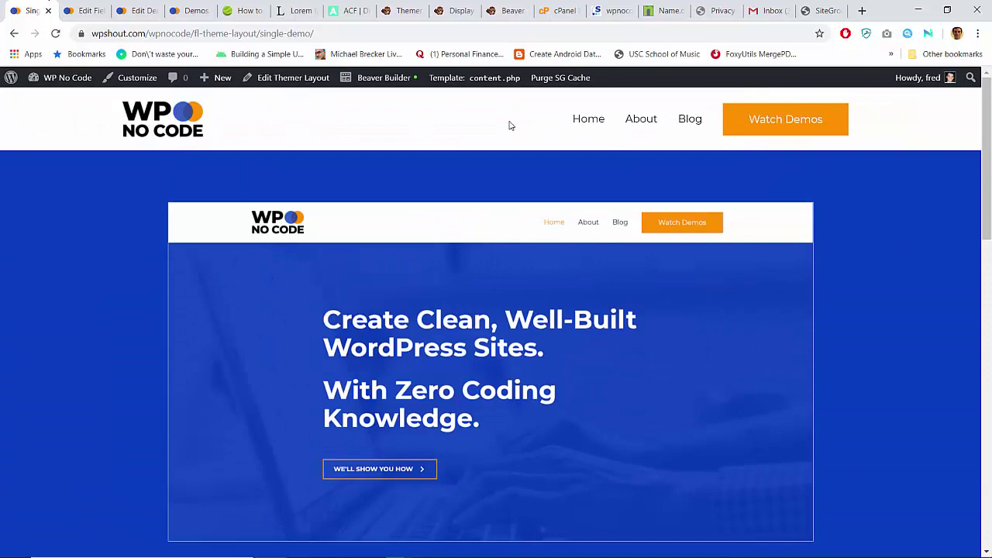
click(641, 118)
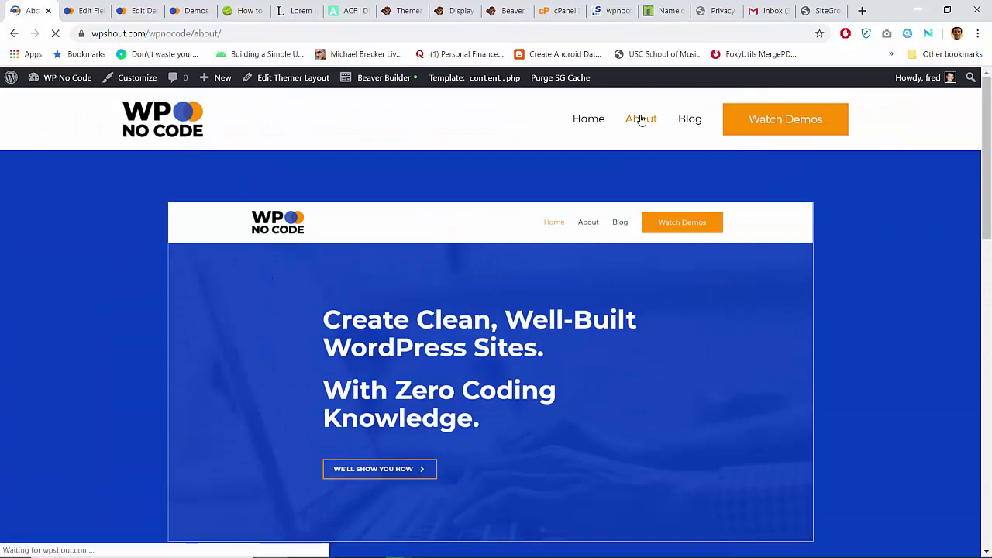
scroll(338, 332, down, 8)
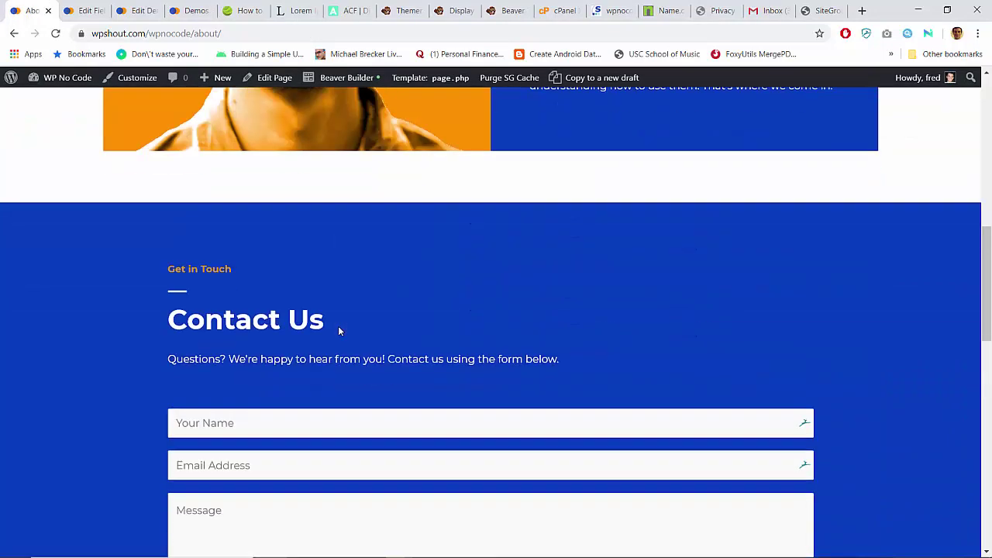
scroll(338, 331, down, 10)
scroll(338, 331, up, 5)
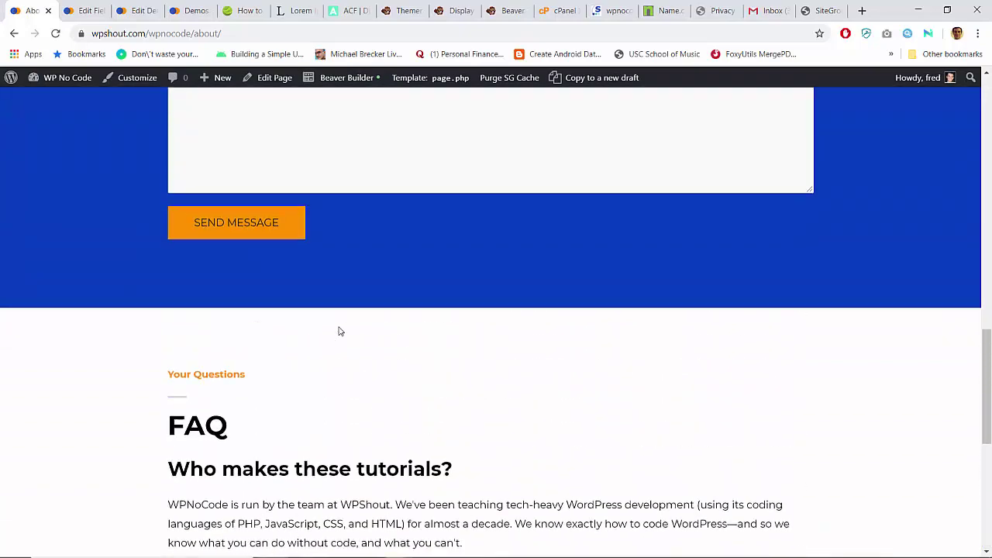
scroll(338, 331, up, 10)
scroll(338, 331, down, 3)
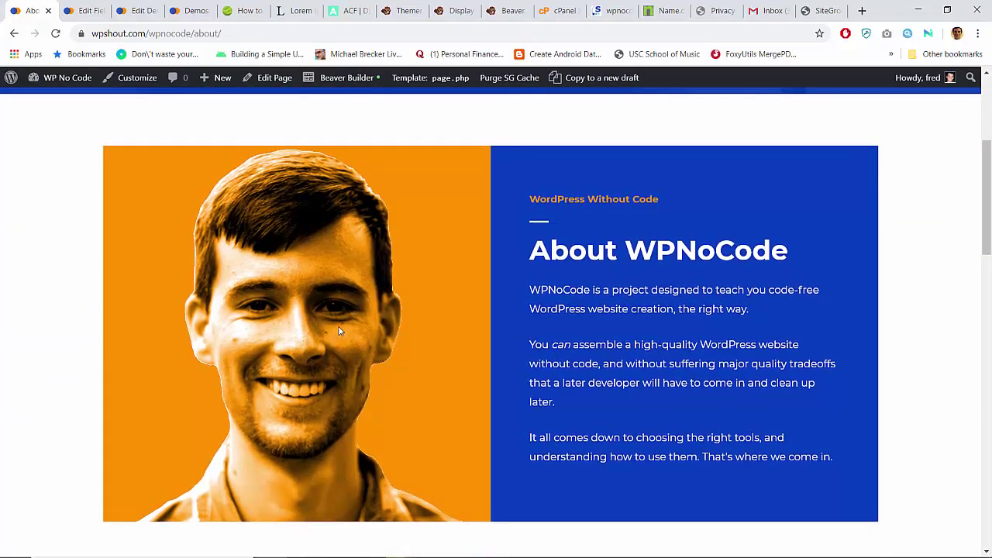
scroll(338, 331, up, 3)
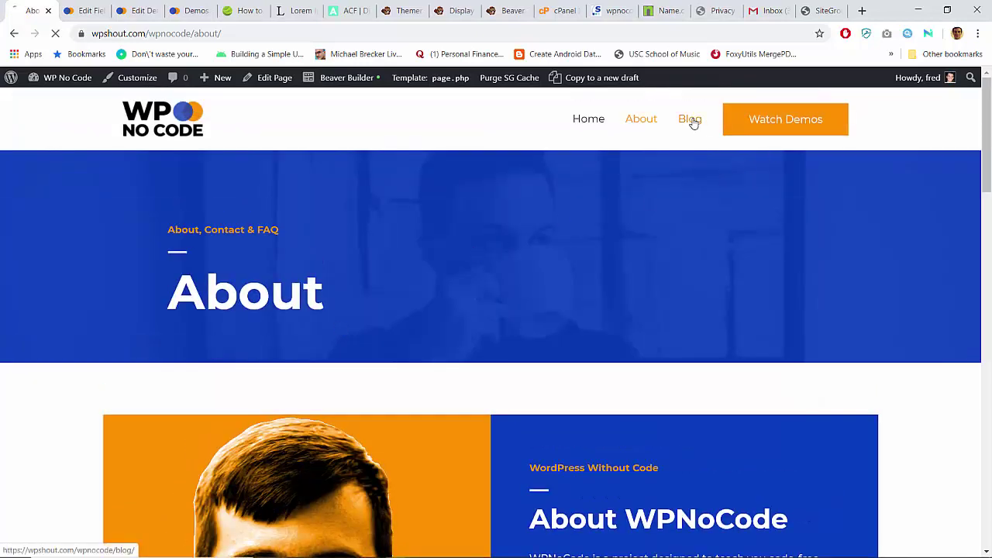
Step: Go through the Blog to the Demos page and open it in Edit Page
click(691, 120)
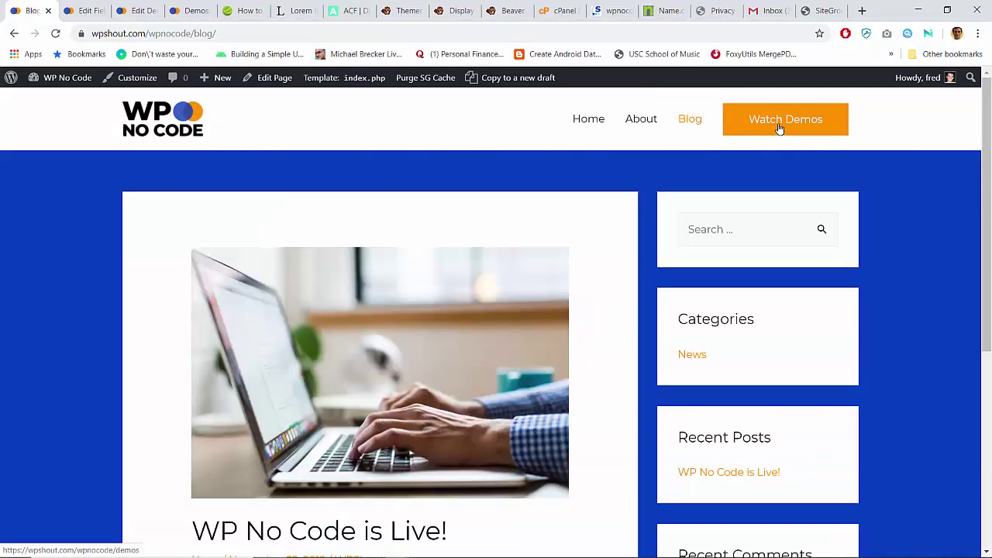
click(777, 130)
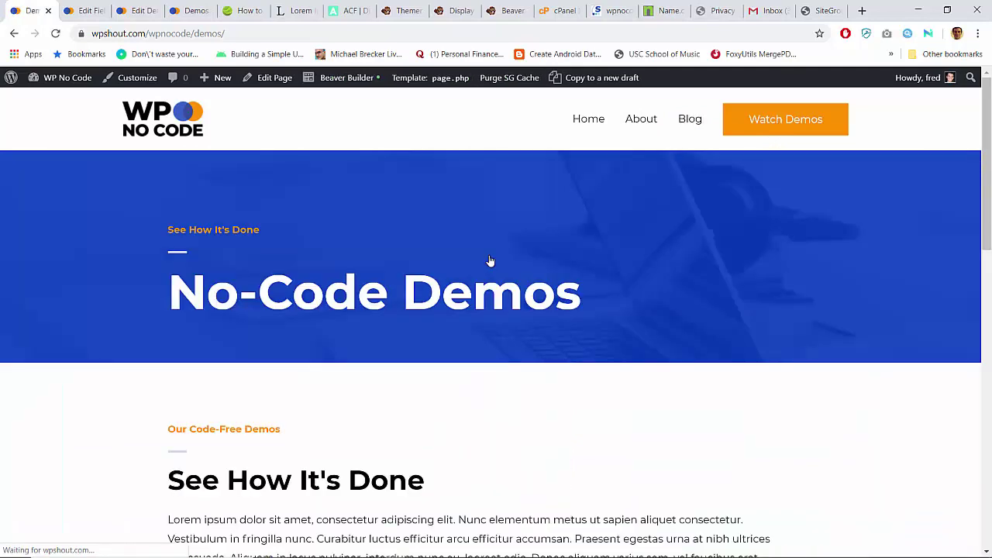
scroll(490, 262, down, 4)
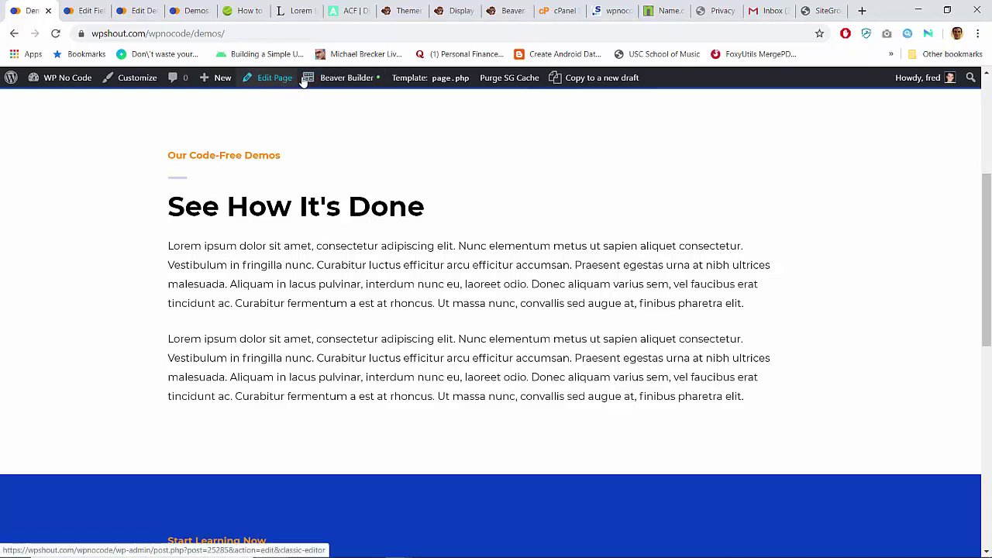
click(281, 82)
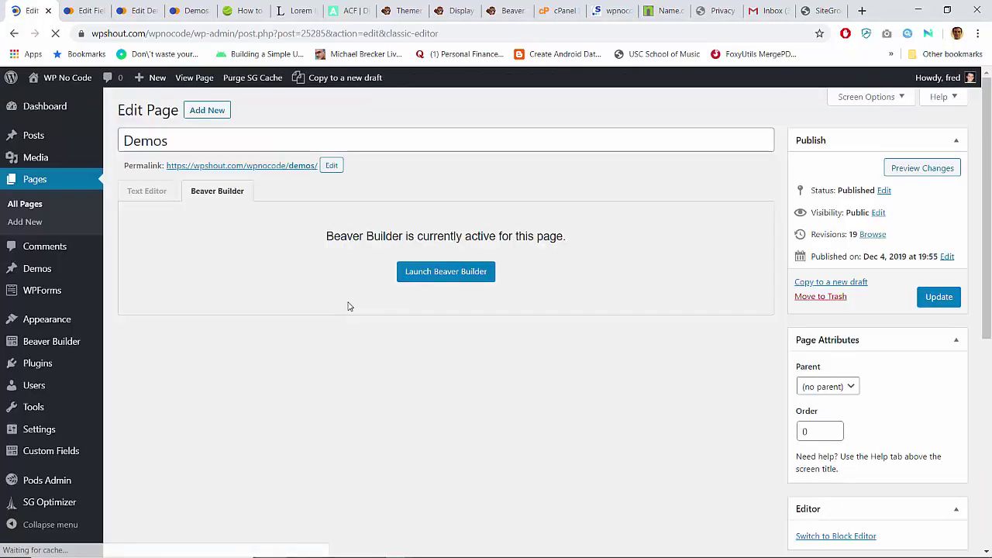
Step: Launch Beaver Builder on the Demos page and open the 'See How It's Done' text module
click(415, 272)
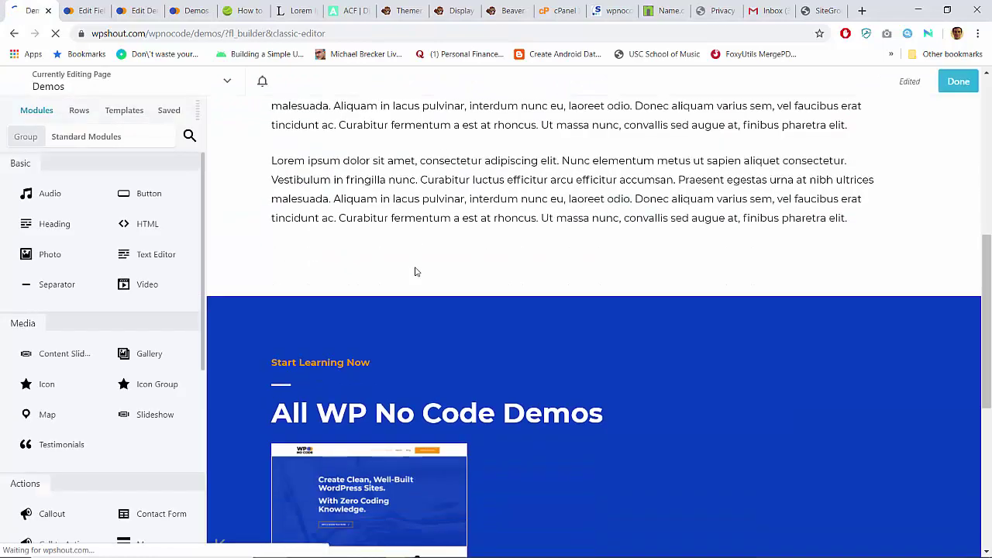
scroll(414, 271, up, 3)
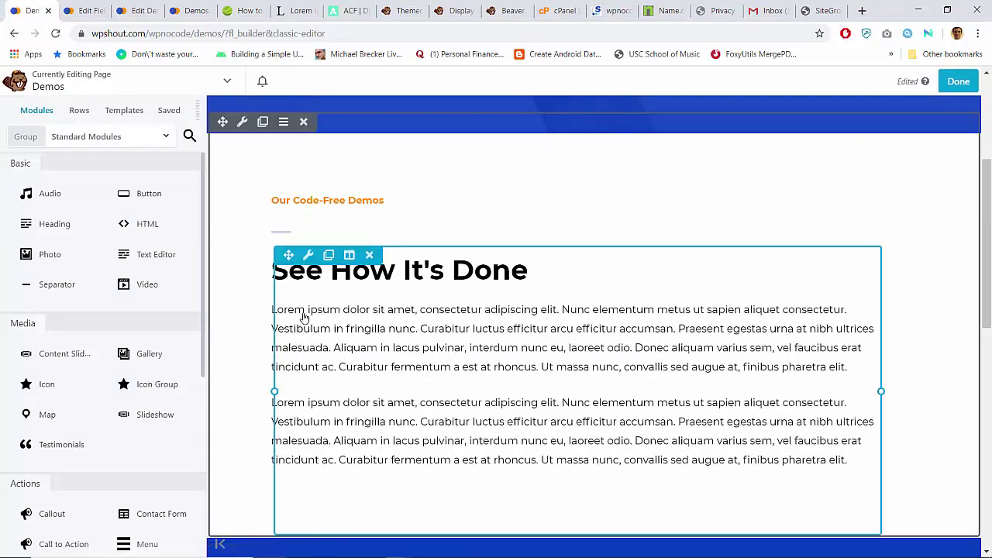
click(273, 270)
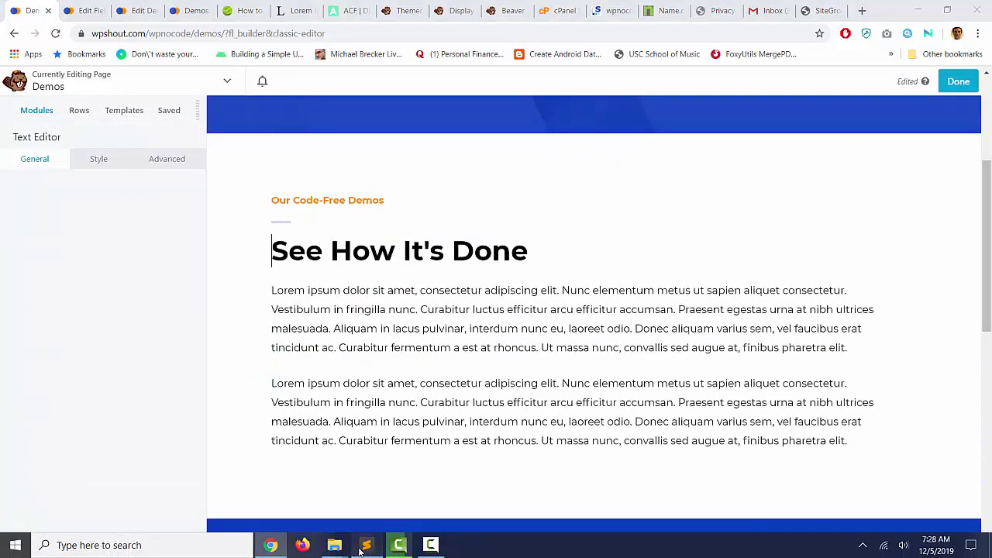
click(368, 547)
Step: Select and copy lines 28–33 of wpnocode.txt in Sublime Text
click(497, 182)
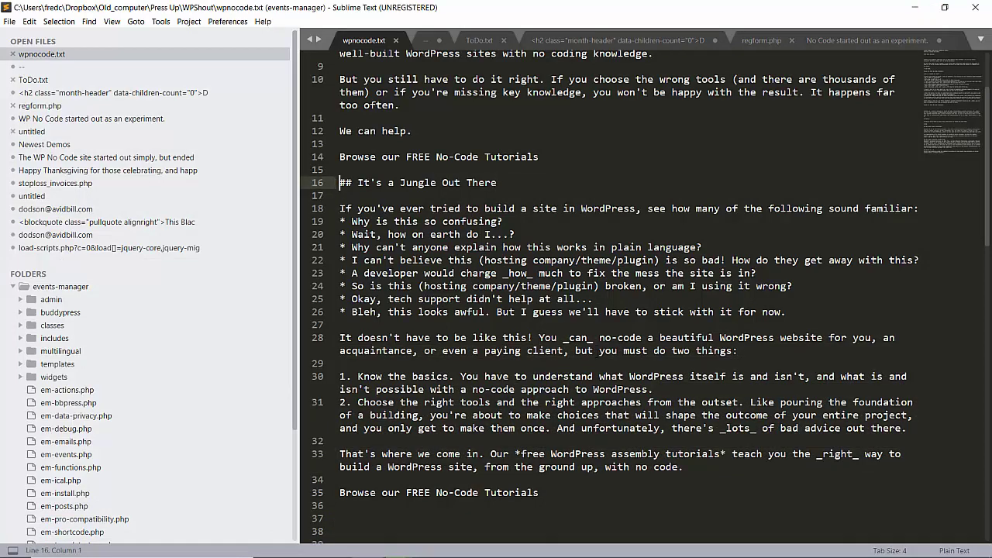
click(669, 326)
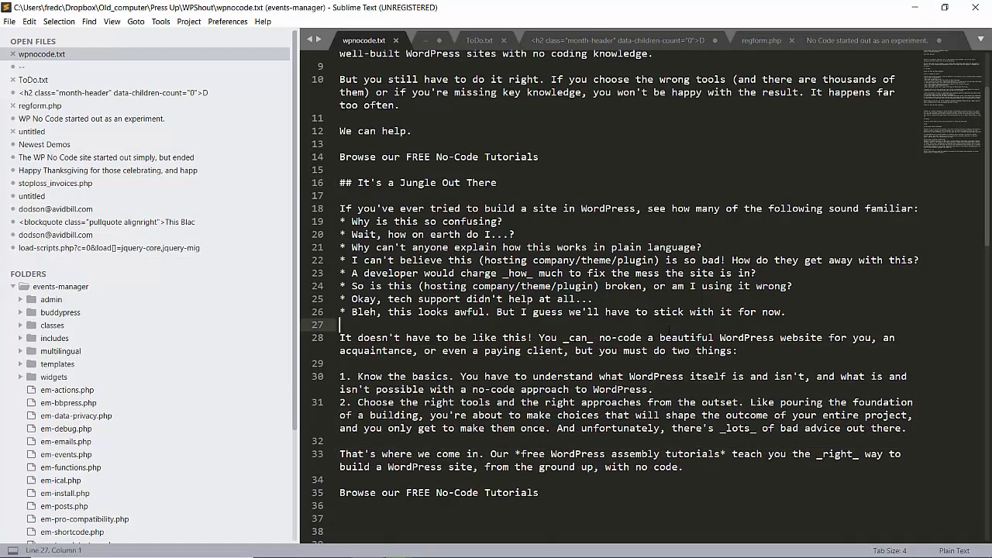
key(Down)
key(shift+Down)
key(shift+Down)
key(shift+Down)
key(shift+Down)
key(shift+Down)
key(shift+Down)
key(shift+Down)
key(shift+Down)
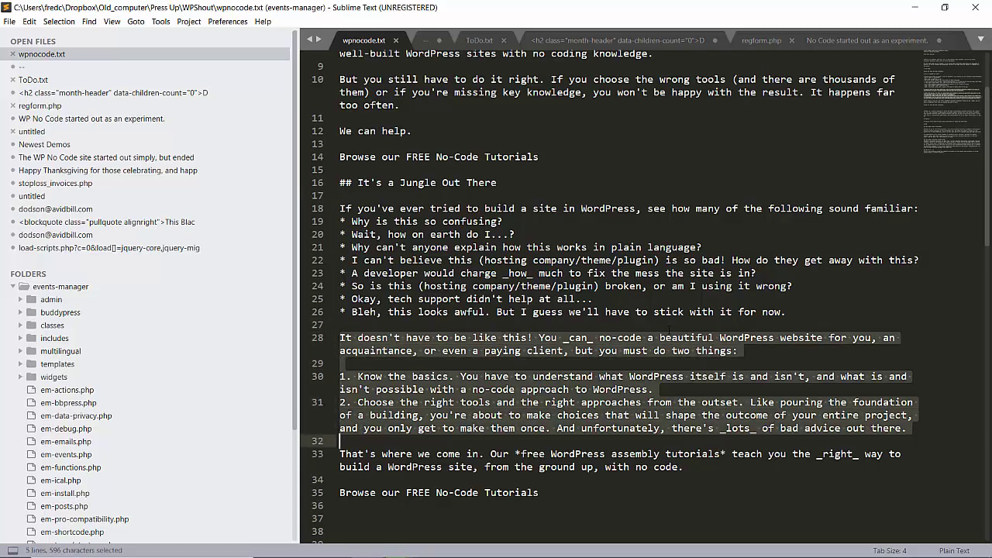
key(shift+Left)
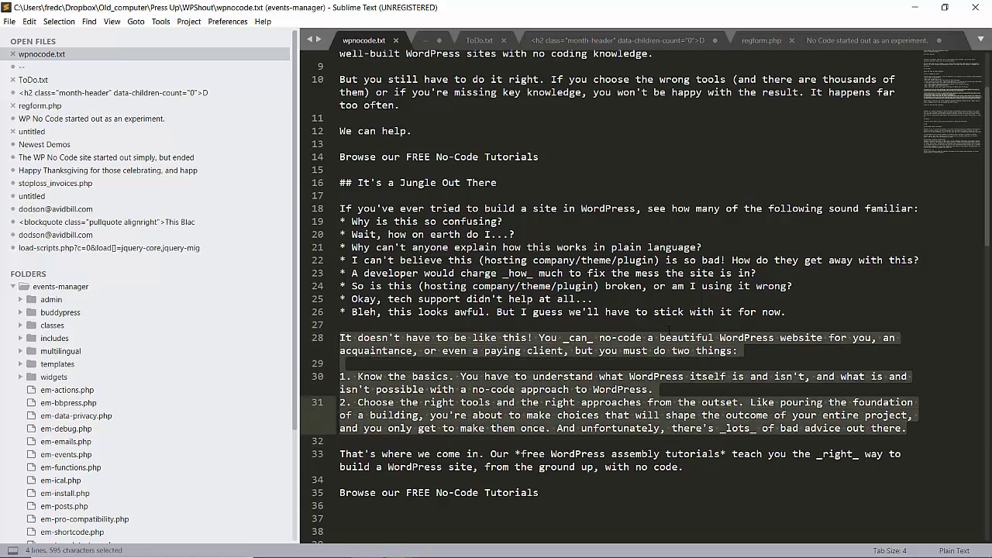
key(shift+Down)
key(shift+Down)
key(shift+Down)
key(ctrl+c)
mouse_move(334, 548)
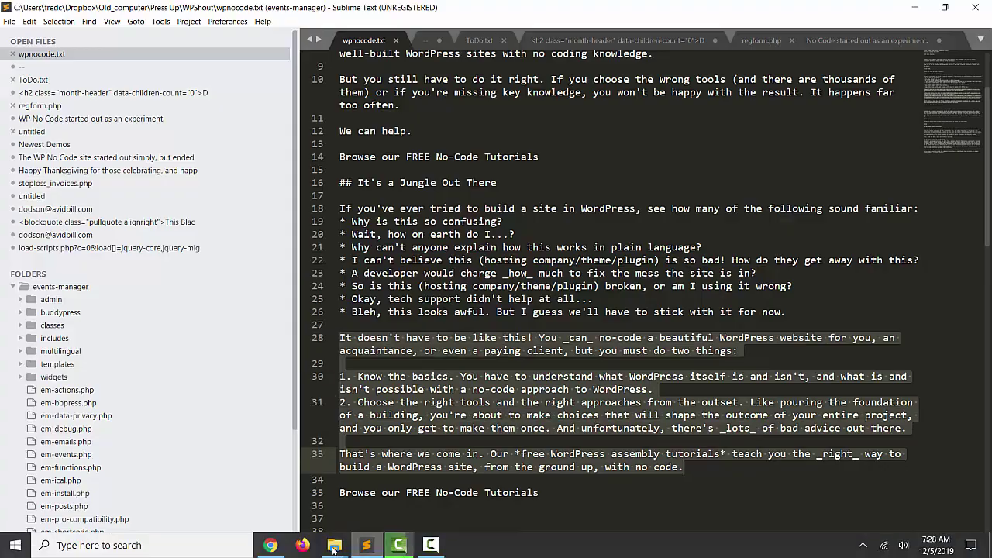
click(270, 545)
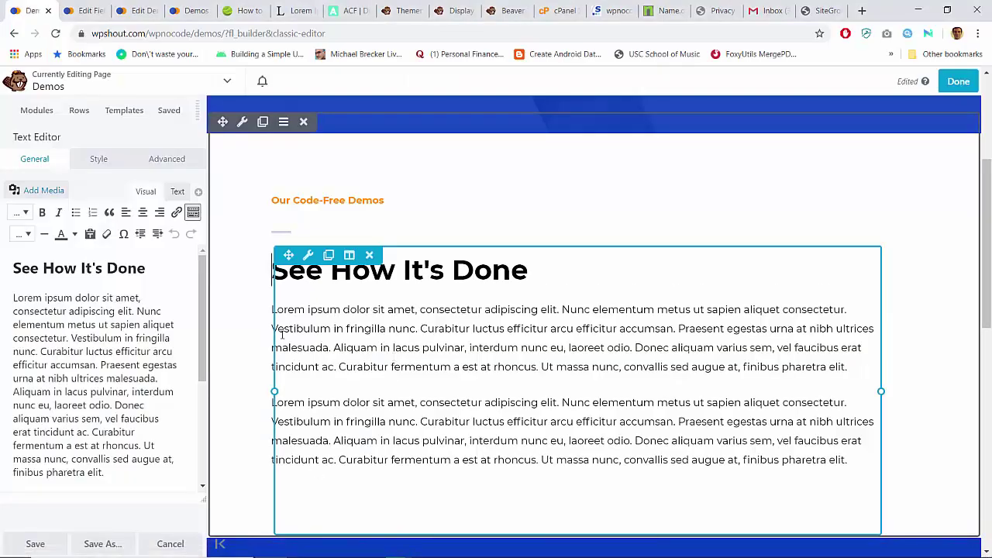
Step: Replace the first Lorem ipsum paragraph with the copied WordPress text
double_click(111, 353)
triple_click(113, 354)
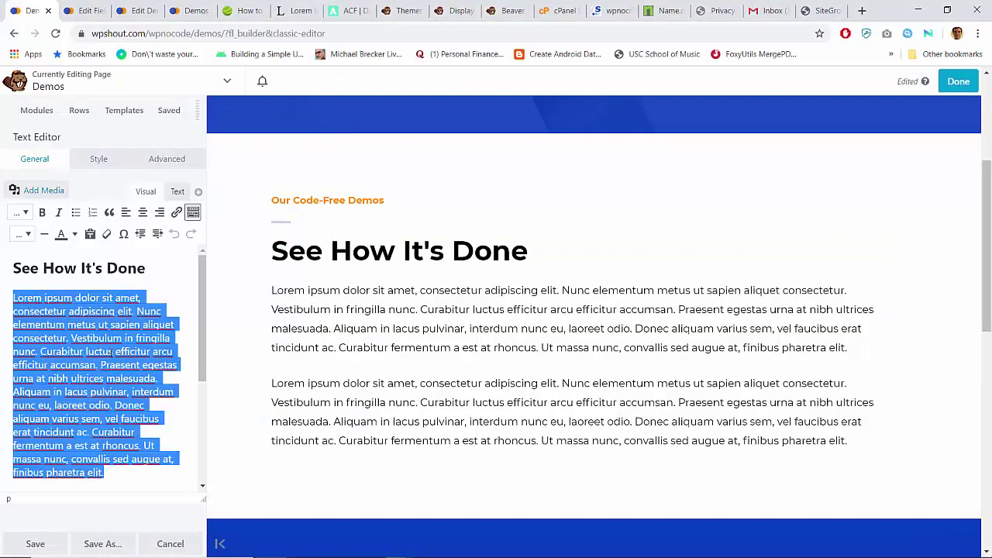
key(ctrl+v)
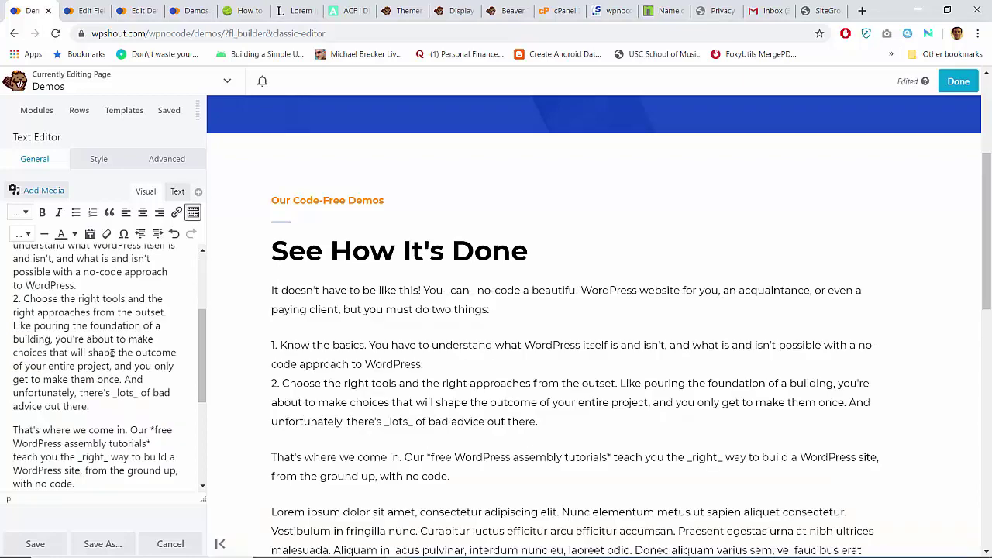
scroll(83, 318, up, 5)
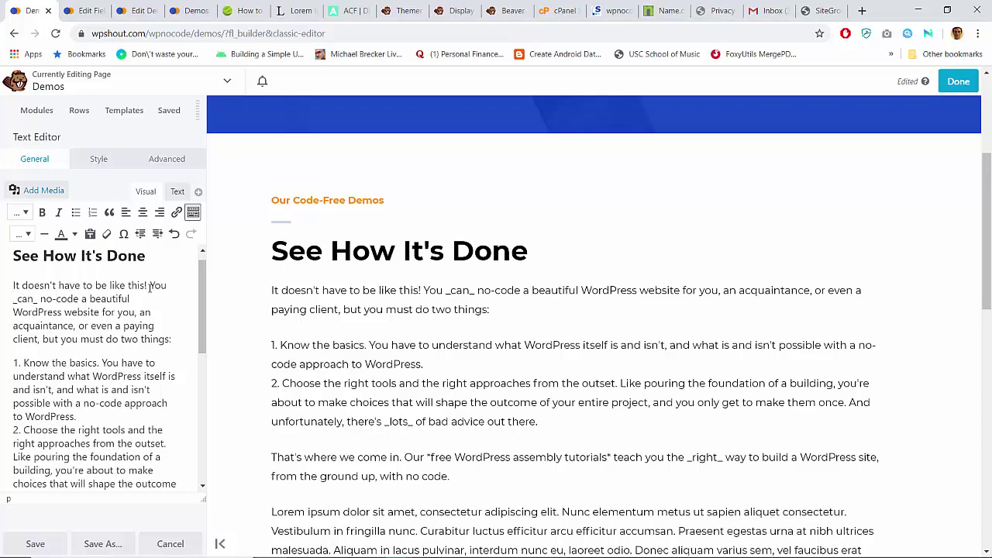
Step: Reword the intro to start 'If you're looking to build' and add '---without writing code---' after client
key(ctrl+shift+Left)
key(ctrl+shift+Left)
key(ctrl+shift+Left)
key(ctrl+shift+Left)
key(ctrl+shift+Left)
key(ctrl+shift+Left)
key(ctrl+shift+Left)
key(ctrl+shift+Left)
key(ctrl+shift+Left)
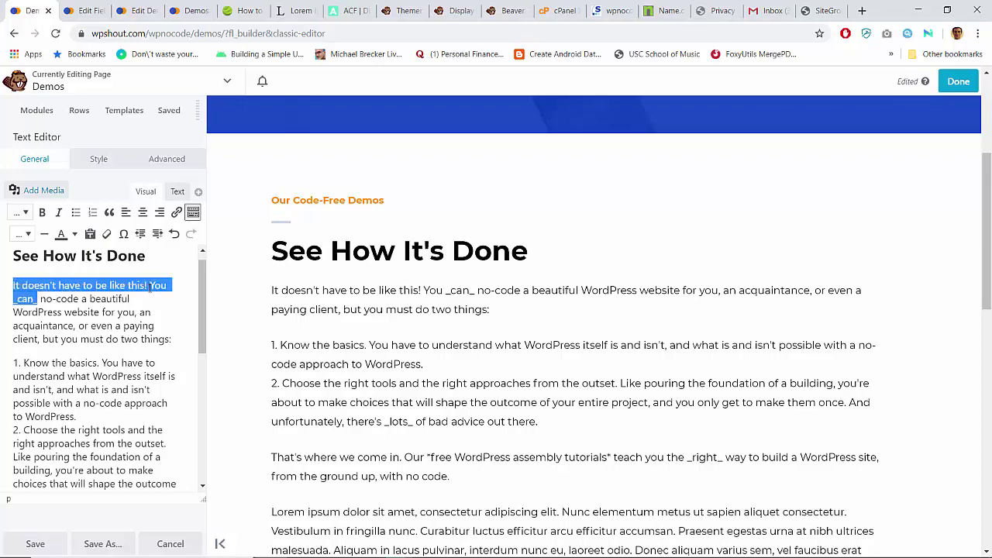
text(If you're look)
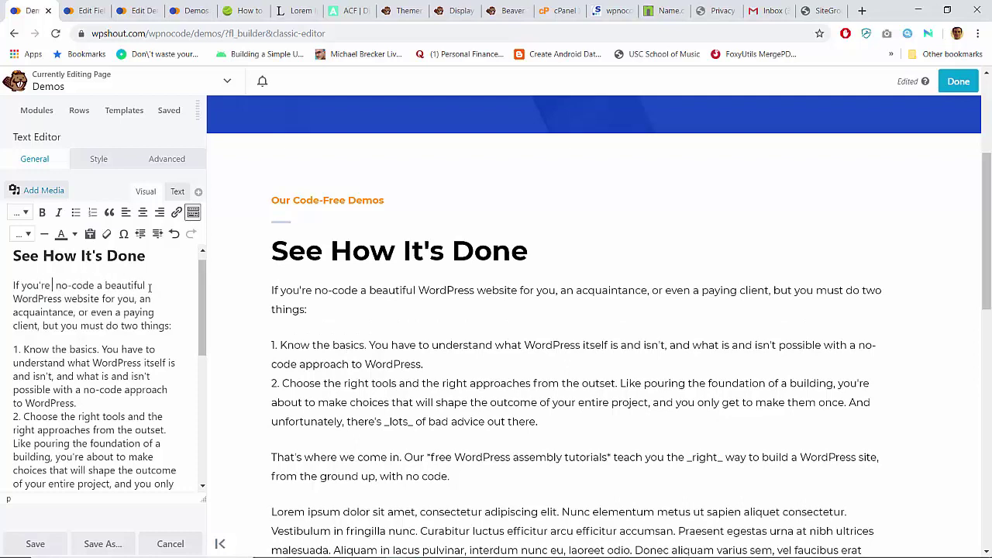
text(ing to build)
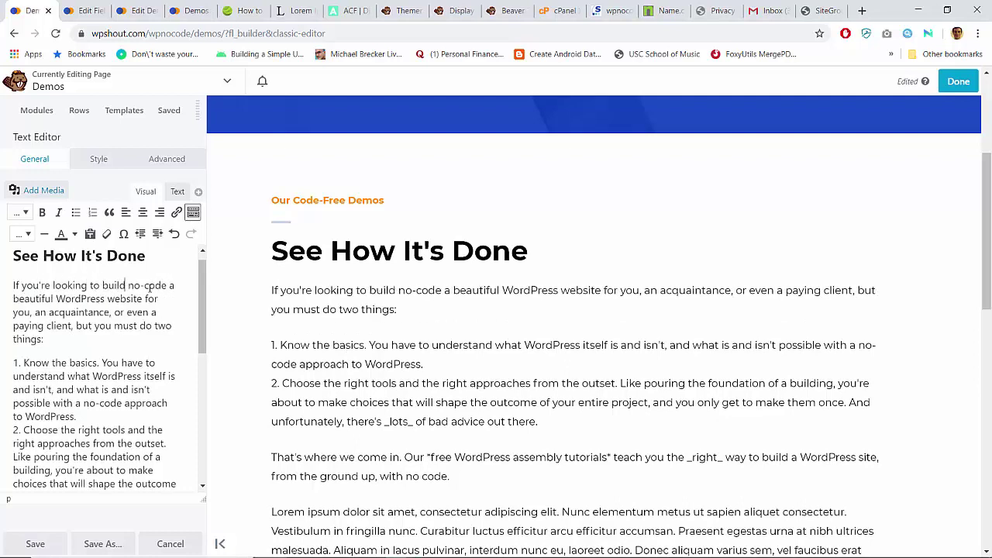
double_click(147, 286)
key(BackSpace)
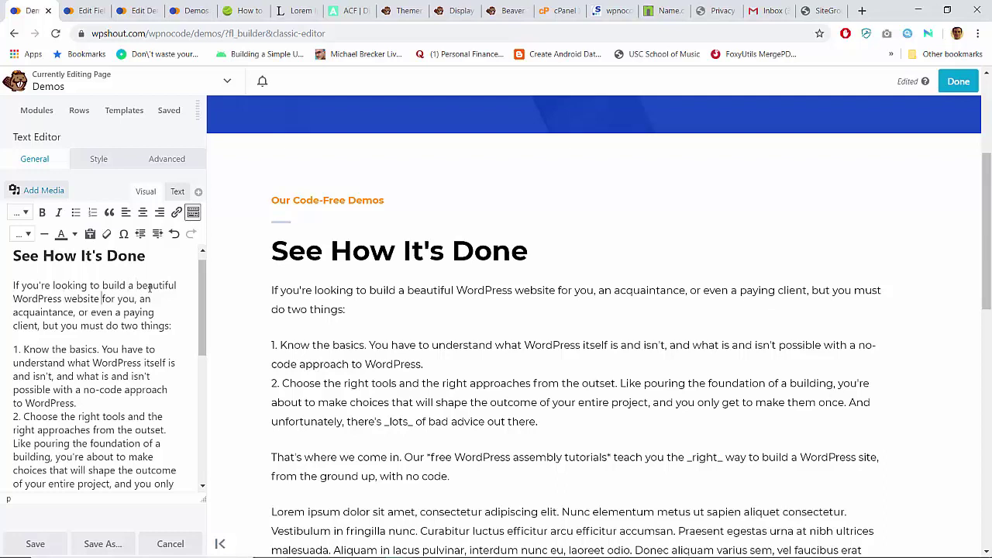
text(rself)
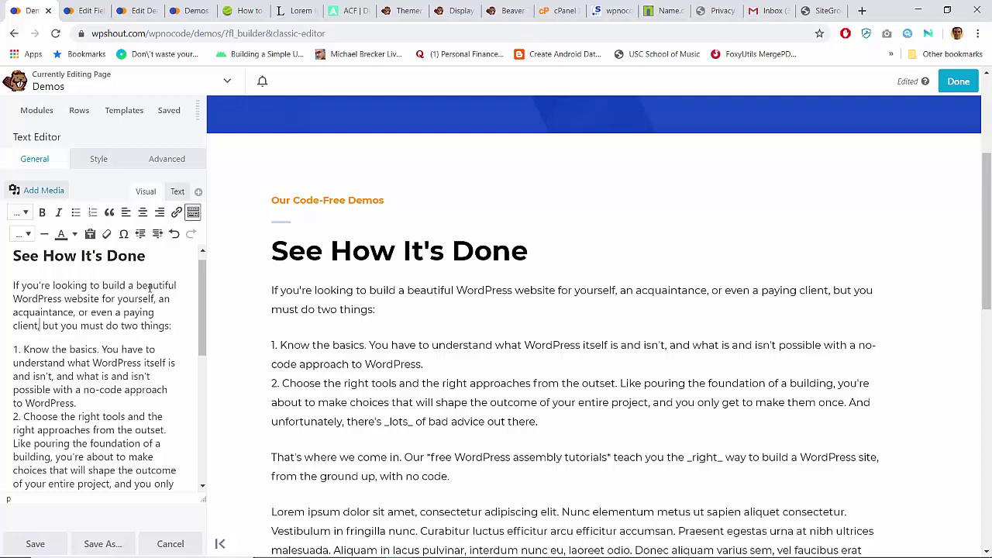
key(BackSpace)
text(---without wr)
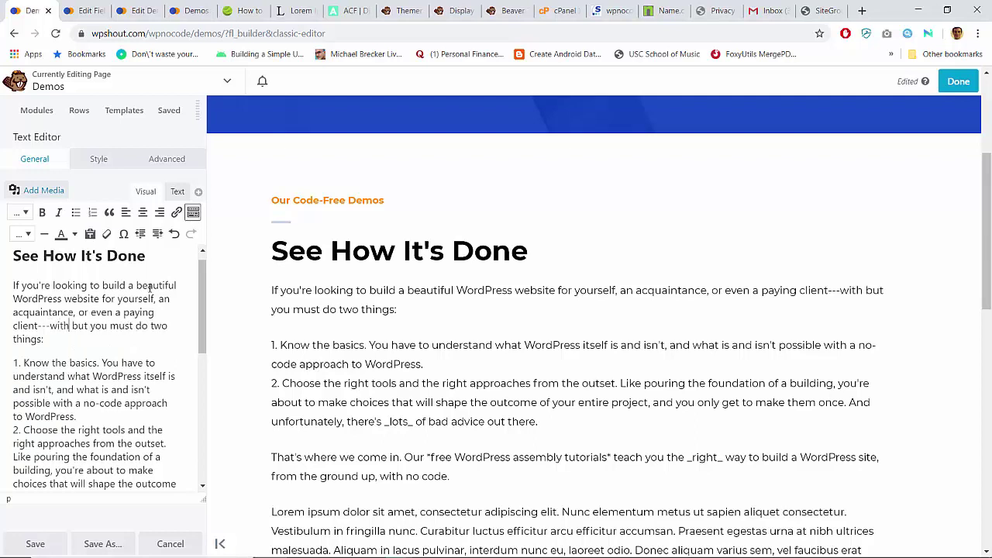
text(iting code---)
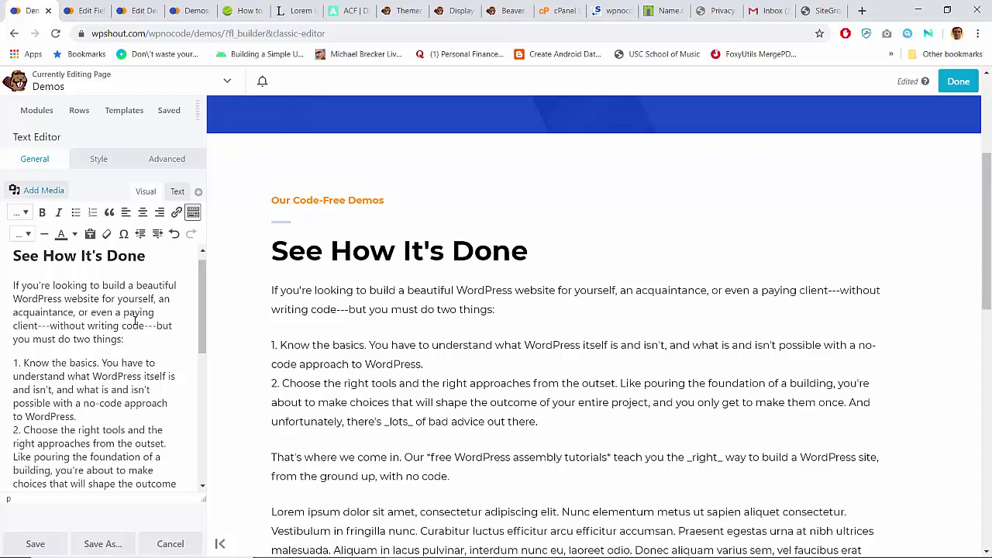
key(ctrl+t)
Step: Search Google for 'mdash' and copy the em dash from the first result
text(mdash)
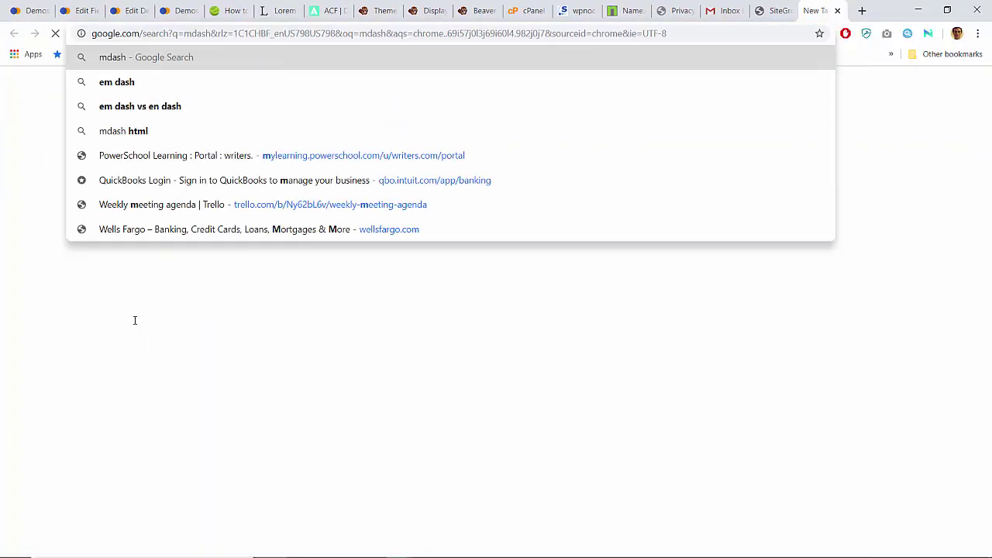
key(Return)
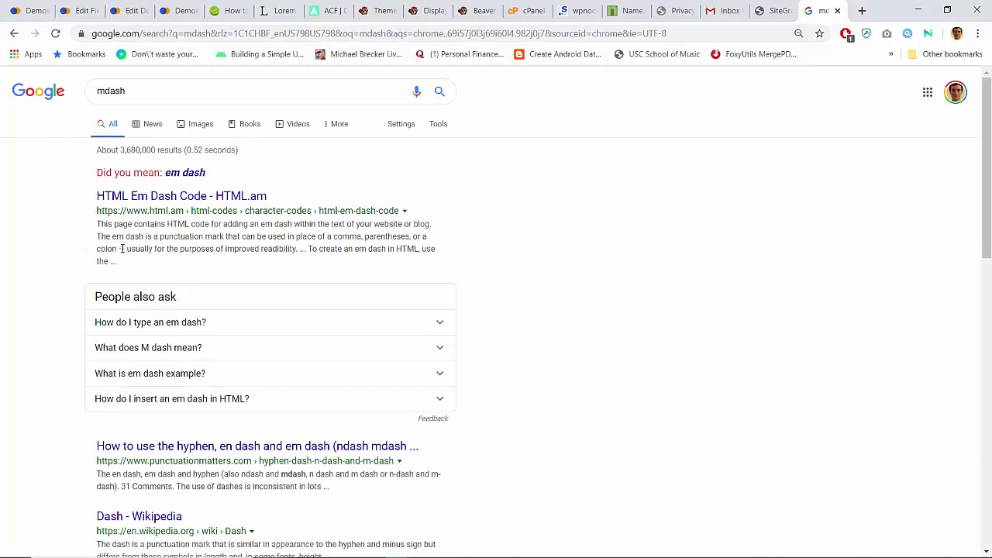
drag(121, 249, 127, 249)
key(ctrl+c)
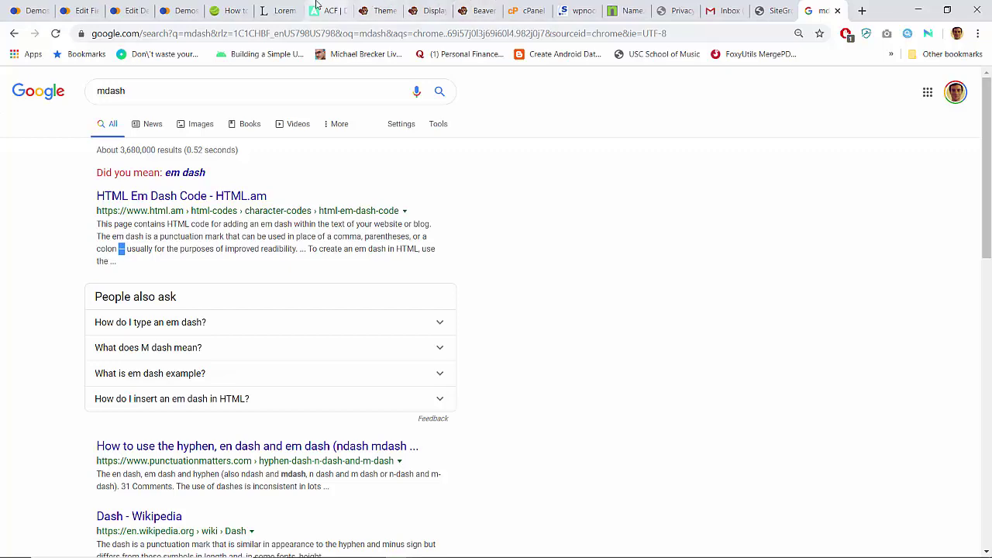
click(48, 4)
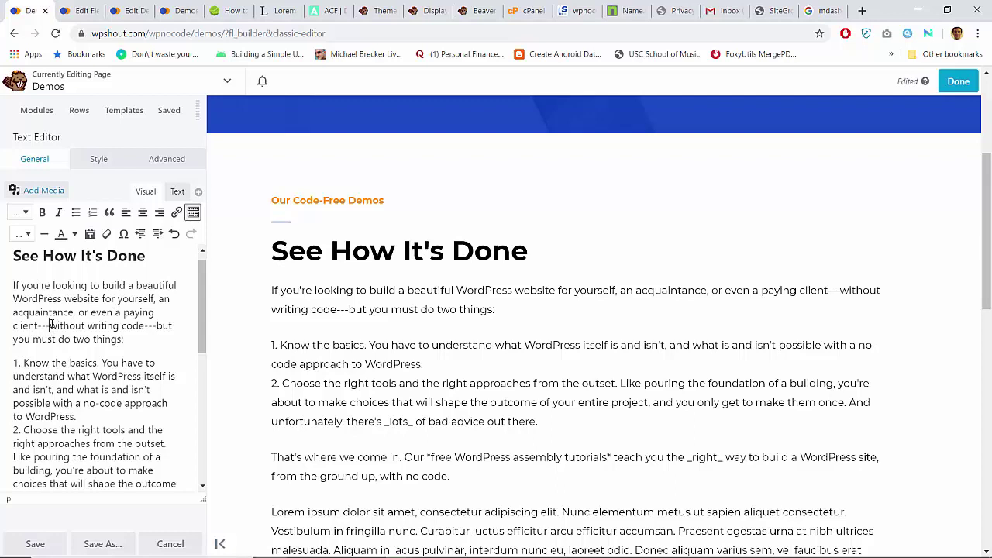
Step: Replace the hyphens with em dashes, change 'but' to 'then', and number the 'Know the basics' point
text(--)
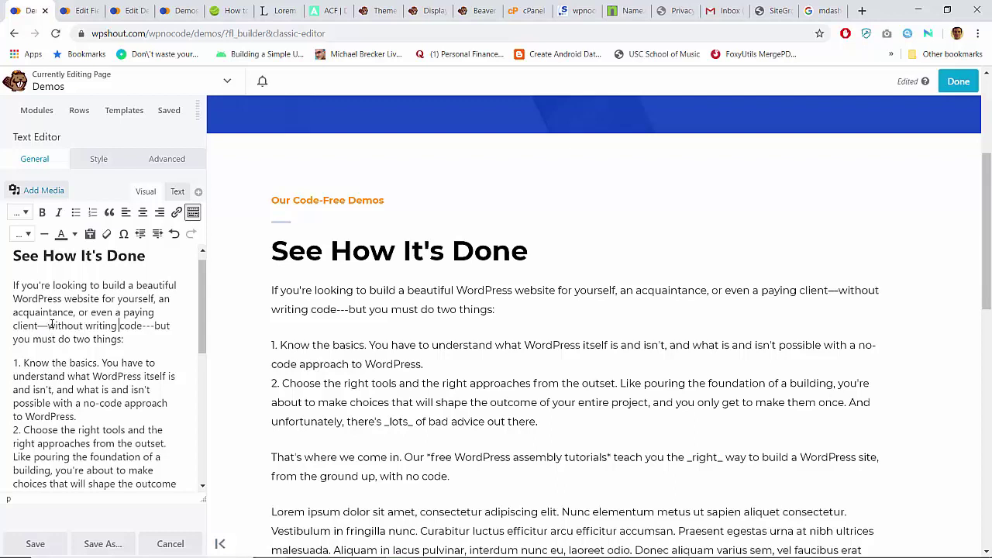
key(ctrl+shift+Right)
key(shift+Left)
key(shift+Left)
key(shift+Left)
key(ctrl+v)
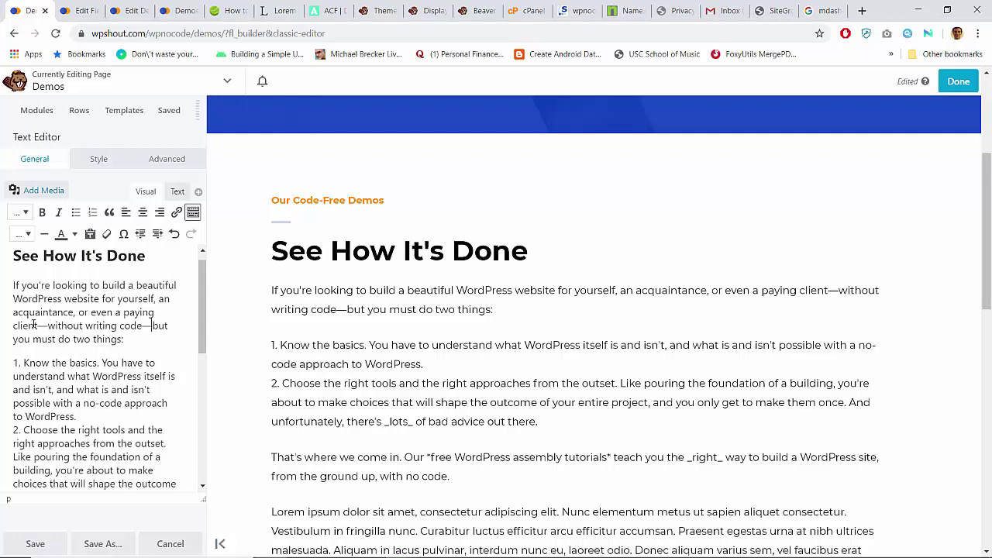
key(ctrl+shift+Right)
key(Delete)
text(then)
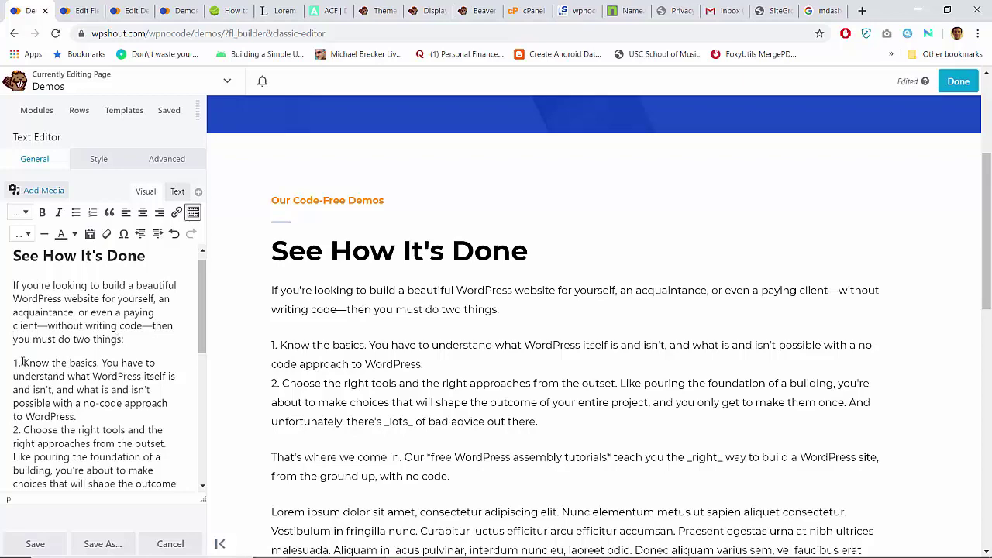
click(92, 213)
Step: Remove the hand-typed '1.' and '2.' so both points become numbered list items 1 and 2
key(Delete)
key(Delete)
key(Delete)
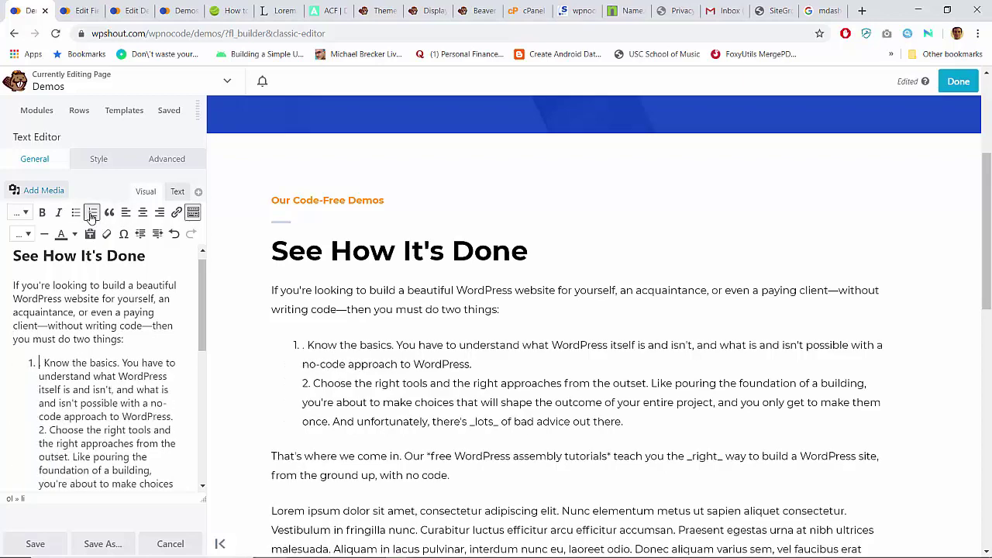
key(Down)
key(Down)
key(Down)
key(Delete)
key(Delete)
key(Delete)
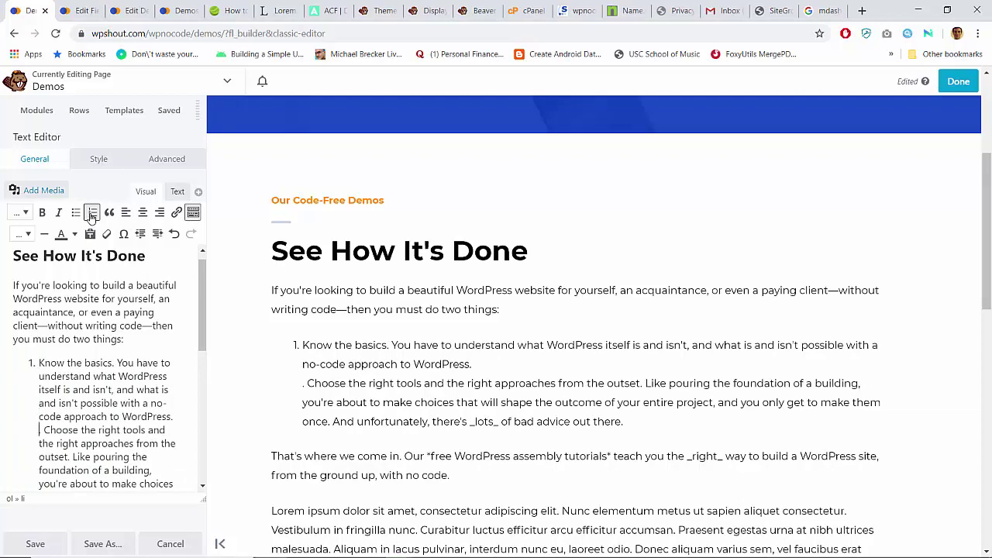
key(Return)
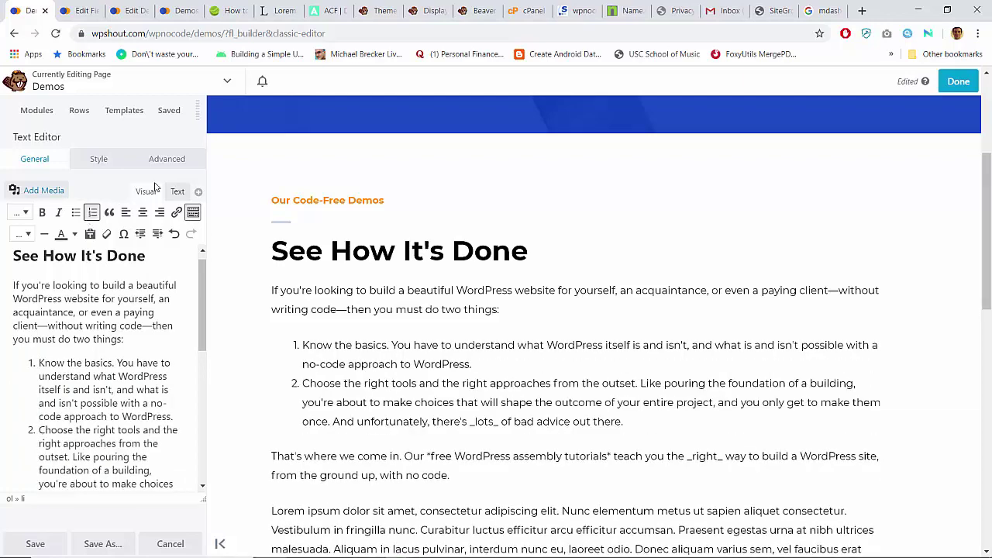
scroll(518, 320, down, 1)
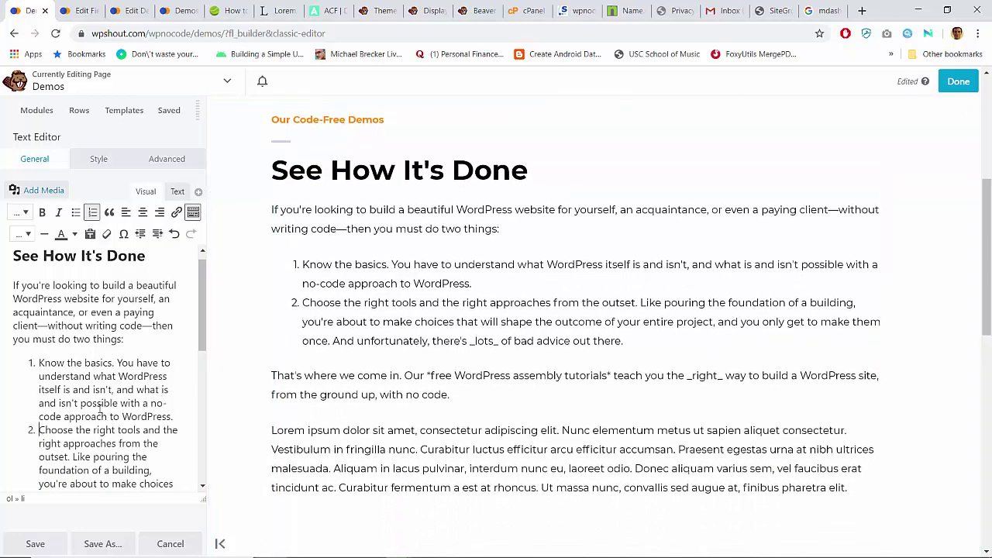
scroll(97, 411, down, 2)
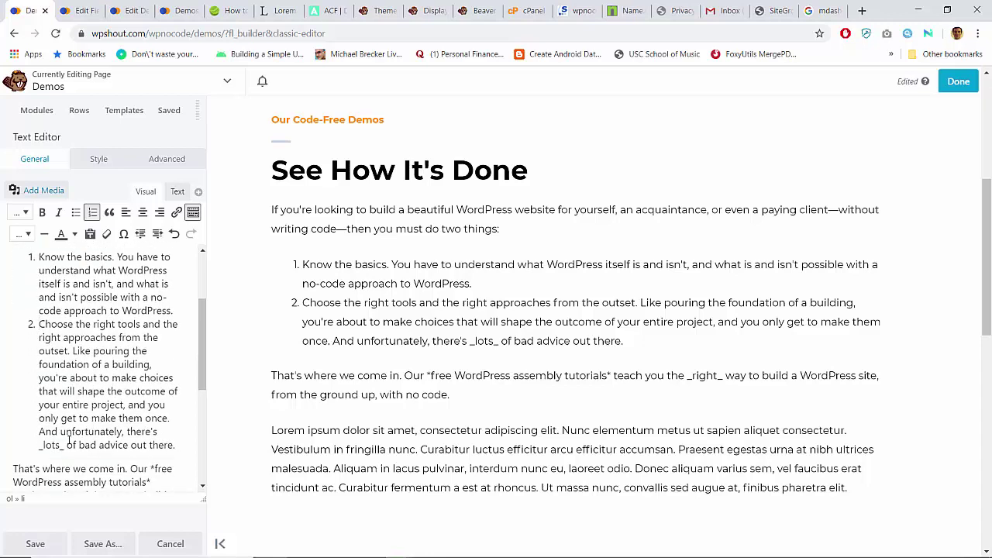
Step: Remove the underscores around 'lots' and italicise the word
click(65, 446)
key(BackSpace)
drag(61, 445, 42, 445)
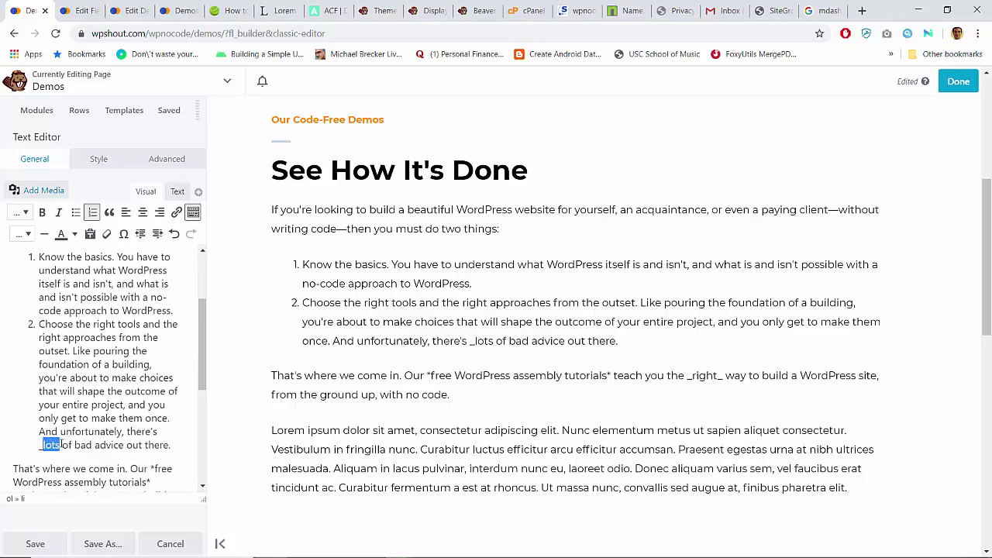
key(ctrl+i)
key(Left)
key(BackSpace)
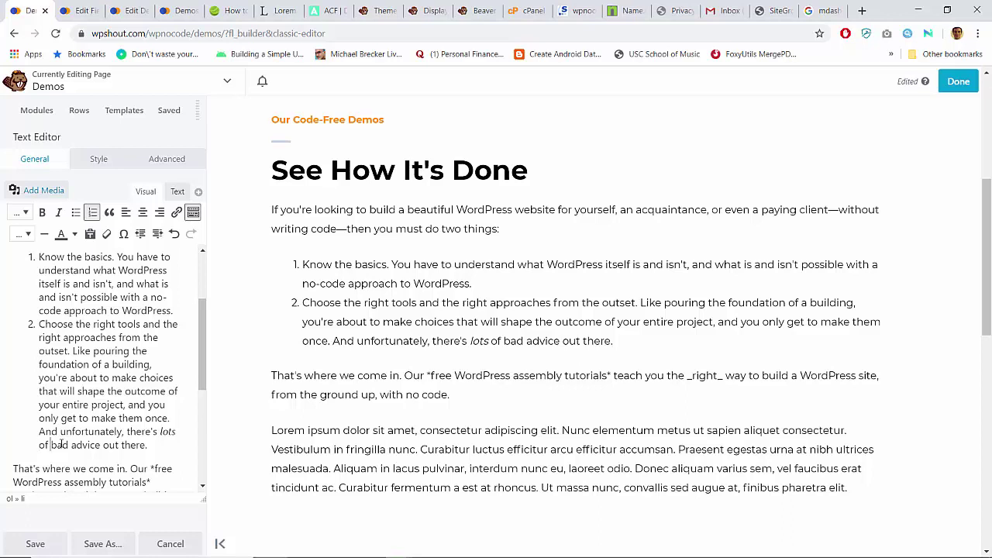
Step: Replace 'bad' with 'not-ideal' and strip the asterisks around 'free WordPress assembly tutorials', leaving it plain
double_click(60, 445)
text(not-)
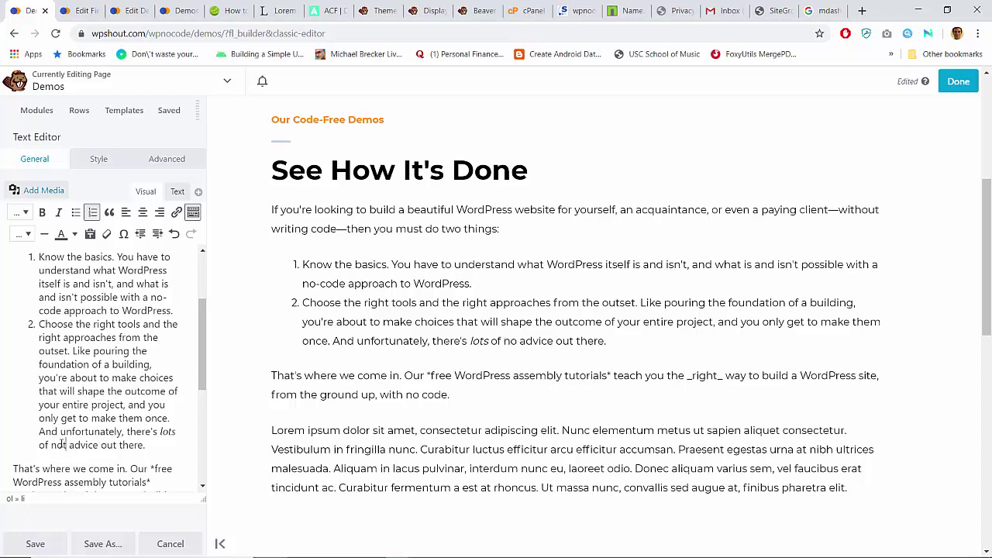
text(ideal)
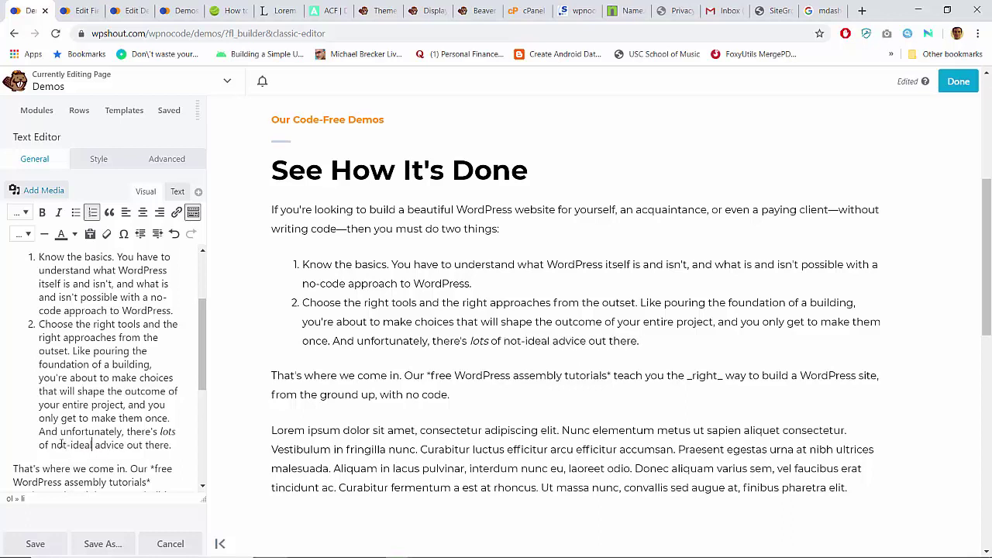
key(Right)
key(Right)
key(Right)
key(Right)
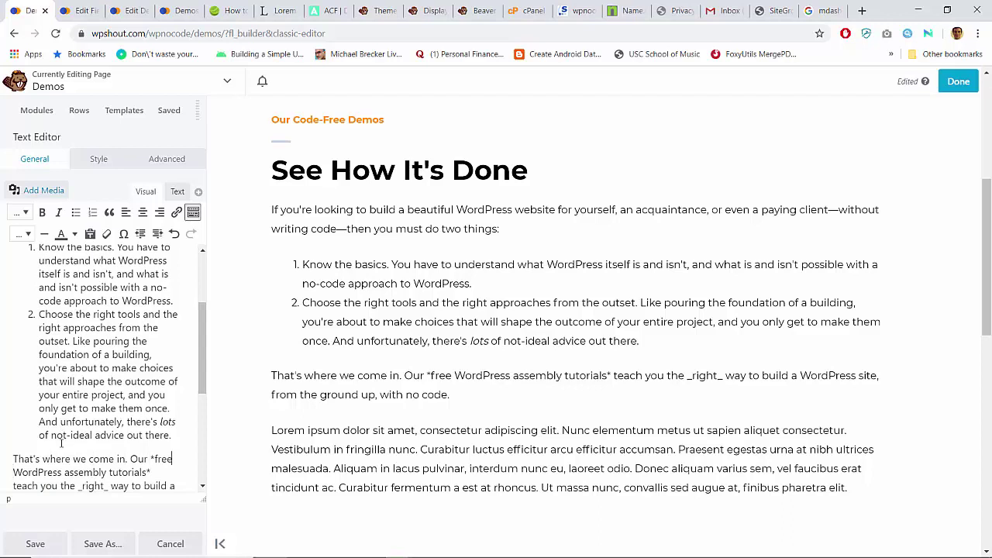
key(BackSpace)
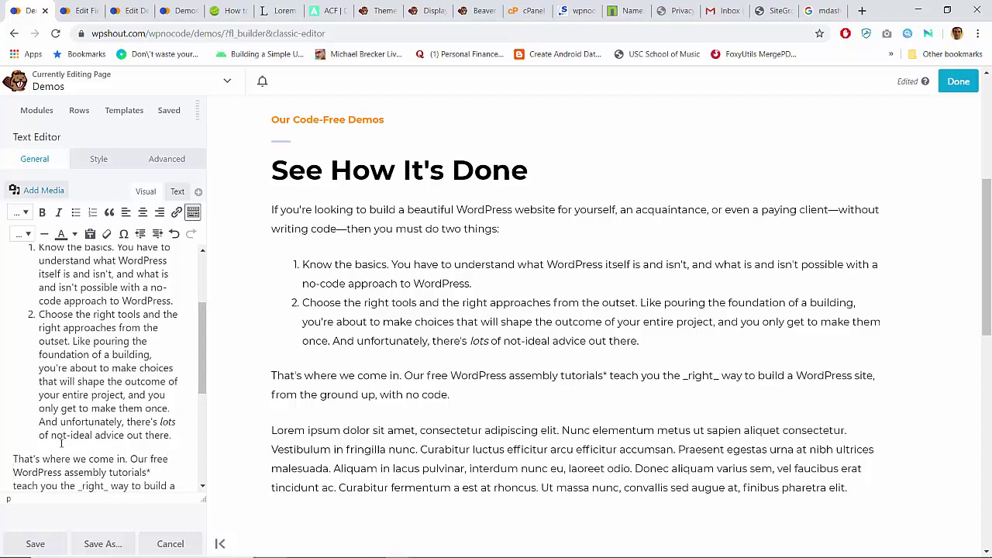
key(ctrl+shift+Right)
key(ctrl+shift+Right)
key(ctrl+shift+Right)
key(ctrl+shift+Right)
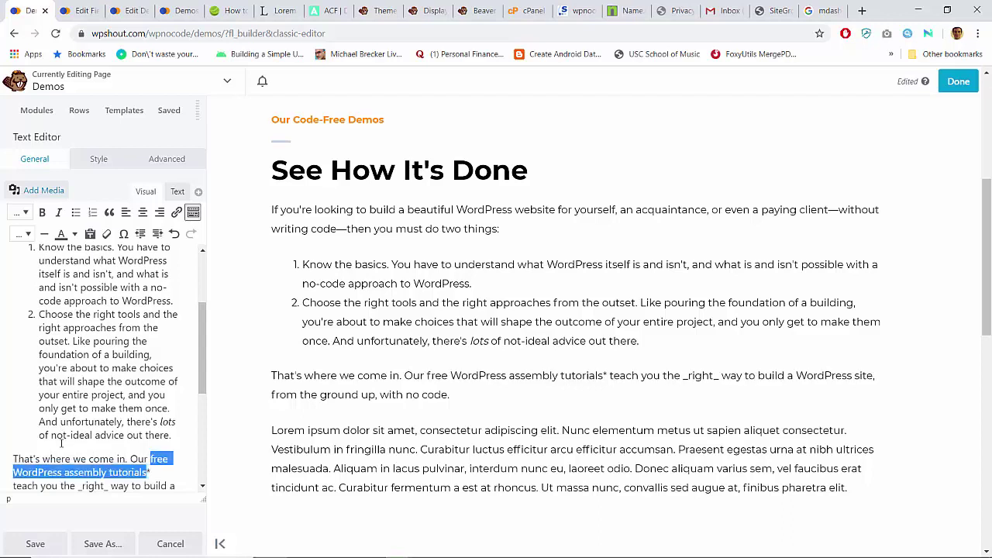
key(ctrl+b)
key(Right)
key(Delete)
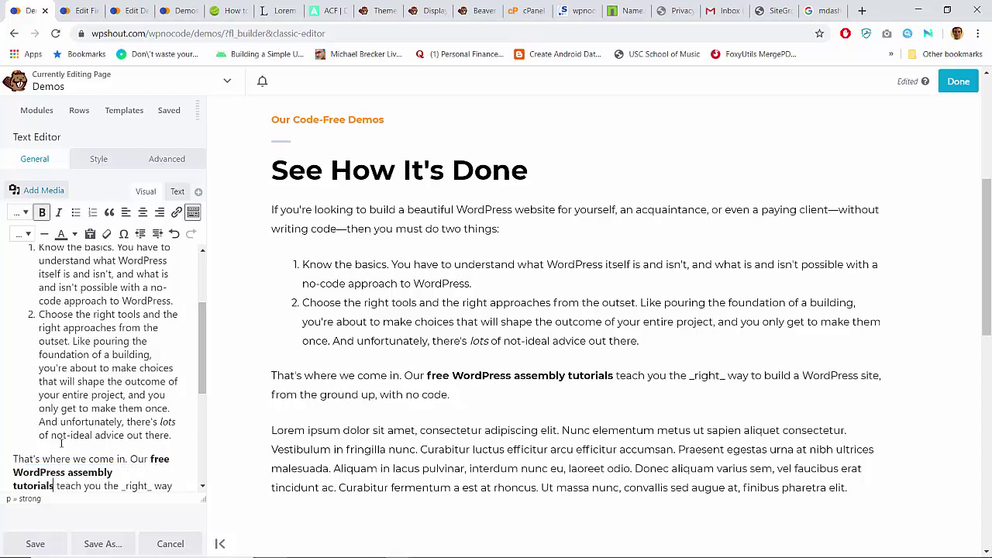
key(Right)
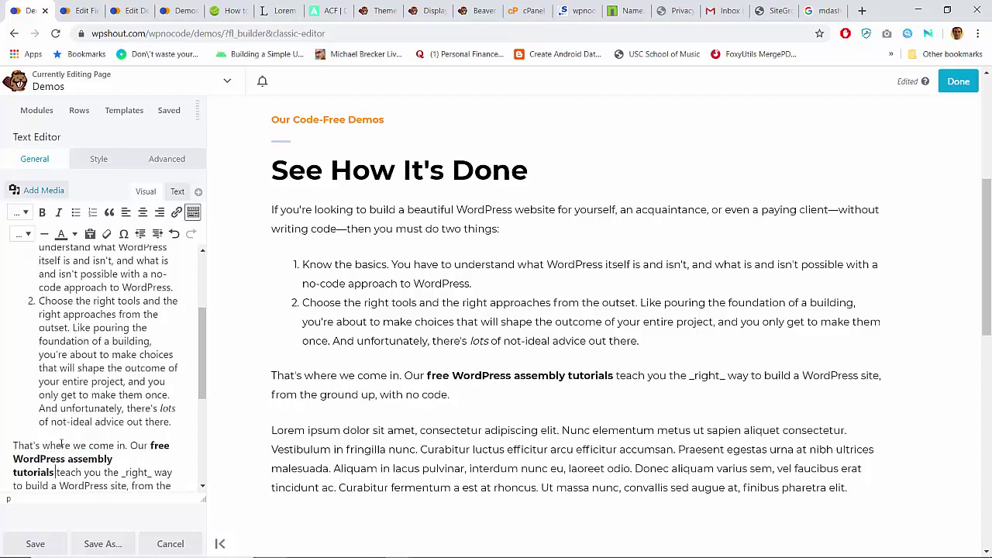
key(ctrl+shift+Left)
key(ctrl+shift+Left)
key(ctrl+shift+Left)
key(ctrl+shift+Left)
key(ctrl+shift+Left)
key(ctrl+shift+Left)
key(ctrl+shift+Left)
key(ctrl+shift+Left)
key(ctrl+shift+Left)
key(ctrl+shift+Left)
key(ctrl+b)
key(ctrl+b)
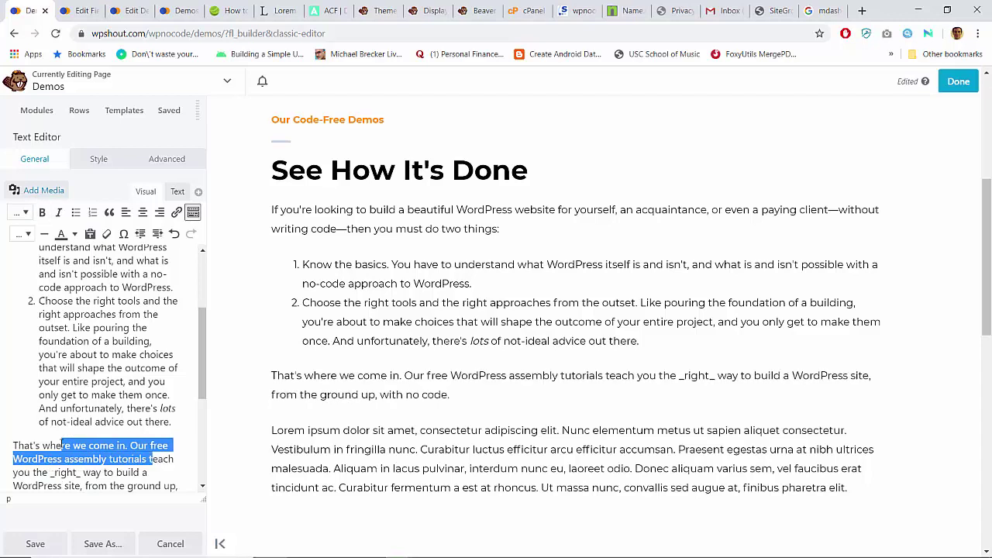
key(Right)
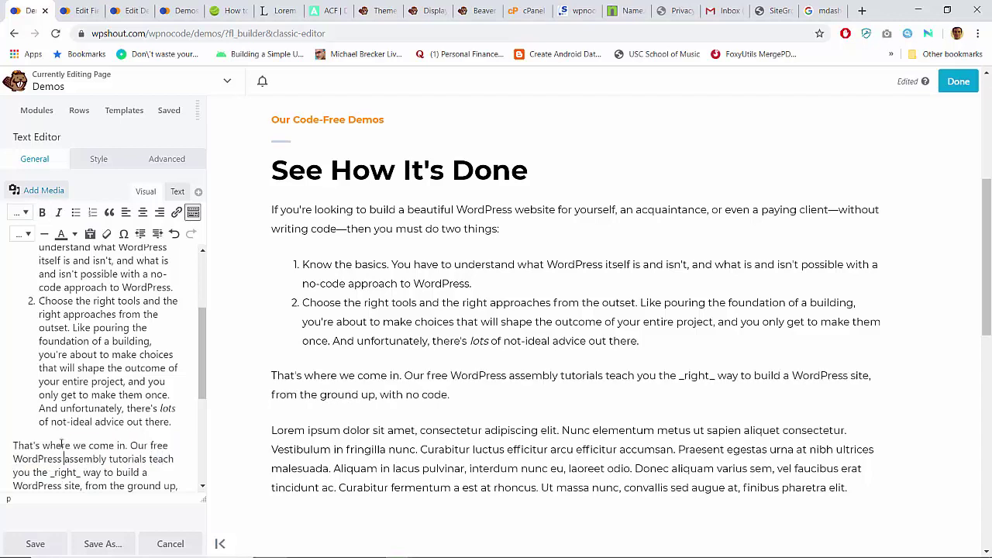
Step: Insert 'no-code' before 'WordPress assembly tutorials' and delete the underscore before 'right'
text(no-code)
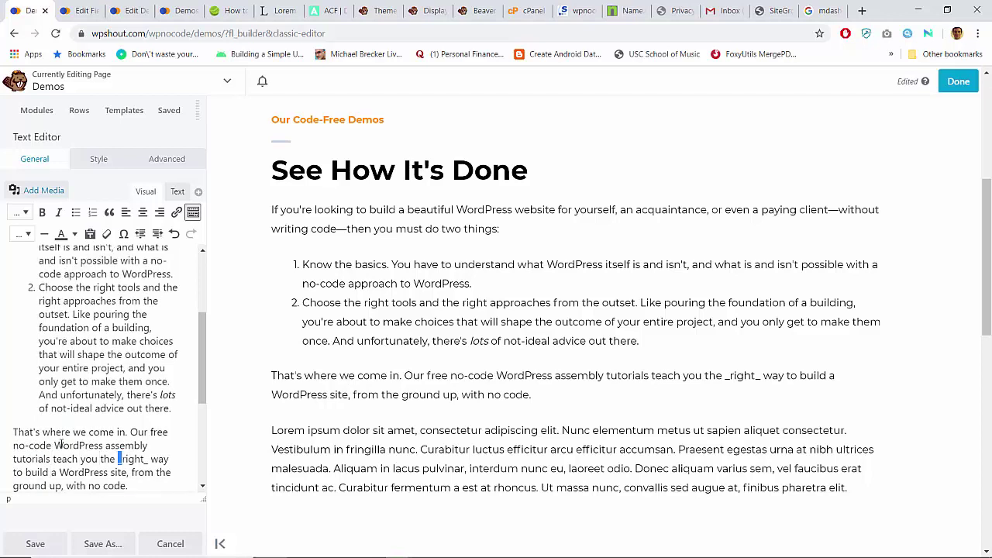
key(BackSpace)
key(BackSpace)
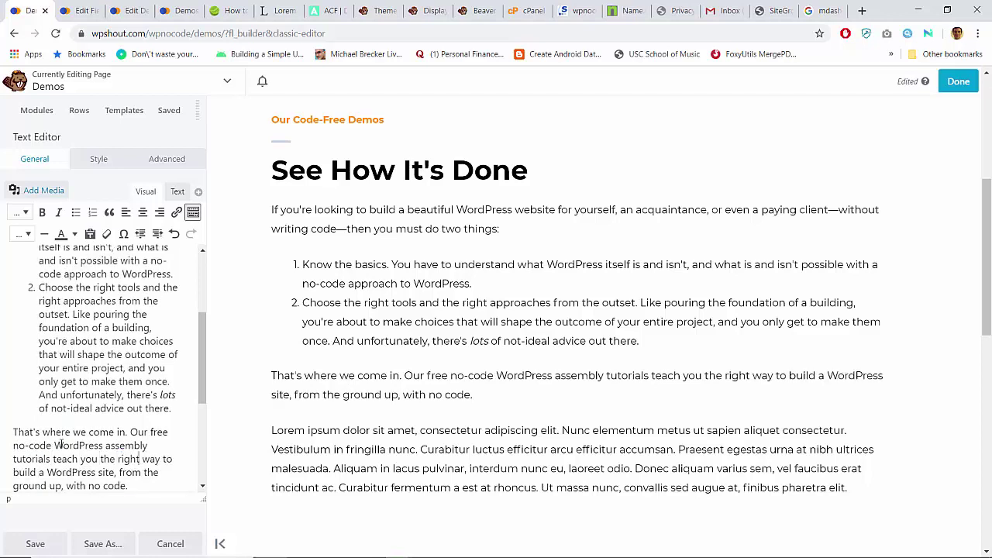
key(Down)
key(Down)
key(Down)
key(Down)
key(Down)
key(Down)
key(Down)
key(Down)
key(Down)
key(Down)
key(Down)
key(Down)
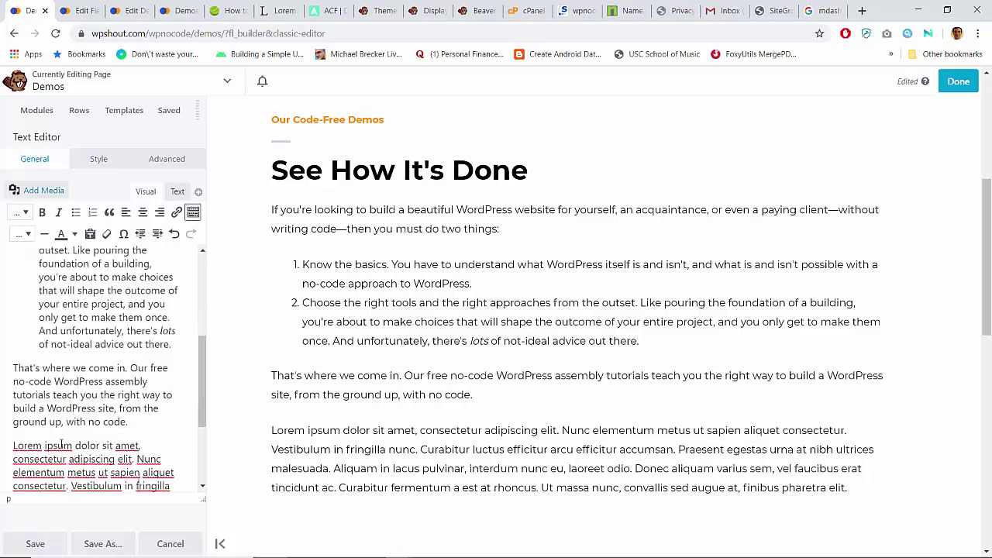
key(Down)
key(Down)
key(Down)
key(Down)
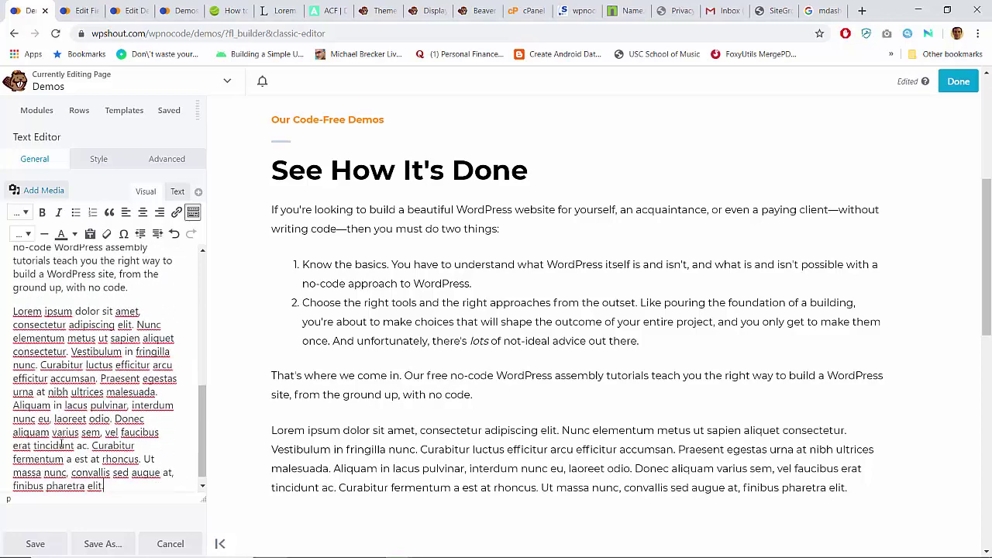
key(ctrl+shift+Left)
key(ctrl+shift+Left)
key(ctrl+shift+Left)
key(ctrl+shift+Left)
key(ctrl+shift+Left)
key(ctrl+shift+Left)
key(ctrl+shift+Left)
key(ctrl+shift+Left)
key(ctrl+shift+Left)
key(ctrl+shift+Left)
key(ctrl+shift+Left)
key(ctrl+shift+Left)
key(ctrl+shift+Left)
key(ctrl+shift+Left)
key(ctrl+shift+Left)
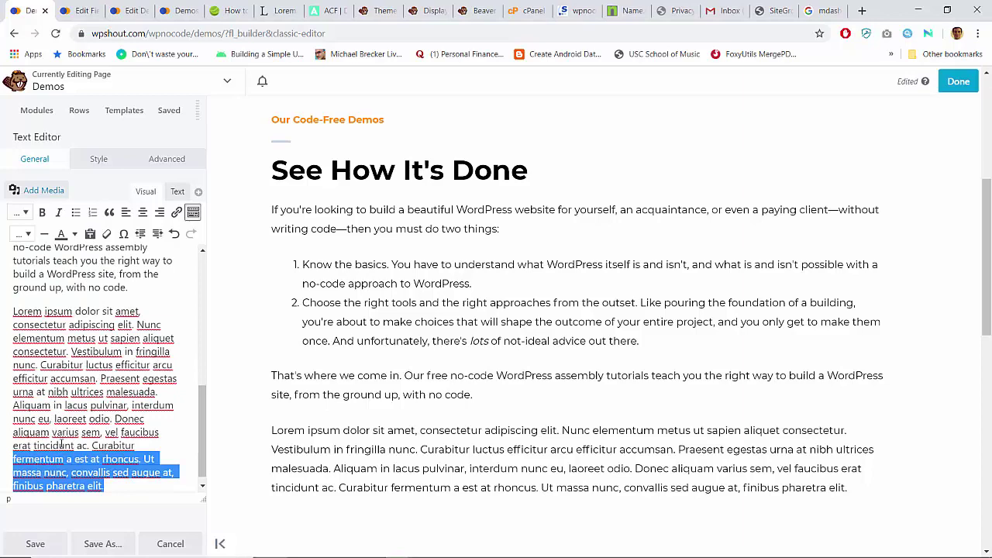
Step: Delete the Lorem ipsum placeholder paragraph and trim the ', with no code' ending from the sentence
key(ctrl+shift+Up)
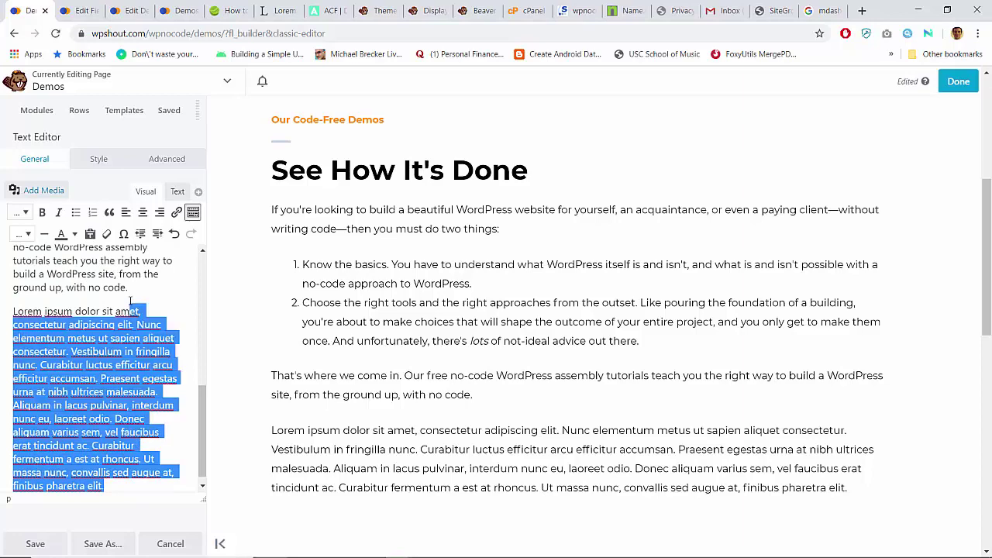
key(BackSpace)
key(BackSpace)
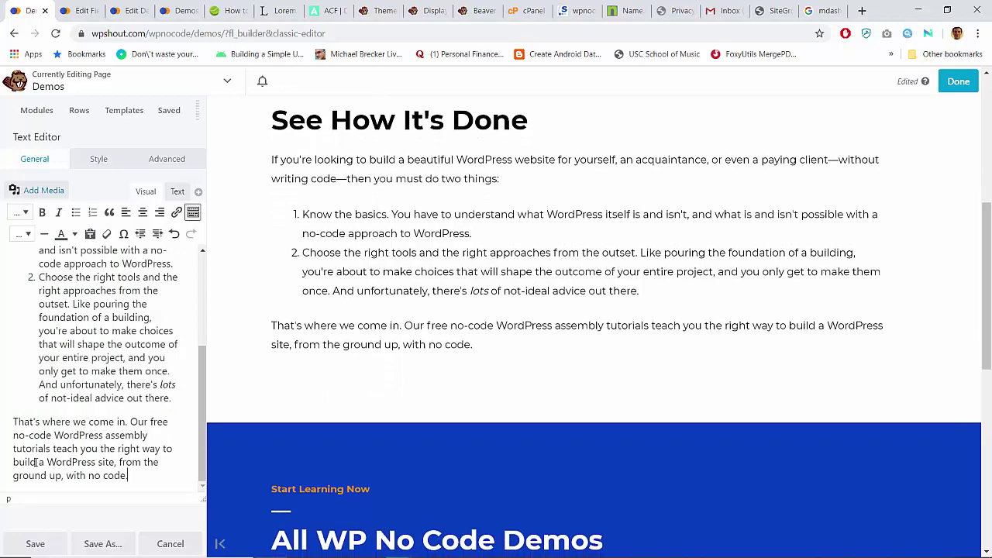
drag(44, 462, 12, 463)
text(no-code)
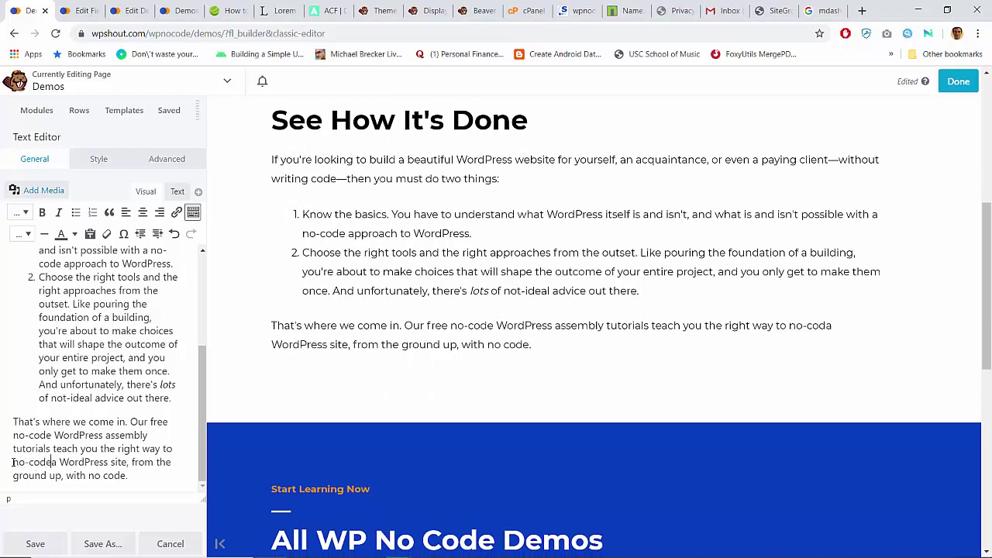
key(Down)
key(shift+End)
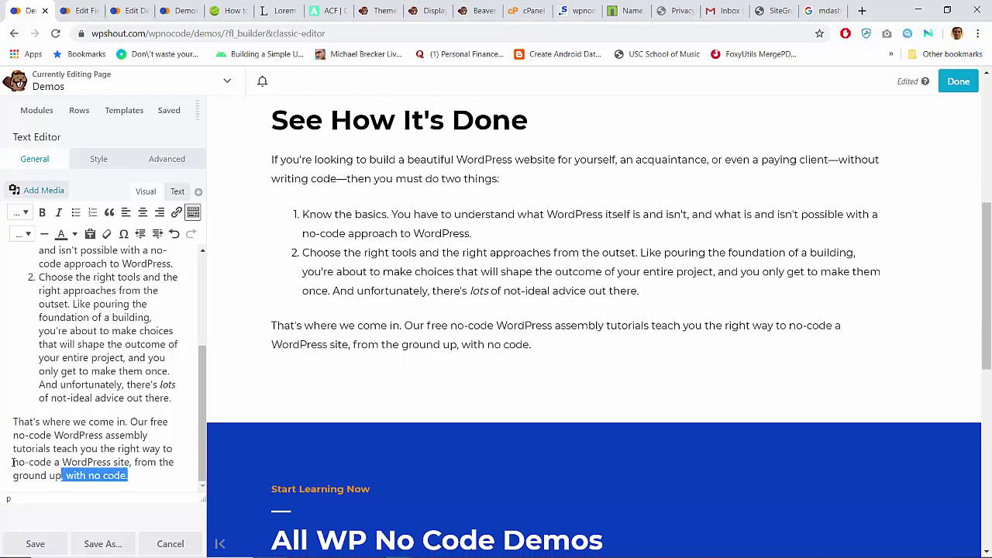
text(.)
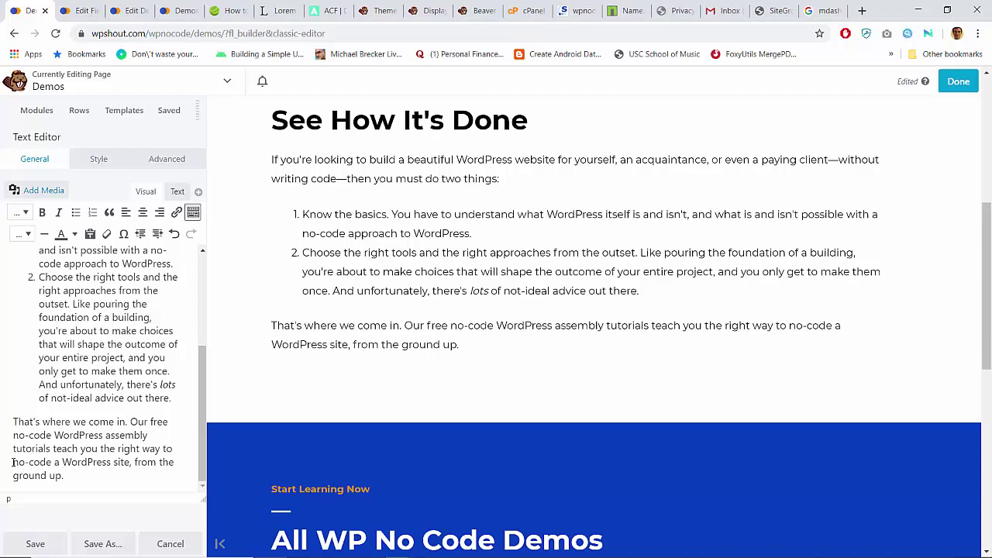
Step: Add 'Each demo describes in depth the tools you'll need, and it comes with front-to-back videos showing you every step of the way.'
key(Up)
key(ctrl+shift+Left)
key(ctrl+shift+Left)
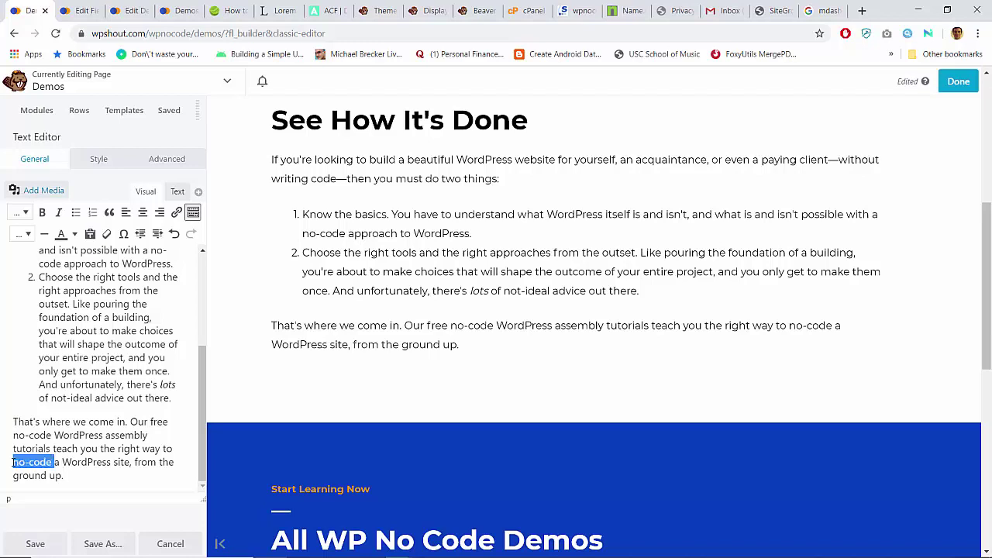
key(BackSpace)
text(put together)
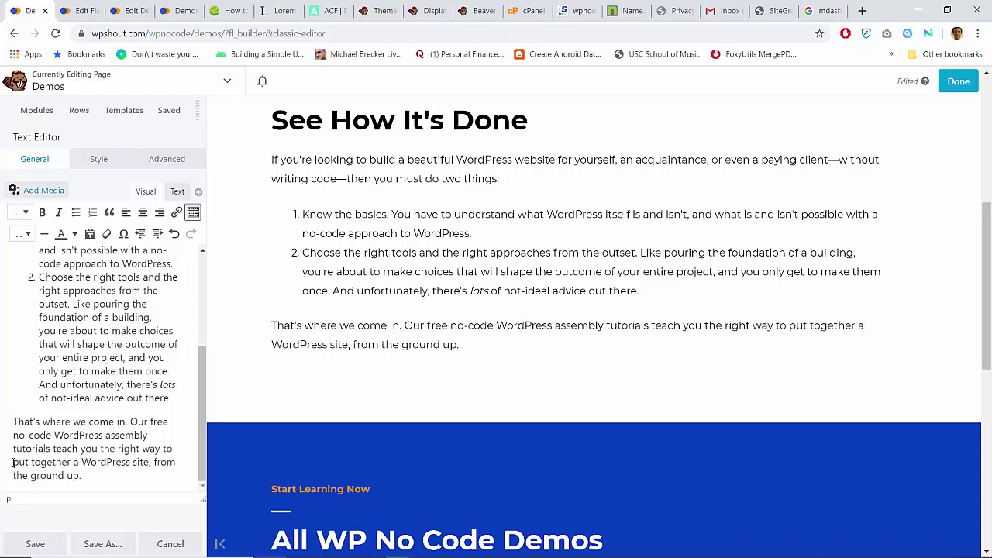
key(ctrl+shift+Left)
key(ctrl+shift+Left)
key(BackSpace)
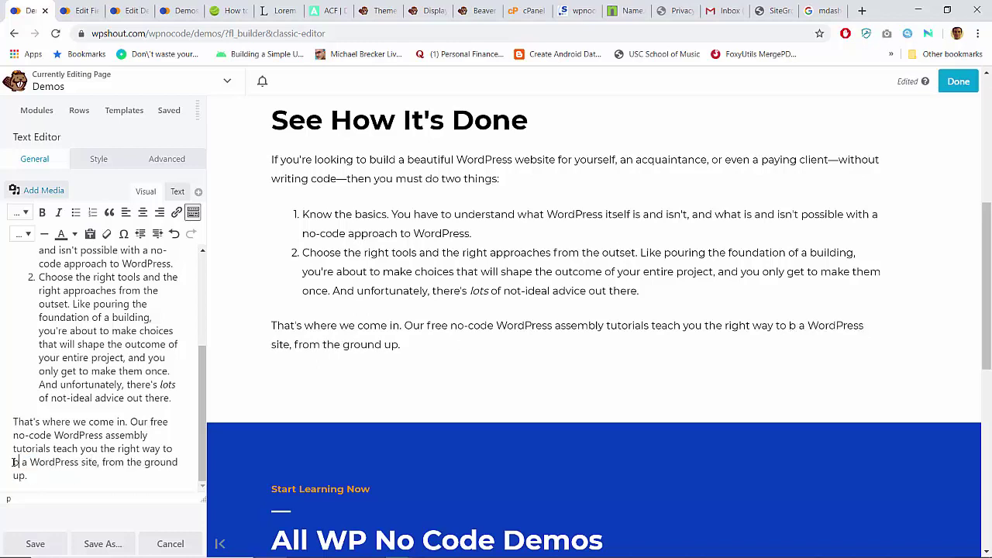
text(build )
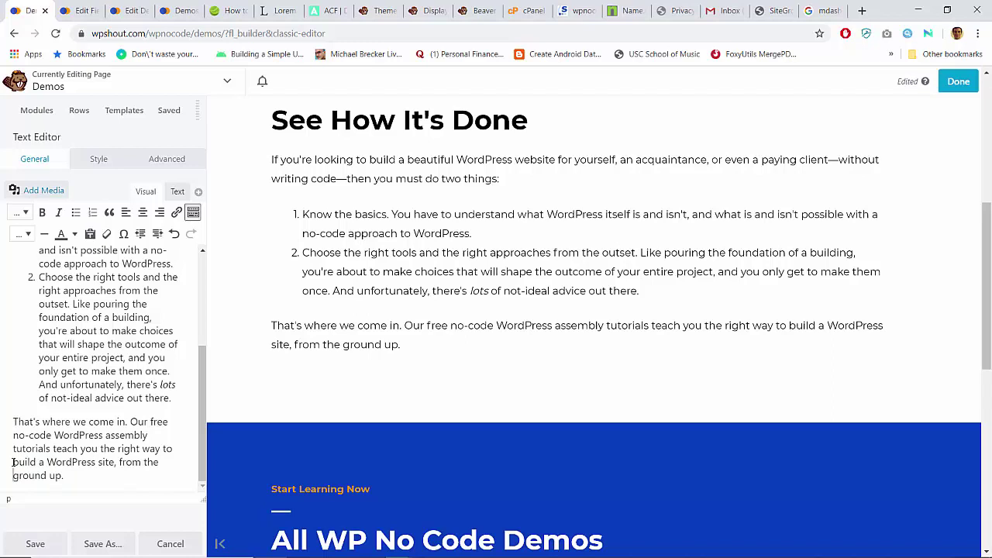
text(Each demo describs)
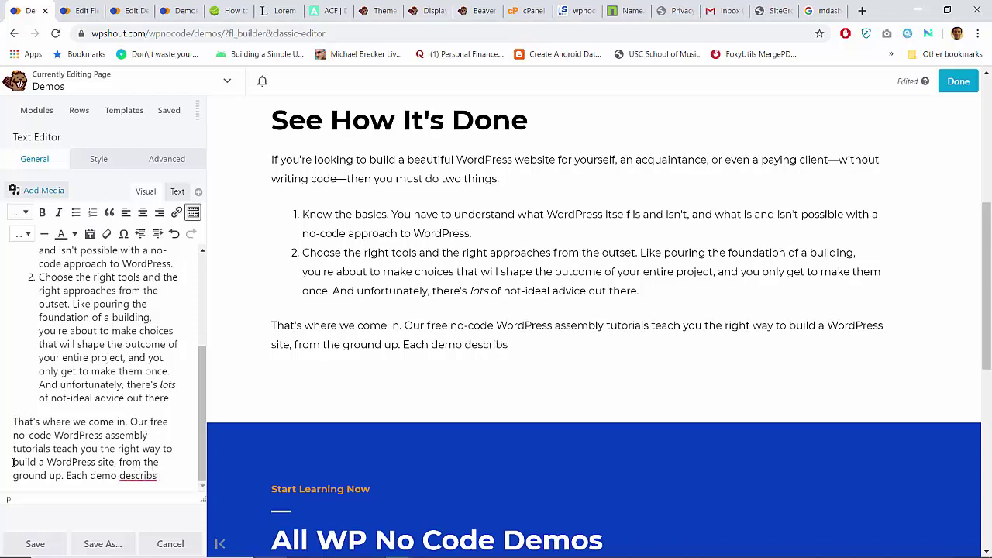
key(BackSpace)
key(BackSpace)
text(es in depth the tools yo)
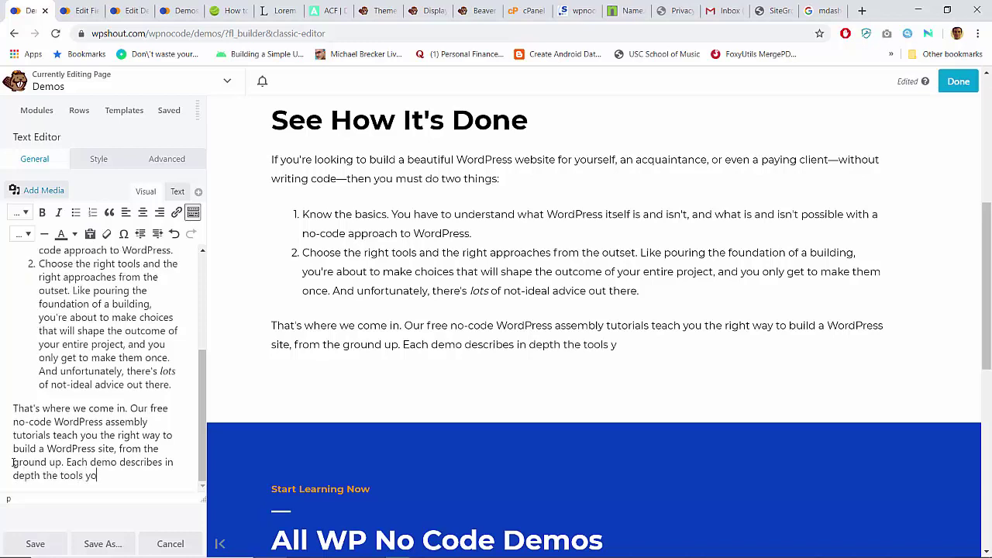
text(u'll need, and it comes with )
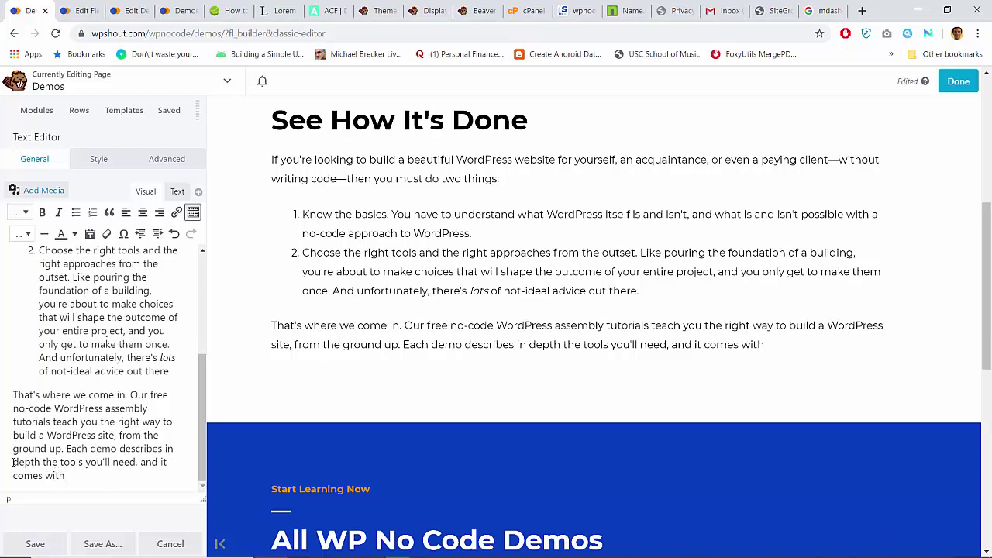
text(front-to-back)
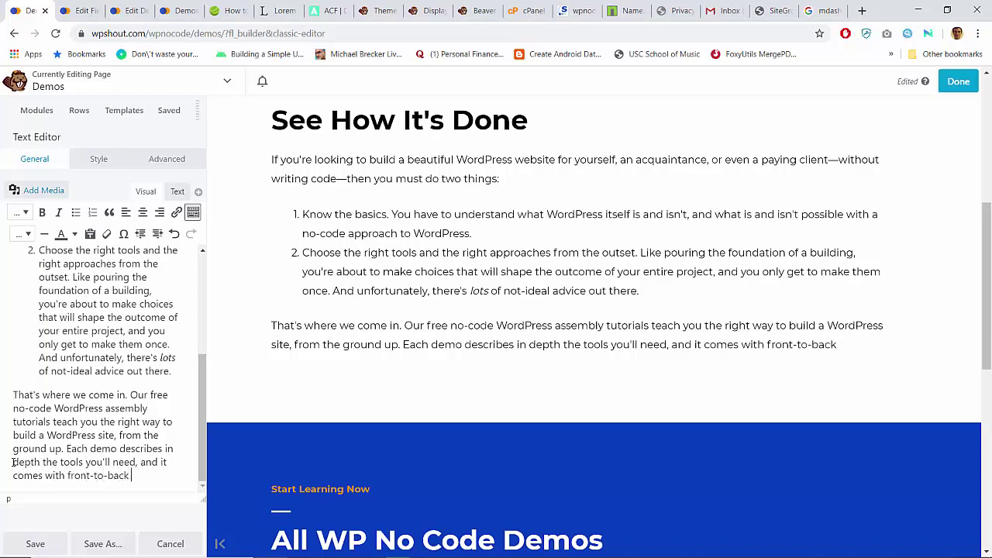
text( videos showing you every spt)
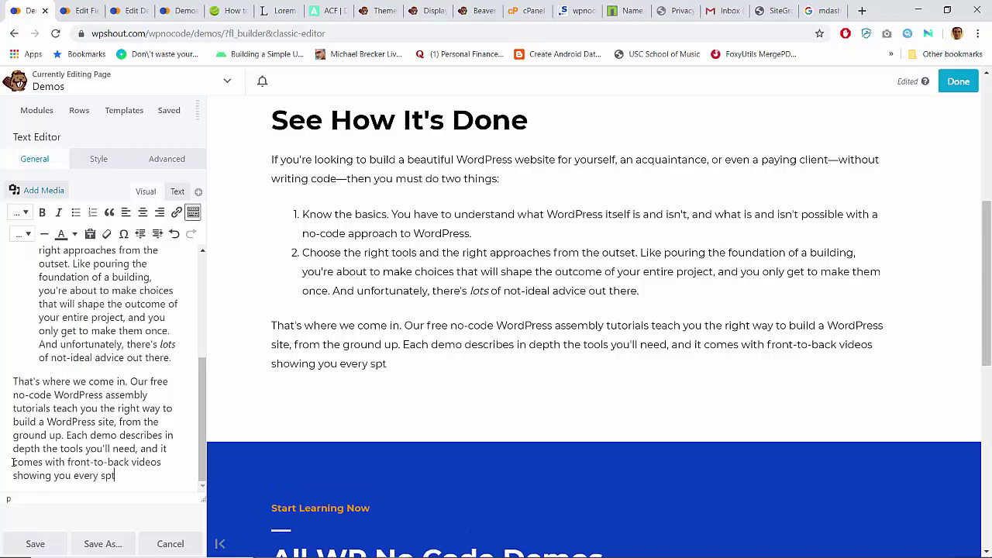
key(BackSpace)
key(BackSpace)
text(tep of the way.)
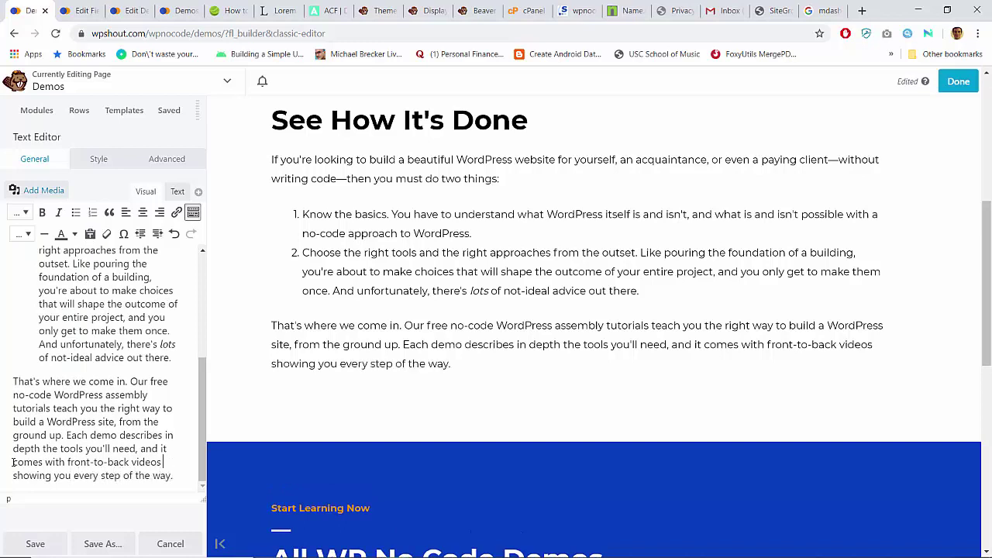
Step: Insert 'how long the job will take, and what to watch out for as you're working,' and change 'it comes' to 'all demos come'
key(ctrl+Left)
key(ctrl+Left)
text(how lon gthe)
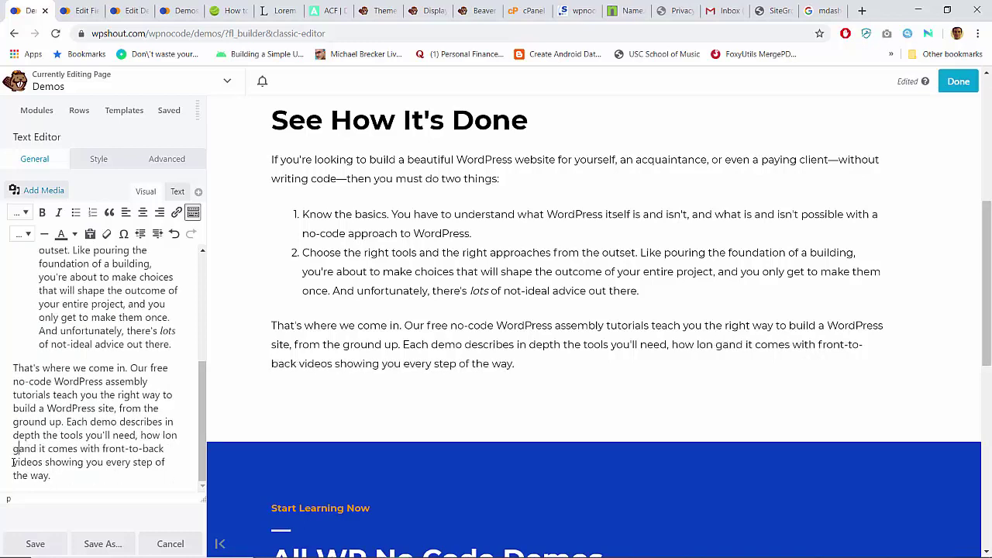
key(BackSpace)
key(BackSpace)
key(BackSpace)
key(BackSpace)
key(BackSpace)
key(BackSpace)
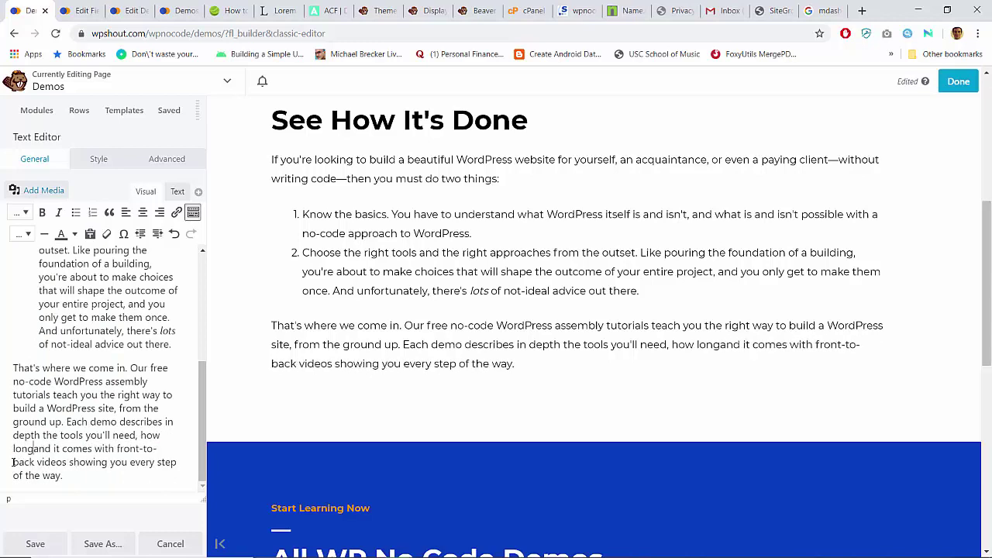
text(the job will take, and wh)
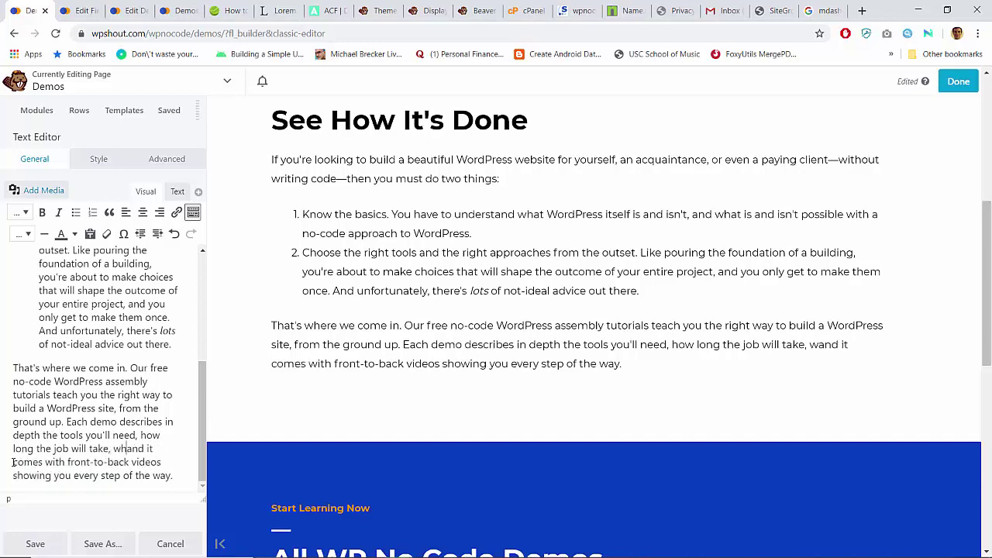
text(at to watch o)
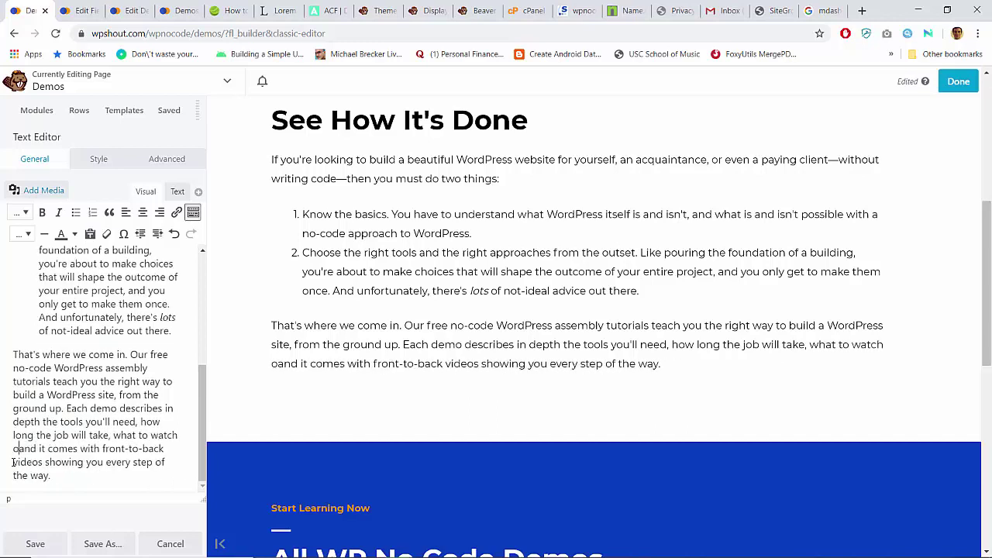
text(ut fo)
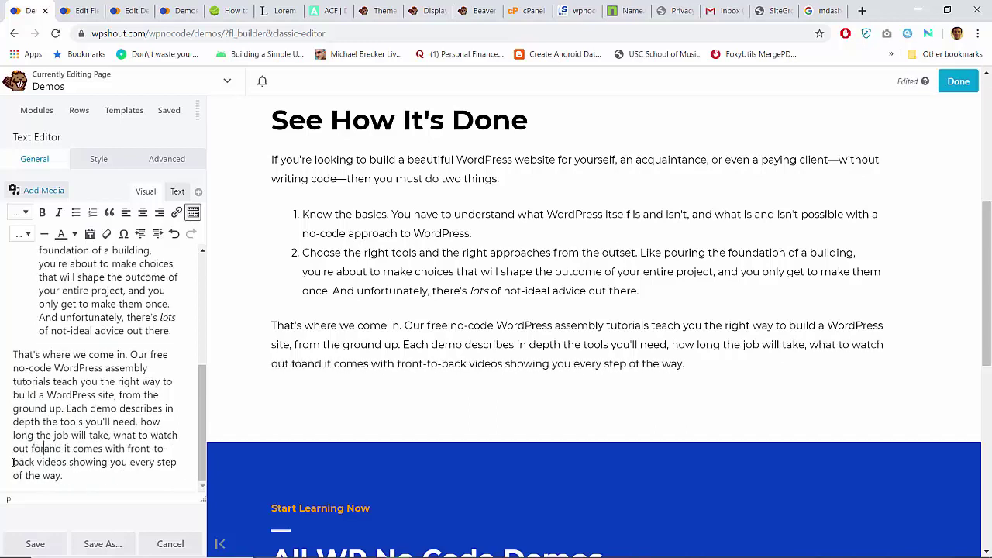
text(r as you're)
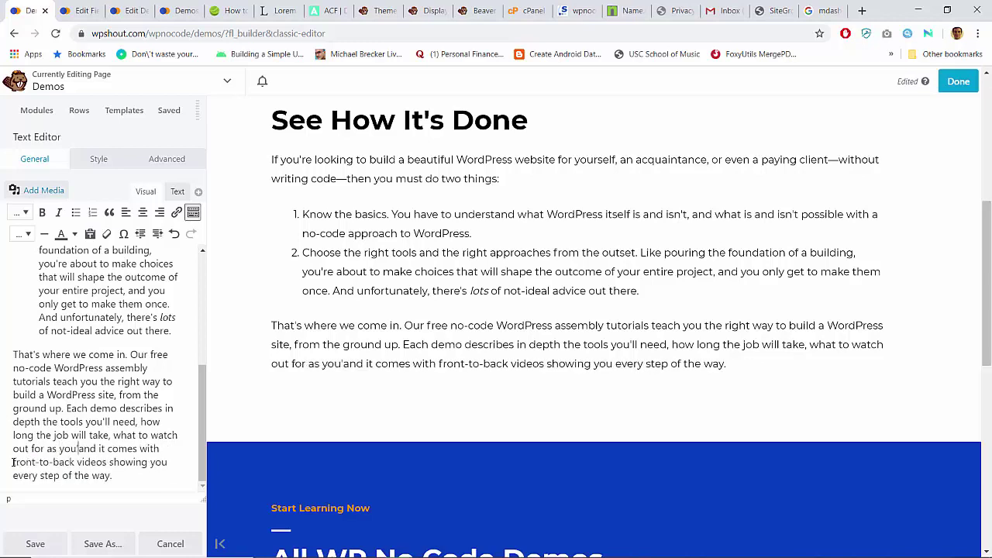
text( working, )
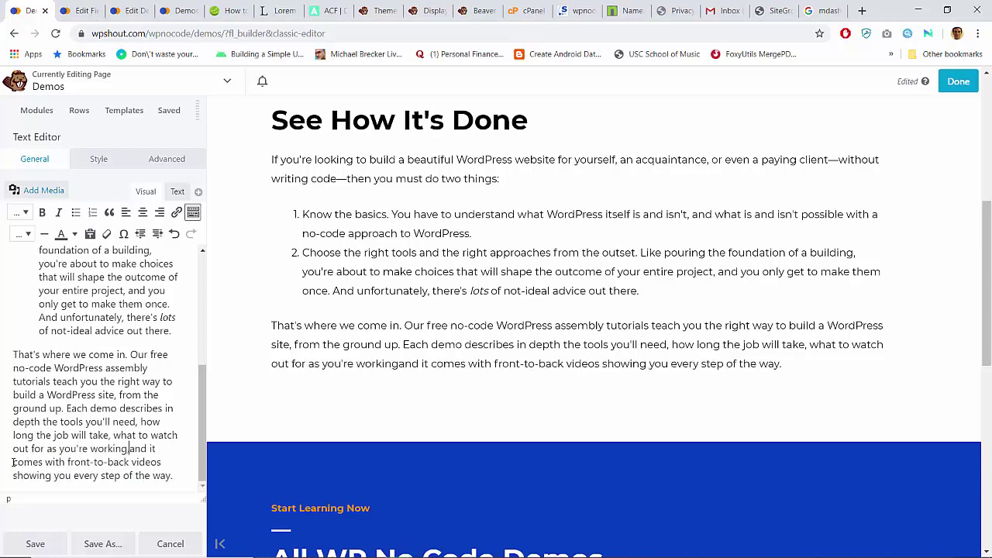
text(and)
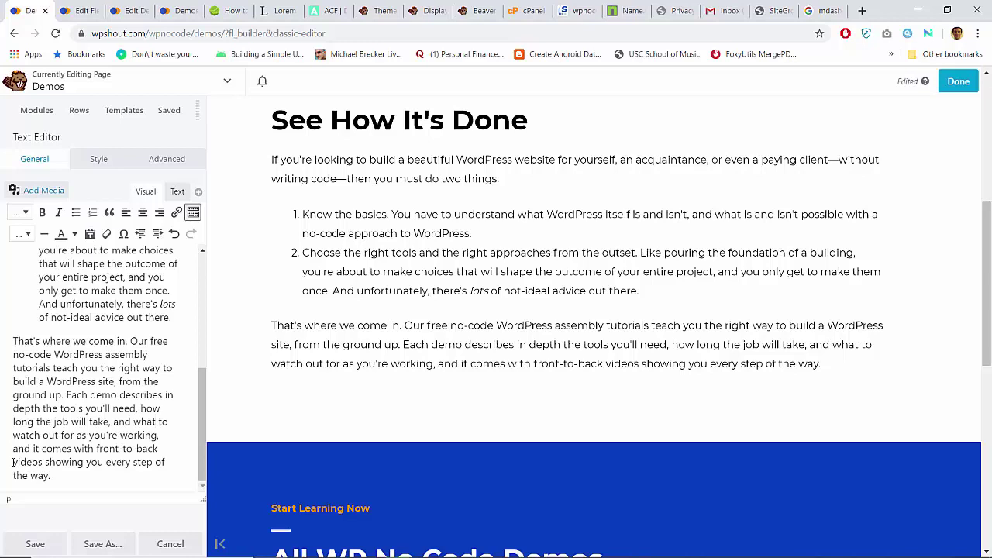
key(Down)
key(ctrl+shift+Right)
key(ctrl+shift+Right)
text(we)
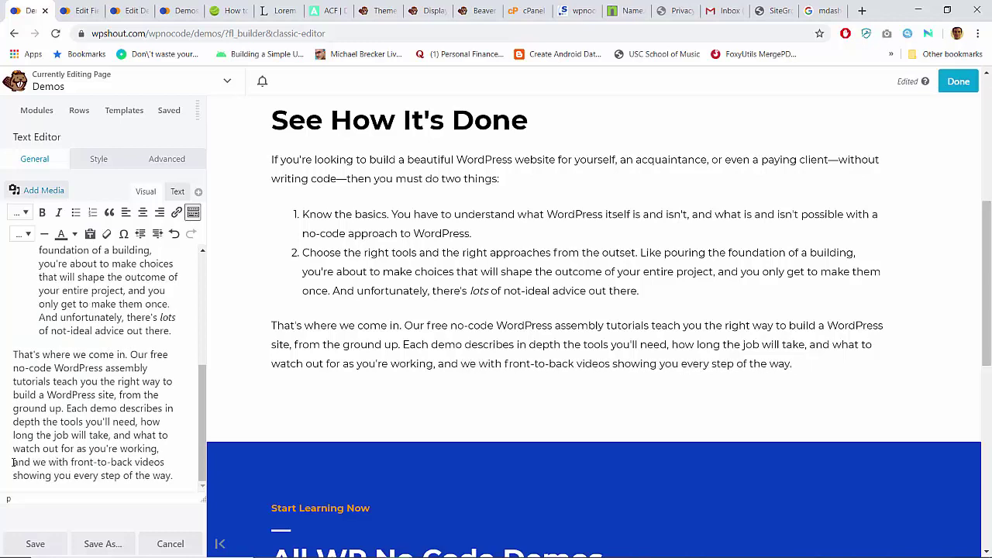
key(BackSpace)
key(BackSpace)
key(BackSpace)
text(all demos )
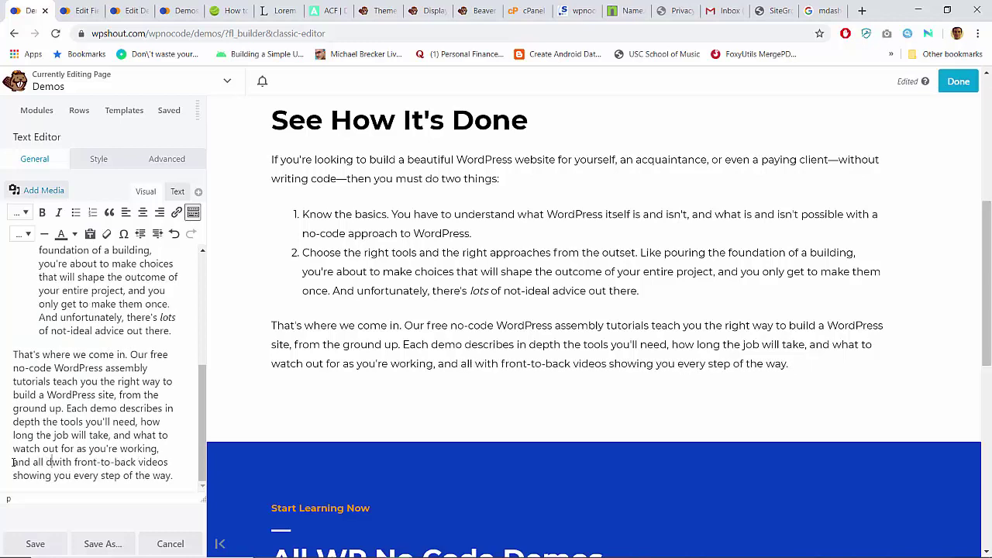
text(come)
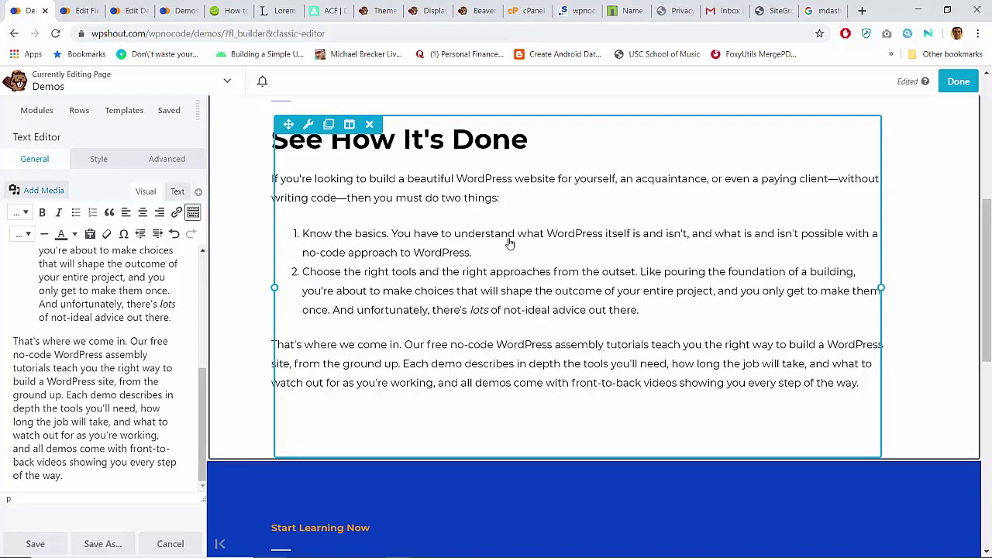
Step: Delete the clause ', and you only get to make them once' from list item 2
scroll(90, 358, up, 2)
click(90, 362)
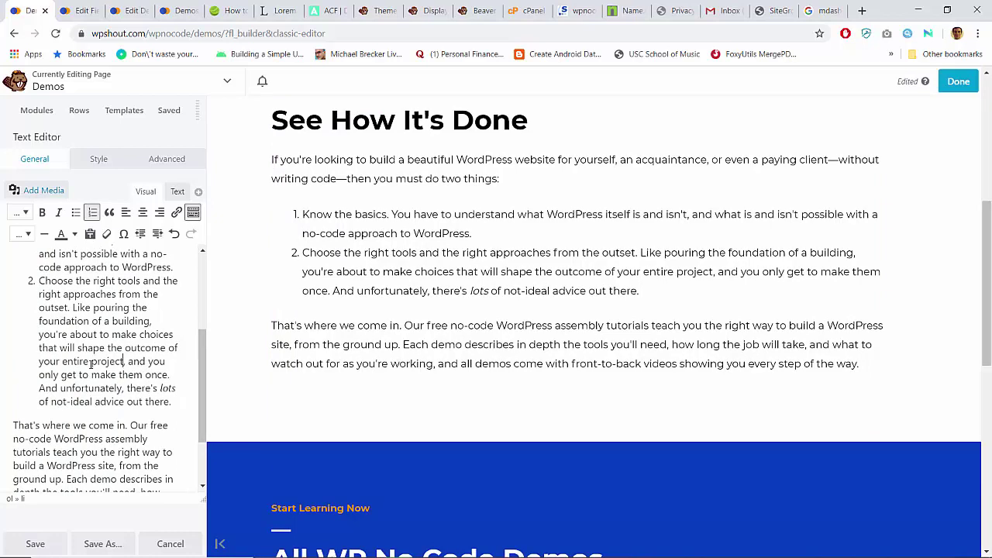
key(shift+Down)
key(ctrl+shift+Right)
key(ctrl+shift+Right)
key(ctrl+shift+Right)
key(Delete)
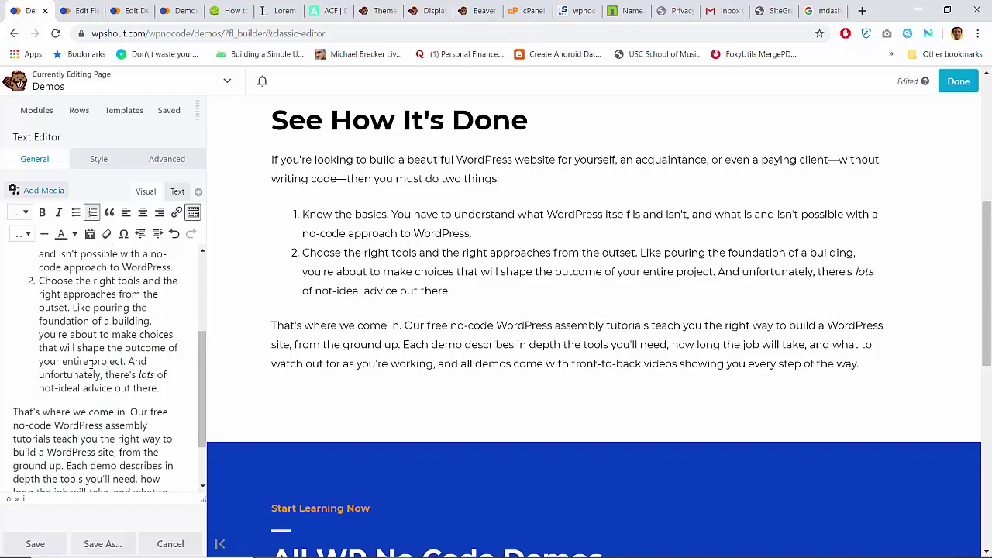
Step: Reword item 2 to 'your first choices will shape' and end it 'there are lots of not-ideal choices.'
key(Up)
key(Up)
key(ctrl+shift+Right)
key(ctrl+shift+Right)
key(ctrl+shift+Right)
key(ctrl+shift+Right)
text(your )
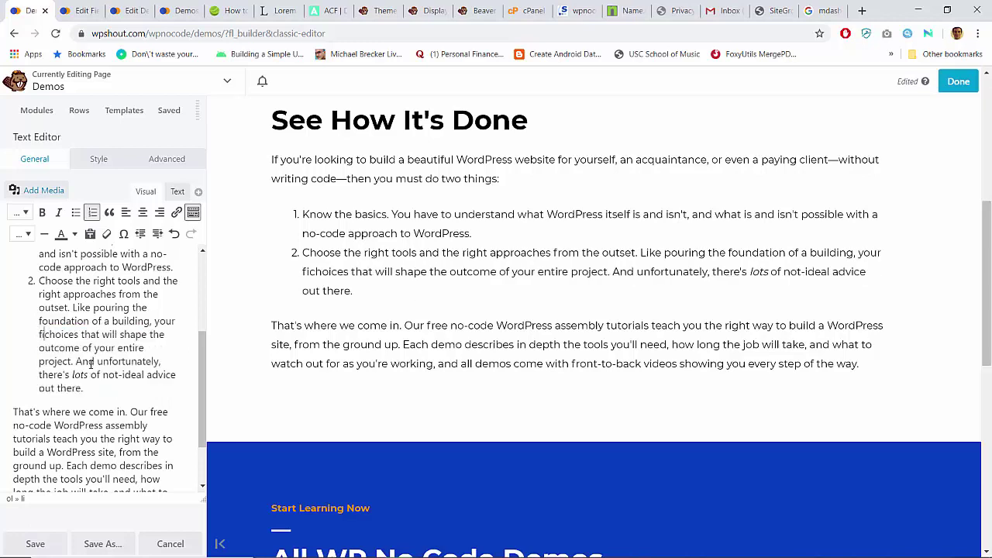
text(first)
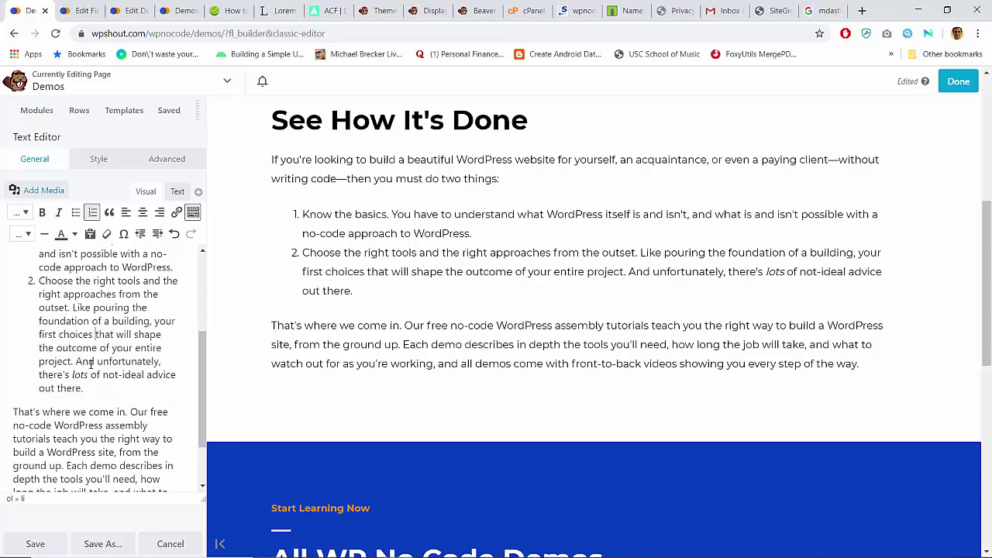
key(ctrl+shift+Right)
key(BackSpace)
key(Right)
key(Right)
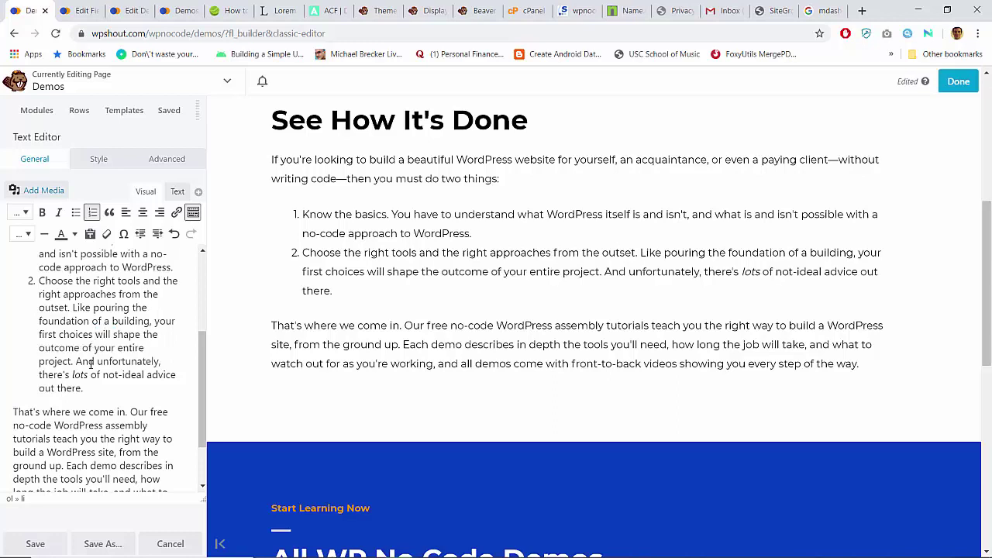
key(Right)
key(Right)
key(Right)
key(BackSpace)
key(BackSpace)
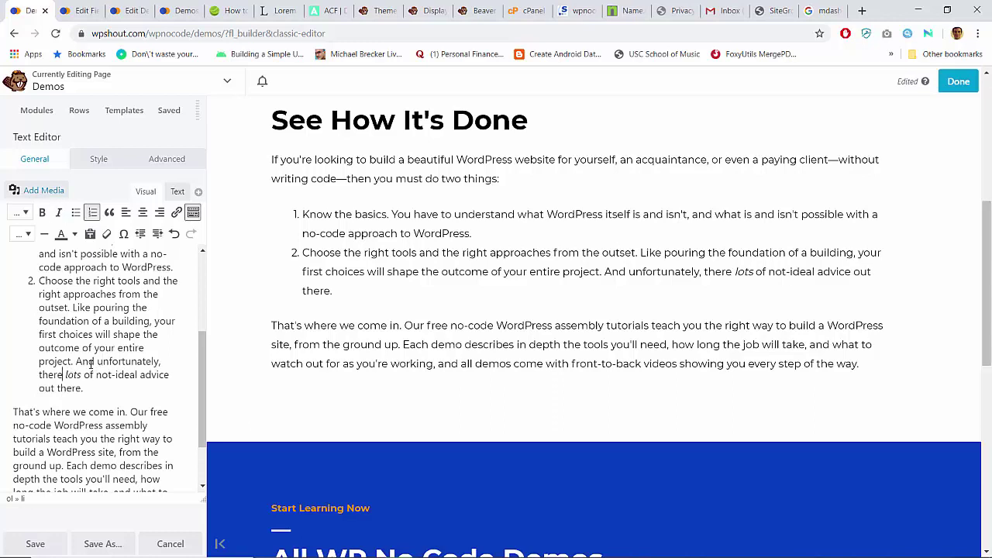
text(are)
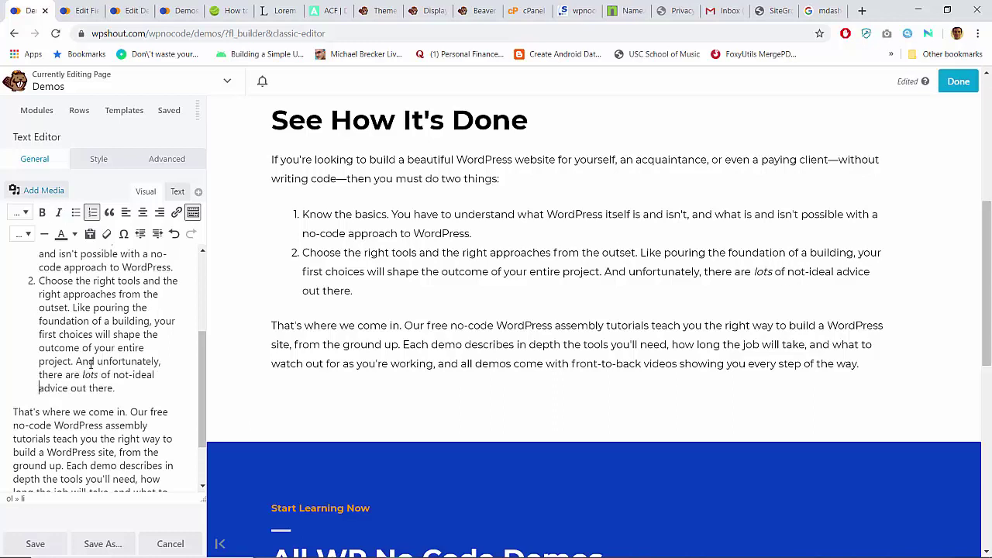
key(ctrl+shift+Right)
key(ctrl+shift+Right)
key(ctrl+shift+Right)
key(BackSpace)
text(choices.)
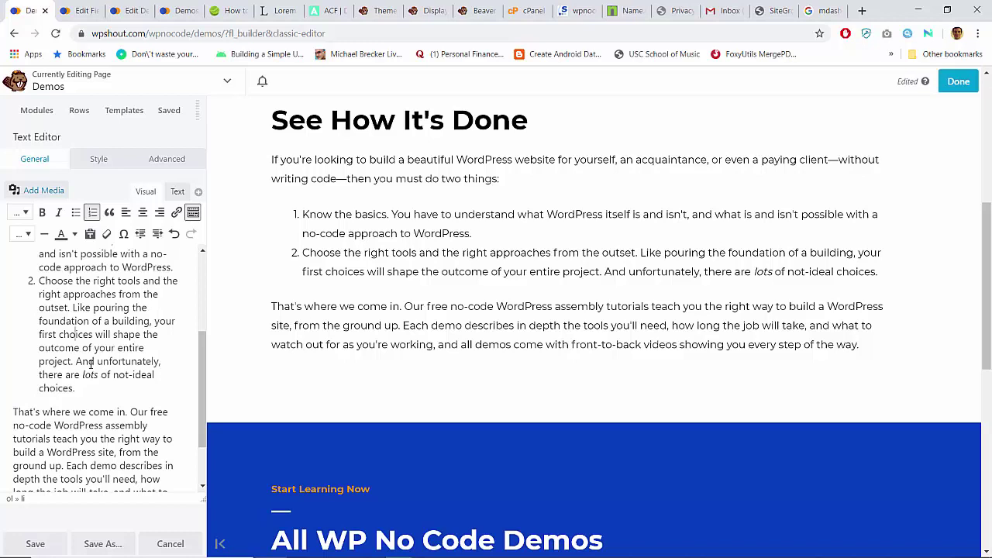
Step: Remove 'the right' and rephrase item 2 to 'the WordPress landscape has lots of not-ideal choices'
key(ctrl+Left)
key(ctrl+shift+Right)
key(ctrl+shift+Right)
key(BackSpace)
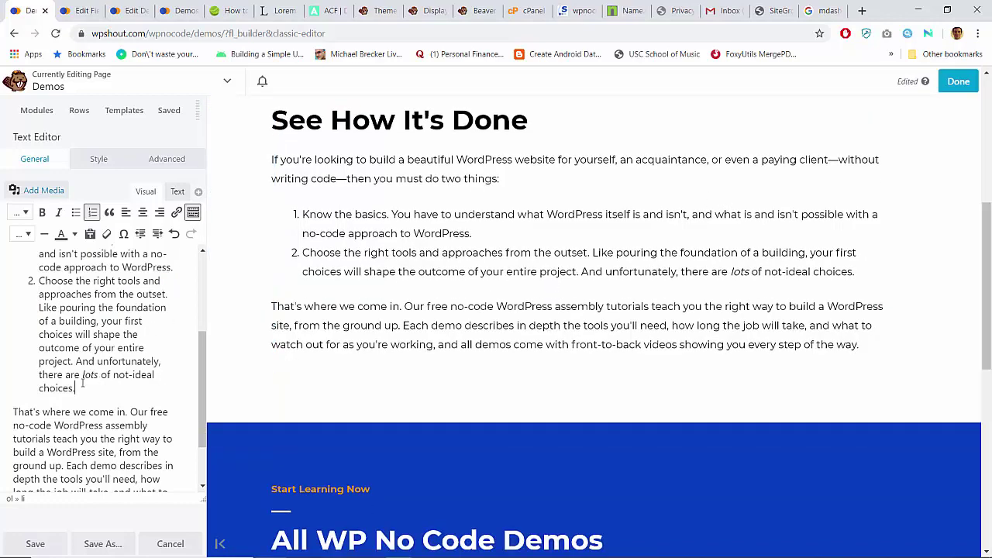
key(ctrl+shift+Left)
text(Word)
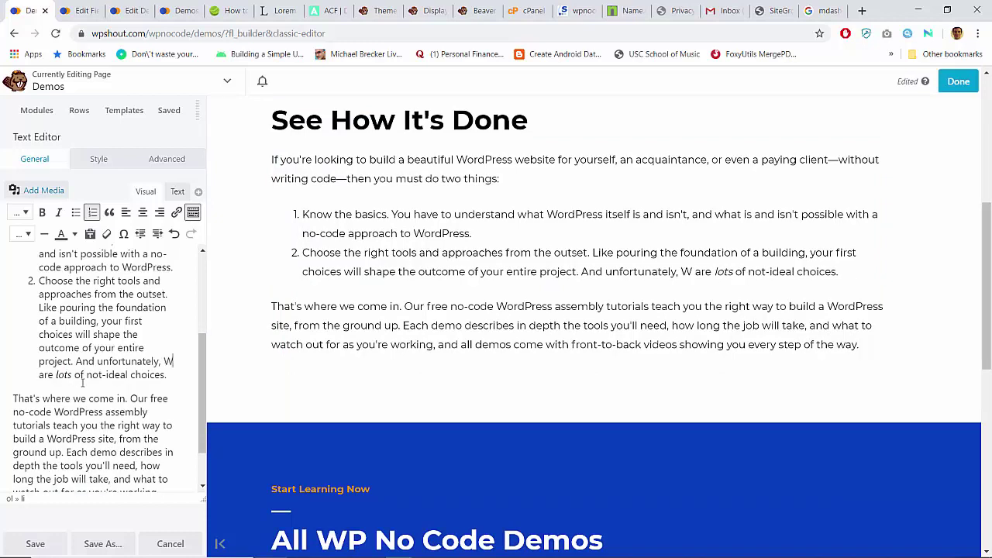
key(ctrl+z)
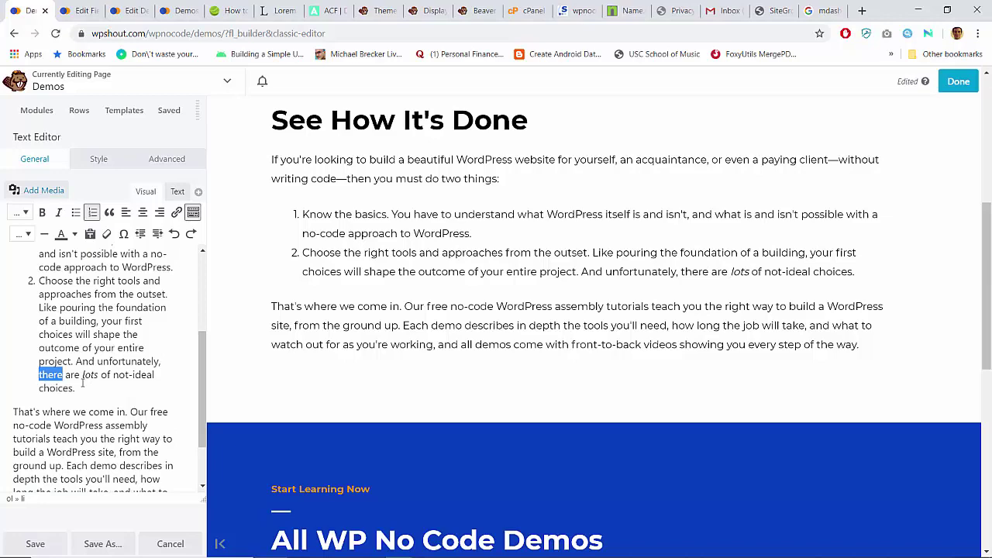
text(WordPR)
key(BackSpace)
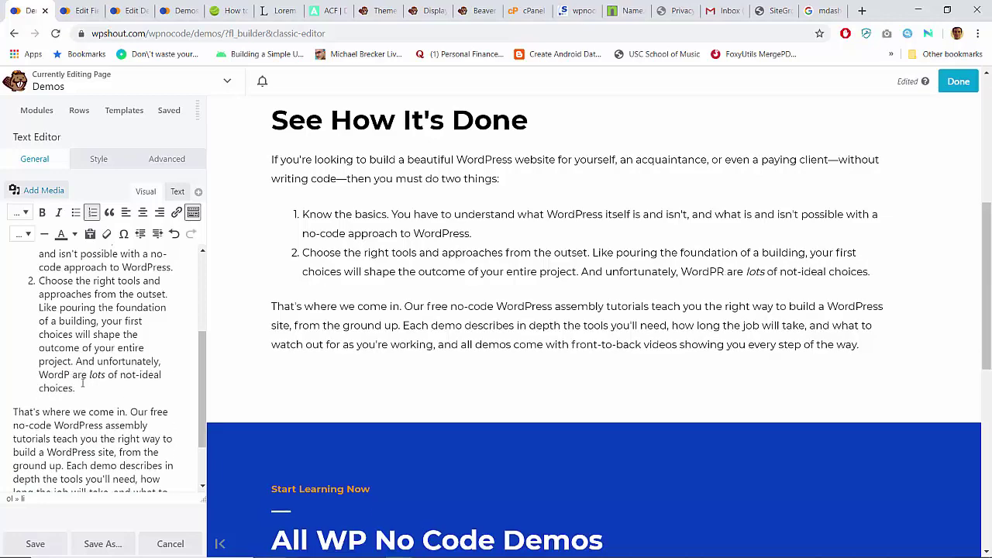
text(ress)
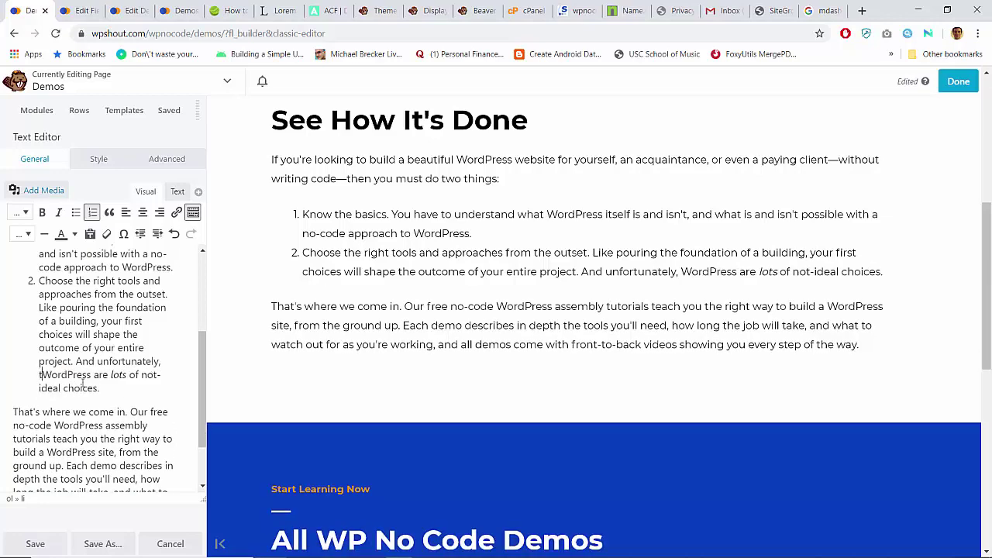
text(he)
key(ctrl+Right)
text(lands)
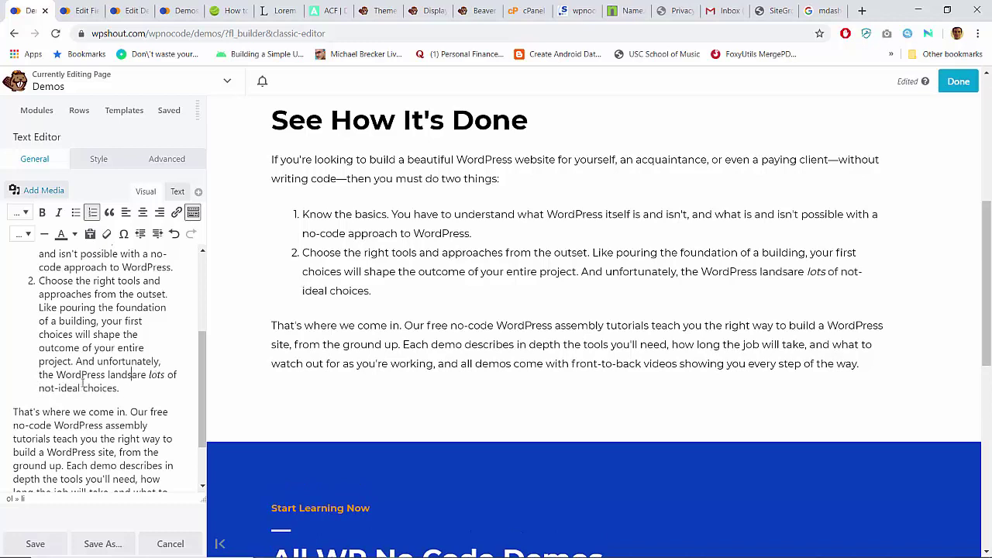
text(cape has)
key(ctrl+shift+Right)
key(BackSpace)
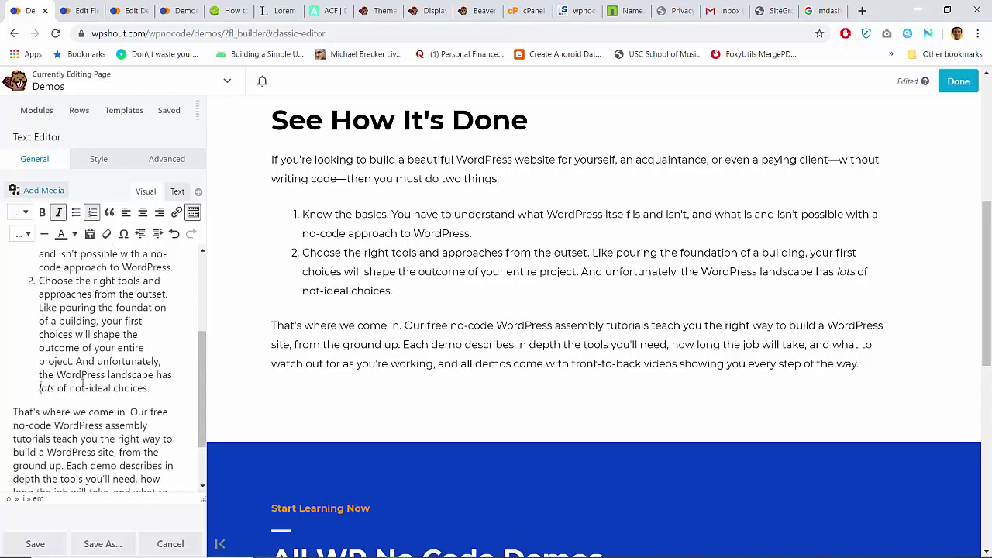
Step: Append 'which are often the first ones you find' to the second list item
key(Left)
text(which are often)
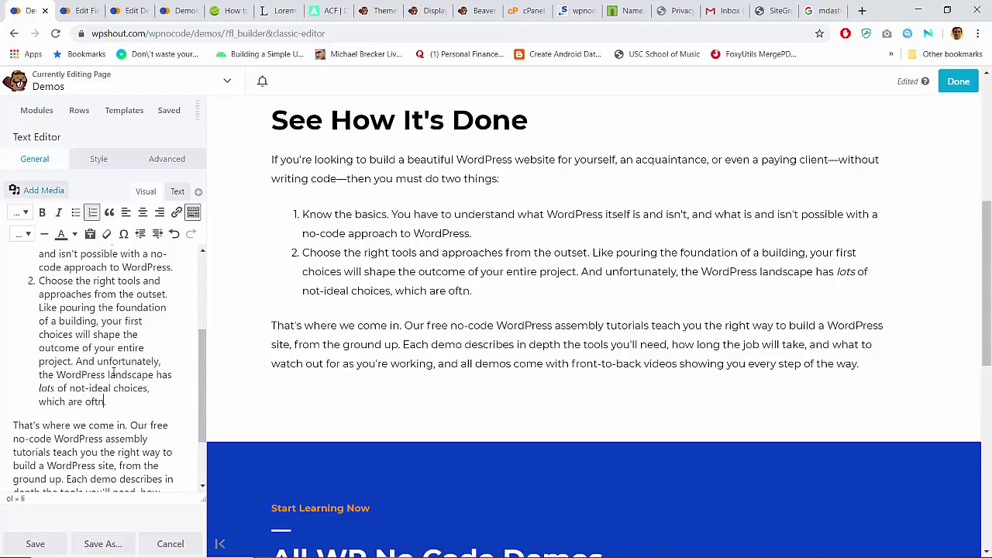
key(BackSpace)
text(en the first yones you)
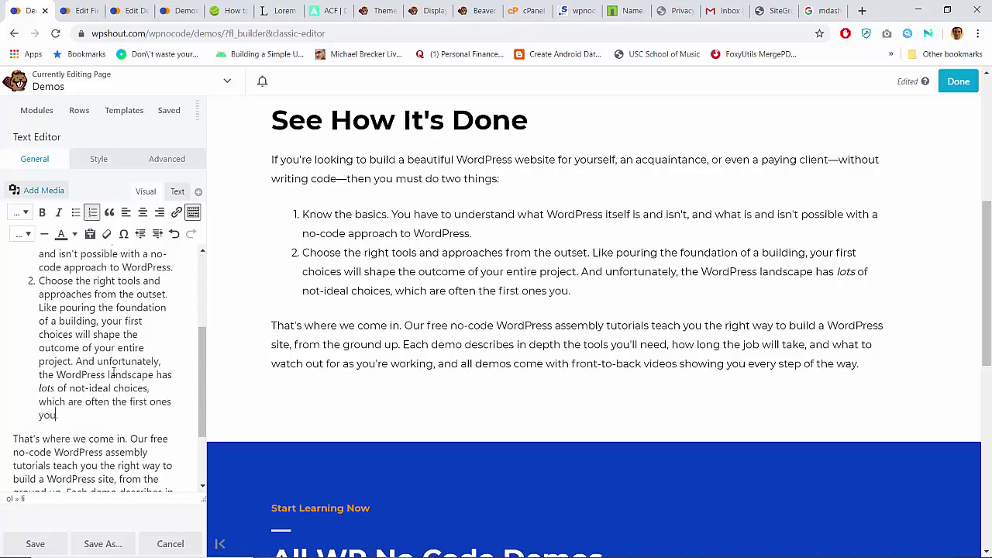
text( find)
Step: Publish the Demos page, reopen it in Beaver Builder, and add "'ll" after 'you' in item 2
click(957, 84)
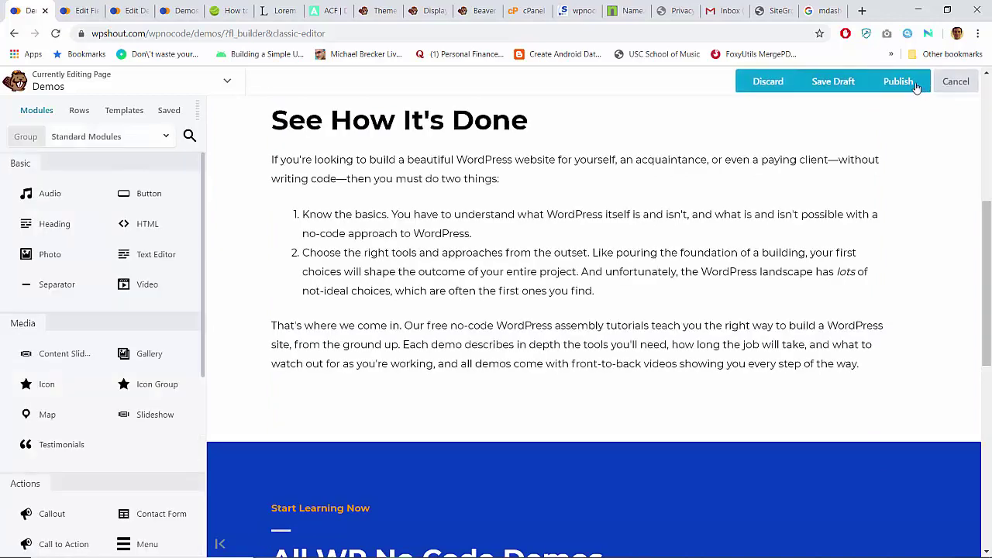
click(913, 87)
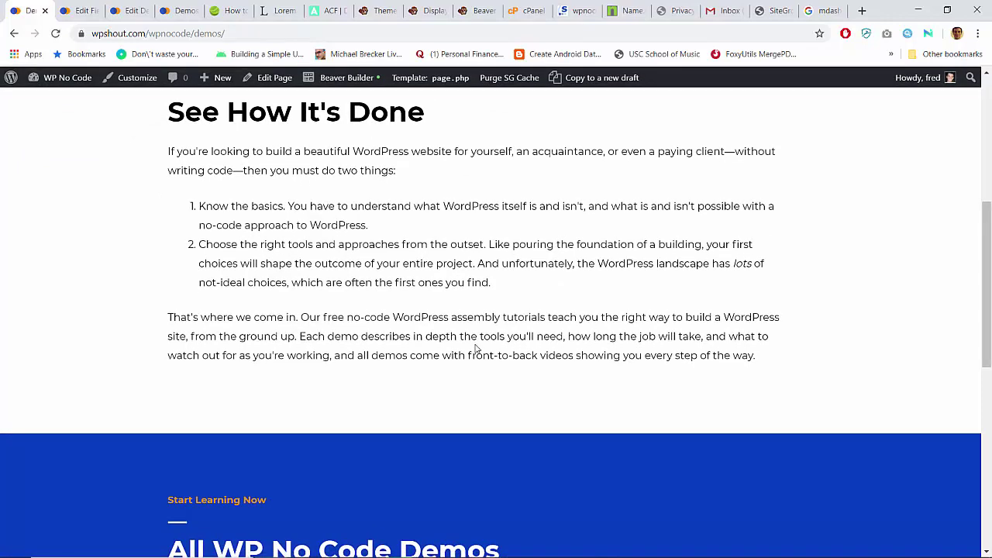
click(347, 77)
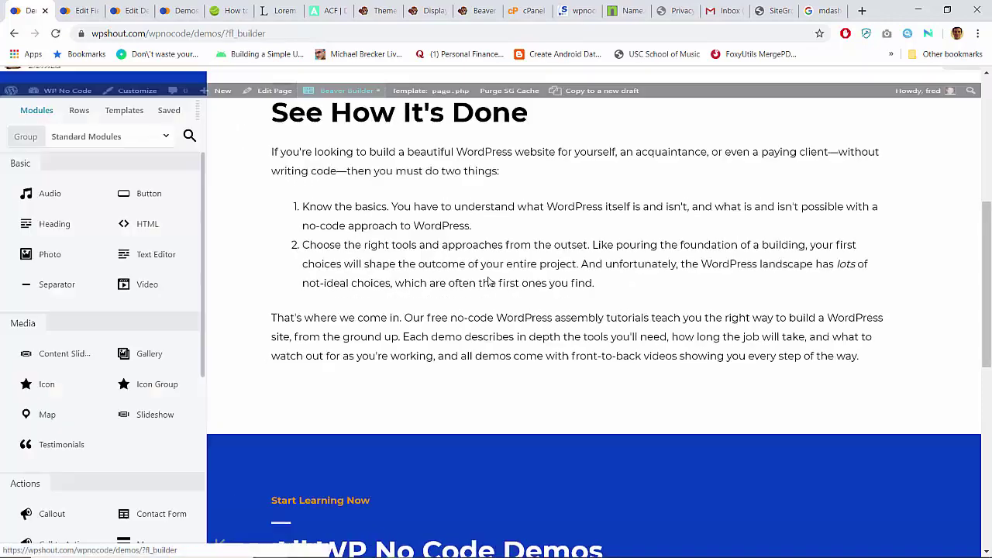
click(568, 310)
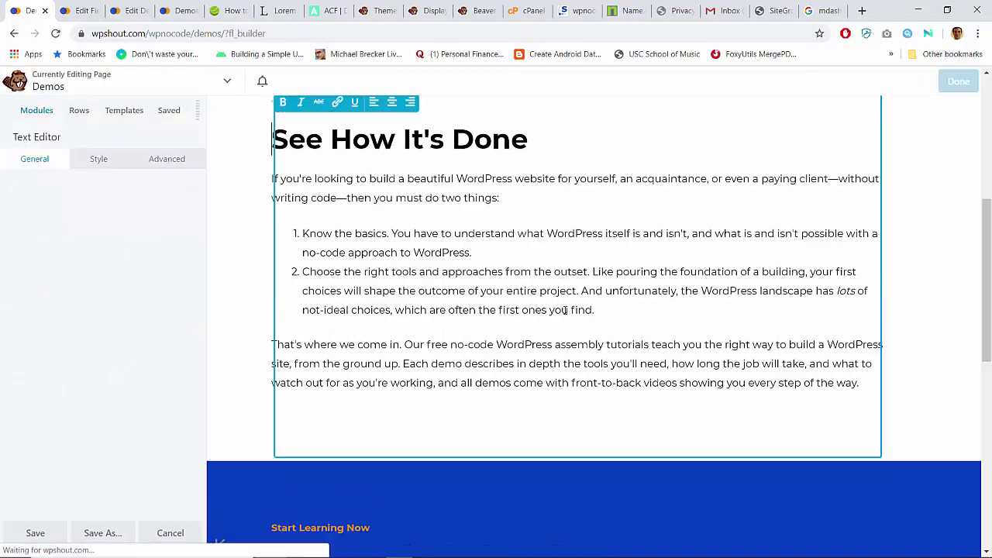
text('ll)
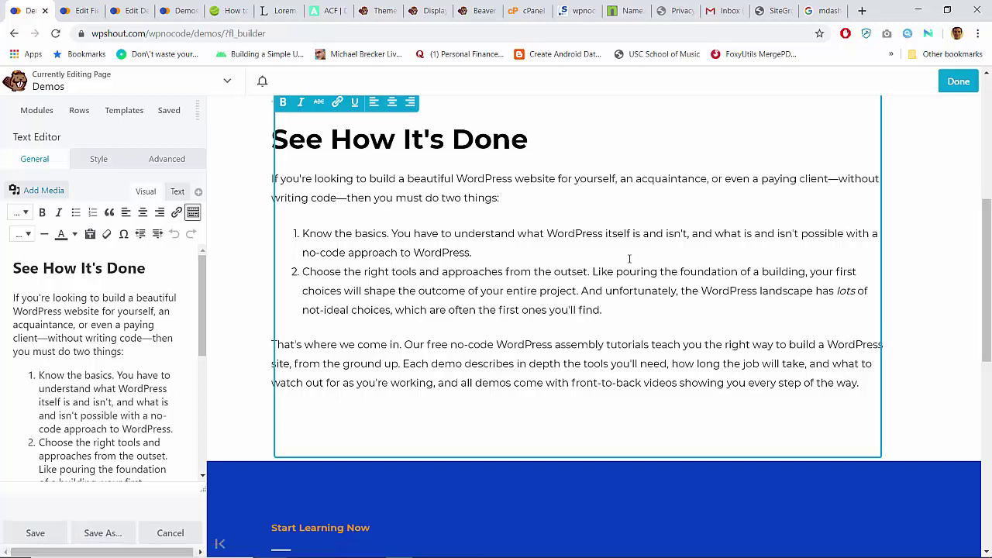
Step: Remove a briefly added 'you're just starting out' and publish the corrected Demos page
click(888, 133)
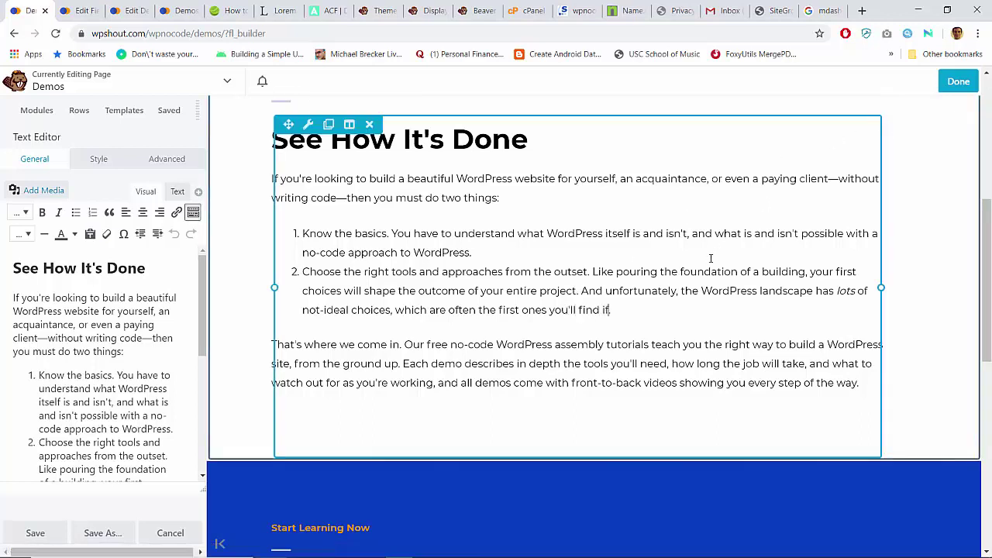
text(you're just start)
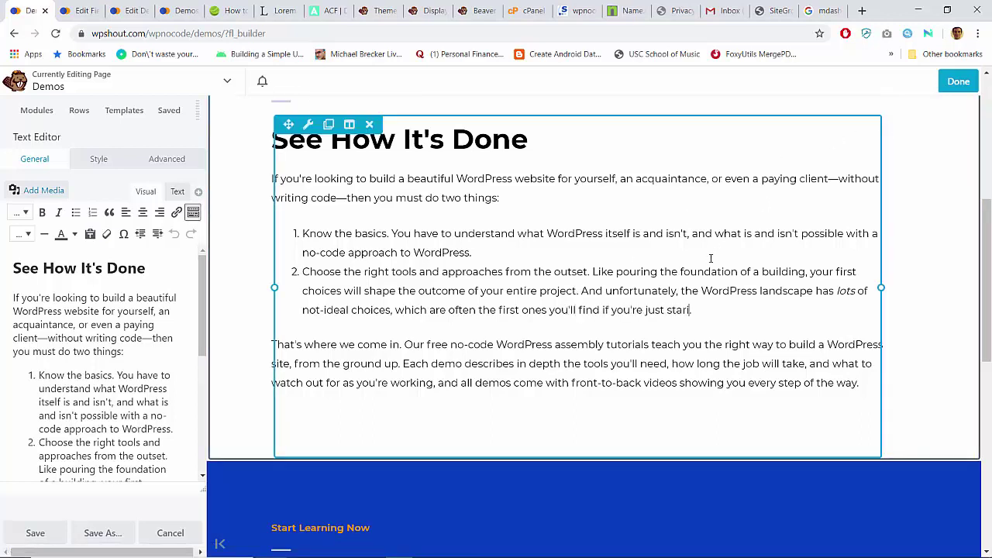
text(ing out)
key(ctrl+shift+Left)
key(ctrl+shift+Left)
key(ctrl+shift+Left)
key(ctrl+shift+Left)
key(ctrl+shift+Left)
key(BackSpace)
click(959, 81)
click(897, 81)
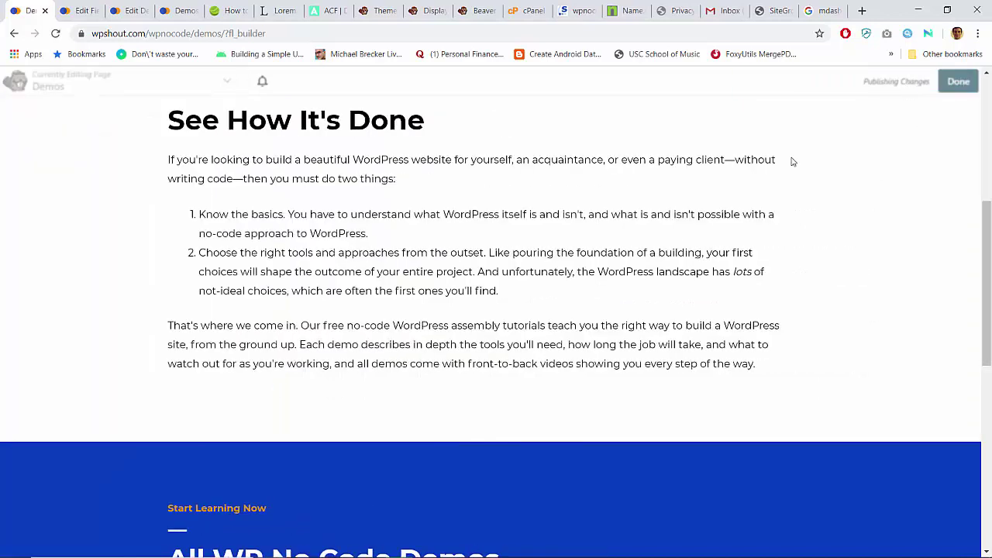
scroll(637, 285, down, 7)
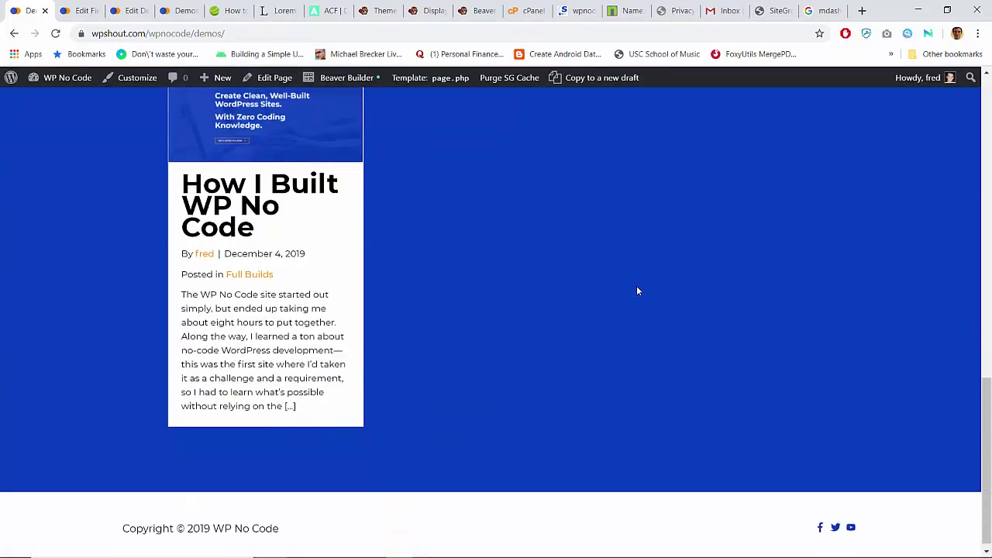
scroll(639, 291, up, 8)
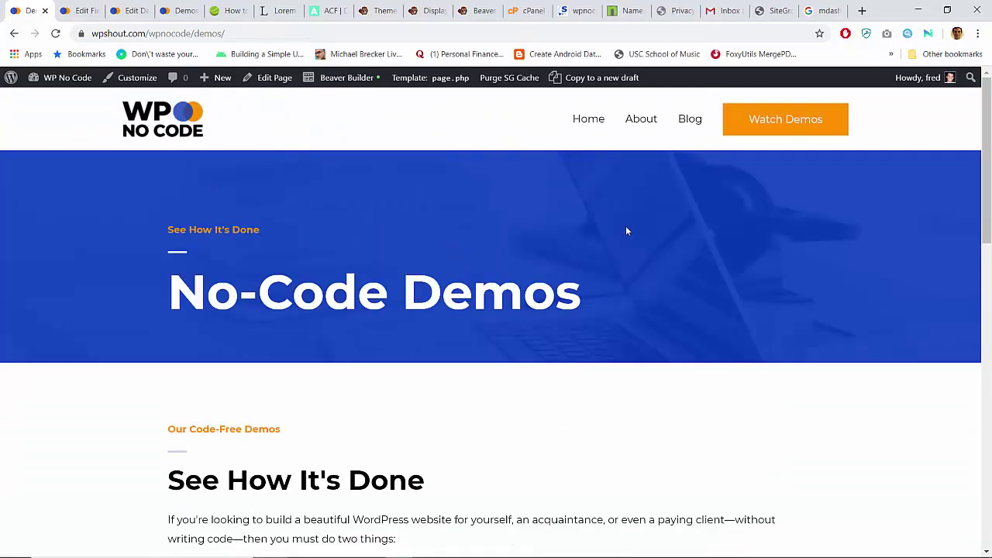
scroll(248, 266, down, 10)
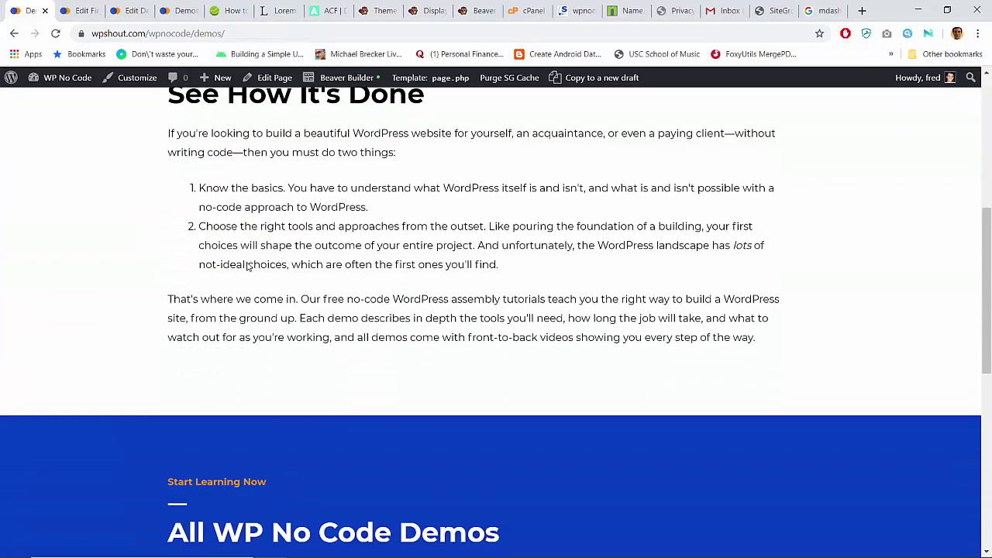
scroll(248, 266, down, 3)
scroll(246, 266, up, 12)
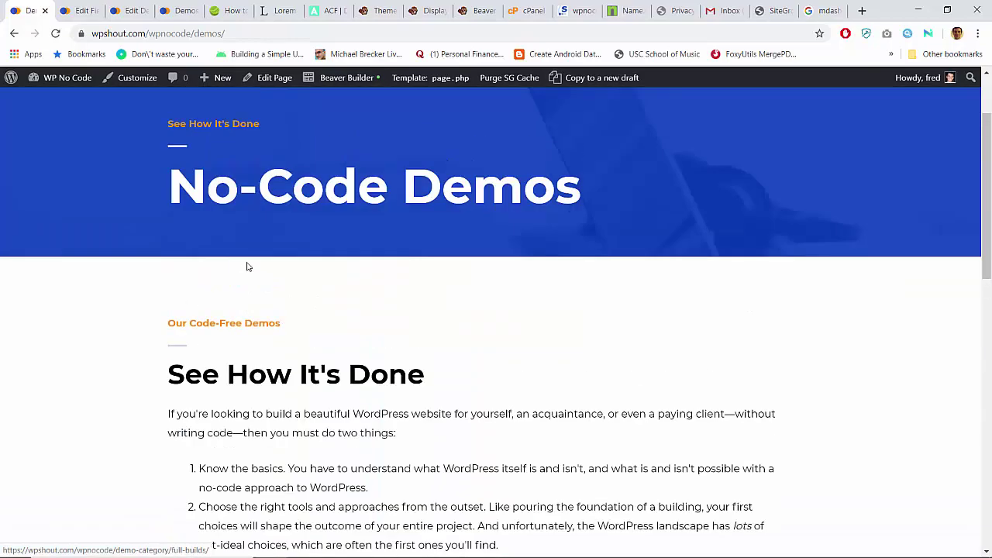
click(177, 136)
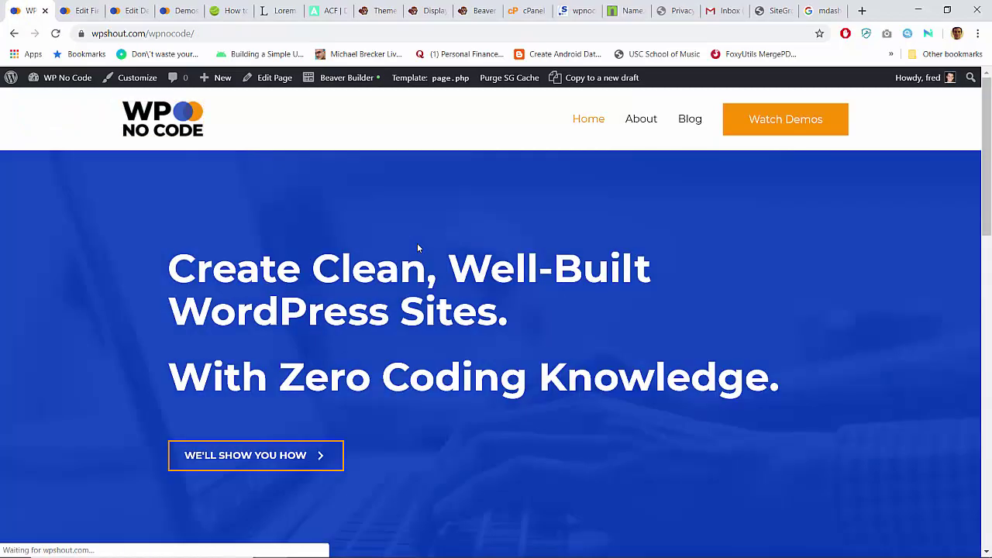
scroll(417, 248, down, 10)
scroll(417, 248, up, 6)
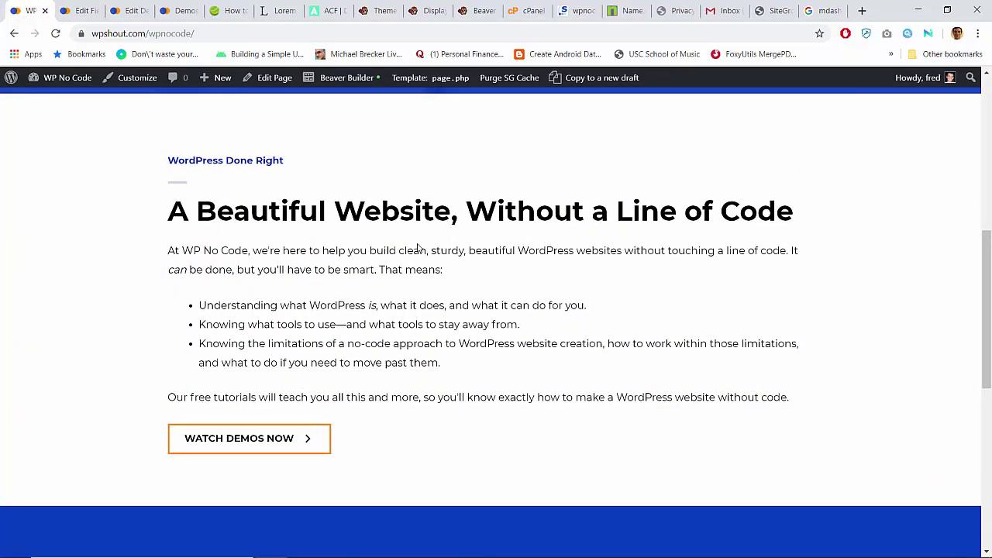
scroll(418, 248, down, 6)
scroll(417, 248, up, 10)
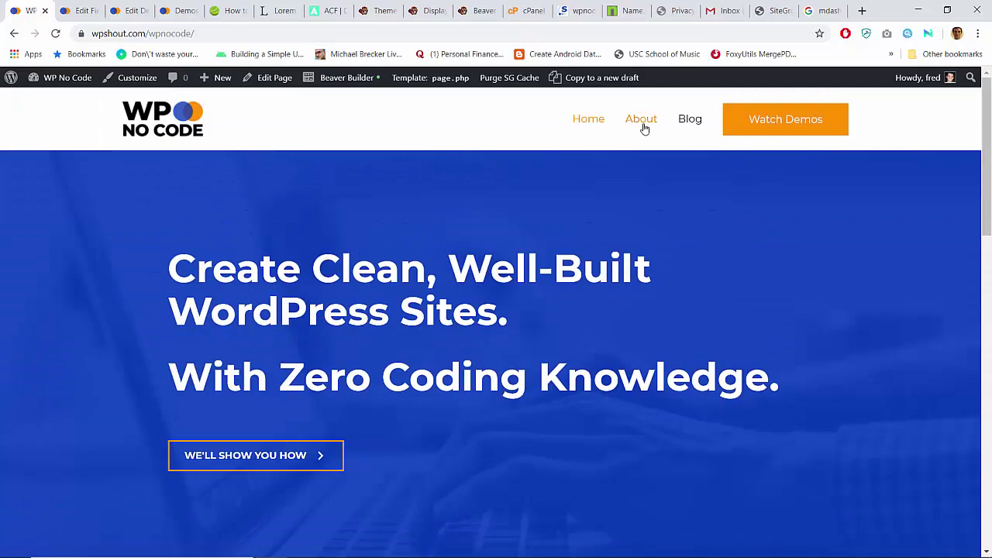
click(641, 120)
scroll(491, 284, down, 15)
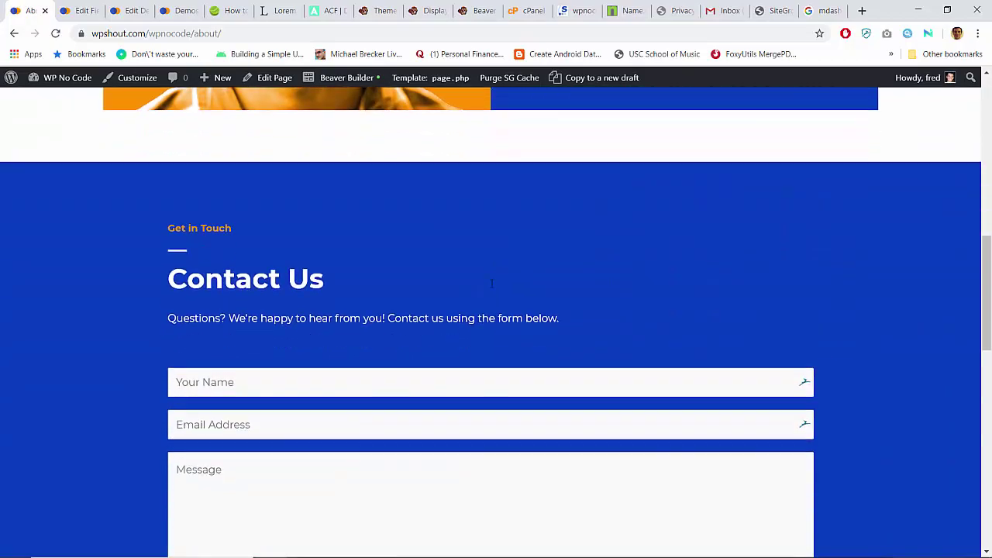
scroll(492, 284, down, 5)
scroll(492, 284, up, 20)
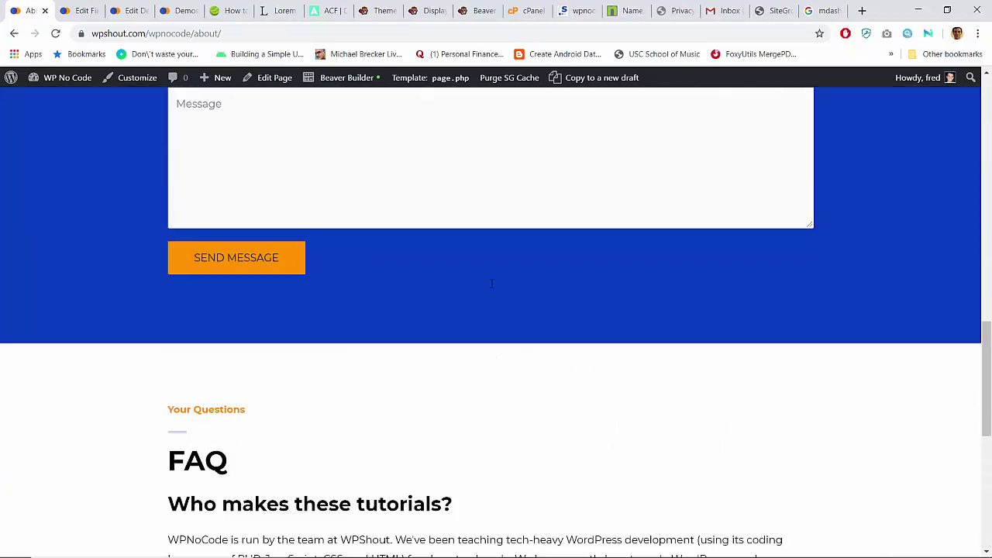
scroll(492, 284, down, 5)
scroll(491, 284, up, 5)
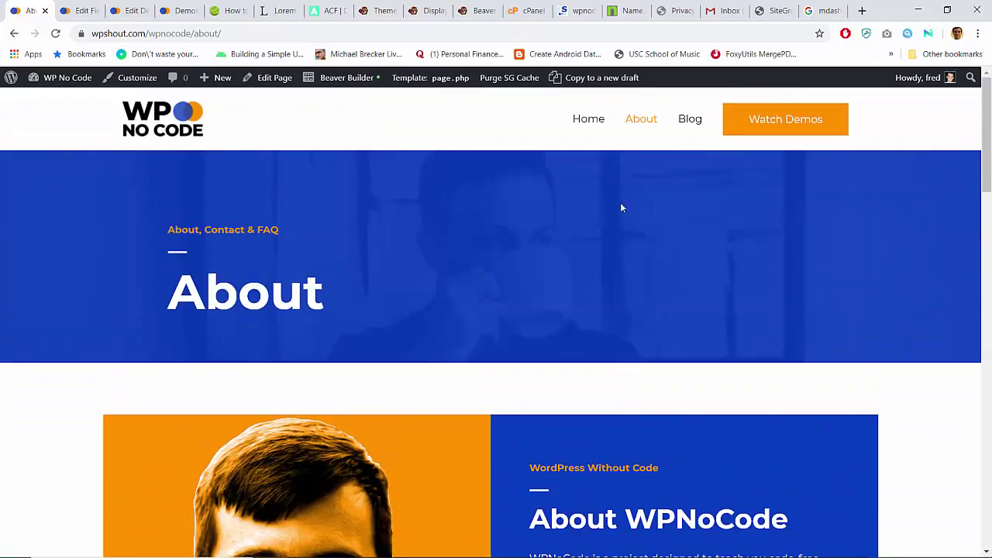
click(687, 122)
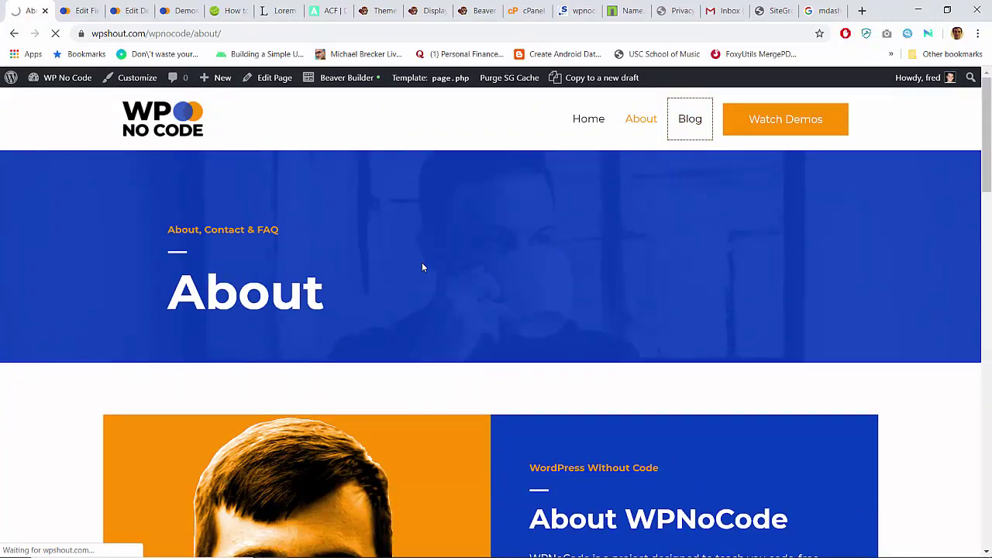
scroll(420, 268, down, 4)
scroll(419, 267, up, 1)
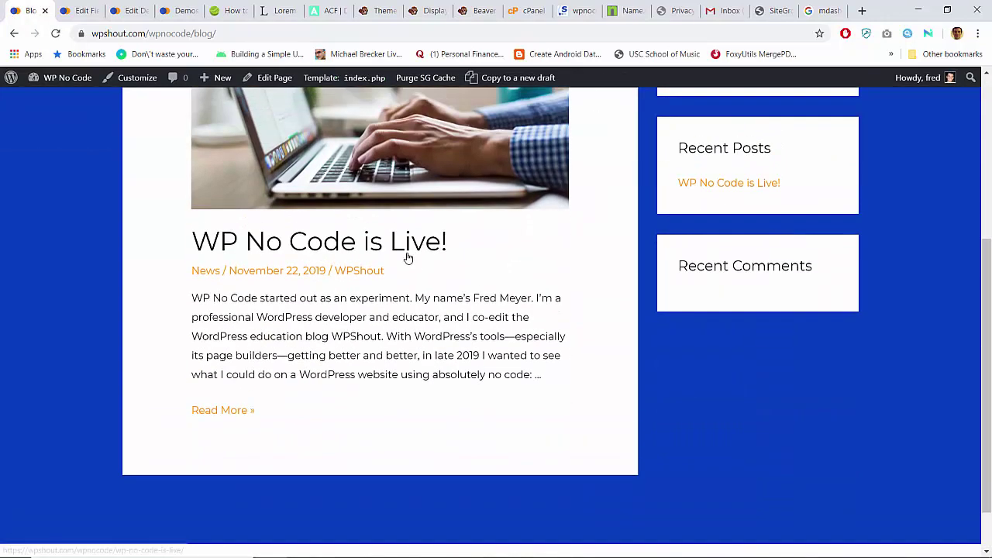
click(467, 257)
scroll(409, 258, down, 15)
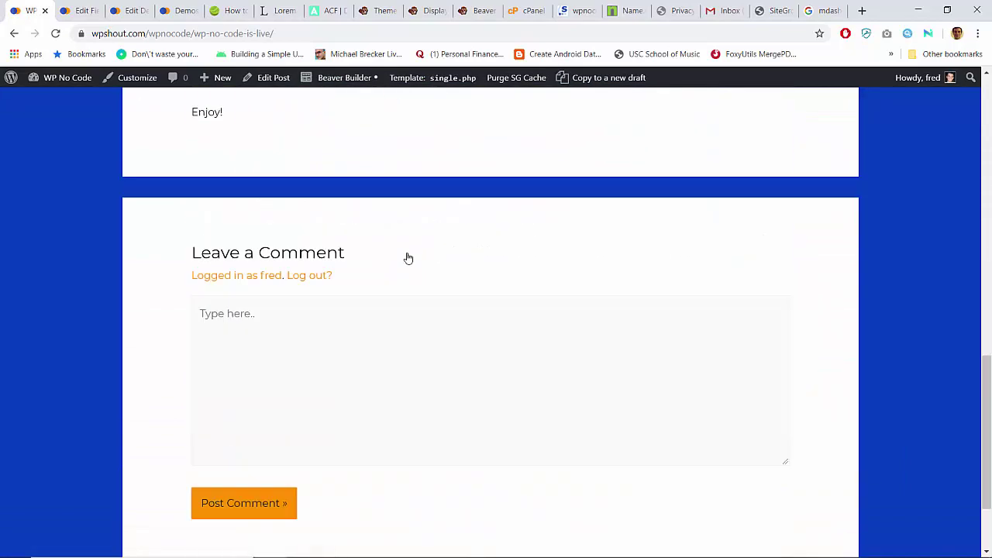
scroll(409, 258, up, 15)
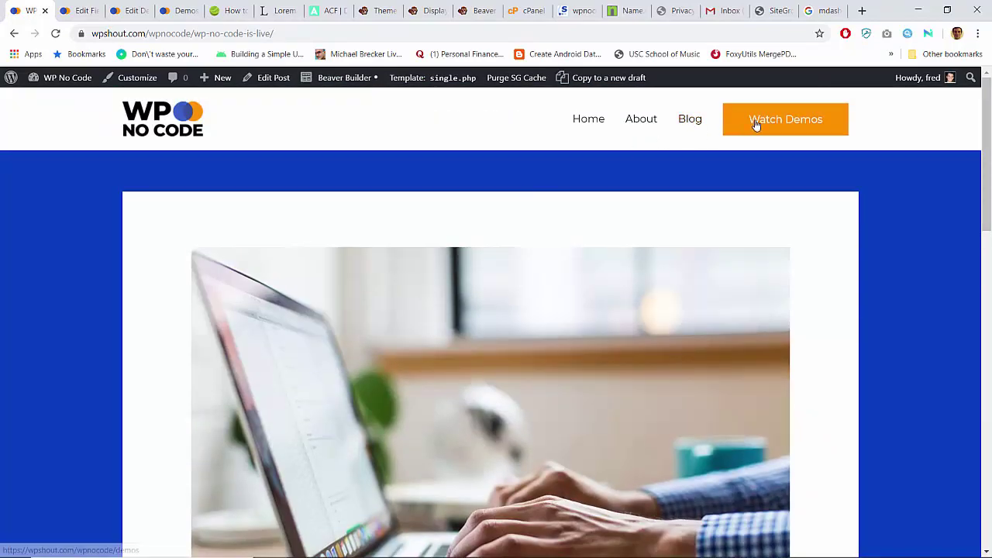
click(756, 122)
scroll(369, 291, down, 10)
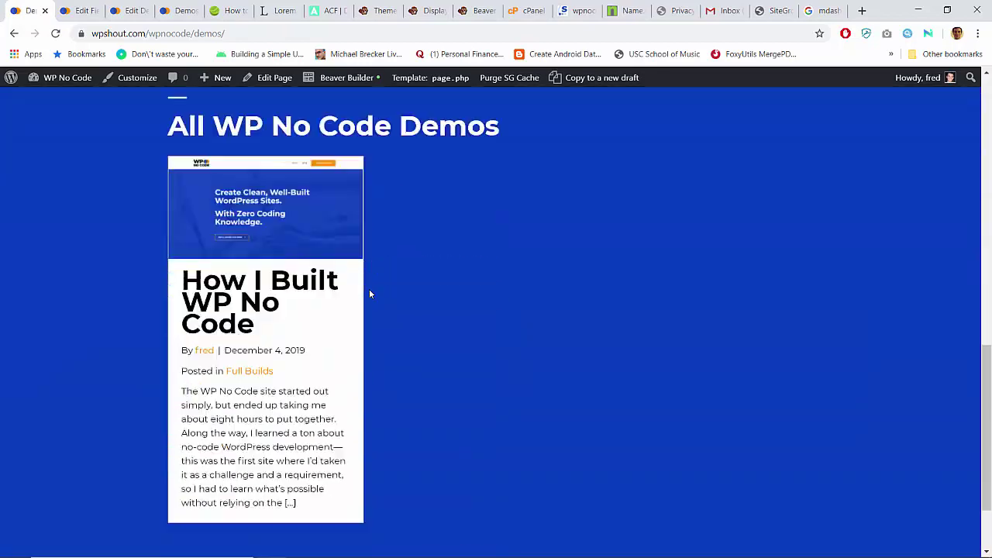
scroll(369, 292, up, 10)
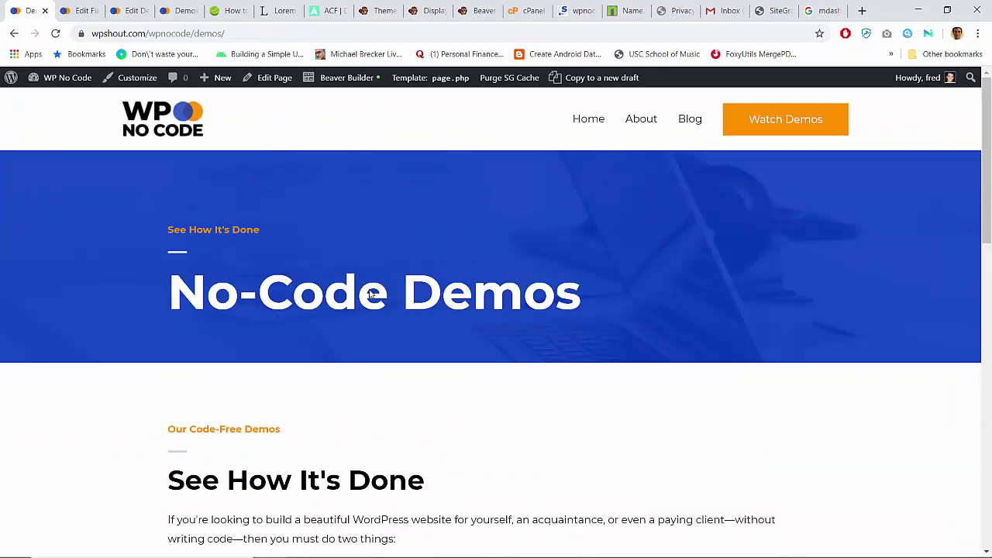
Step: Load the wpnocode.com site in a new browser tab
click(780, 10)
key(ctrl+t)
text(wpshout.com)
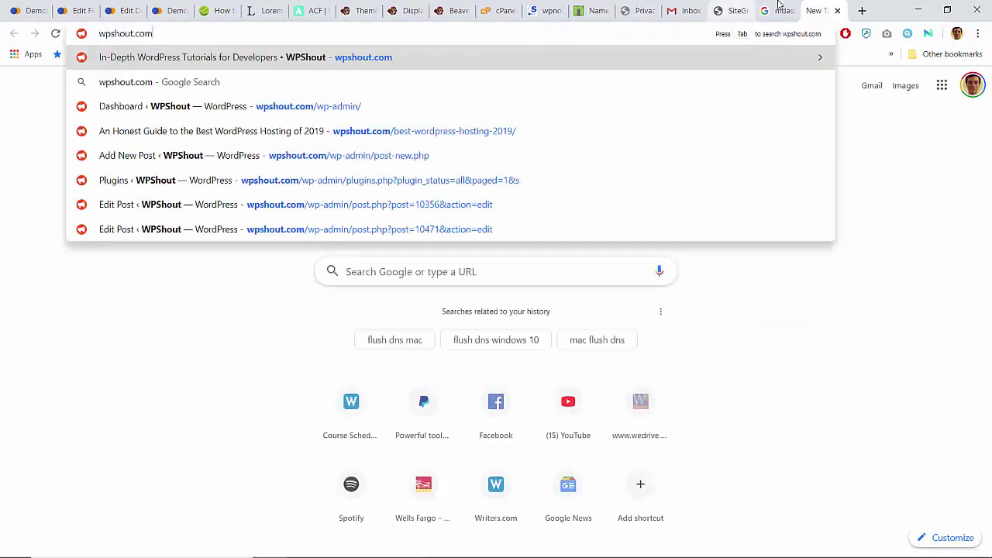
key(ctrl+a)
text(wpno)
key(Return)
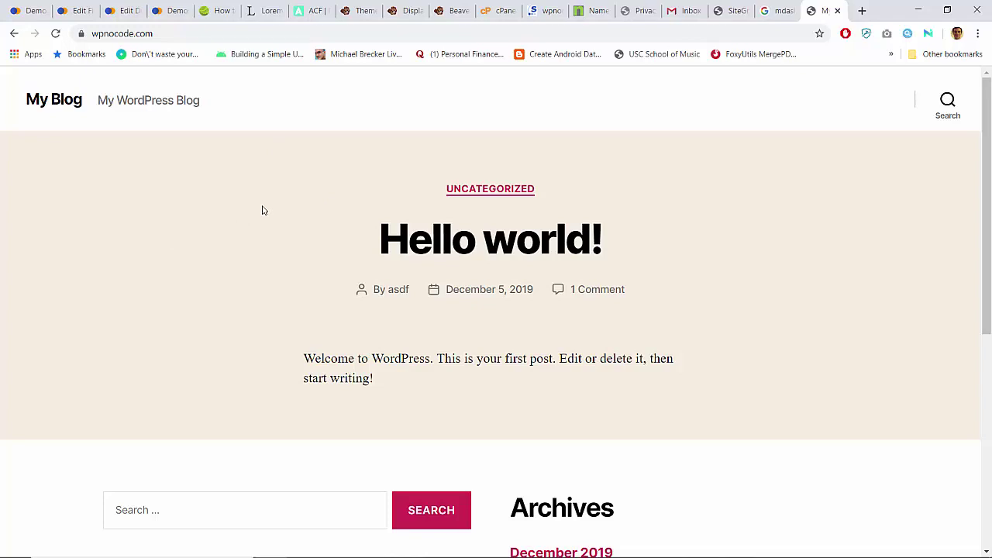
Step: Go to wpnocode.com/wp-admin and log in with the site's username and password
click(177, 31)
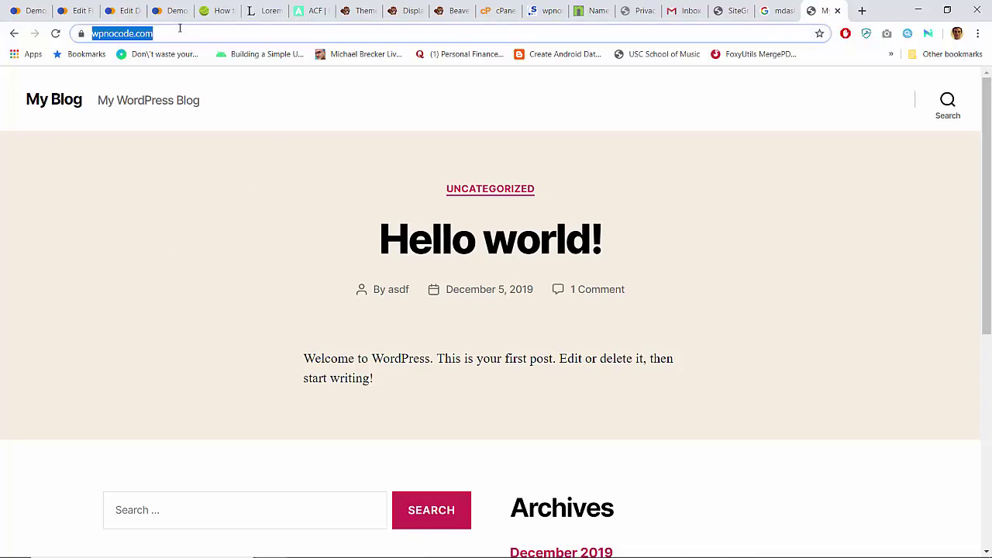
key(End)
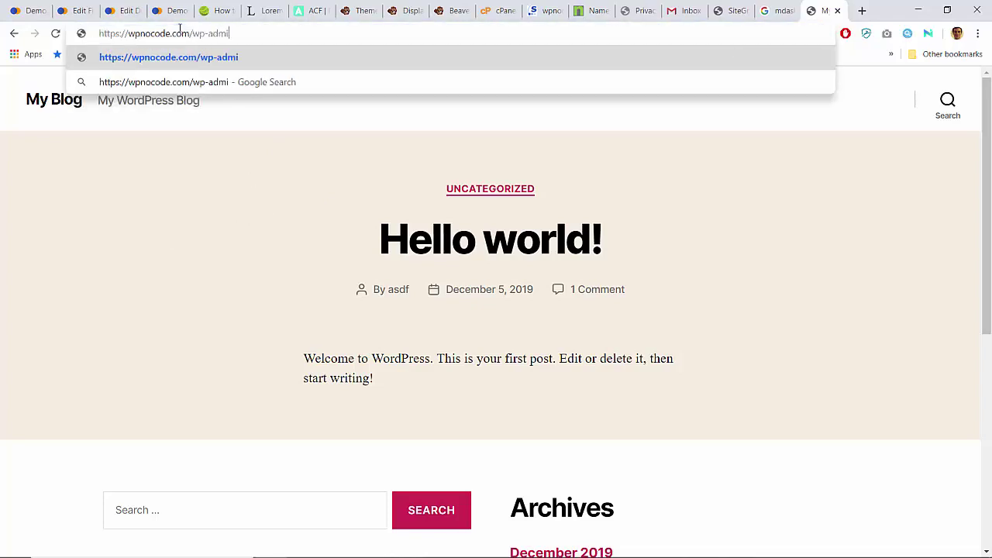
key(Return)
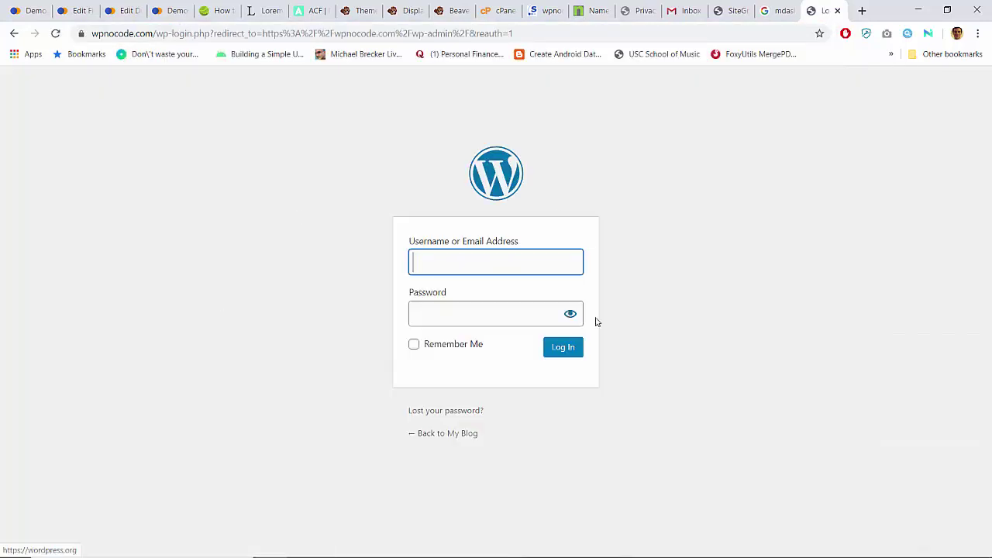
key(Tab)
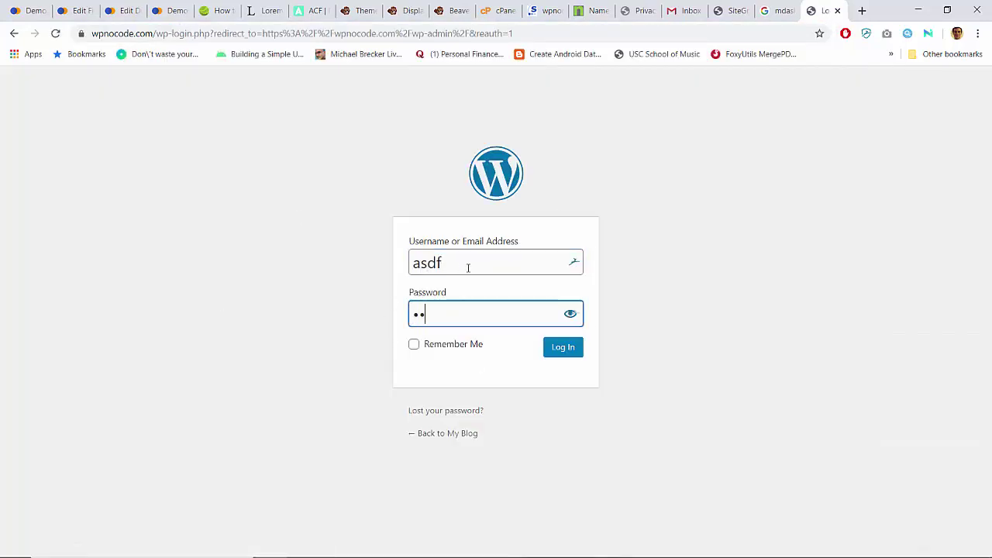
key(Tab)
key(shift+Tab)
key(Return)
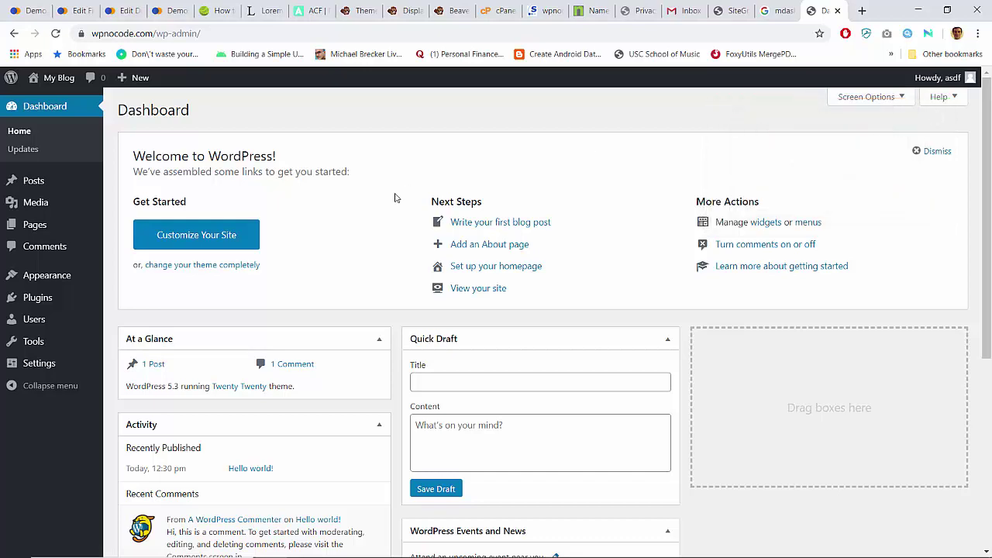
Step: Search plugins for 'all', then install and activate All-in-One WP Migration on wpnocode.com
mouse_move(49, 298)
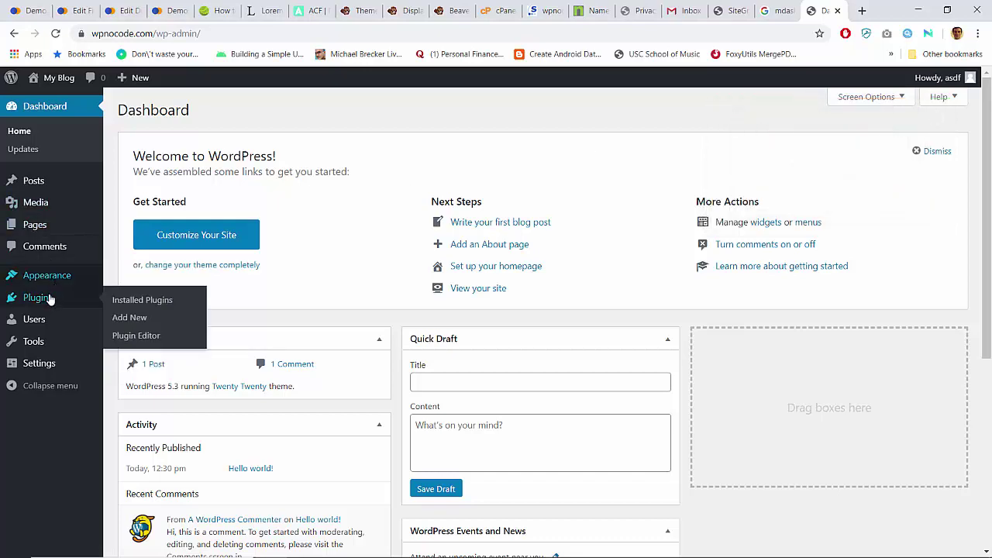
click(149, 320)
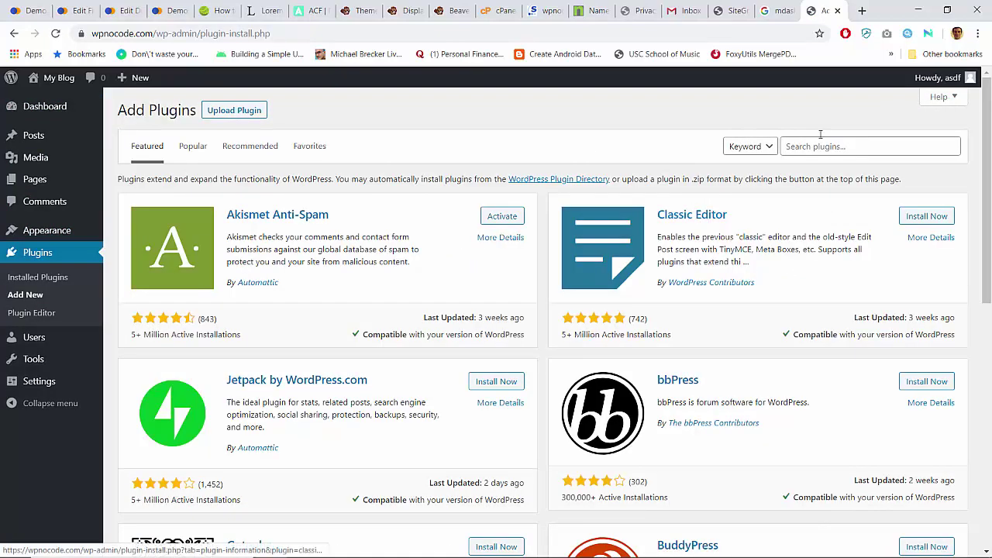
click(820, 146)
text(all-in-one)
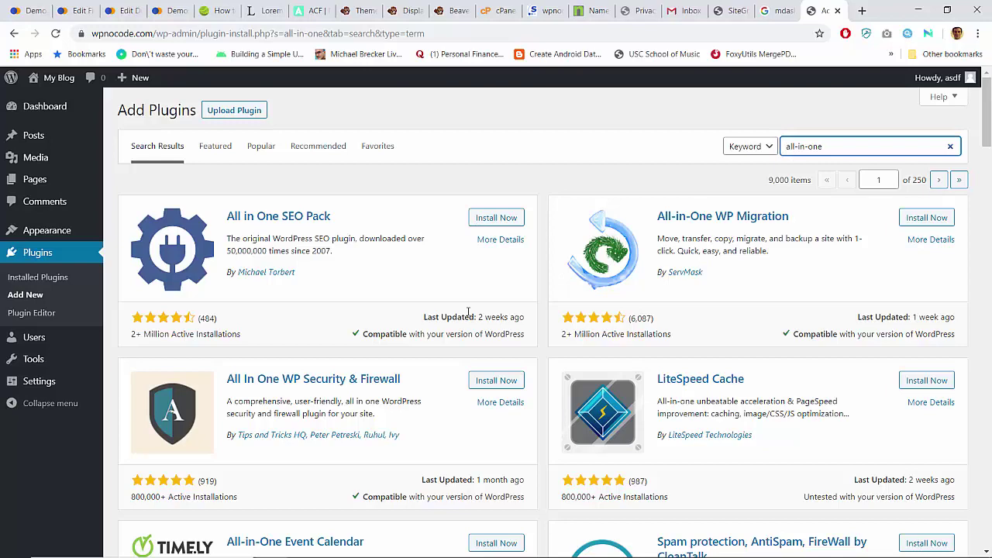
scroll(468, 312, down, 3)
scroll(468, 313, up, 3)
click(927, 218)
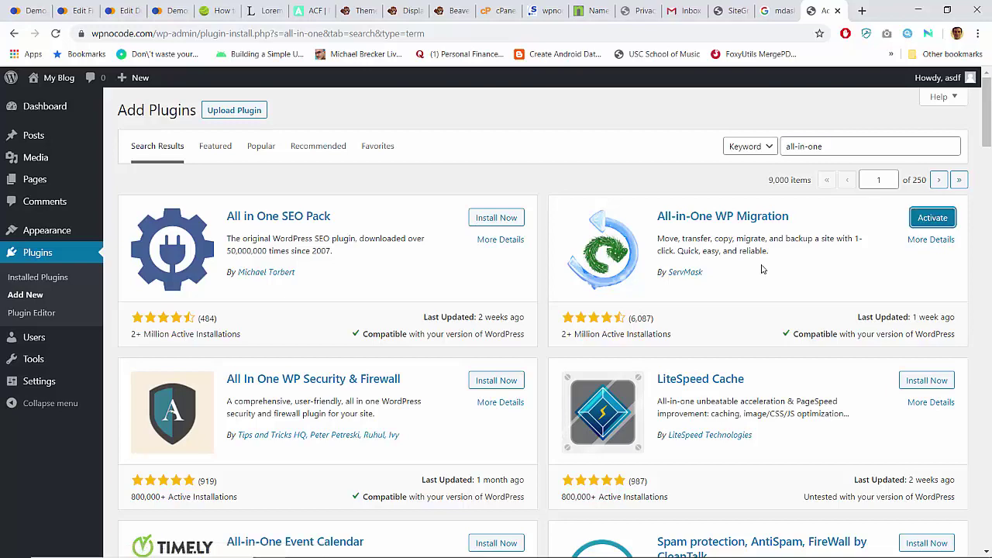
click(932, 218)
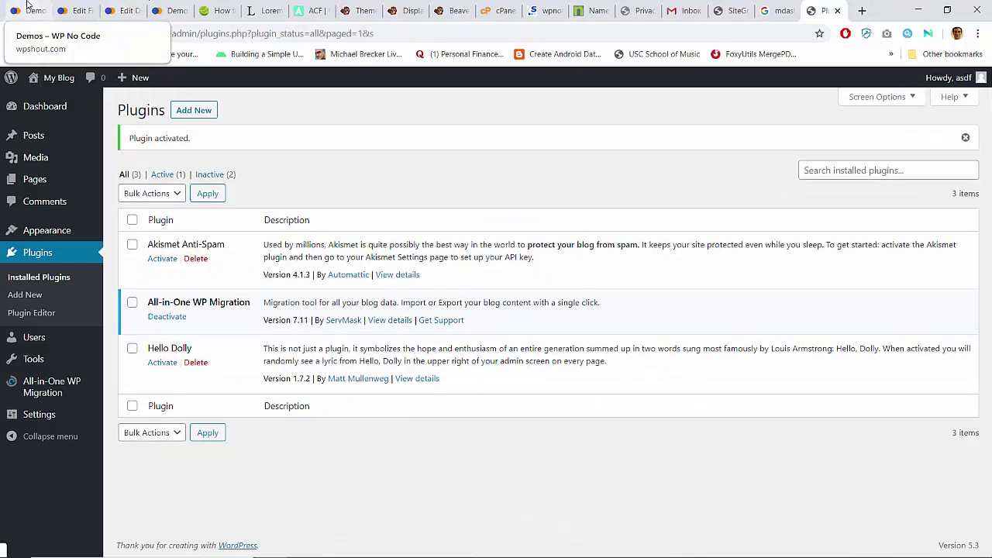
click(26, 9)
Step: Open the wpshout Media Library in list view
click(64, 7)
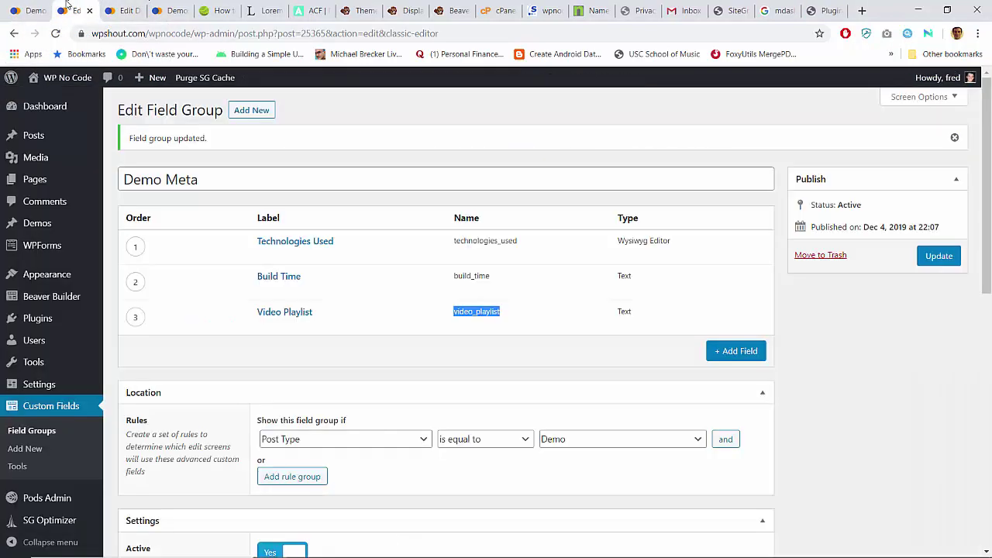
scroll(27, 372, down, 2)
mouse_move(27, 380)
scroll(27, 385, up, 2)
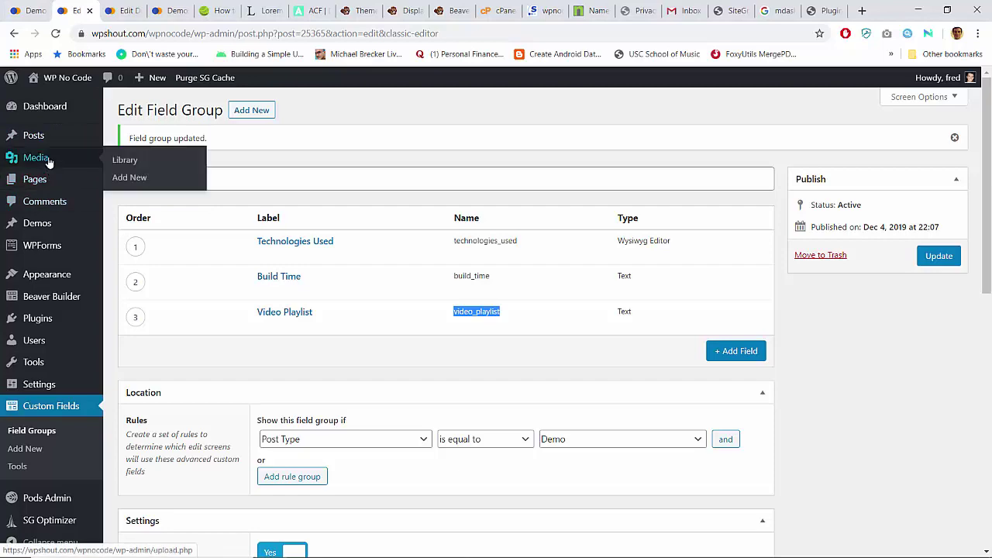
click(48, 160)
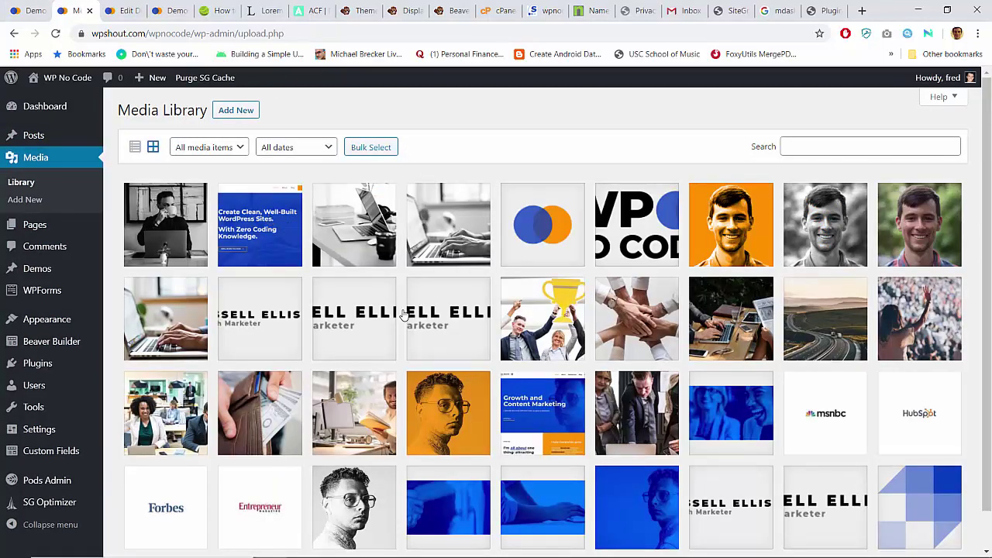
click(135, 146)
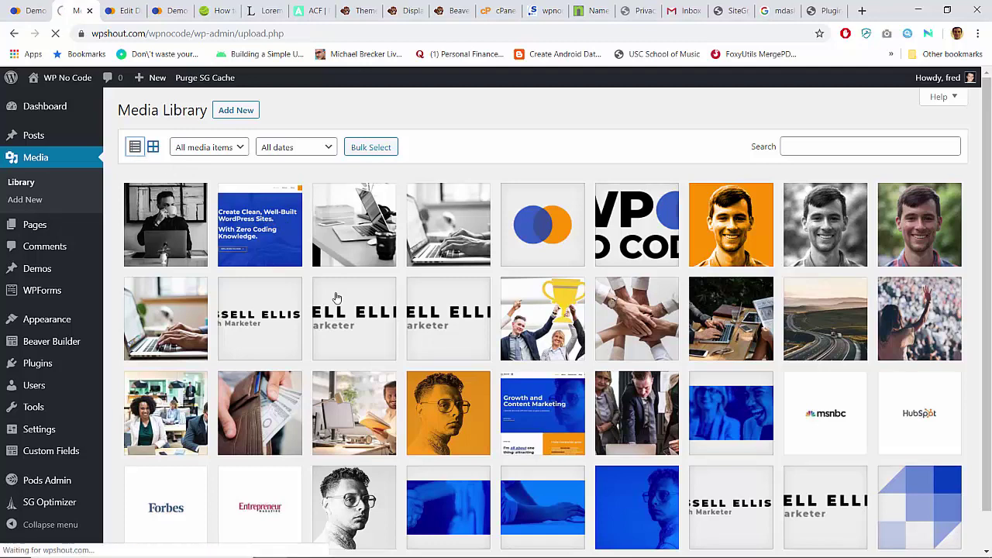
scroll(337, 298, down, 7)
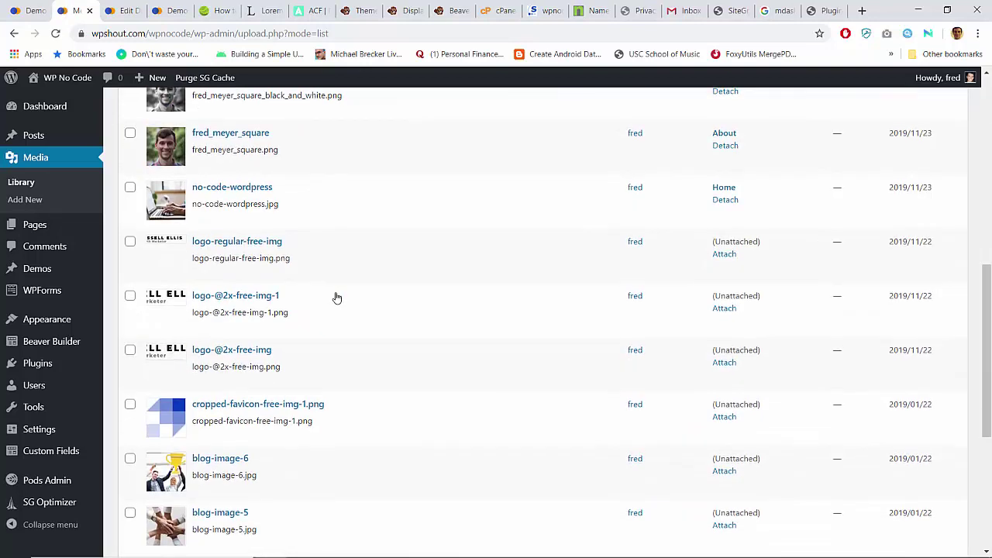
click(129, 243)
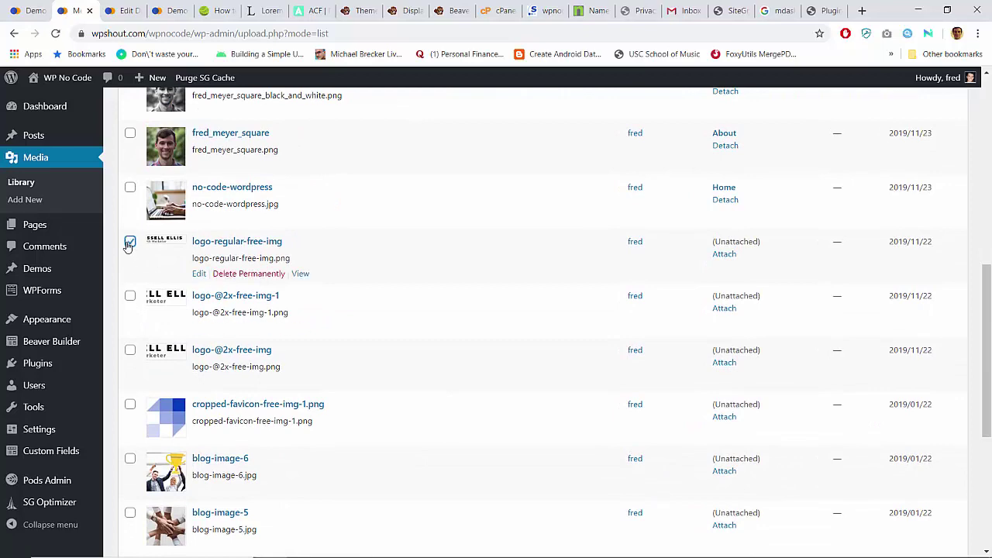
click(130, 296)
click(130, 350)
click(130, 404)
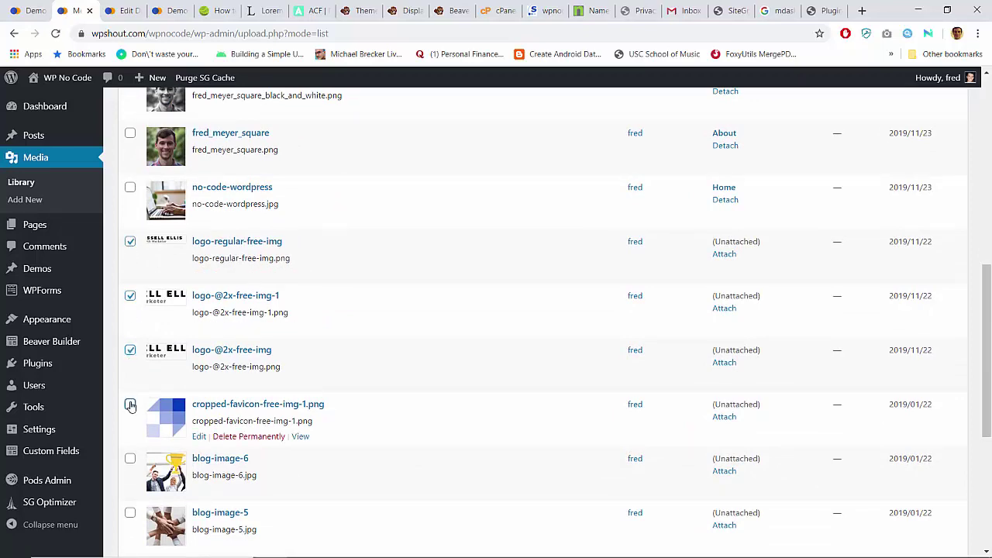
scroll(131, 405, down, 4)
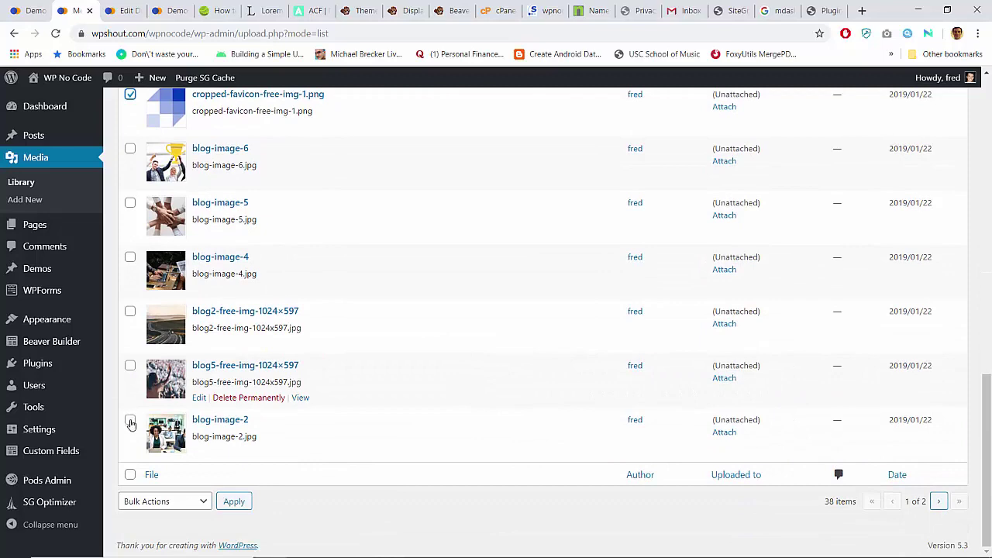
shift+click(131, 420)
scroll(450, 256, up, 1)
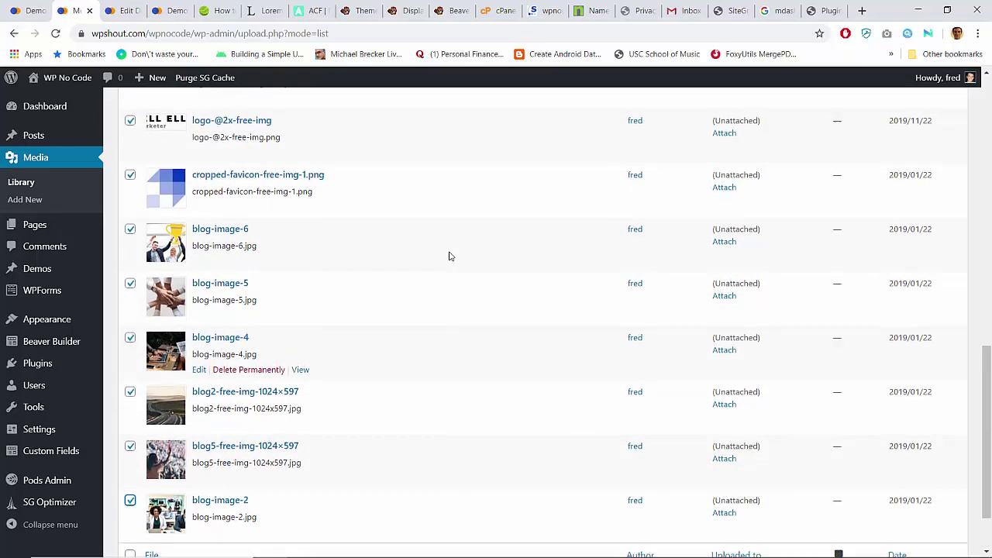
scroll(450, 256, down, 1)
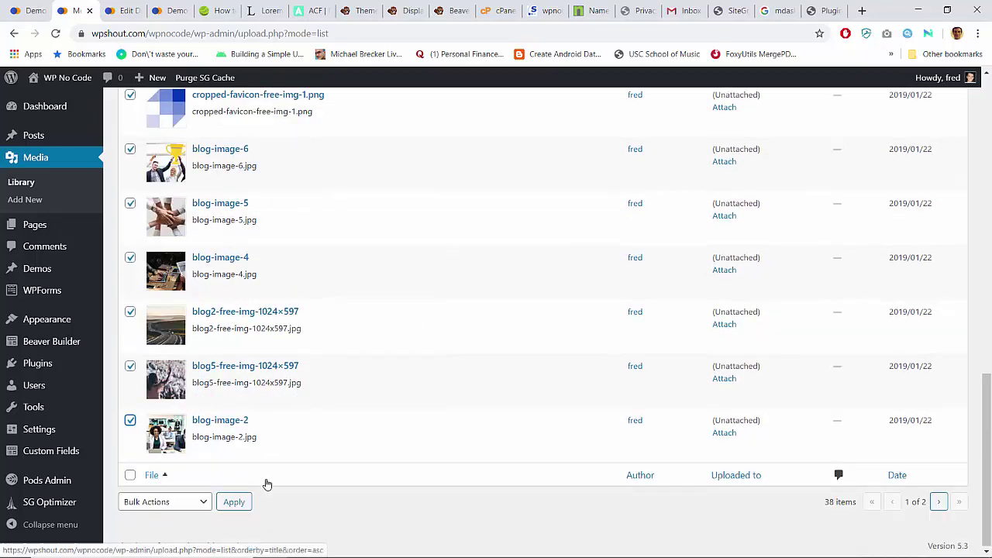
Step: Permanently delete the first batch of ticked media files
click(200, 504)
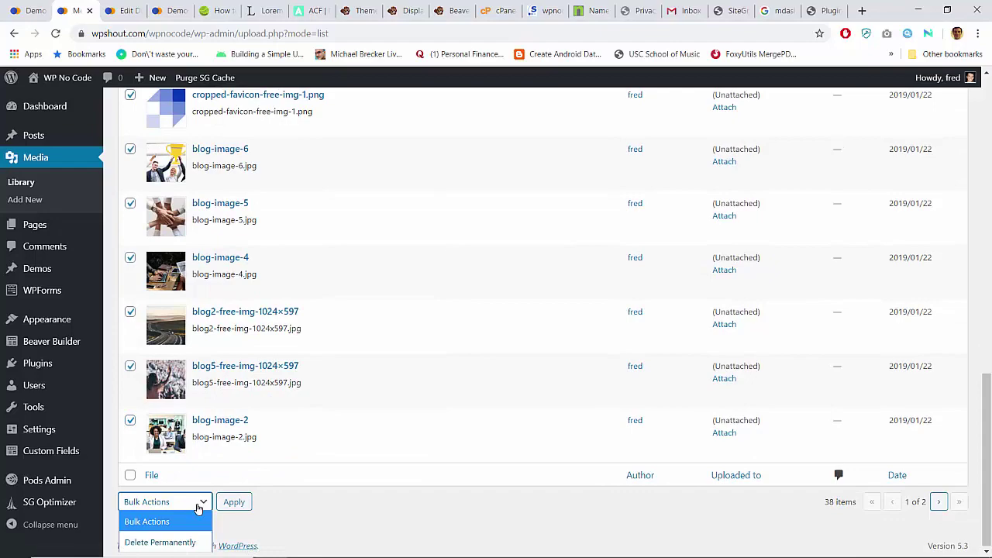
click(177, 542)
scroll(415, 313, up, 3)
scroll(413, 313, up, 6)
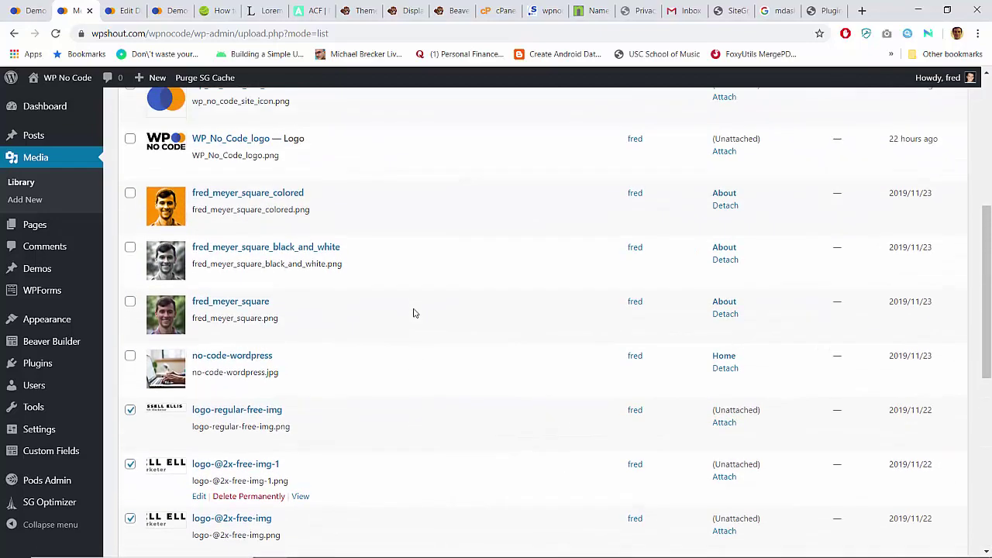
scroll(414, 313, down, 6)
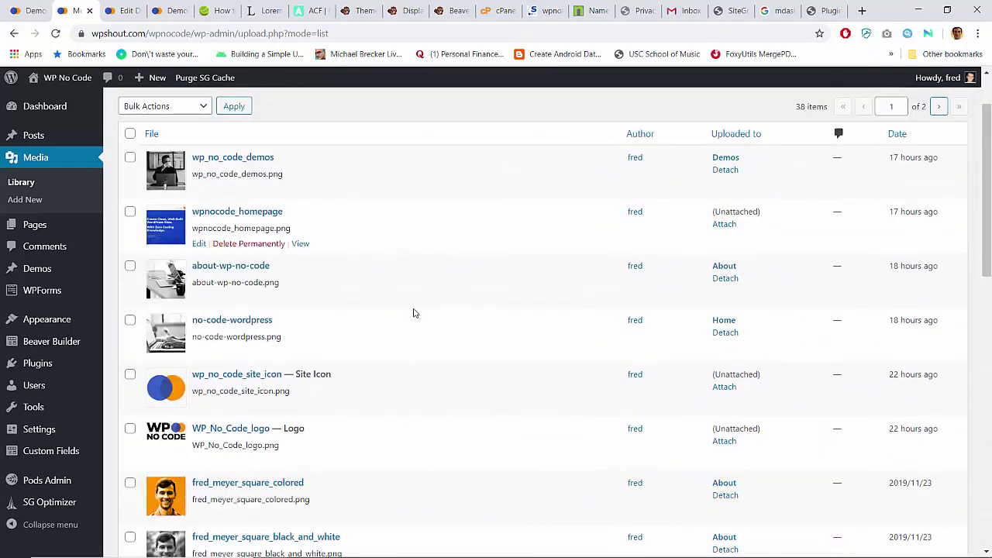
click(235, 502)
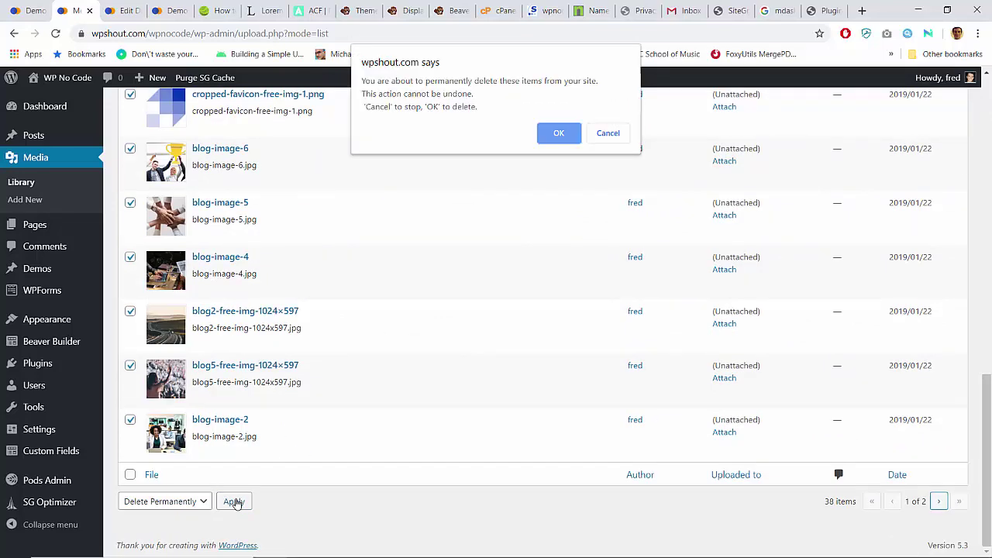
key(Return)
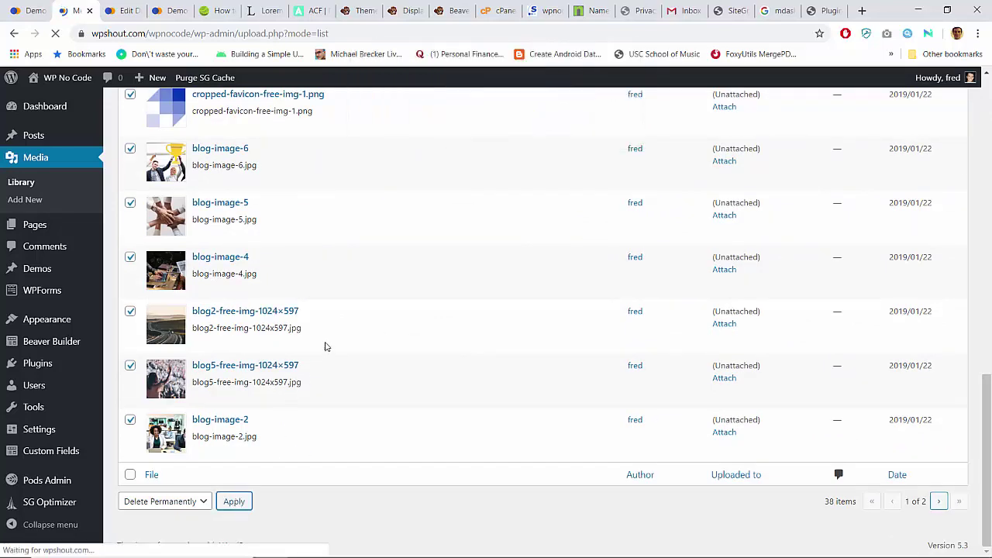
Step: Tick logo-01 to logo-04, bg-img-04, blog-01, demo-screenshot, russel, blog6 and blog-image-1
scroll(361, 283, down, 15)
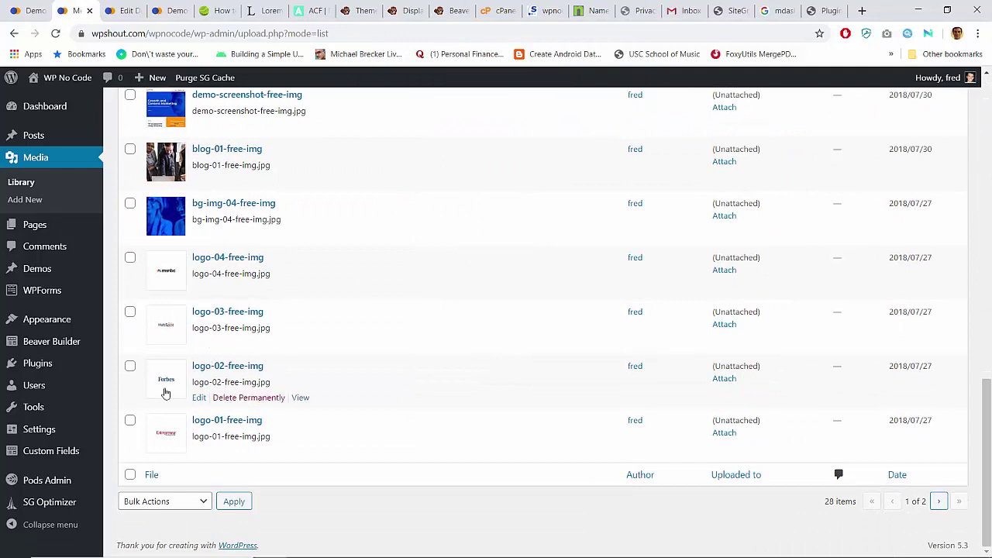
click(130, 420)
click(130, 366)
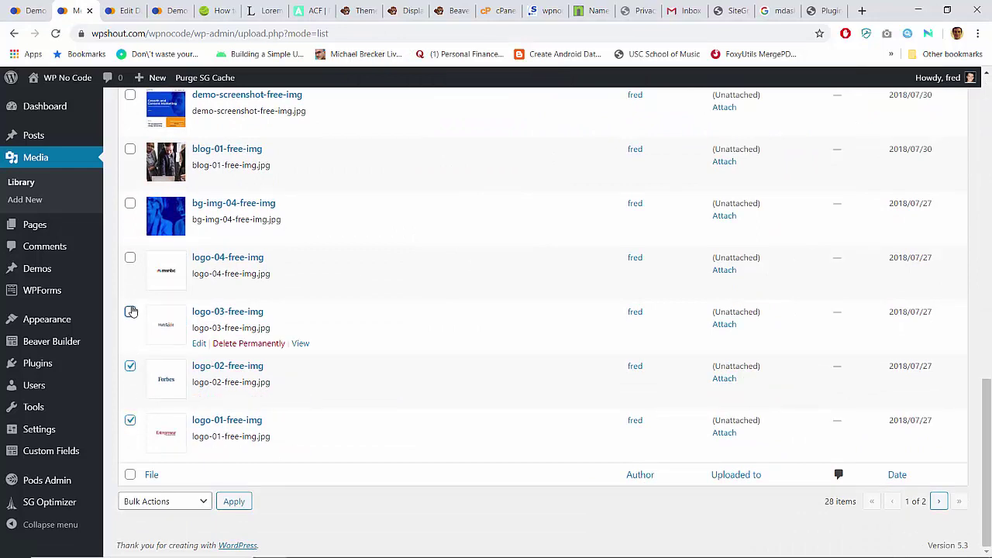
click(130, 312)
click(130, 259)
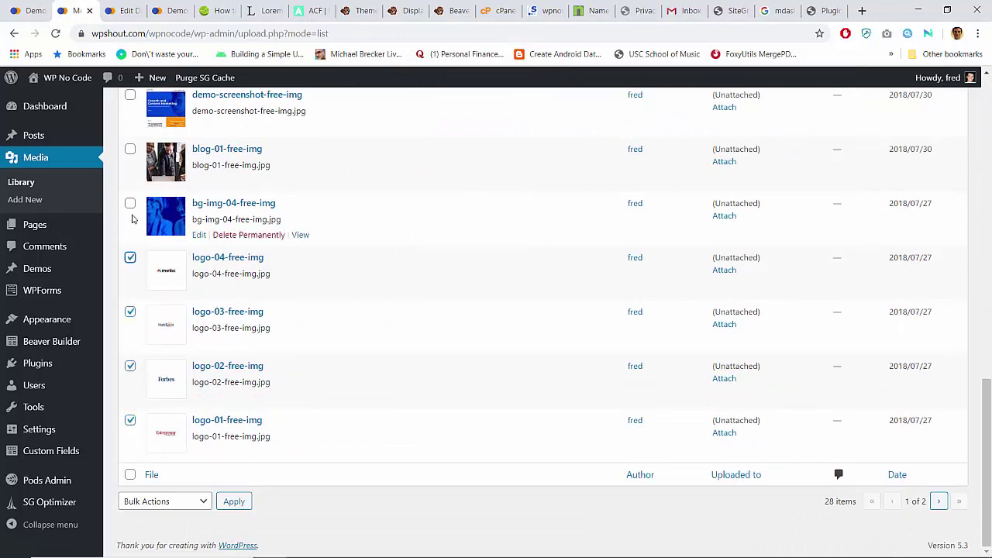
click(131, 204)
scroll(132, 208, up, 1)
click(130, 244)
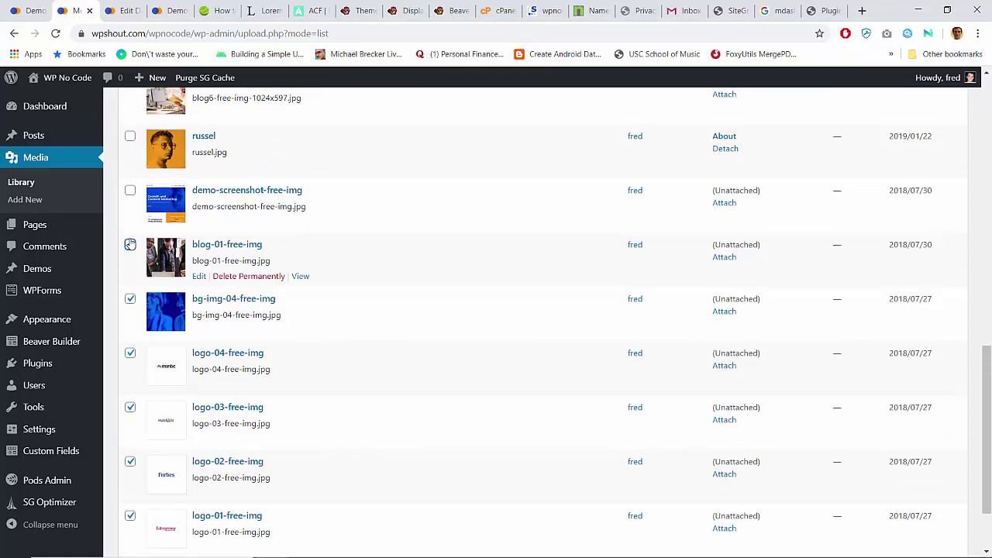
scroll(127, 256, up, 2)
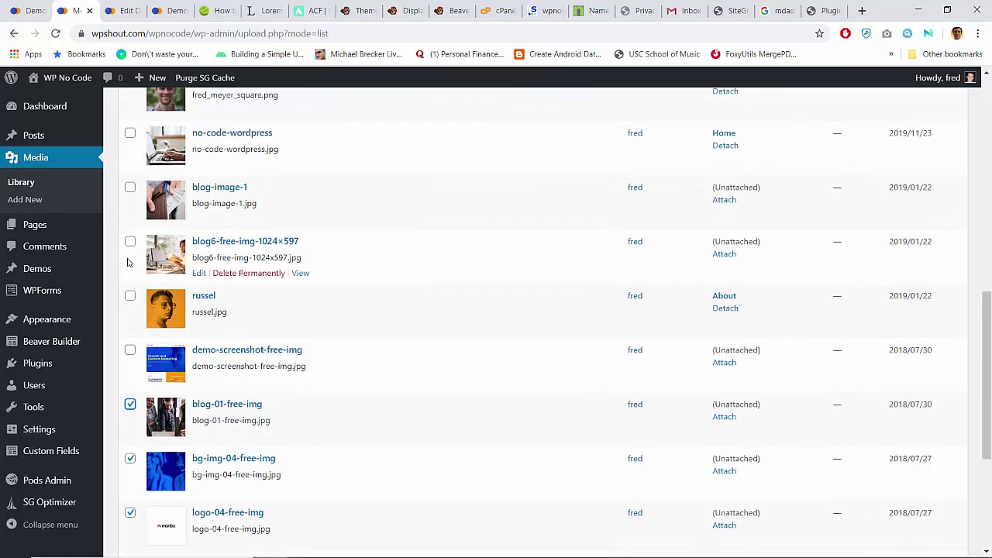
click(131, 350)
click(130, 296)
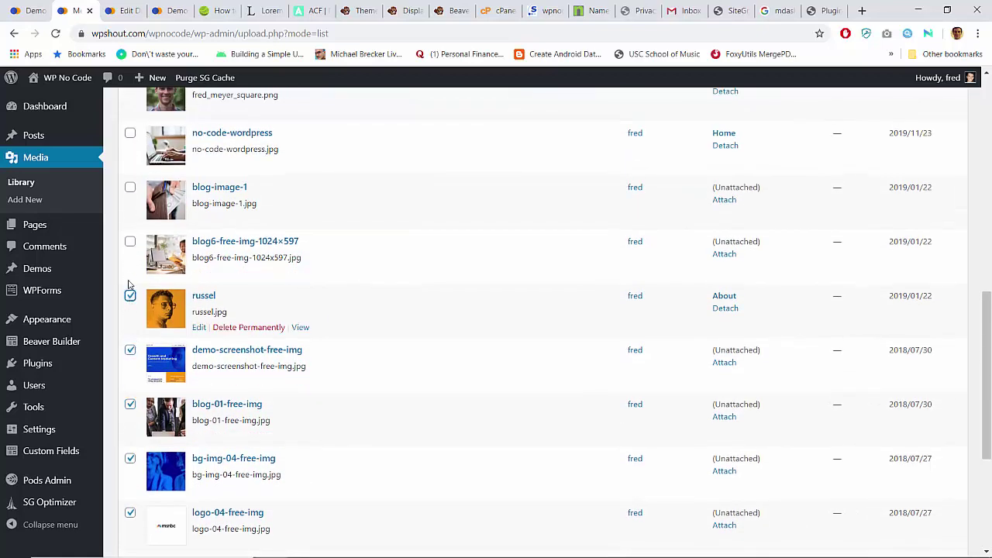
click(131, 242)
scroll(131, 244, up, 2)
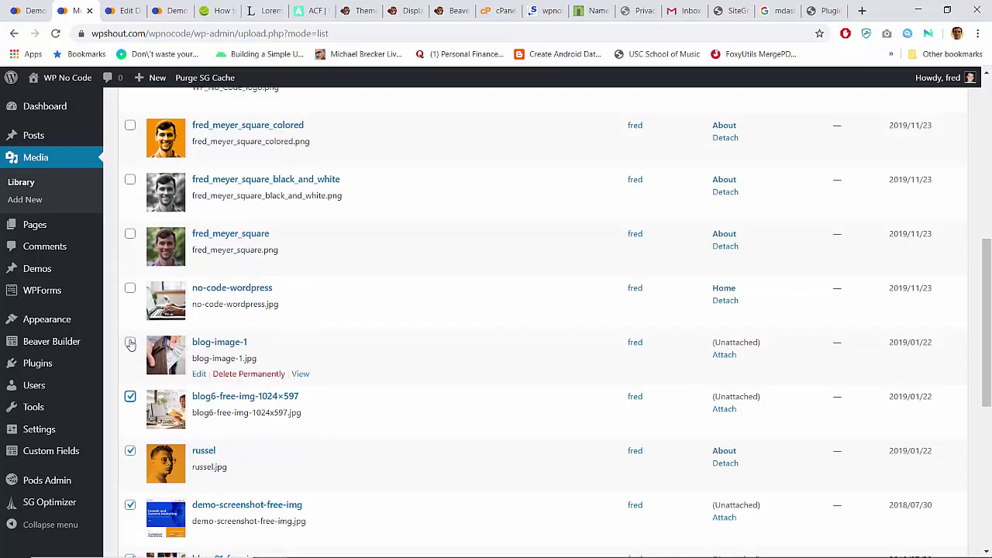
click(130, 342)
scroll(158, 402, down, 5)
Step: Permanently delete this second batch of ticked media files
click(199, 501)
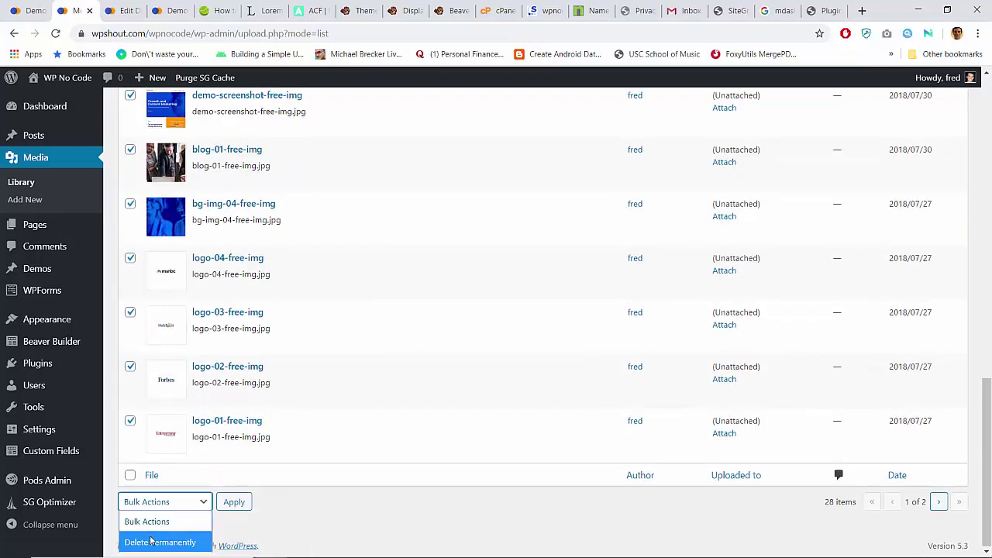
click(161, 536)
click(223, 503)
key(Return)
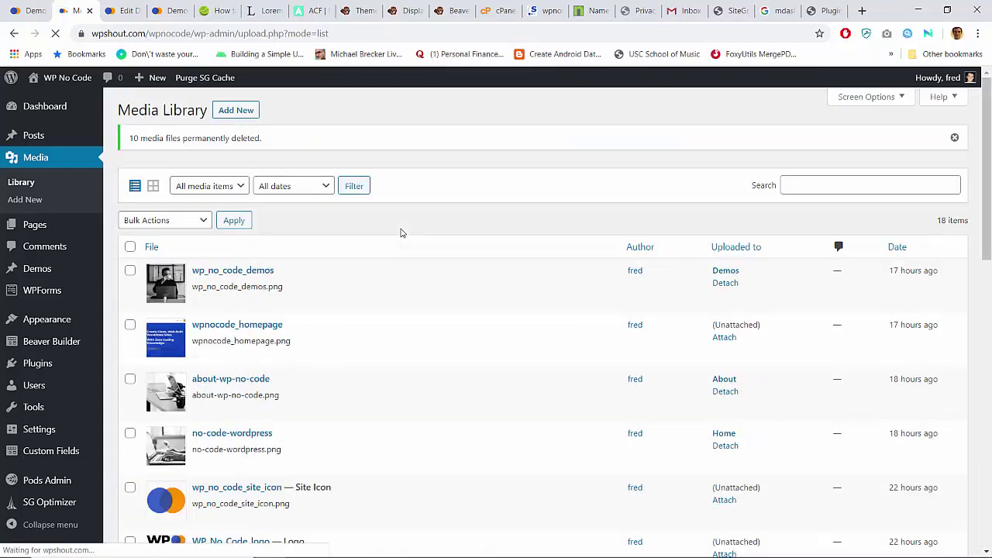
Step: Tick every media file from about-me-01-free-img through favicon-free-img
scroll(402, 232, down, 10)
scroll(401, 232, up, 10)
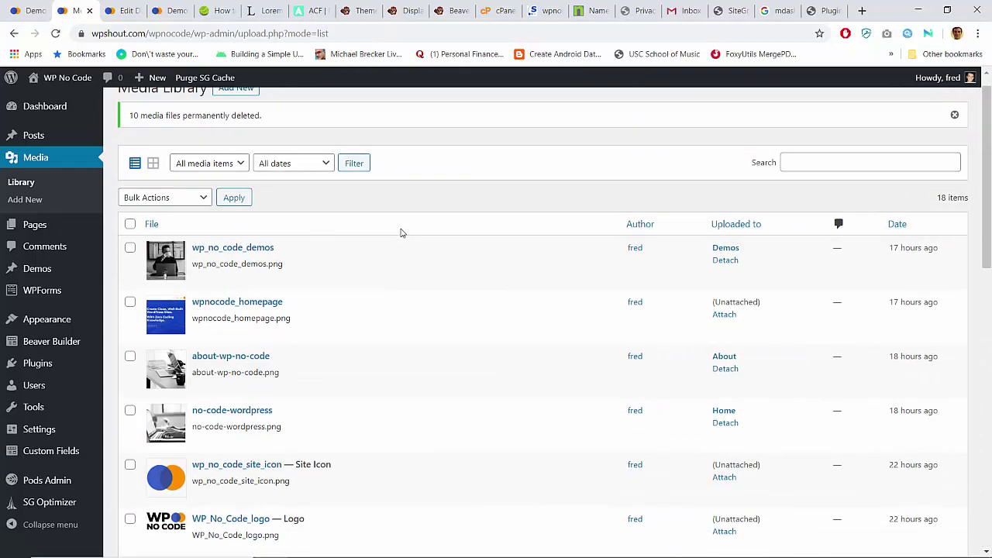
scroll(402, 232, down, 10)
scroll(402, 234, up, 2)
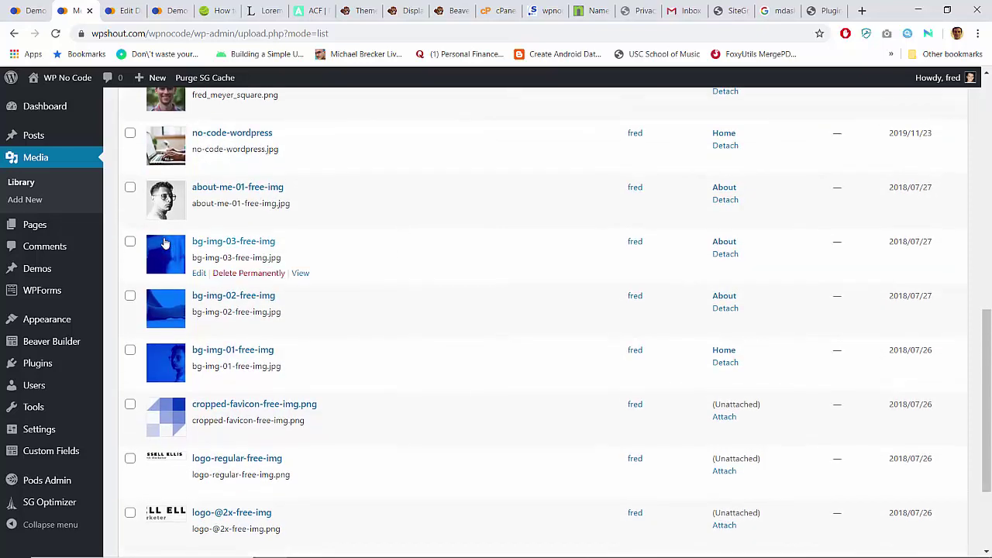
click(130, 186)
scroll(138, 265, down, 2)
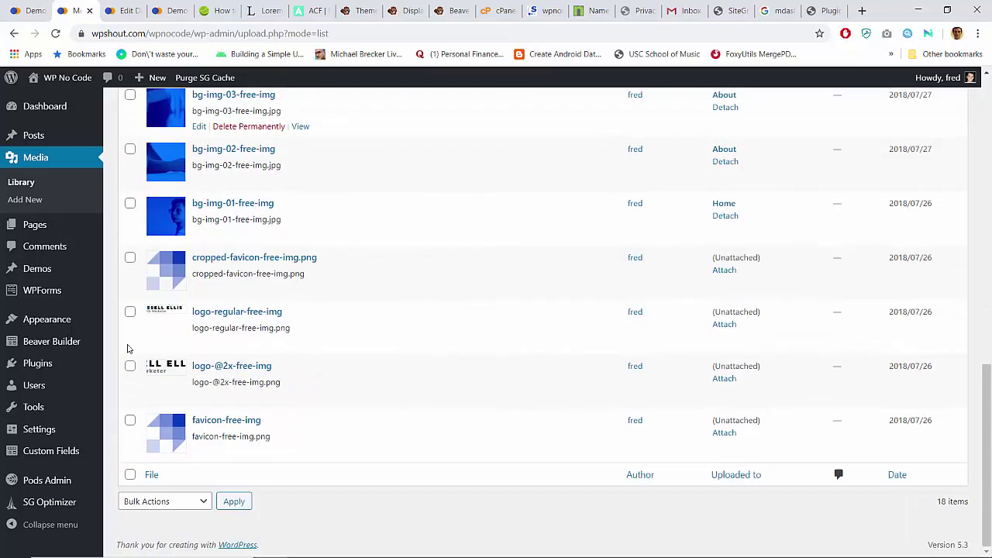
shift+click(130, 421)
Step: Permanently delete the eight ticked files, leaving 10 media items
scroll(409, 254, up, 3)
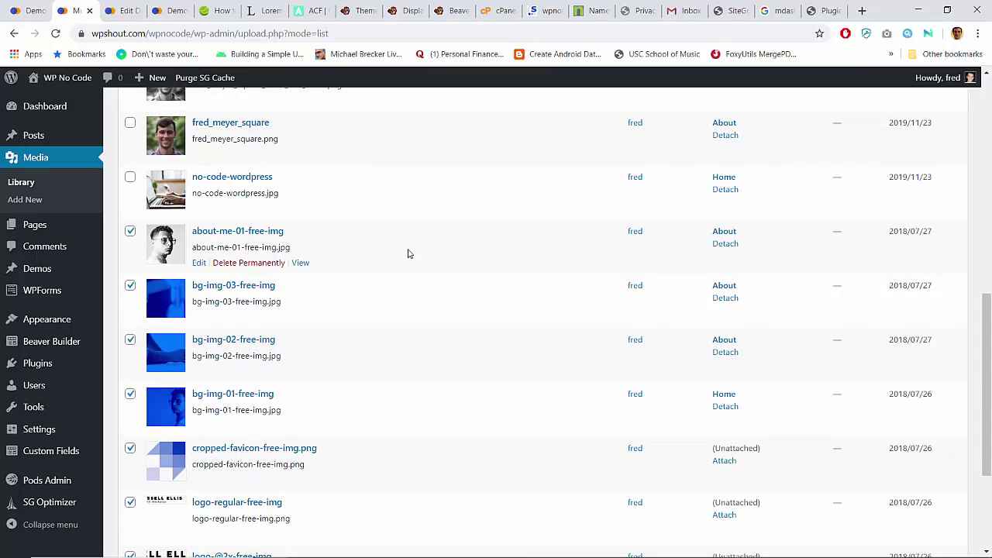
scroll(410, 253, down, 3)
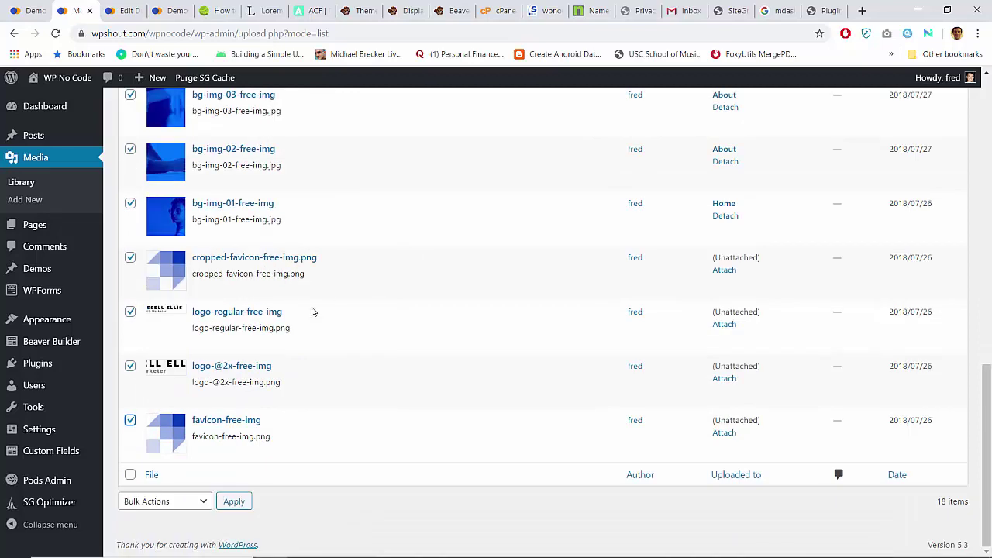
click(163, 503)
click(160, 540)
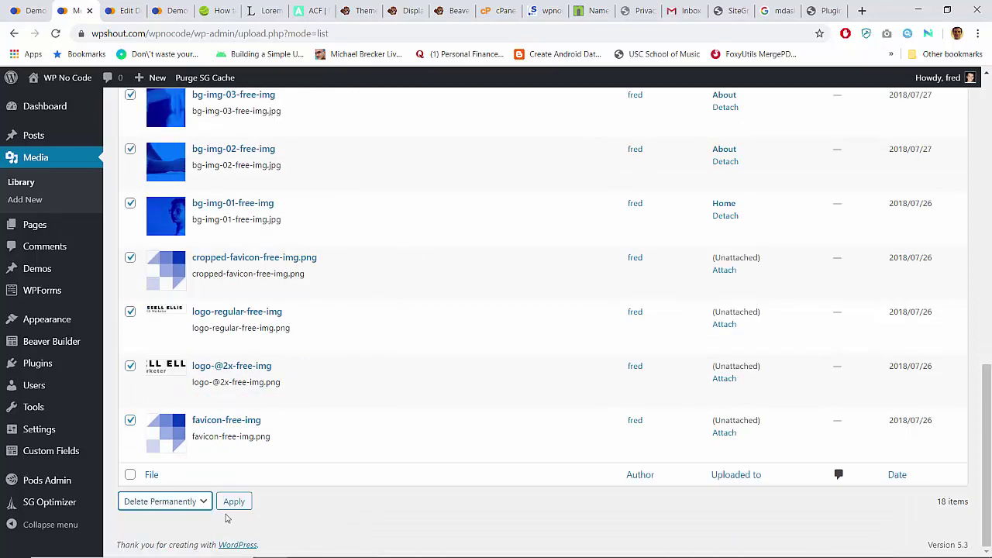
click(241, 505)
key(Return)
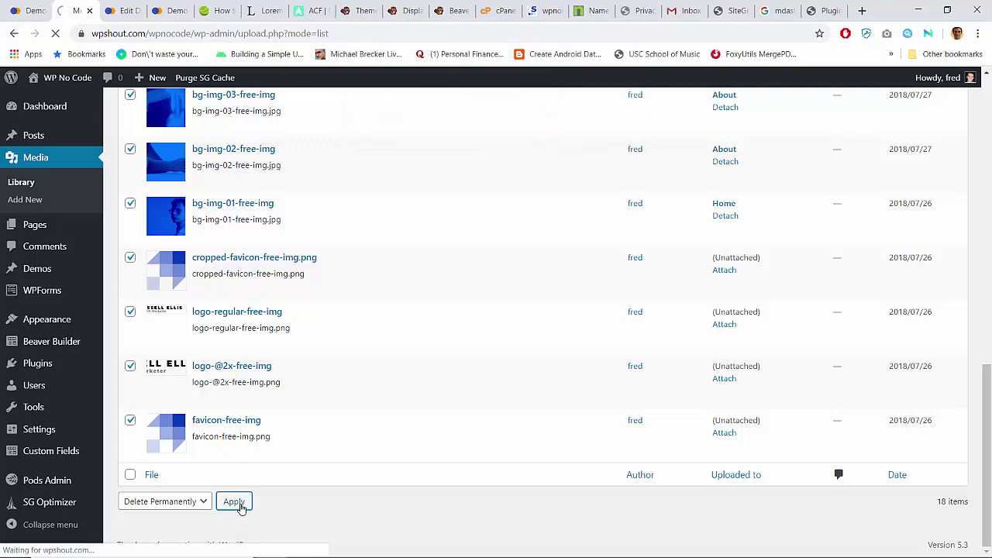
scroll(411, 323, down, 5)
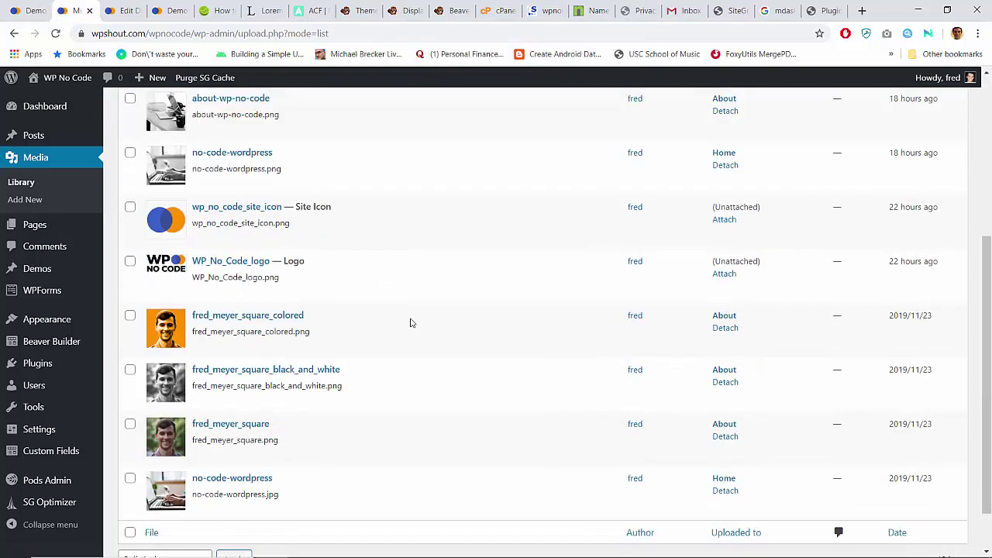
scroll(410, 323, up, 5)
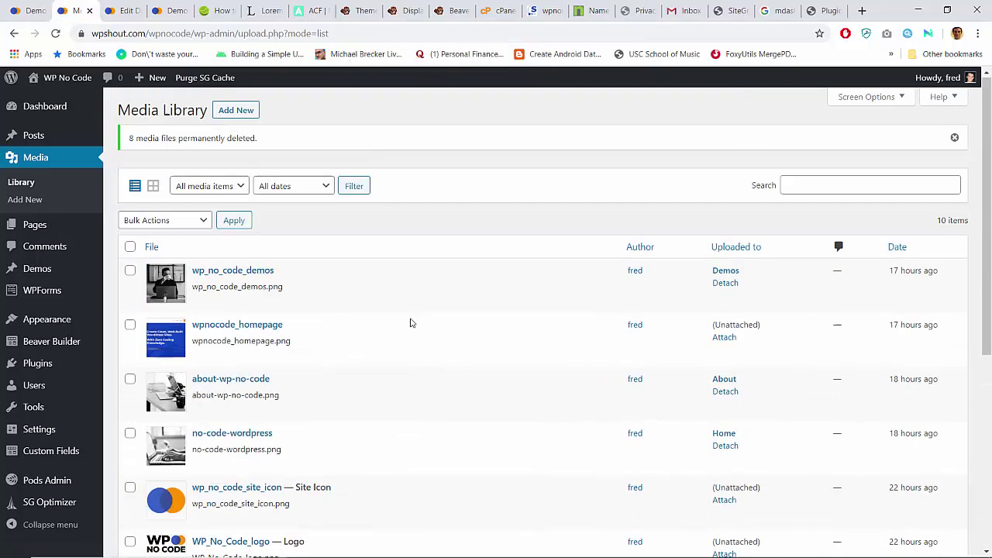
Step: Search Add New plugins for 'all-in-one', then install and activate All-in-One WP Migration
click(48, 108)
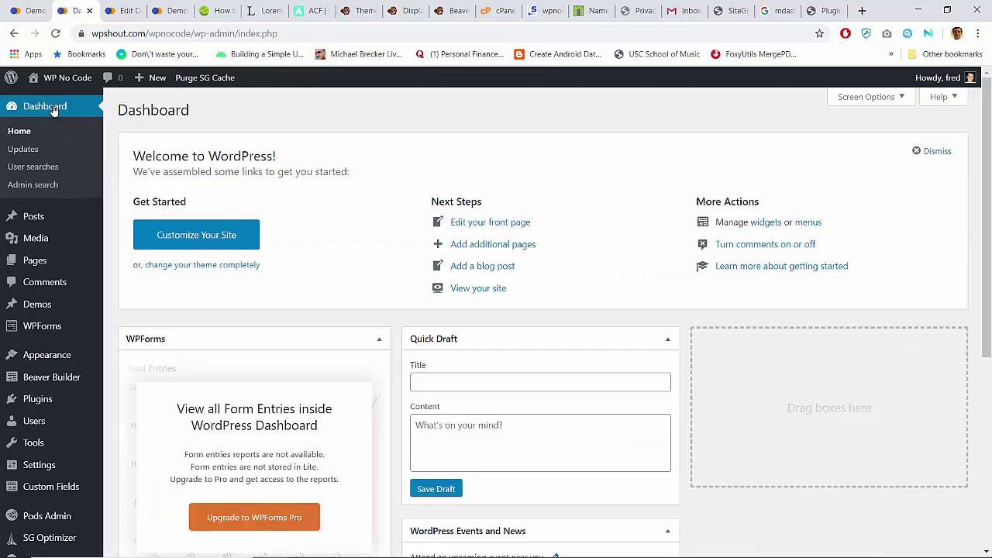
mouse_move(104, 318)
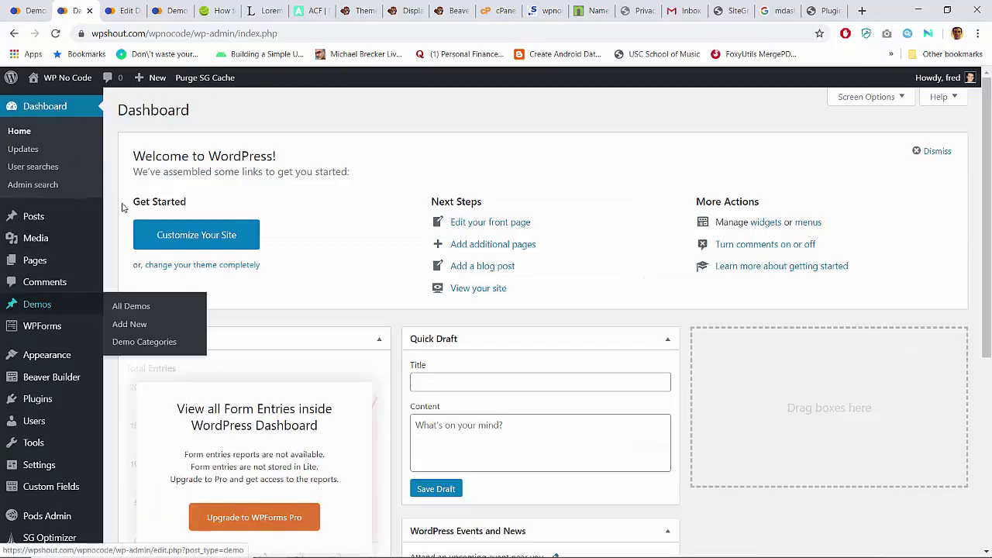
scroll(56, 360, down, 4)
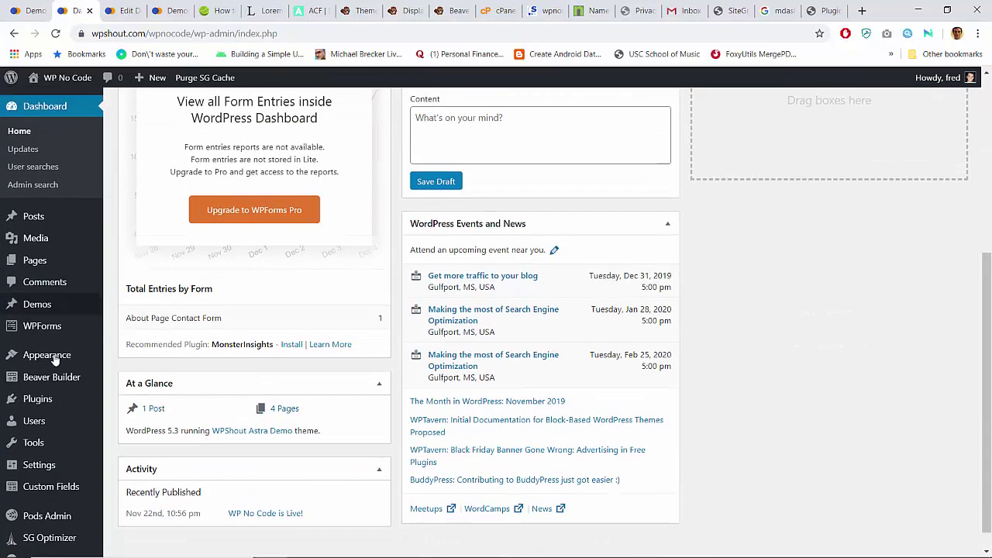
mouse_move(85, 399)
click(127, 422)
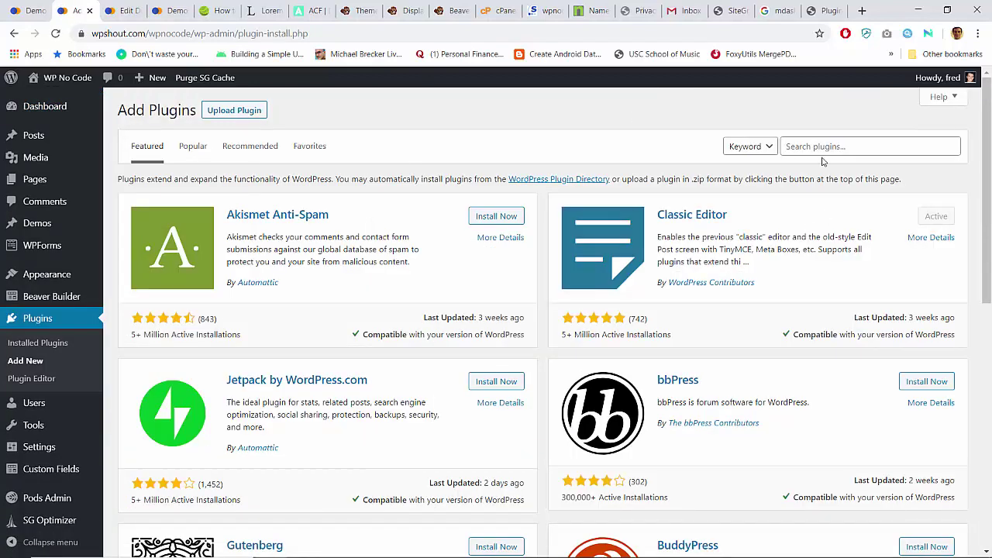
click(818, 145)
text(all-in-one)
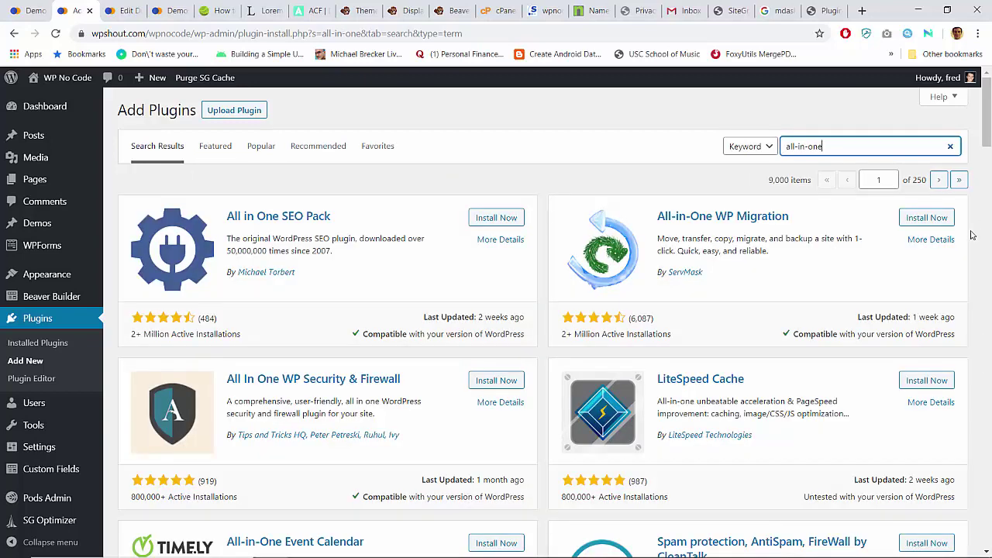
click(927, 217)
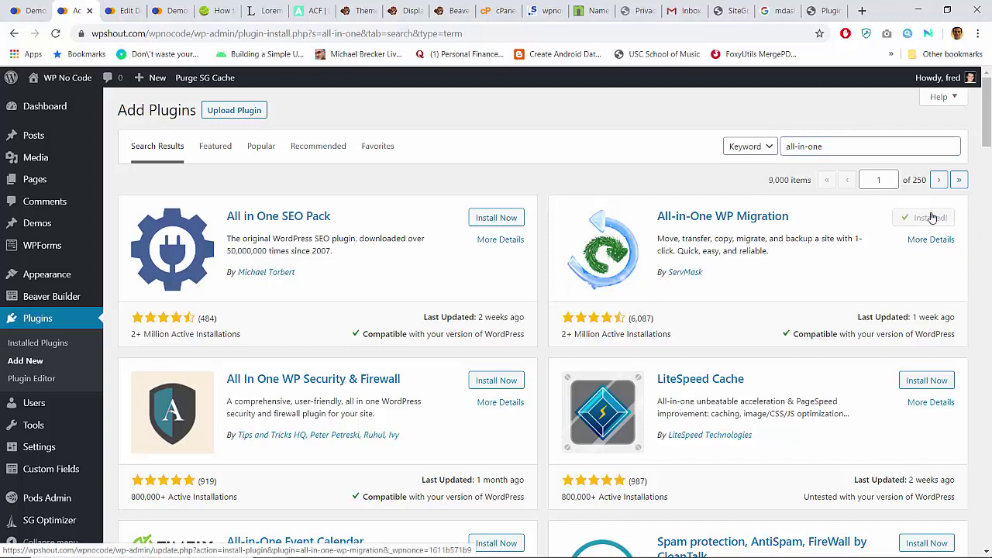
click(932, 218)
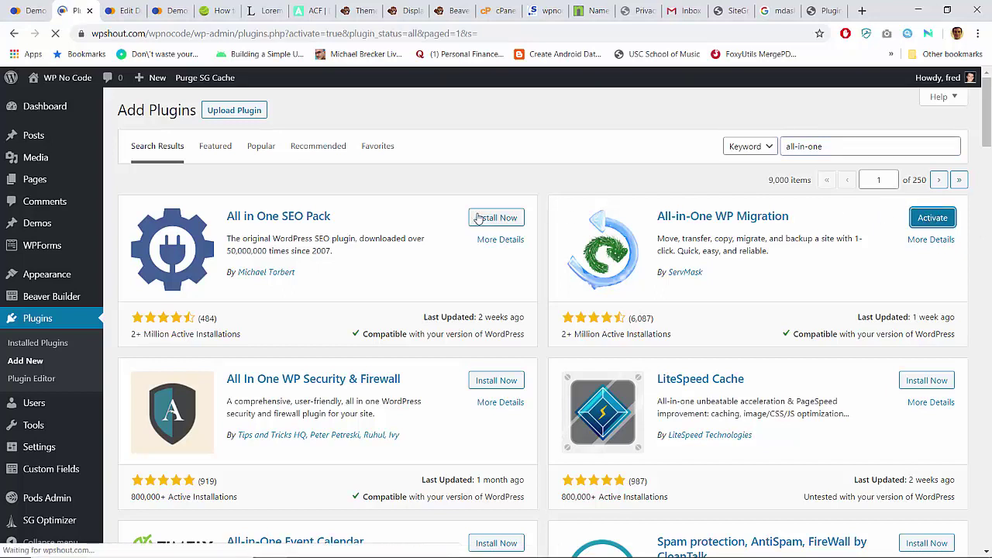
Step: Go to the All-in-One WP Migration Export page
scroll(213, 349, down, 7)
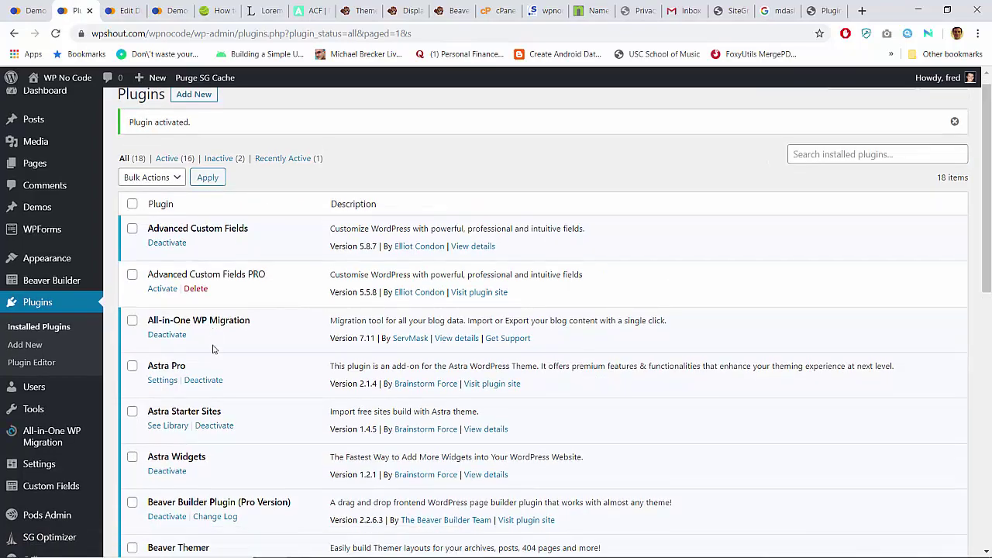
scroll(214, 349, up, 7)
scroll(214, 350, down, 3)
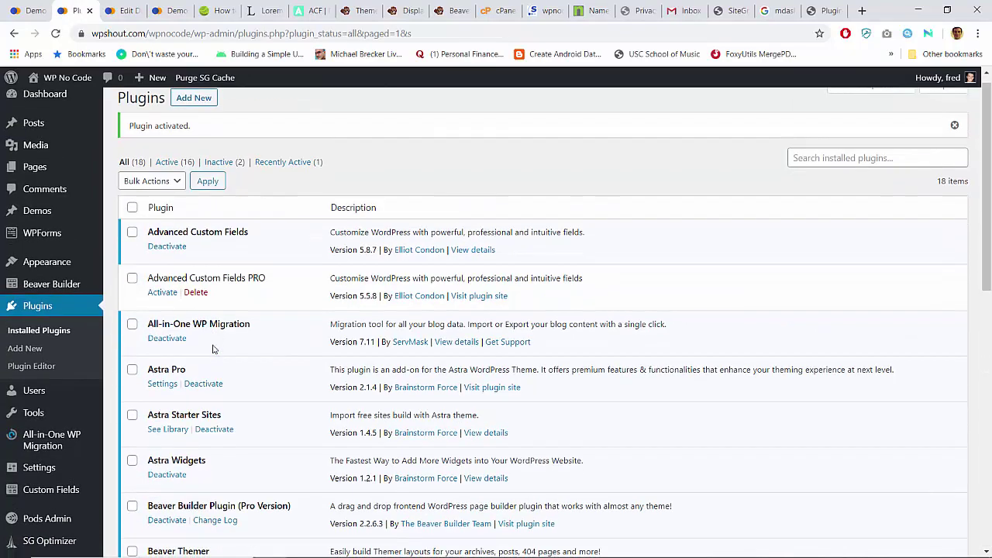
scroll(214, 349, up, 1)
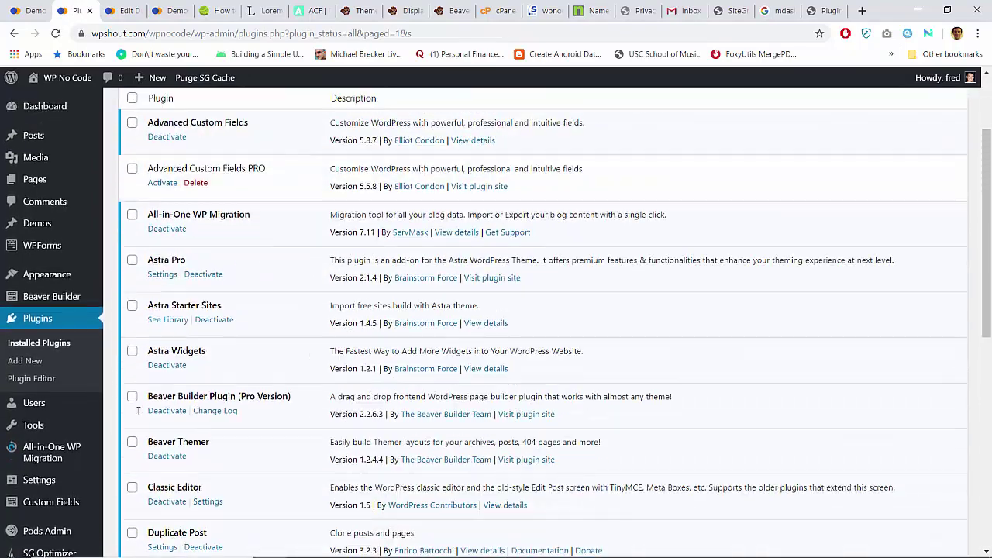
mouse_move(73, 450)
click(123, 450)
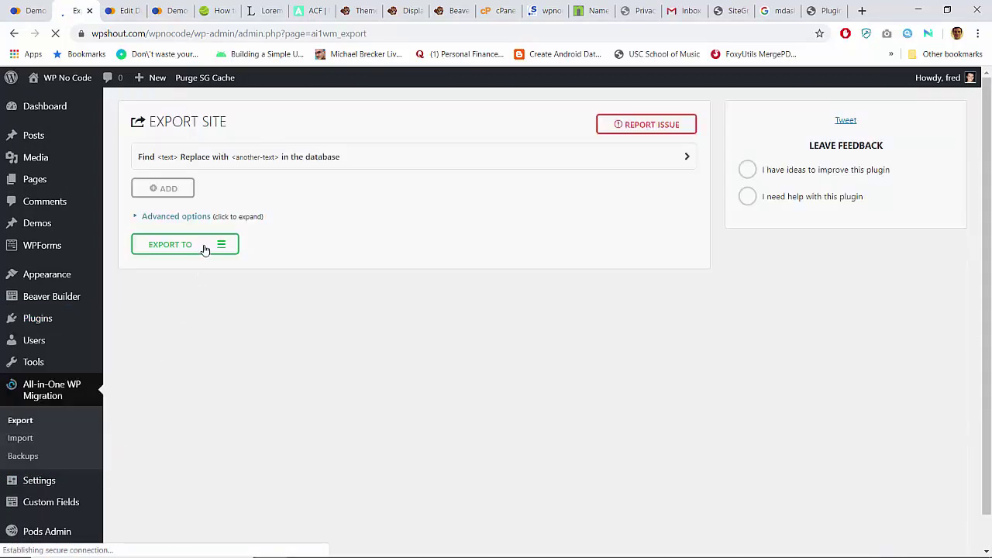
Step: Export wpshout.com to a file and download the 170 MB .wpress archive
click(205, 247)
click(180, 265)
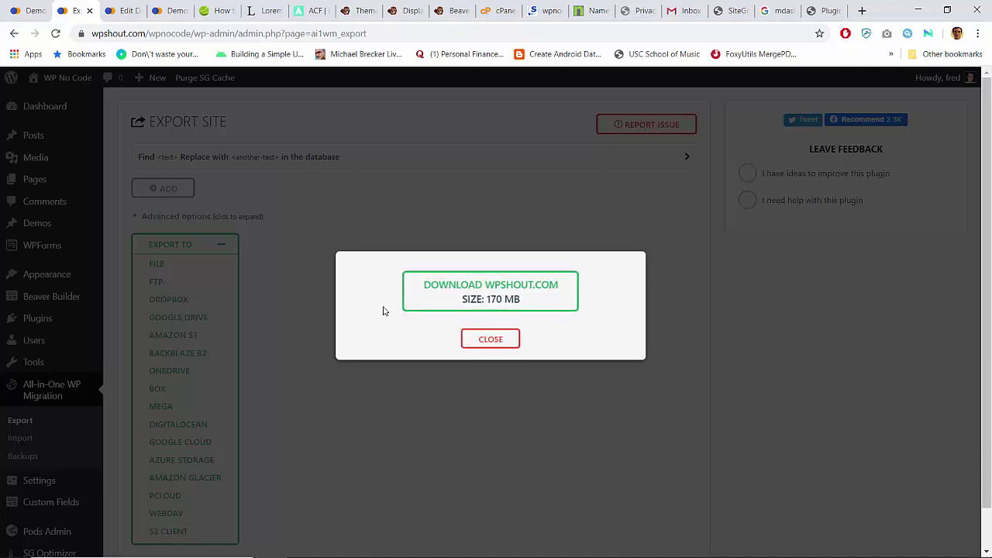
click(465, 303)
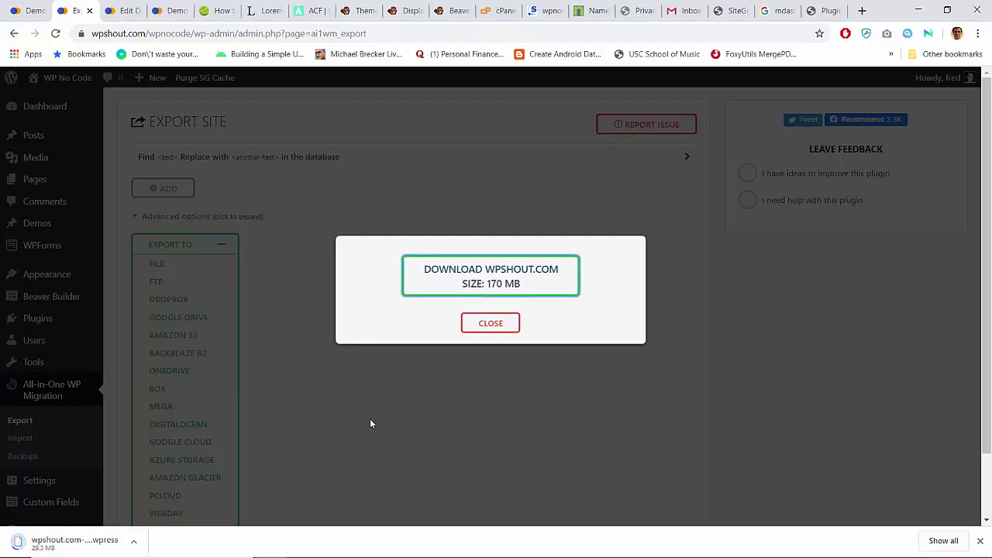
click(780, 14)
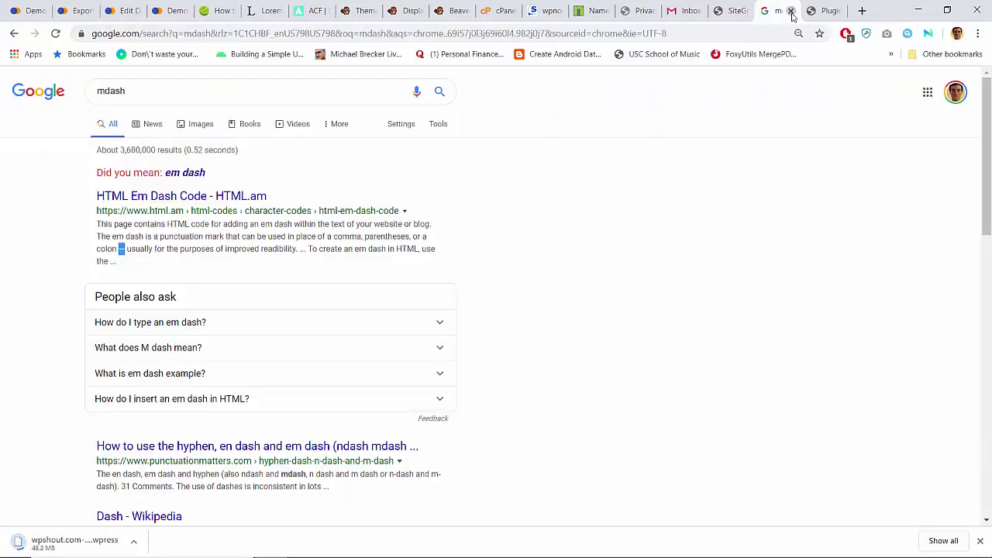
Step: Import the downloaded wpshout .wpress file from Downloads via All-in-One WP Migration's Import page
click(792, 12)
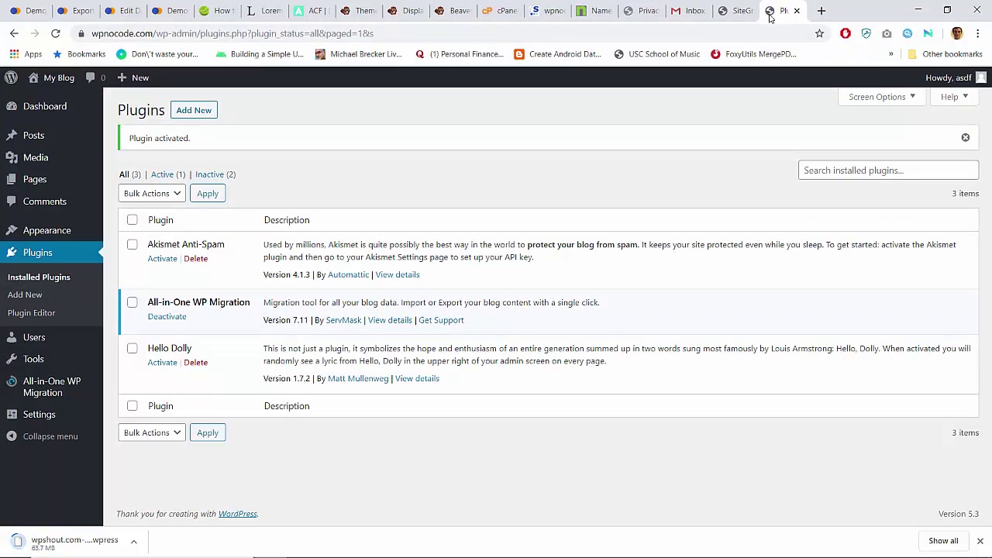
mouse_move(46, 383)
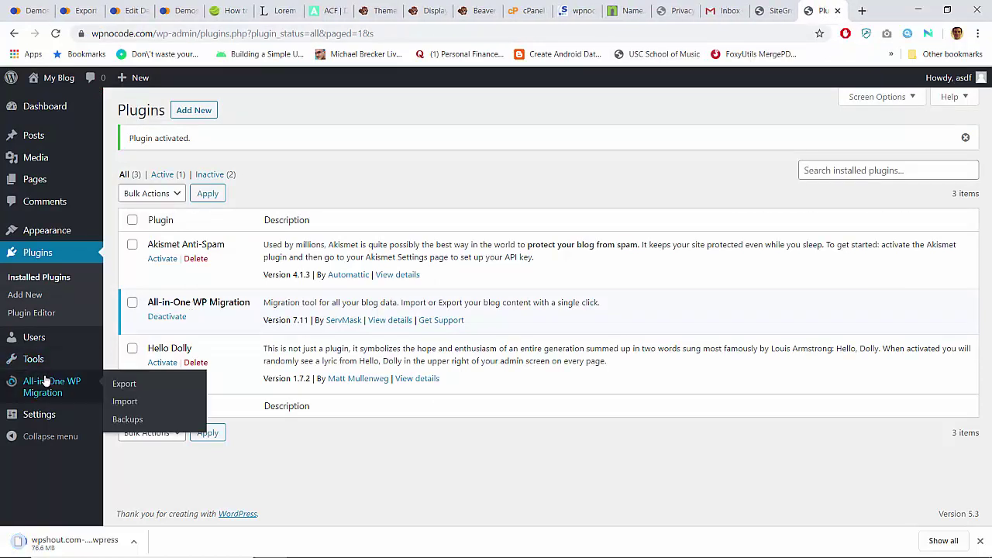
click(124, 401)
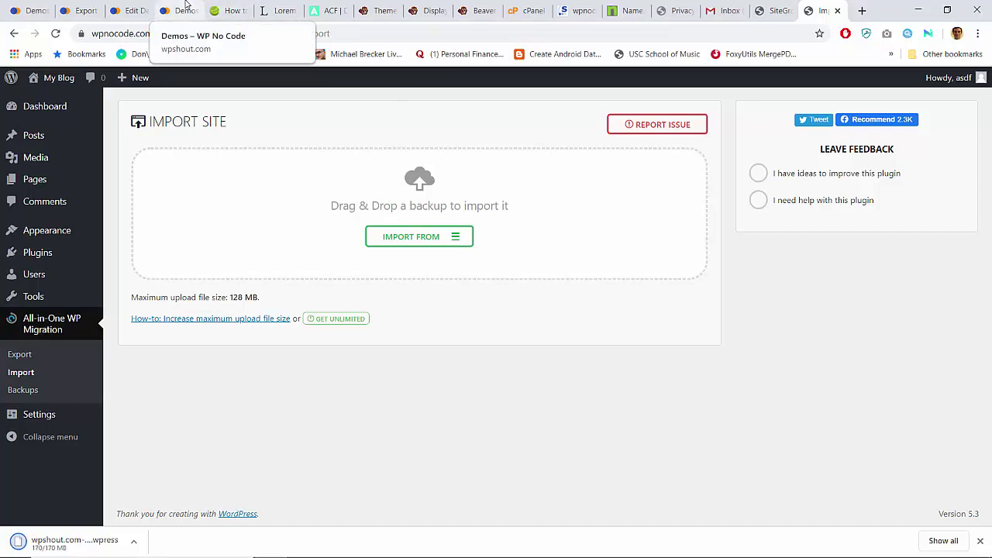
click(419, 239)
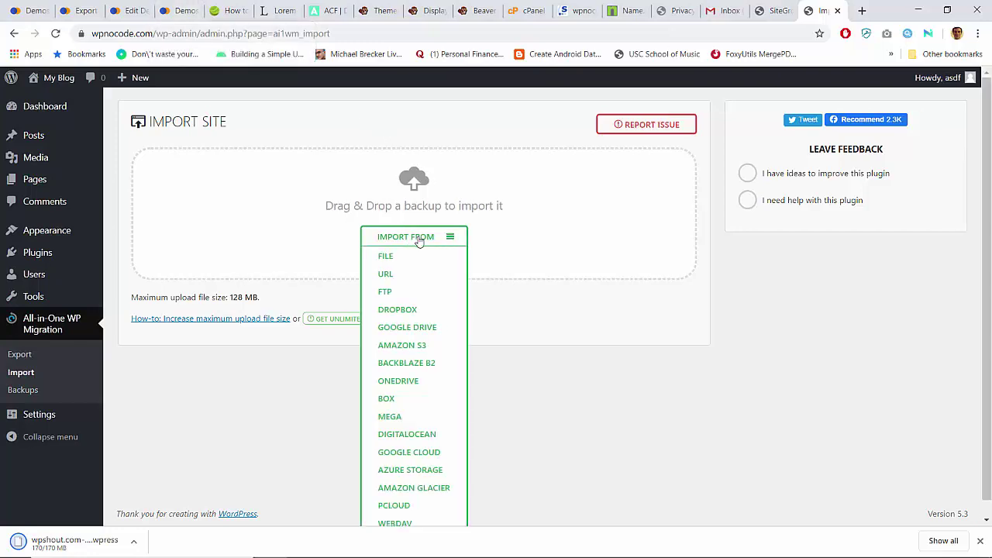
click(401, 257)
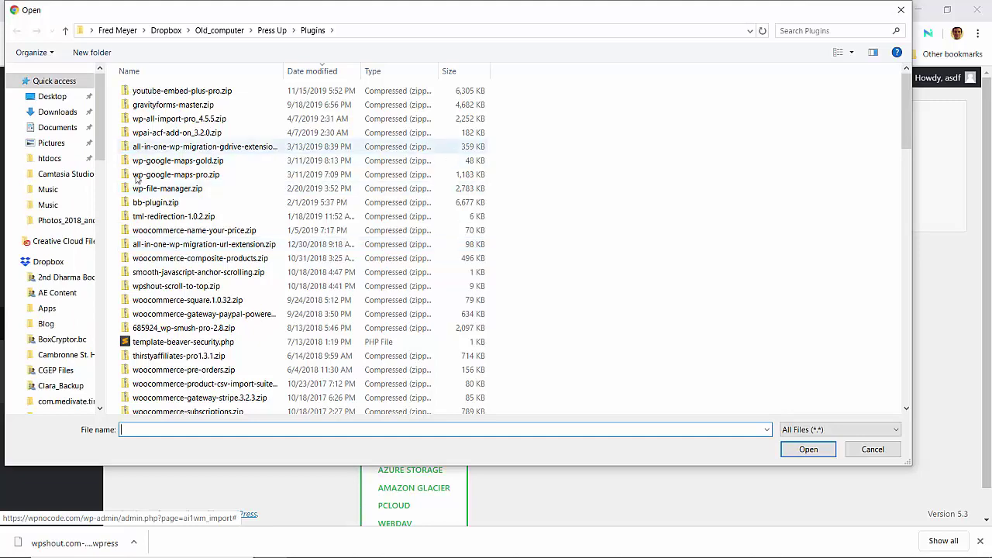
click(56, 117)
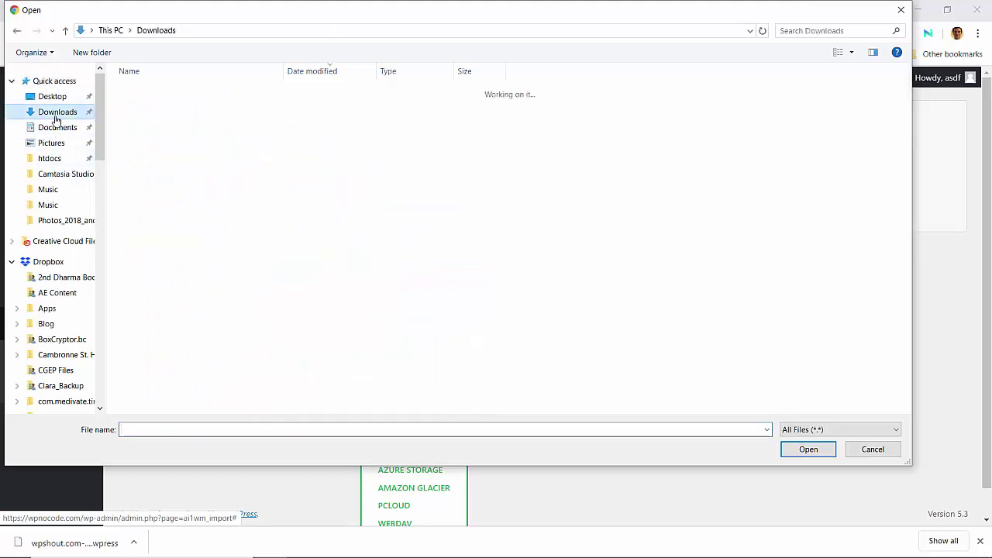
double_click(173, 107)
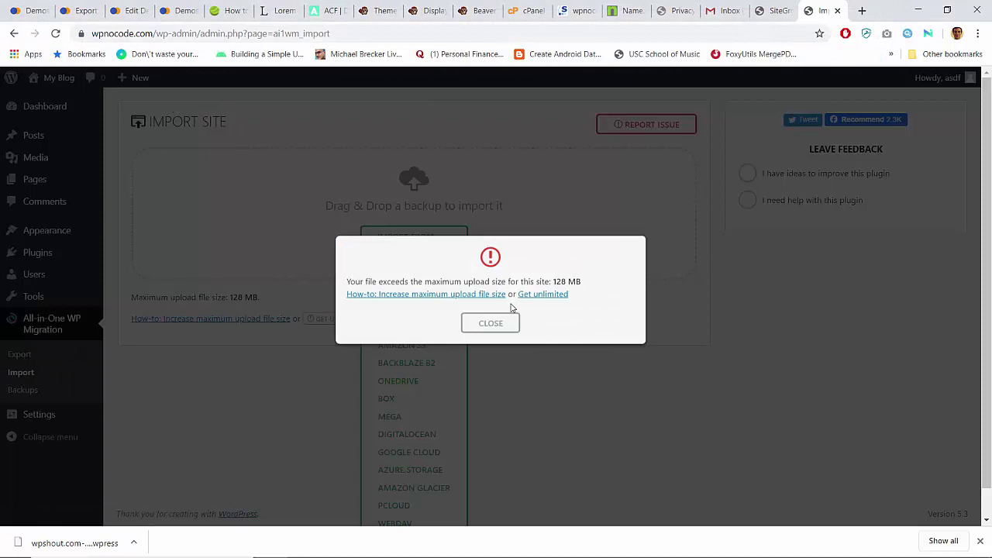
Step: Dismiss the upload error and check the 128 MB maximum upload size
click(504, 323)
click(490, 323)
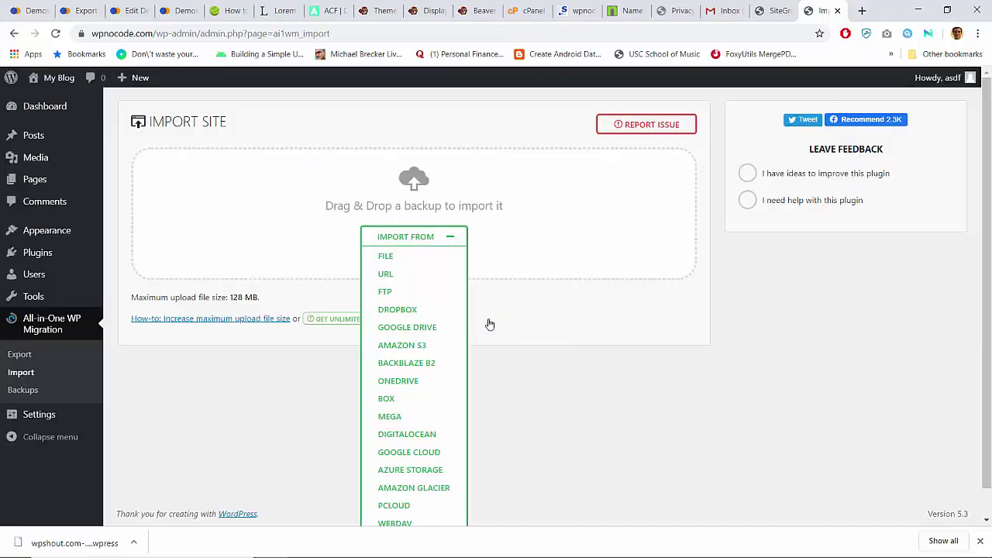
triple_click(242, 295)
click(241, 295)
click(450, 238)
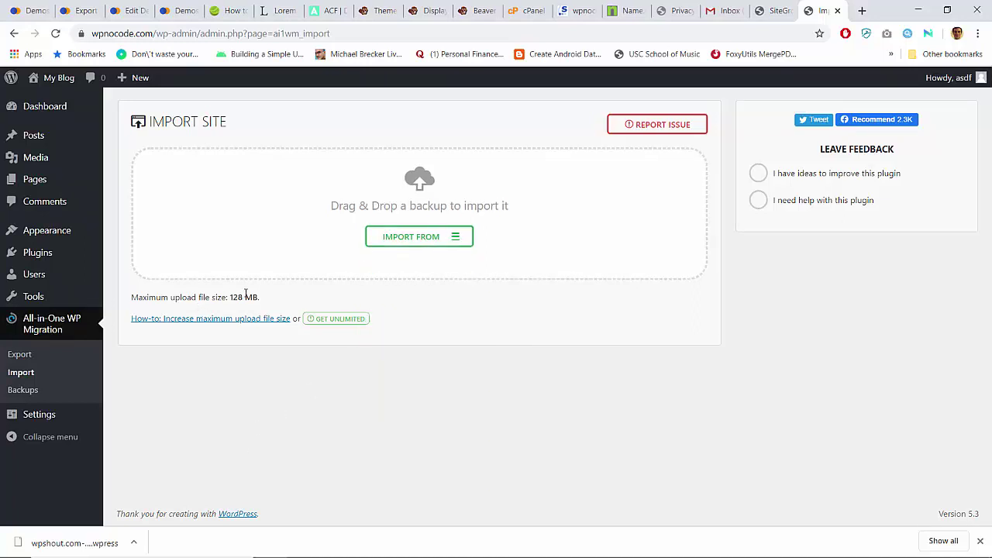
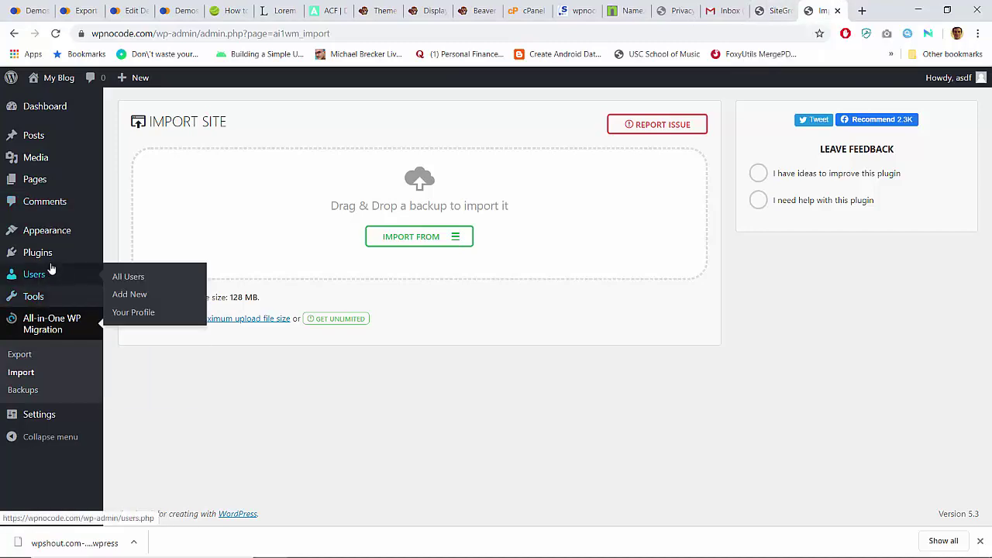
Step: Open the Upload Plugin form on Plugins > Add New and bring up the file chooser
mouse_move(83, 264)
click(124, 276)
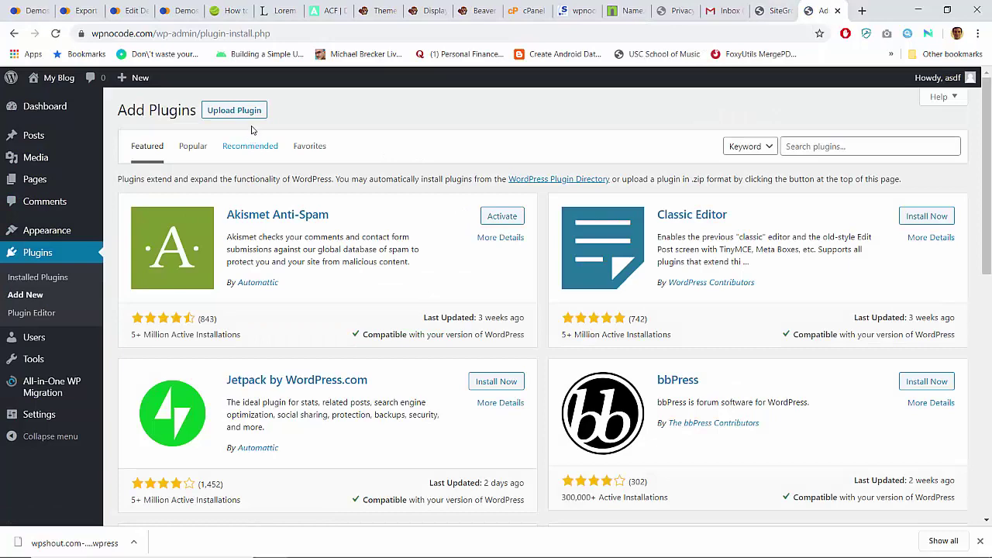
click(247, 112)
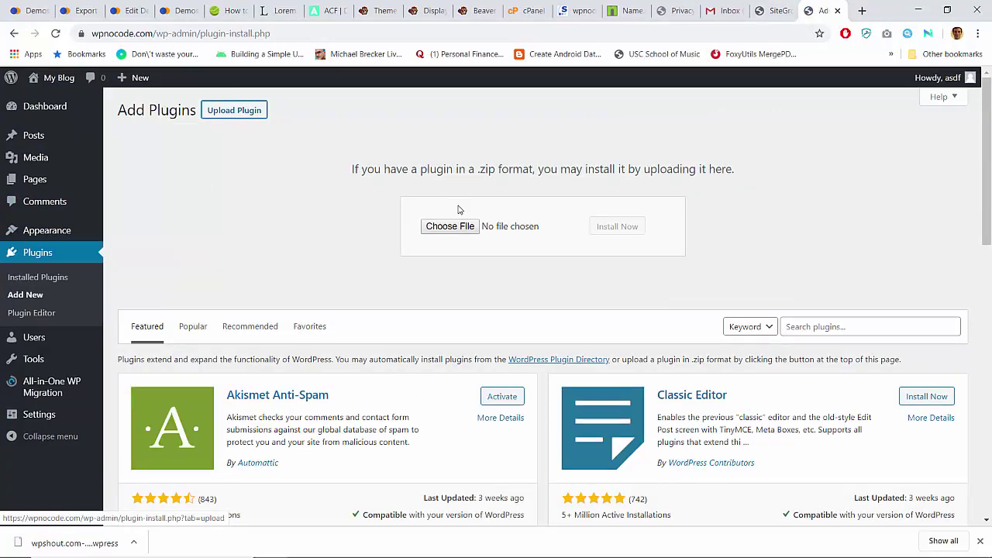
click(449, 226)
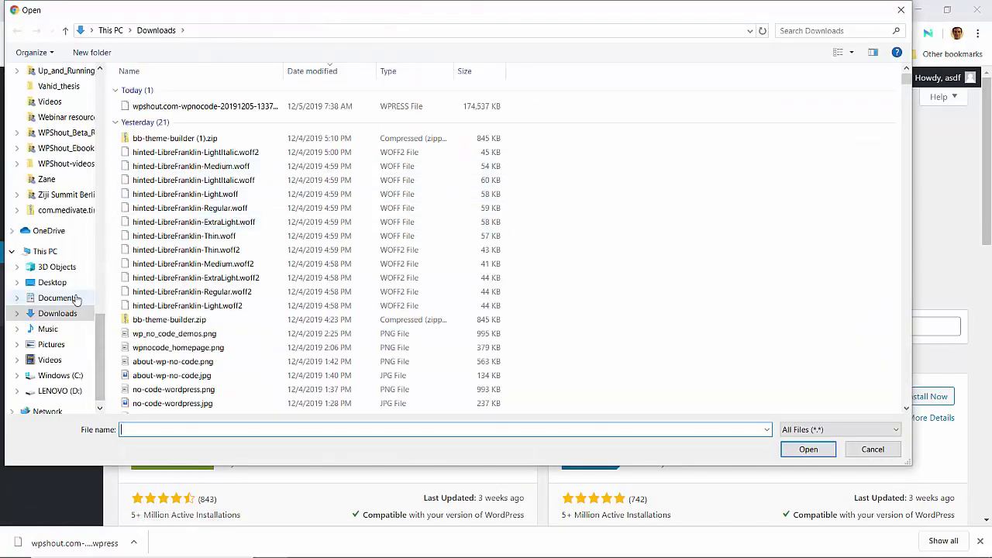
scroll(77, 299, up, 10)
scroll(78, 300, up, 5)
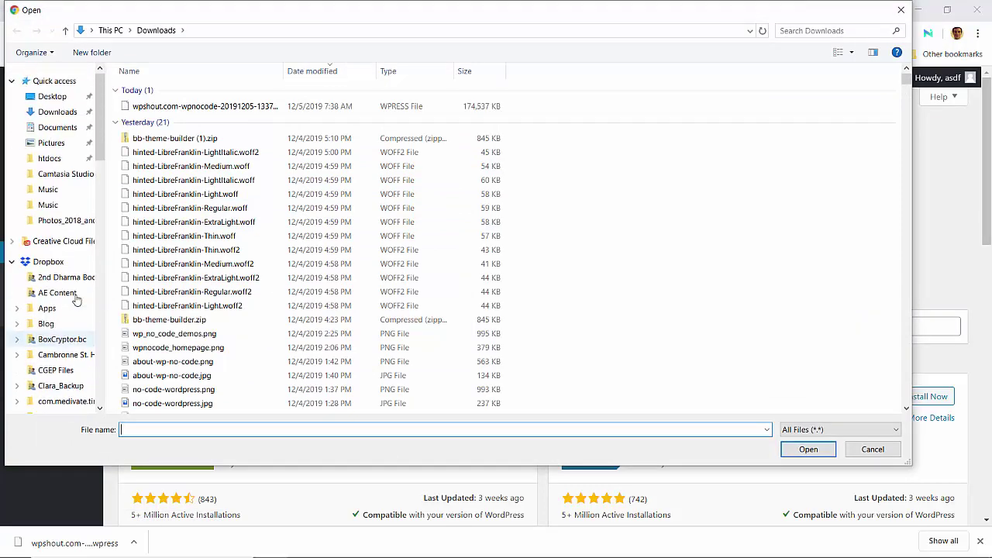
scroll(76, 300, down, 10)
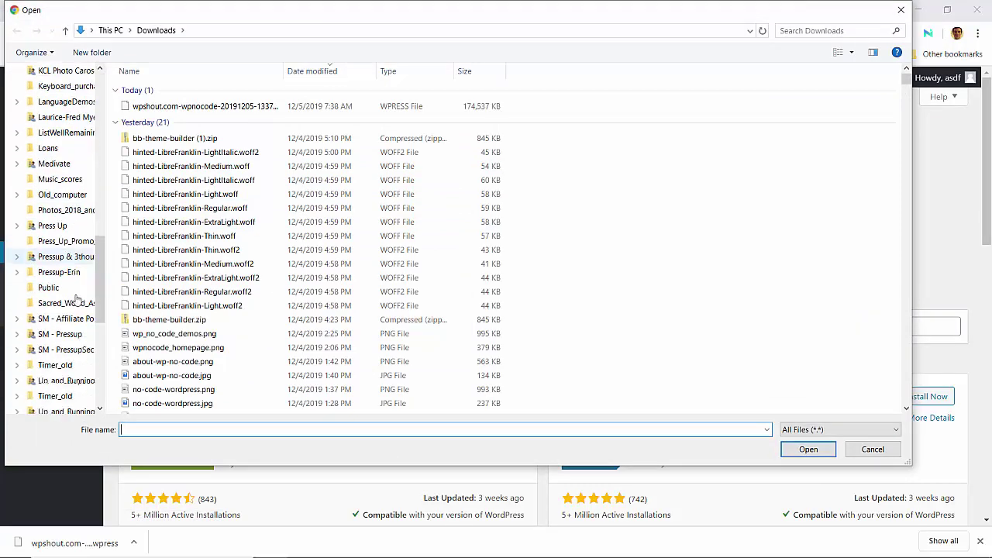
scroll(76, 300, up, 10)
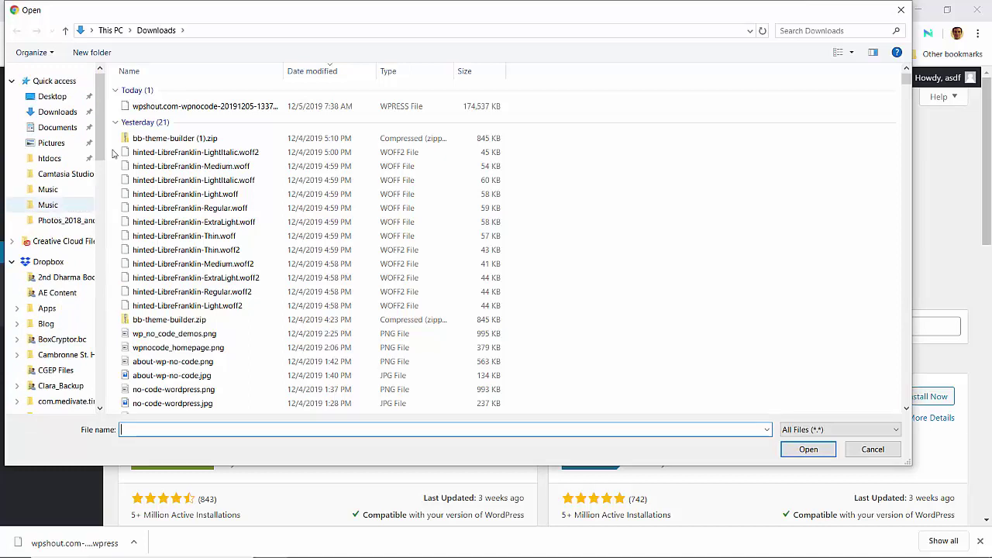
scroll(54, 304, down, 7)
scroll(54, 303, down, 5)
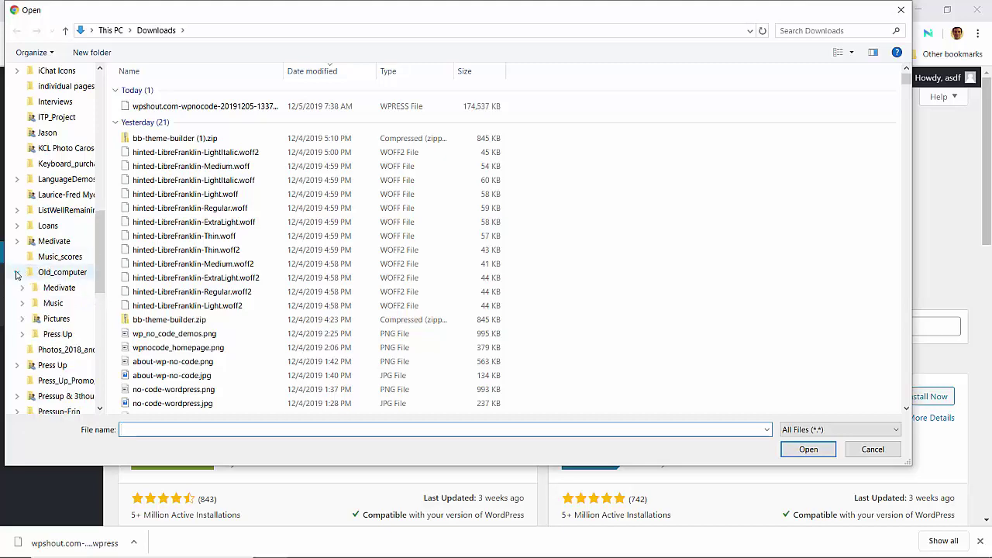
Step: Browse to the Old_computer > Press Up > Plugins folder in the file chooser
click(18, 272)
click(40, 309)
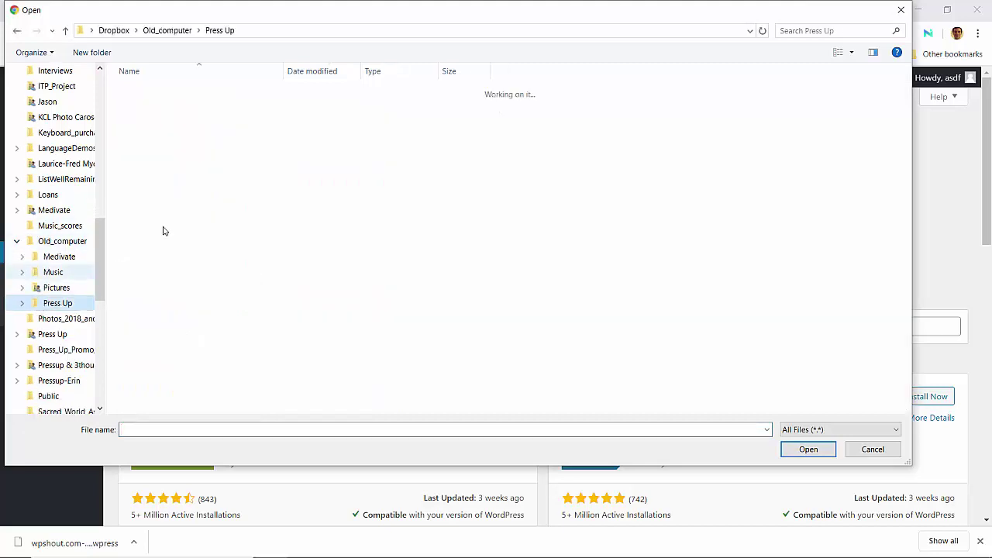
scroll(247, 213, down, 10)
scroll(247, 212, down, 20)
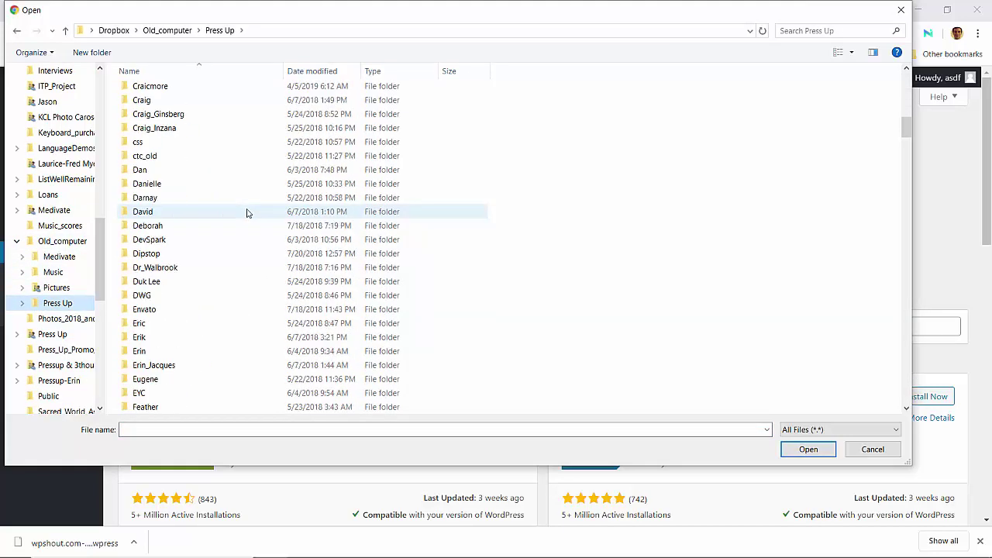
scroll(246, 213, down, 20)
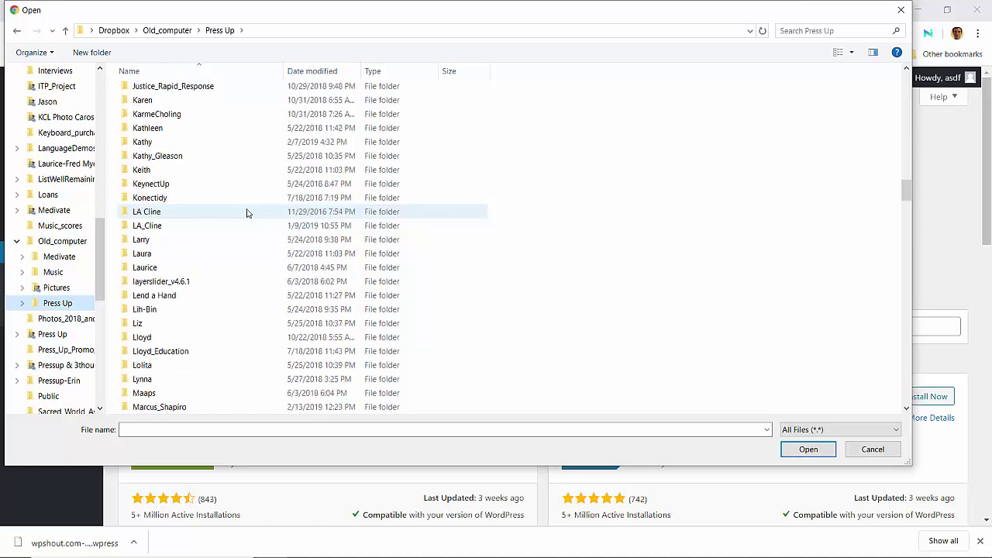
scroll(247, 212, down, 2)
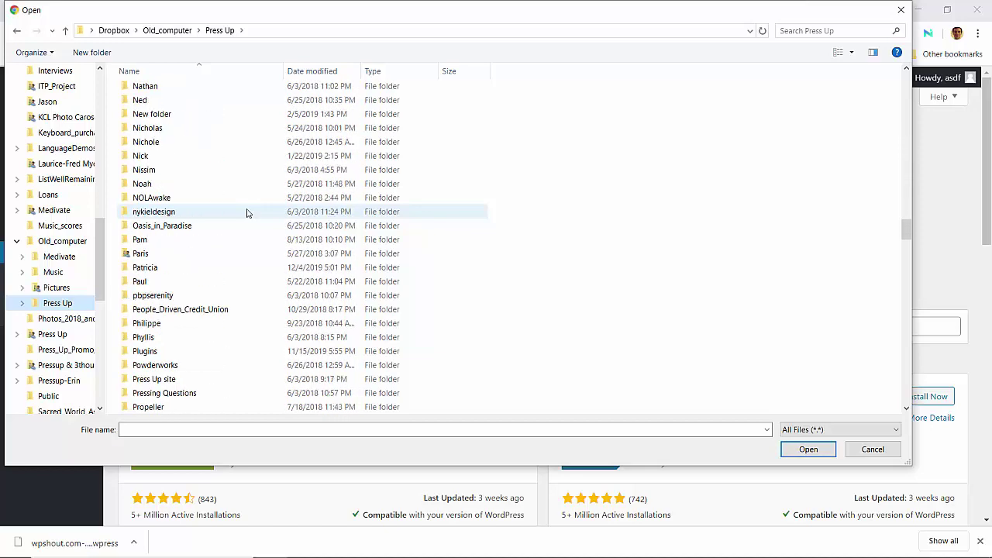
double_click(145, 351)
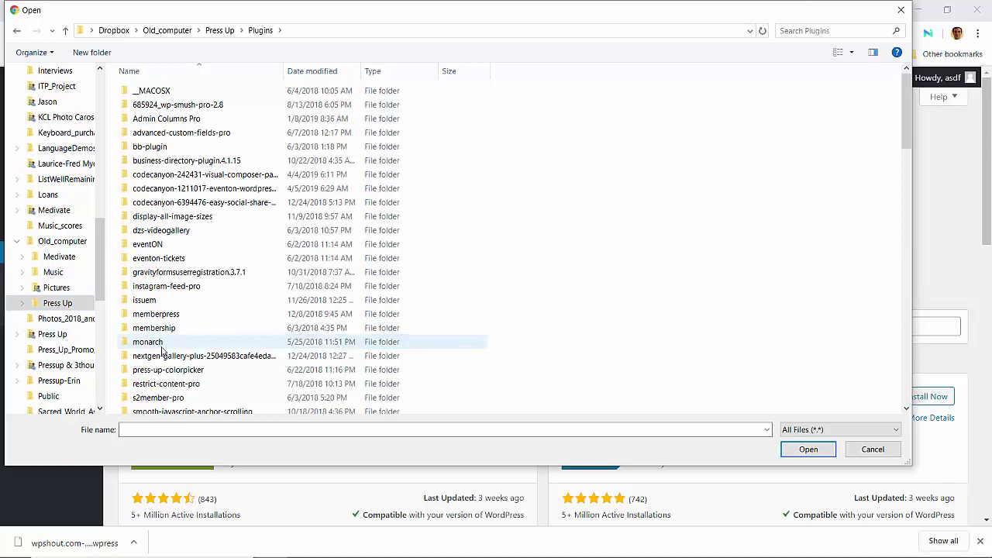
scroll(162, 351, down, 10)
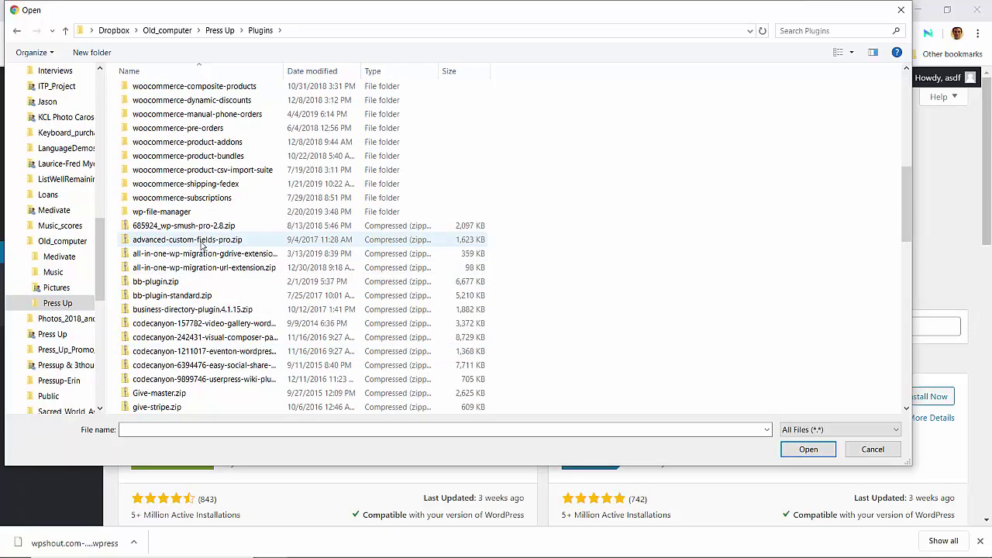
Step: Pick all-in-one-wp-migration-url-extension.zip, install it, and activate the plugin
click(202, 244)
key(Down)
key(Down)
key(Return)
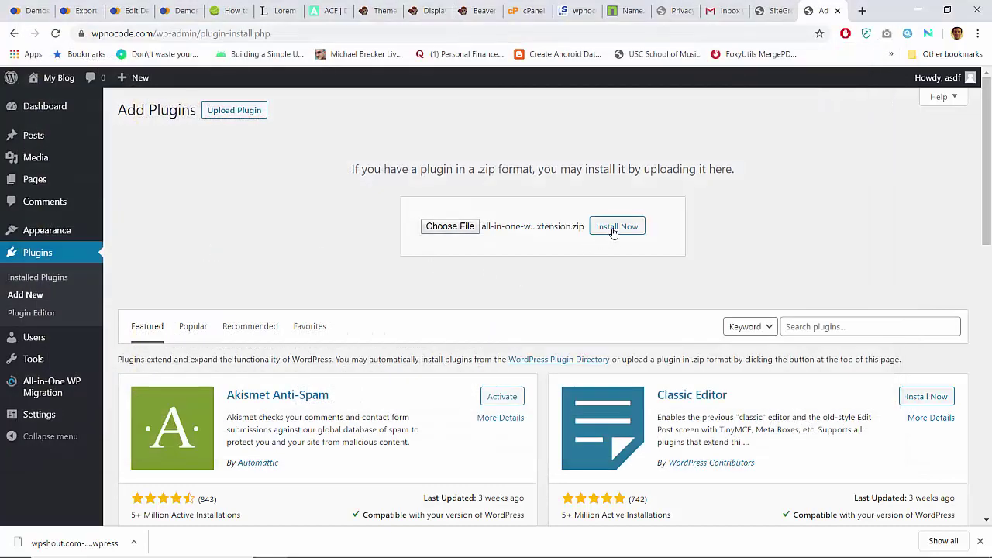
click(613, 233)
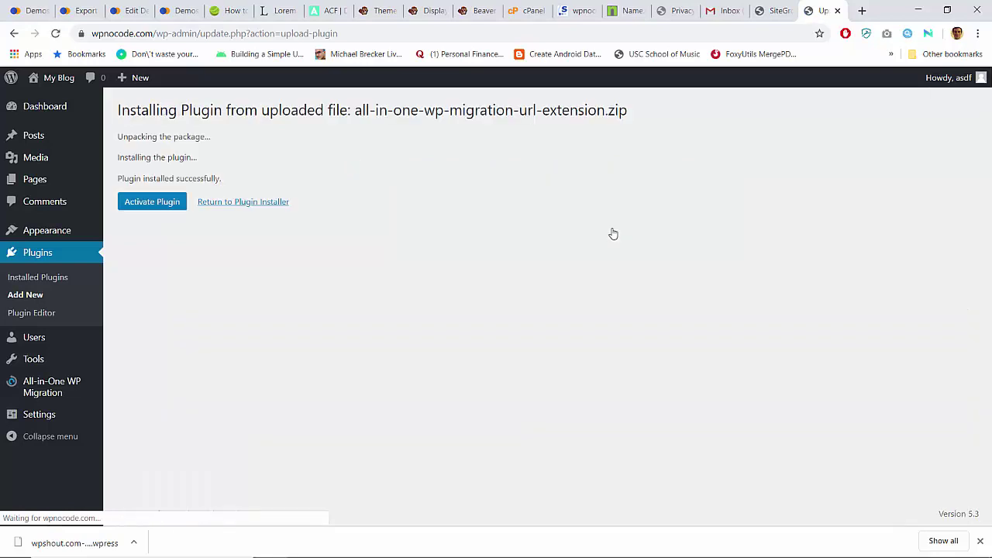
click(156, 204)
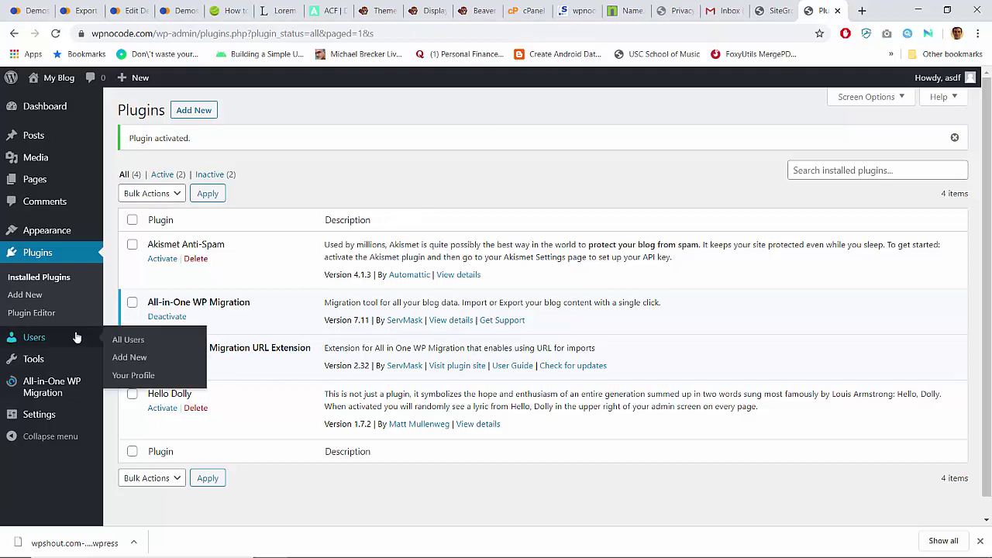
Step: Set All-in-One WP Migration's Import page to import from a URL
mouse_move(34, 392)
click(125, 401)
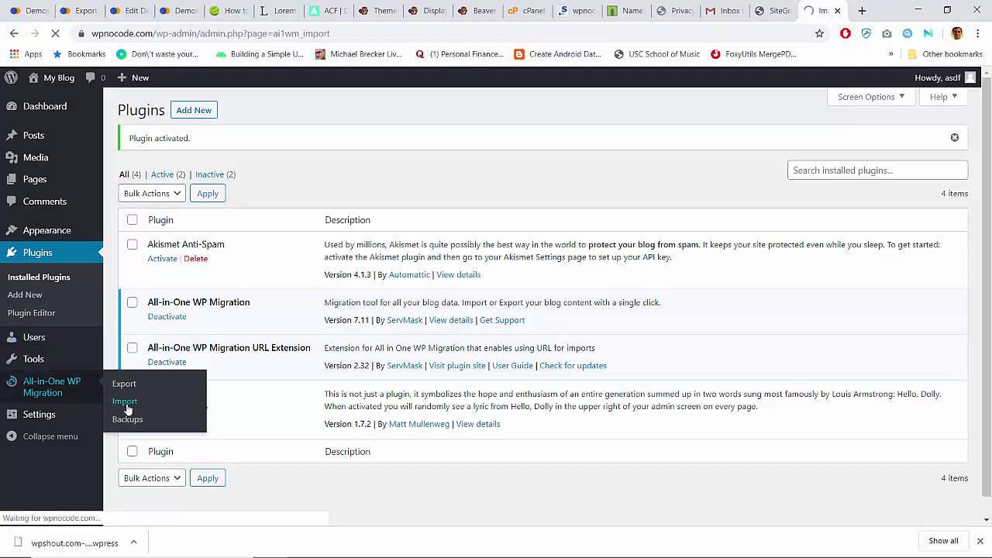
click(430, 238)
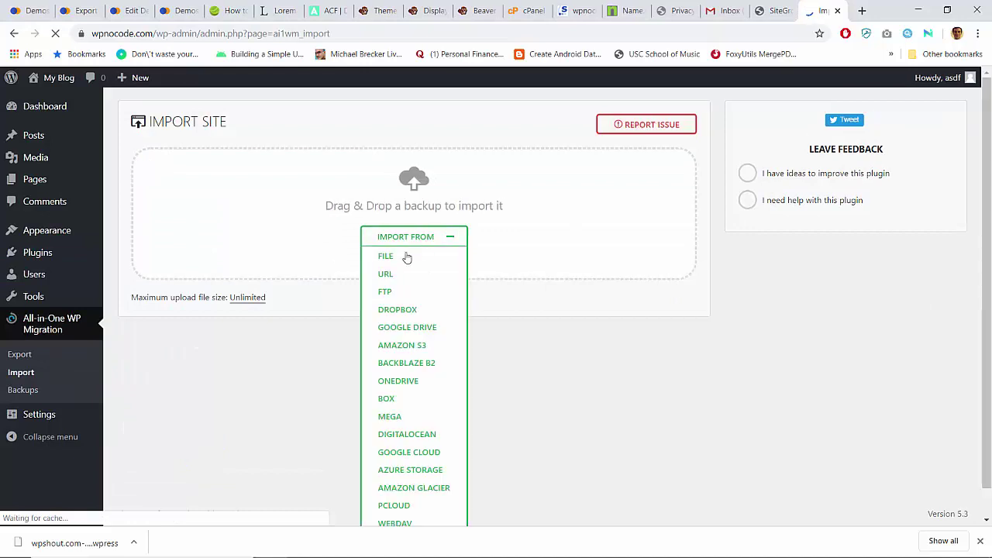
click(387, 275)
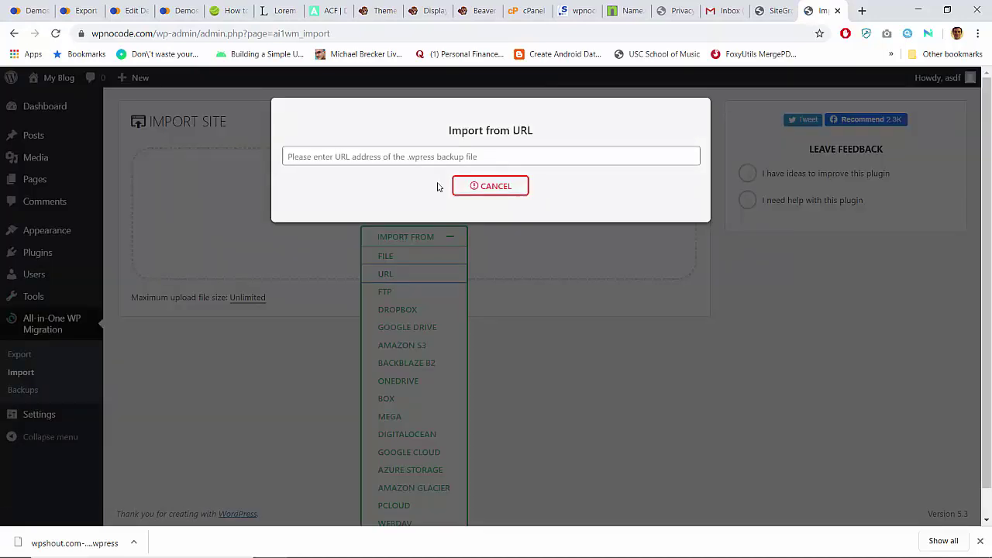
Step: Close the SiteGround error tab and dismiss the download dialog on wpshout.com's Export page
click(775, 6)
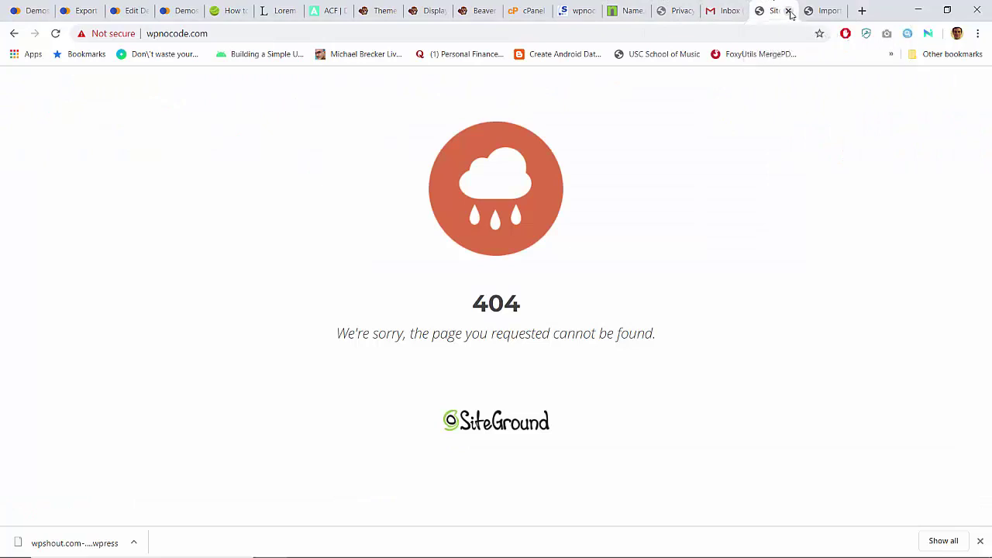
click(788, 10)
click(539, 8)
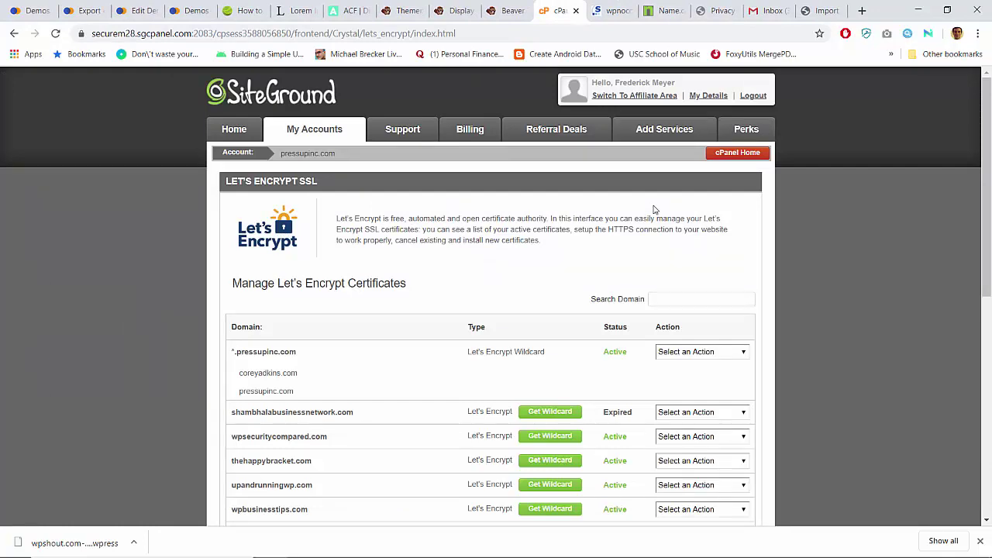
click(19, 10)
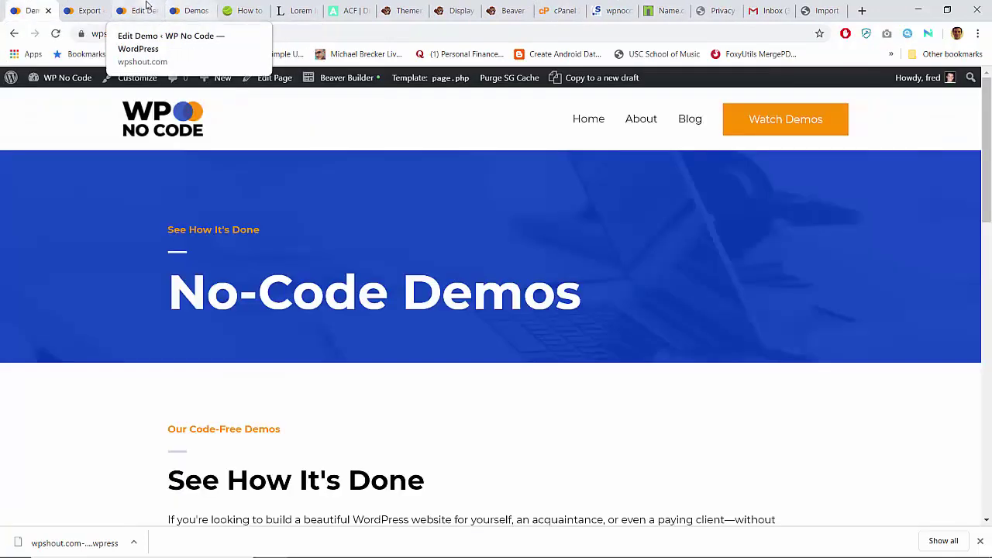
click(86, 10)
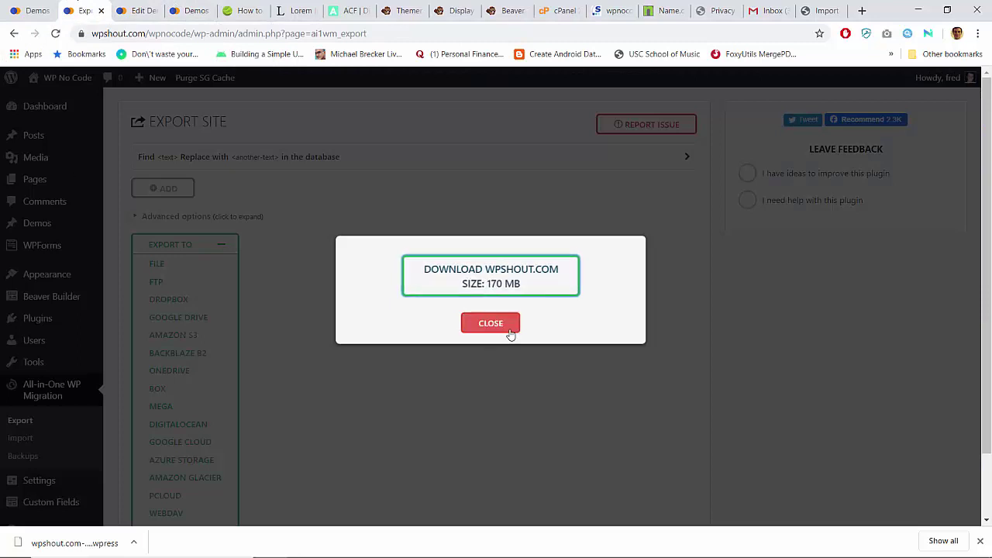
click(504, 326)
scroll(284, 397, down, 2)
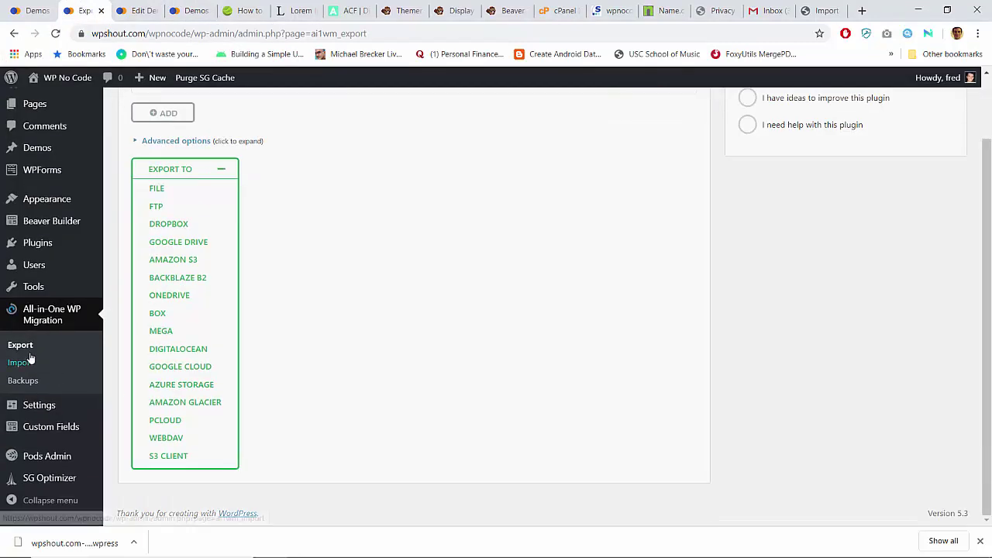
scroll(31, 356, up, 2)
Step: Search plugins for 'file manager' and install the first File Manager result
mouse_move(37, 318)
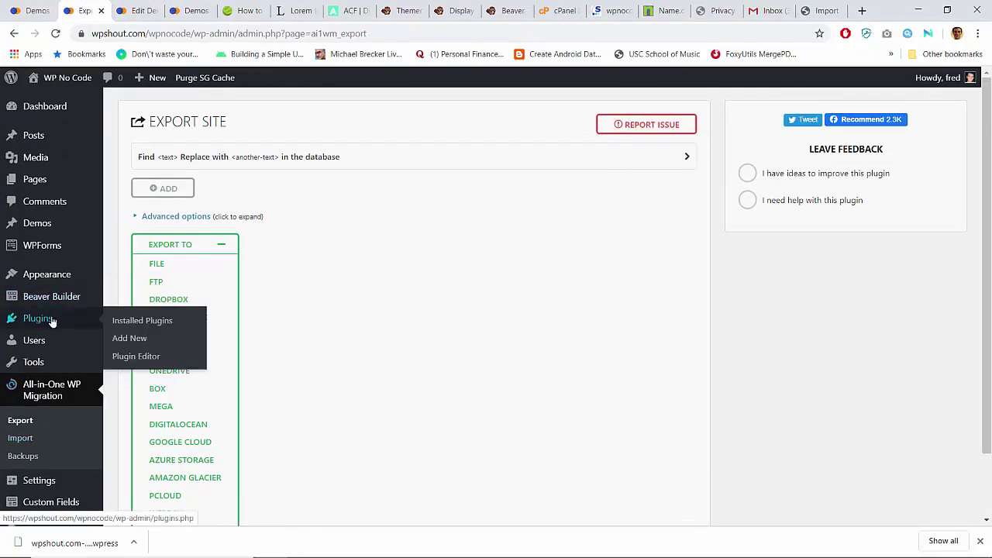
click(129, 340)
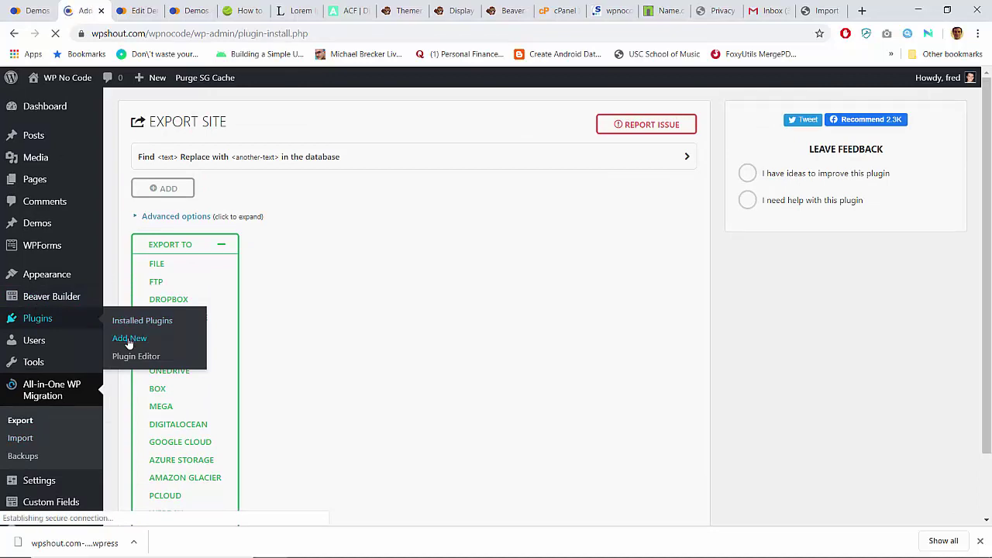
click(843, 150)
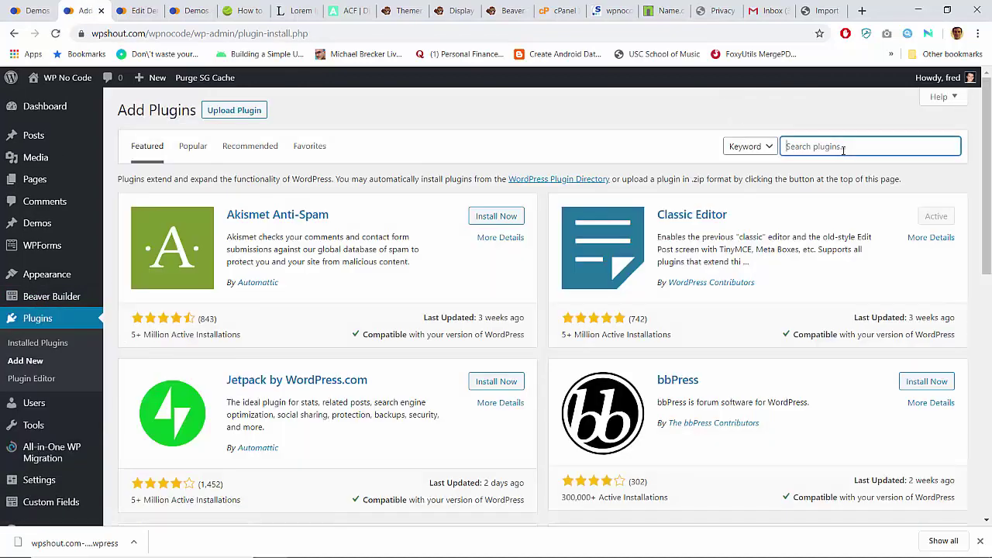
text(file manager)
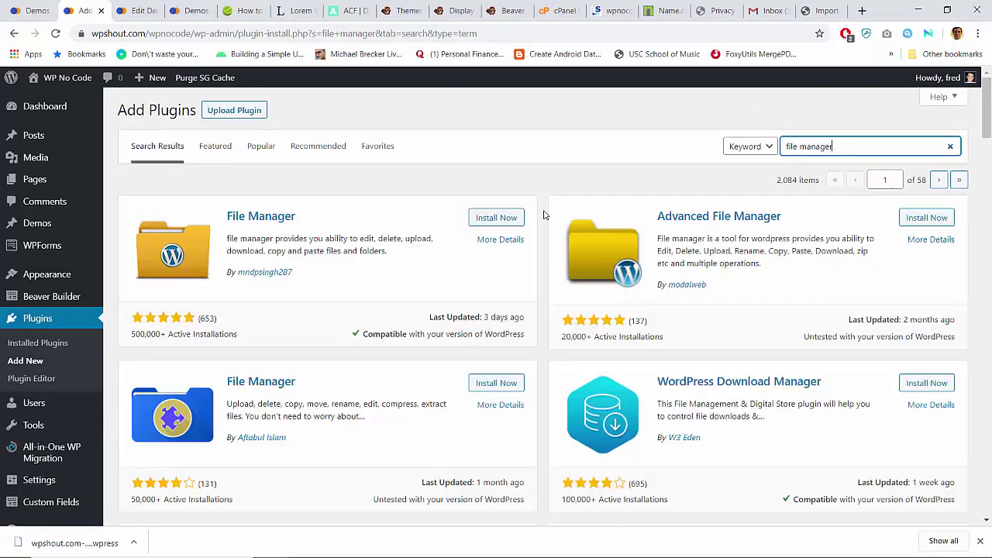
click(494, 217)
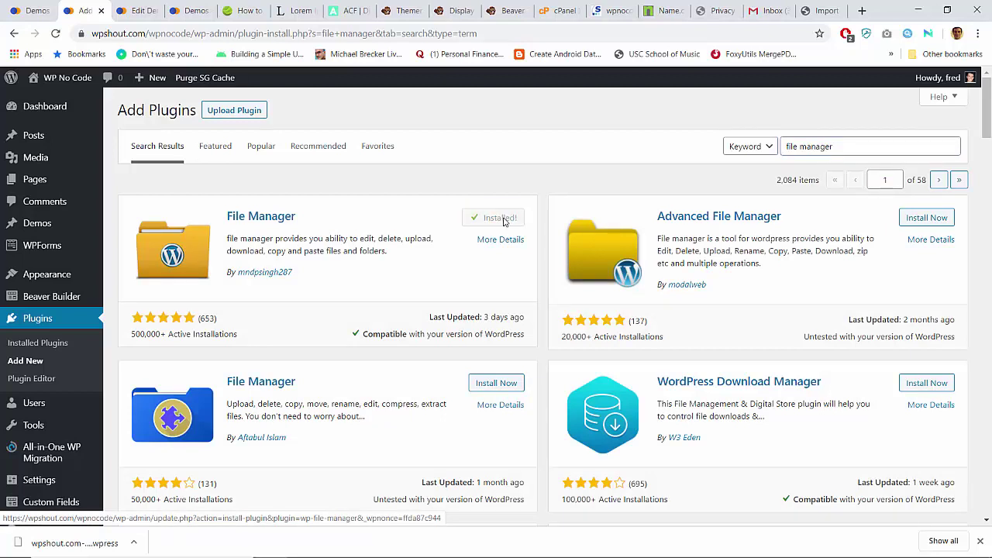
Step: Activate WP File Manager and open its page from the admin sidebar
click(506, 218)
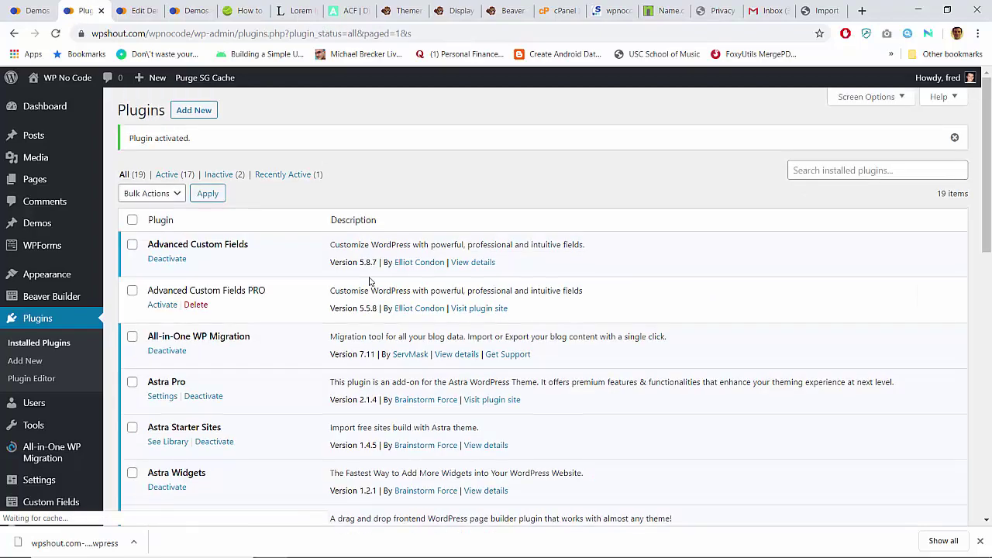
scroll(370, 282, down, 10)
scroll(370, 283, up, 3)
scroll(370, 283, down, 3)
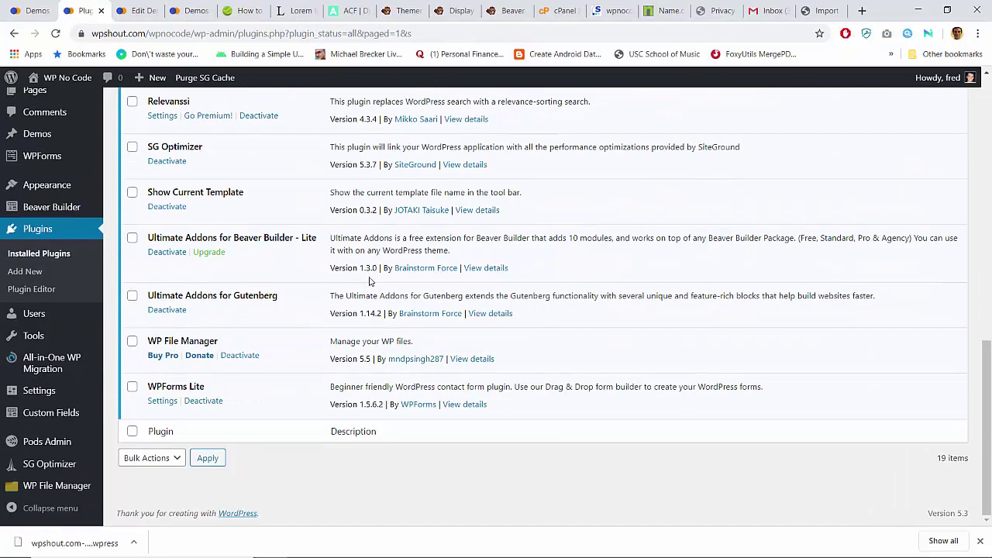
click(47, 489)
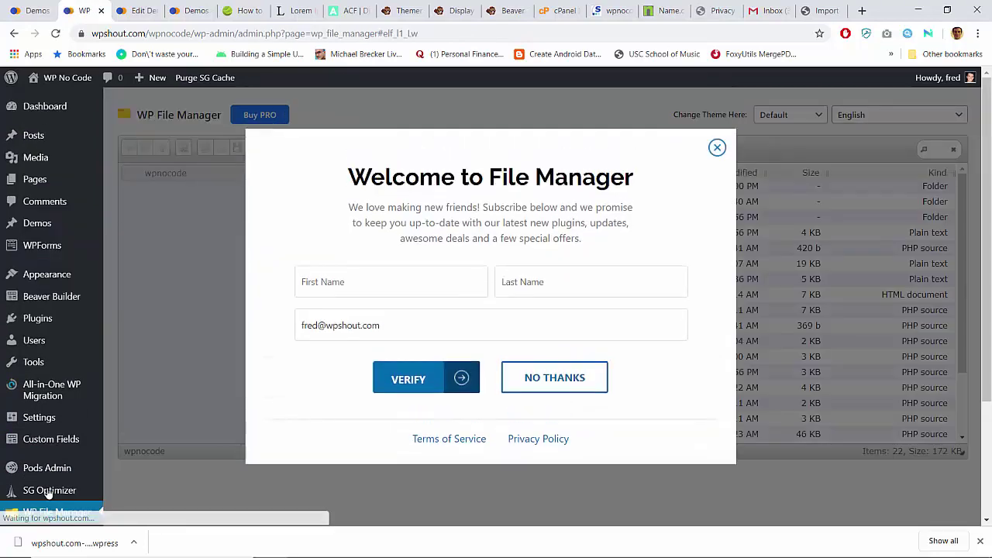
Step: Dismiss the newsletter popup and select the .wpress backup in wp-content > ai1wm-backups
click(548, 386)
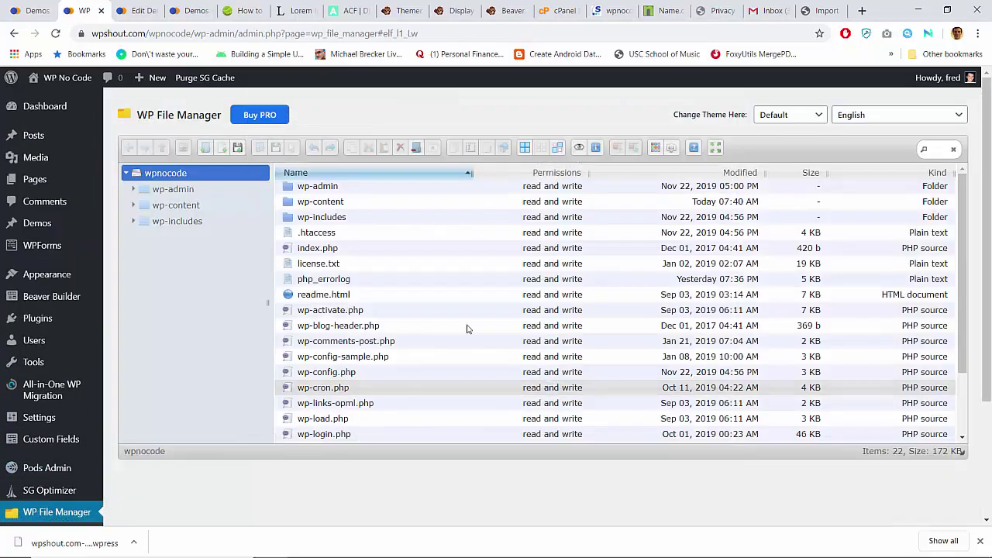
click(134, 206)
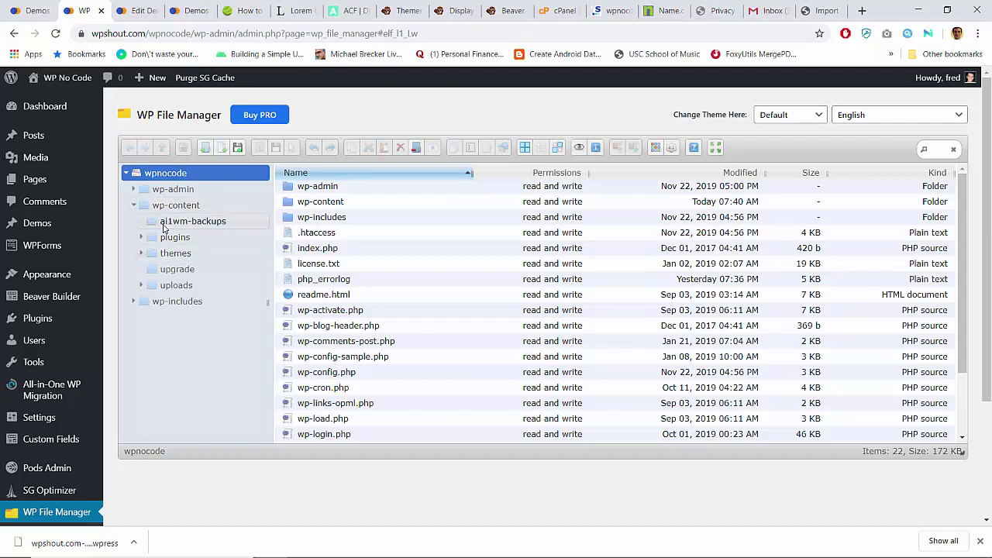
click(164, 226)
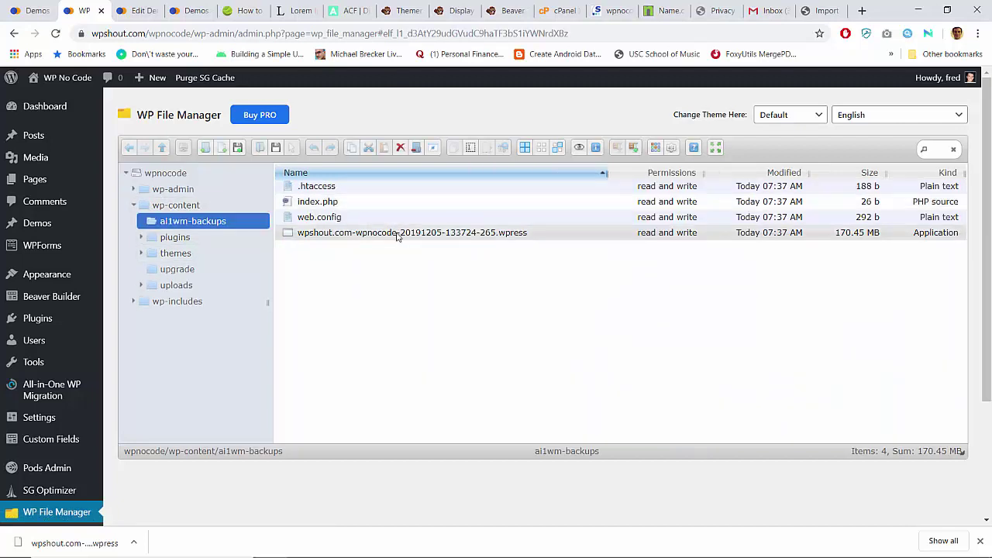
click(388, 234)
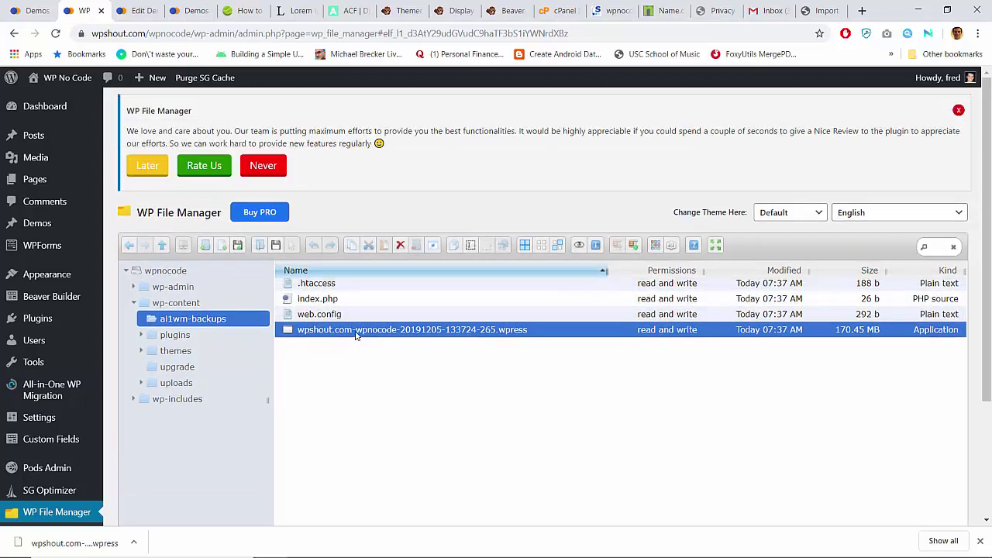
Step: Copy the .wpress file name and paste it into the other site's Import URL field
right_click(356, 334)
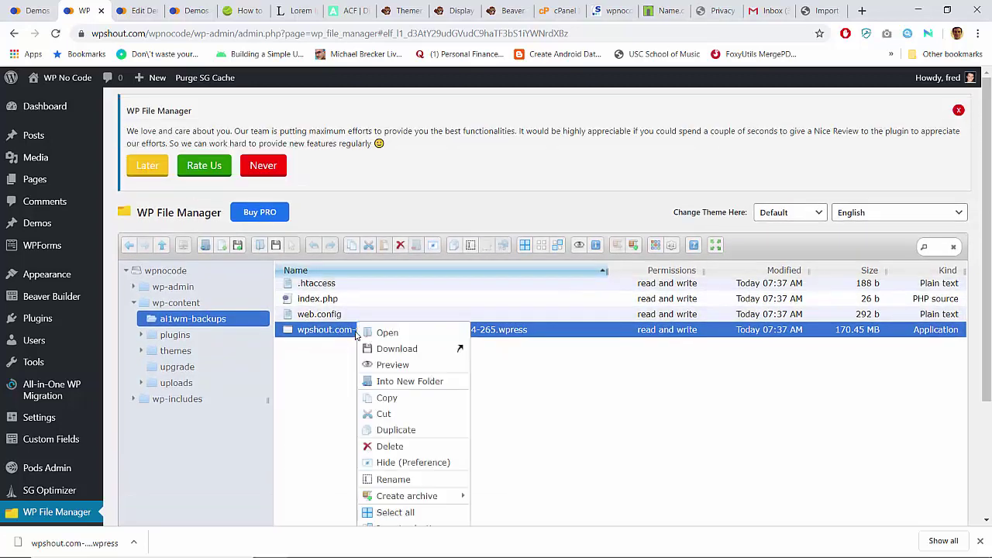
click(381, 479)
key(ctrl+a)
key(ctrl+c)
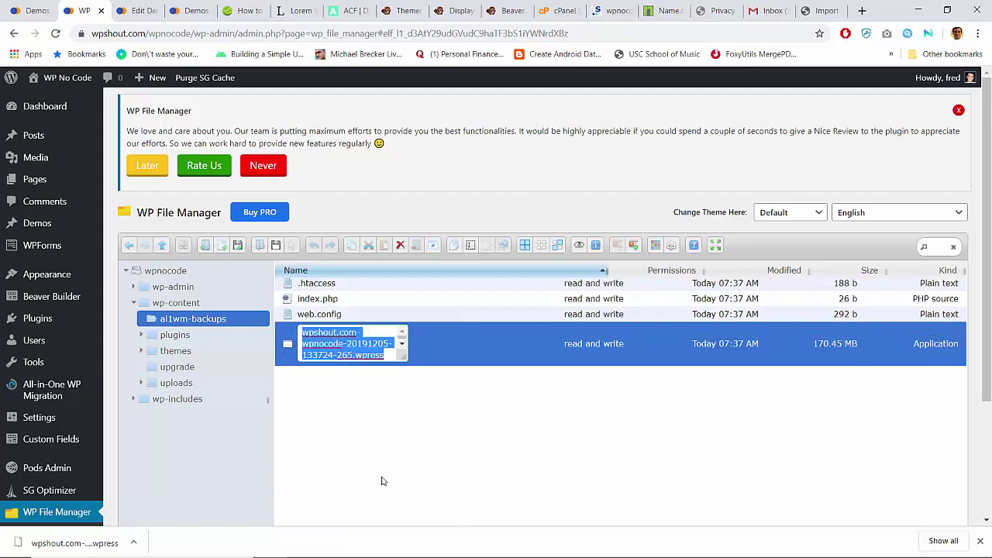
click(823, 10)
click(440, 158)
key(ctrl+v)
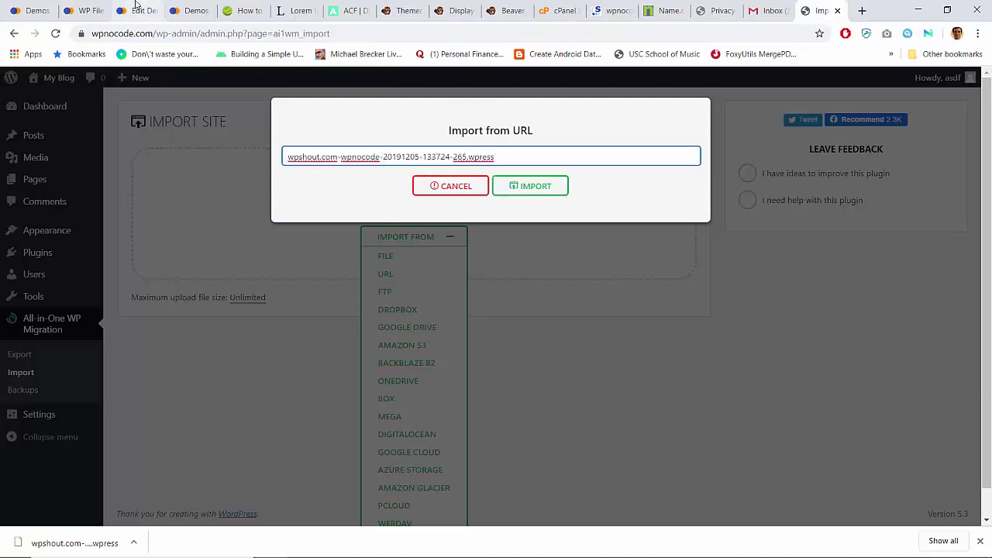
Step: Check the pasted name, then copy the ai1wm-backups folder name in the file manager
click(28, 6)
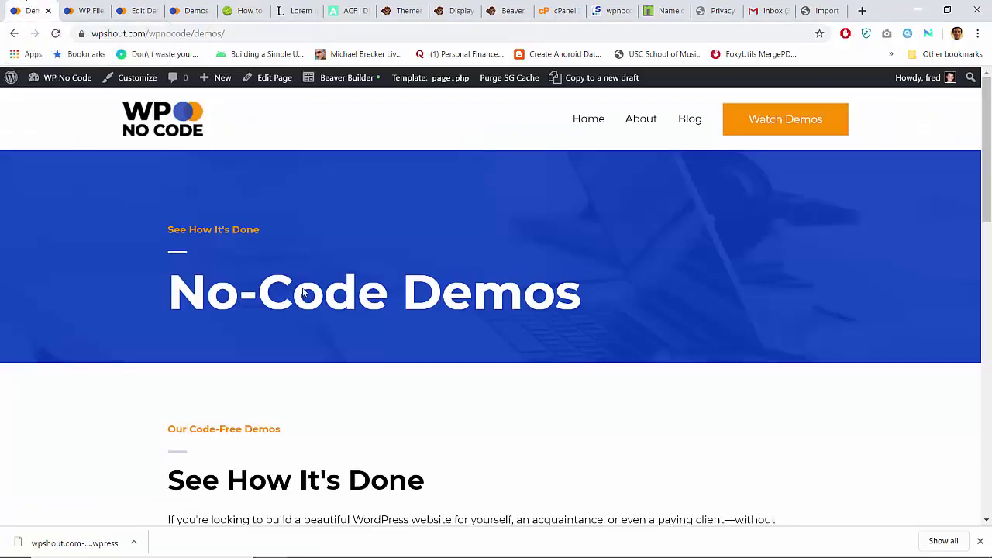
click(83, 10)
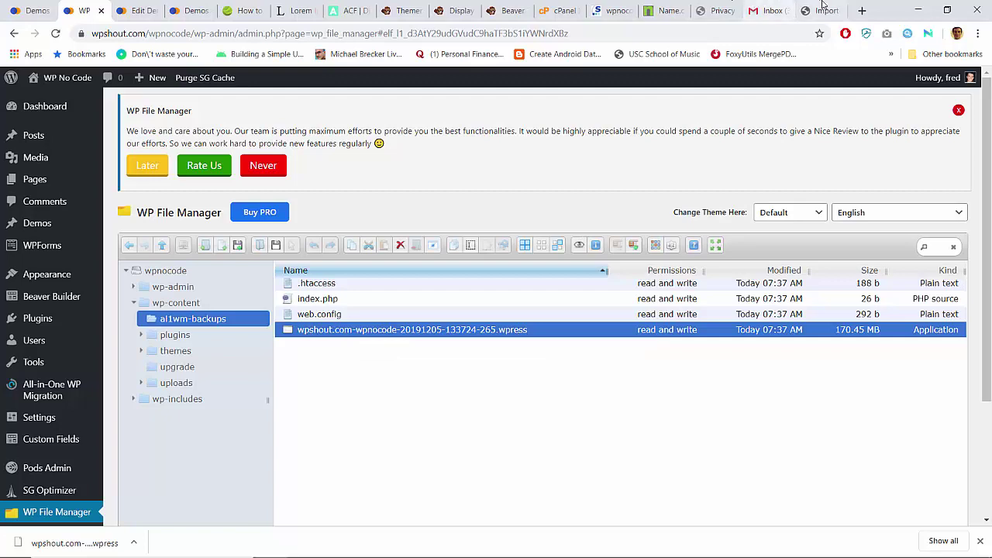
click(822, 10)
click(86, 10)
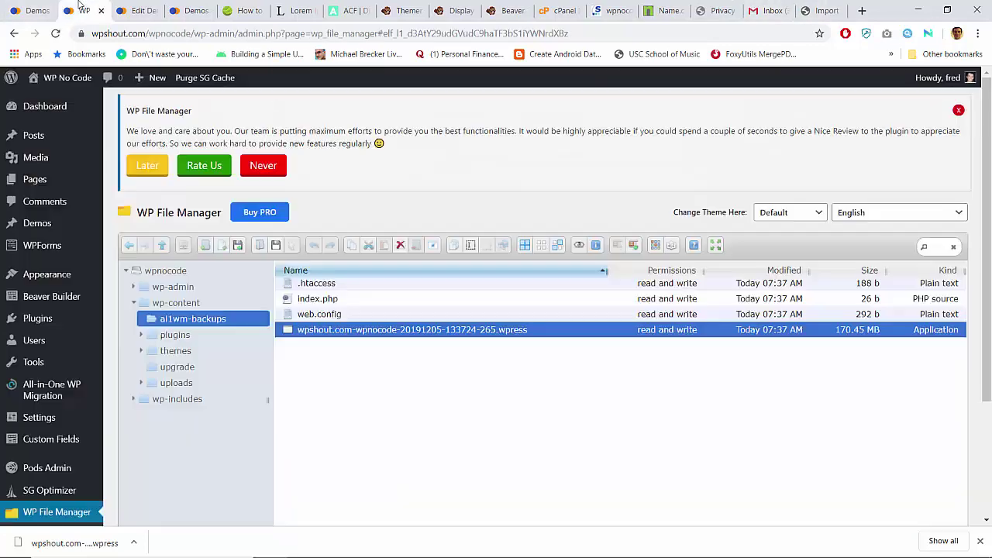
right_click(194, 327)
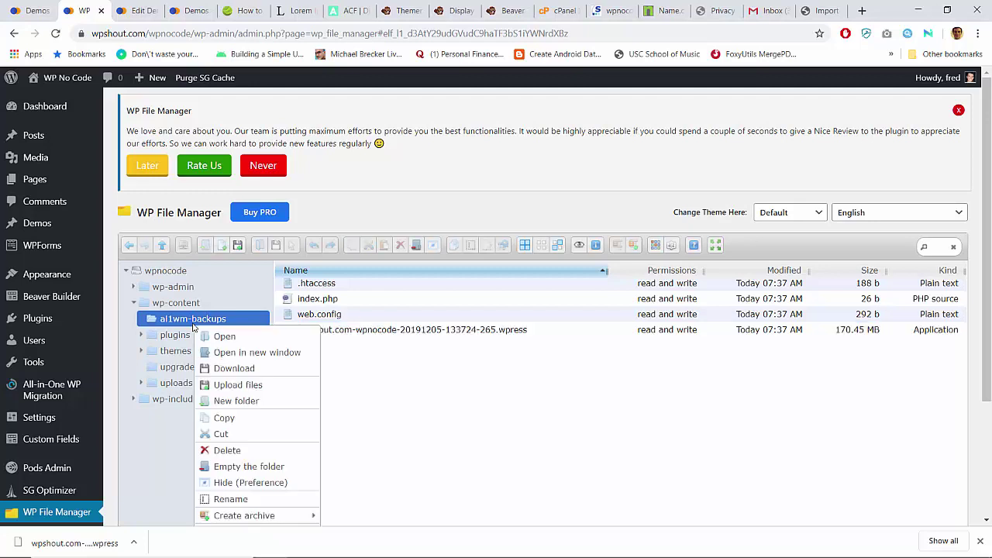
click(230, 498)
key(ctrl+c)
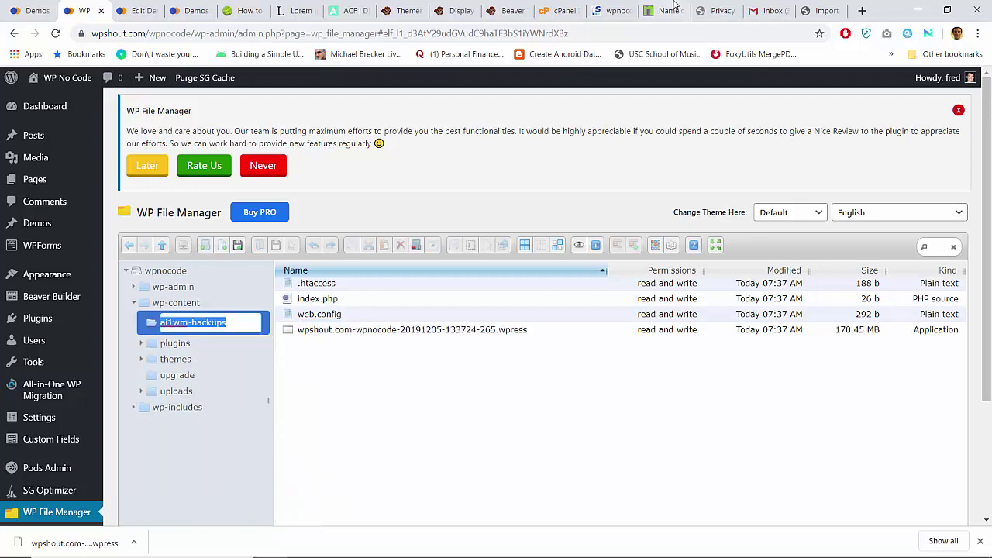
Step: Prefix the file name with ai1wm-backups/ in the import URL field
click(818, 10)
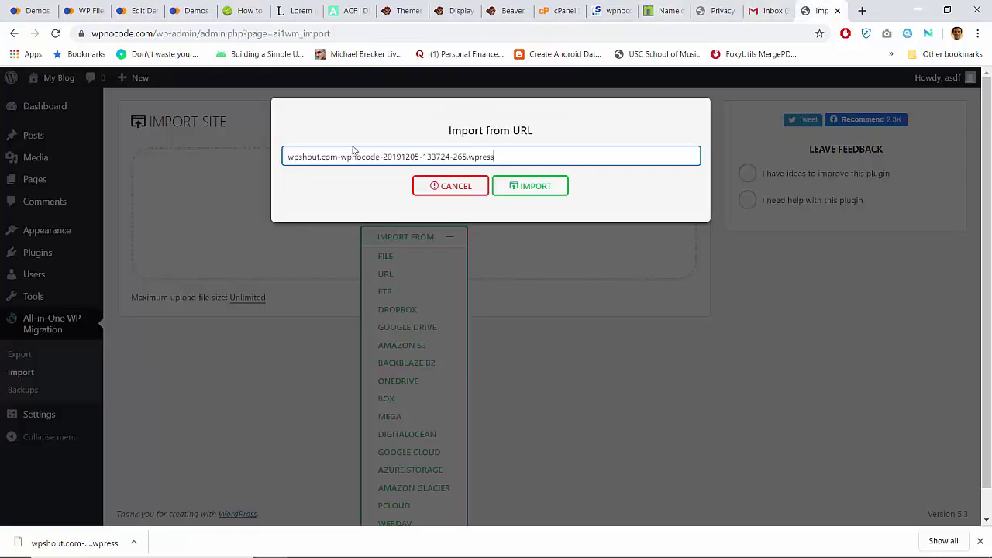
click(289, 158)
key(ctrl+v)
text(/)
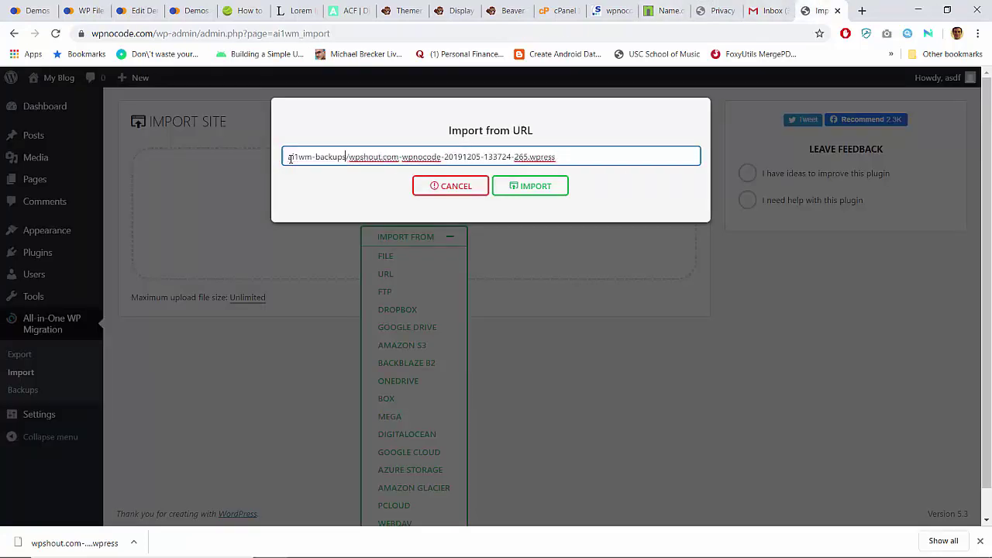
text(/)
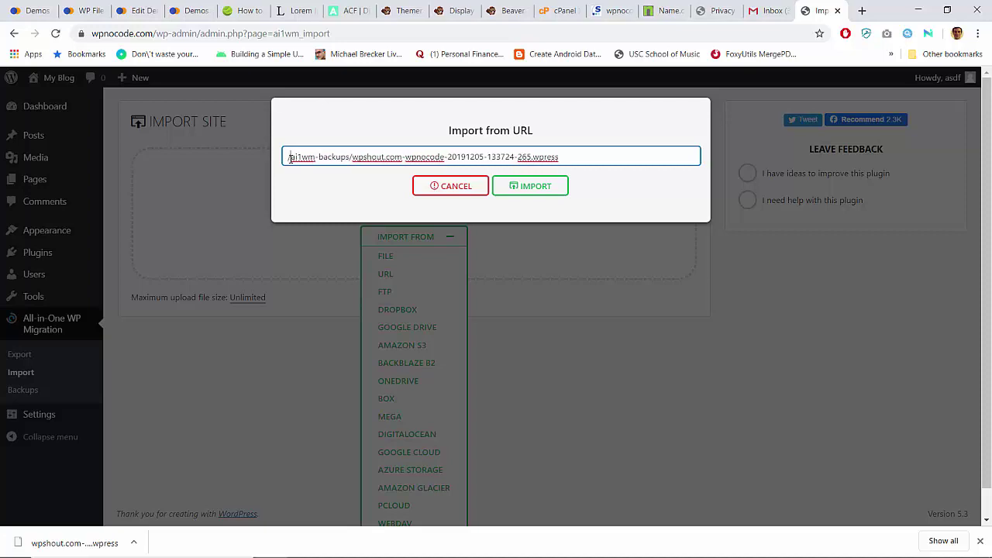
Step: Copy the wp-content folder name and prepend /wp-content to the import path
click(84, 10)
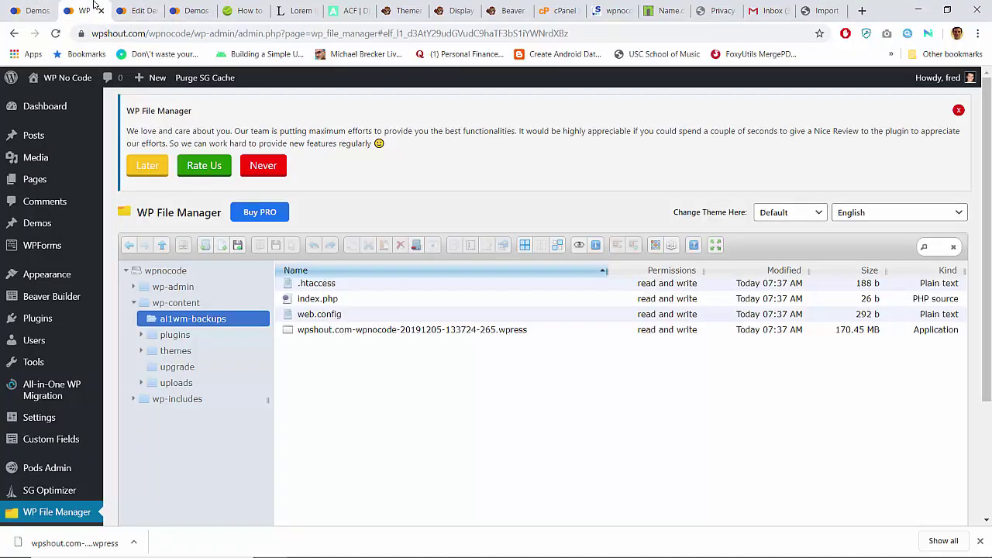
right_click(161, 303)
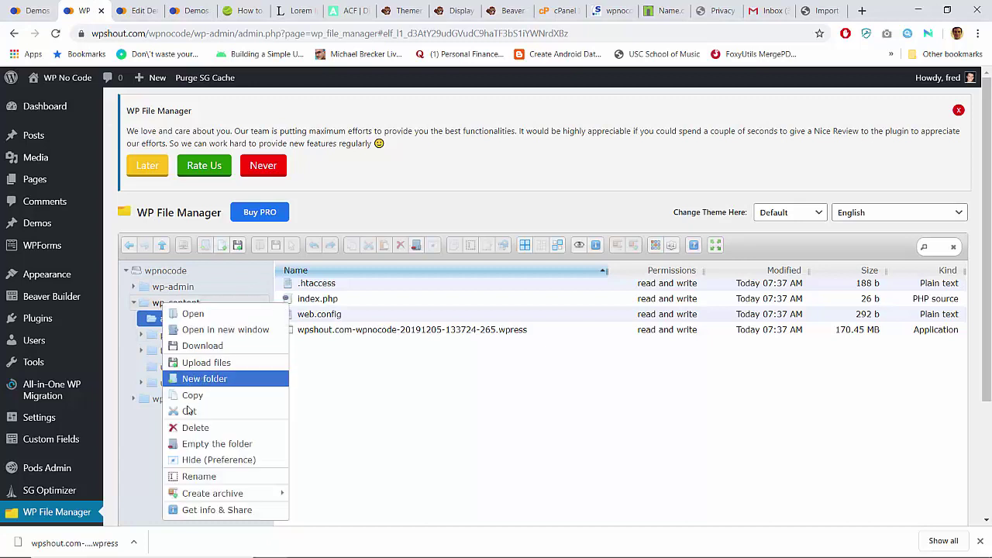
click(194, 478)
key(ctrl+c)
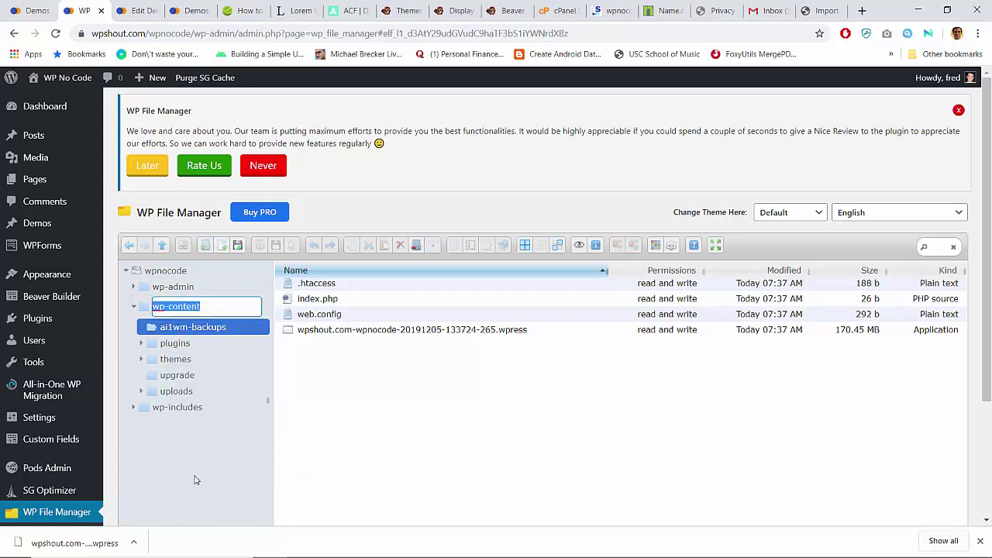
click(823, 10)
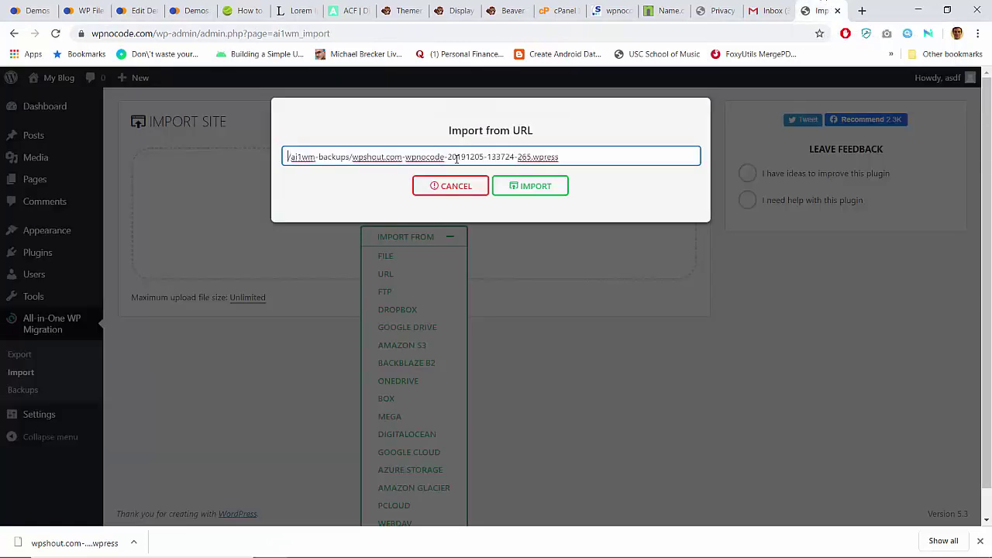
key(ctrl+v)
key(Home)
text(/)
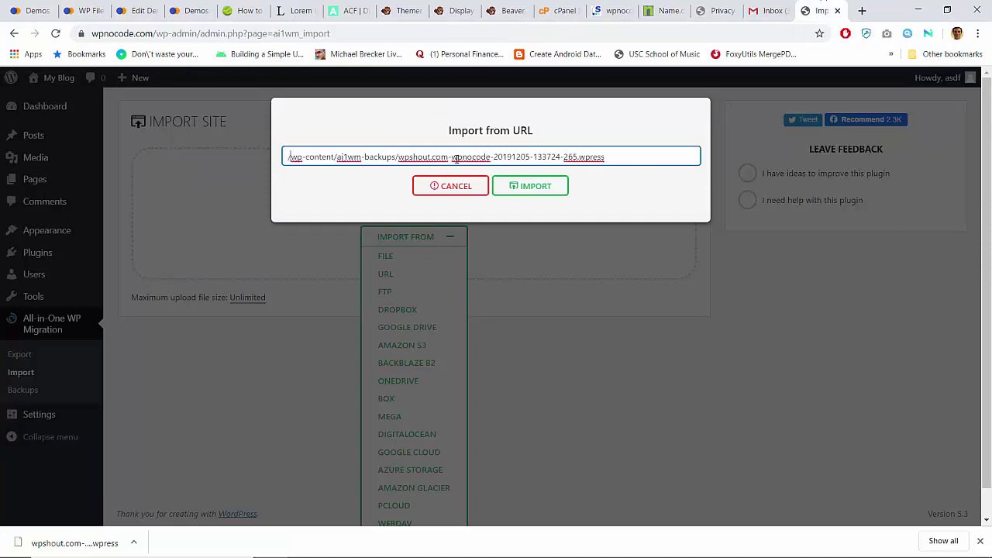
Step: Prepend the site's base address, remove the doubled slash, and start the URL import
click(29, 10)
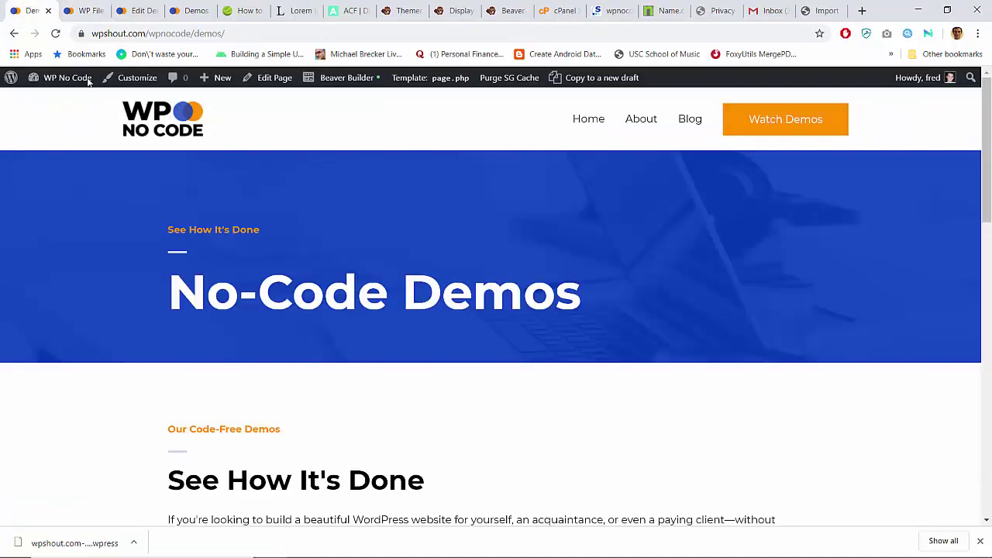
click(82, 10)
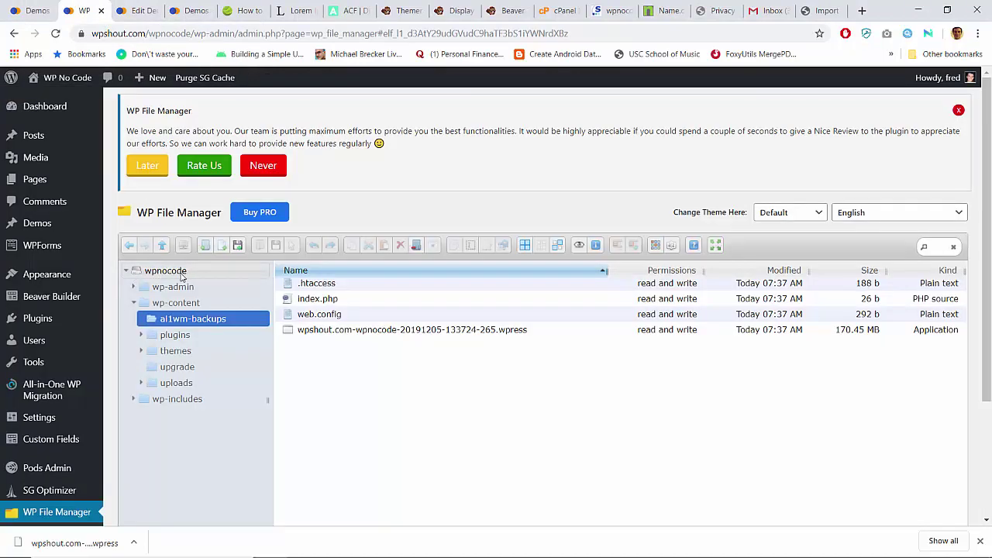
click(193, 34)
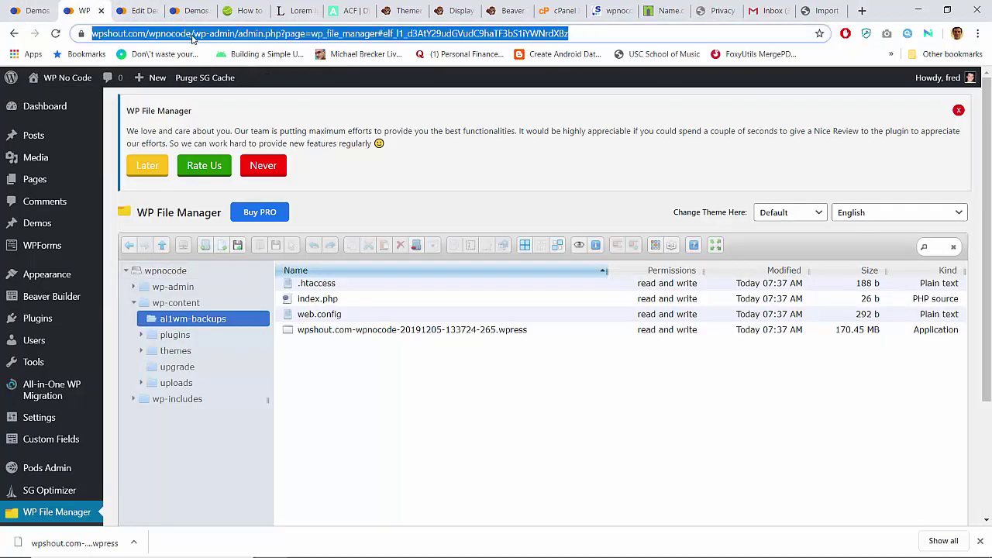
click(196, 34)
key(shift+Left)
key(shift+Left)
key(shift+Left)
key(shift+Left)
key(shift+Left)
key(shift+Left)
key(shift+Left)
key(shift+Left)
key(shift+Left)
key(shift+Left)
key(shift+Left)
key(shift+Left)
key(shift+Left)
key(shift+Left)
key(shift+Left)
key(shift+Left)
key(shift+Left)
key(shift+Left)
key(shift+Left)
key(shift+Left)
key(ctrl+c)
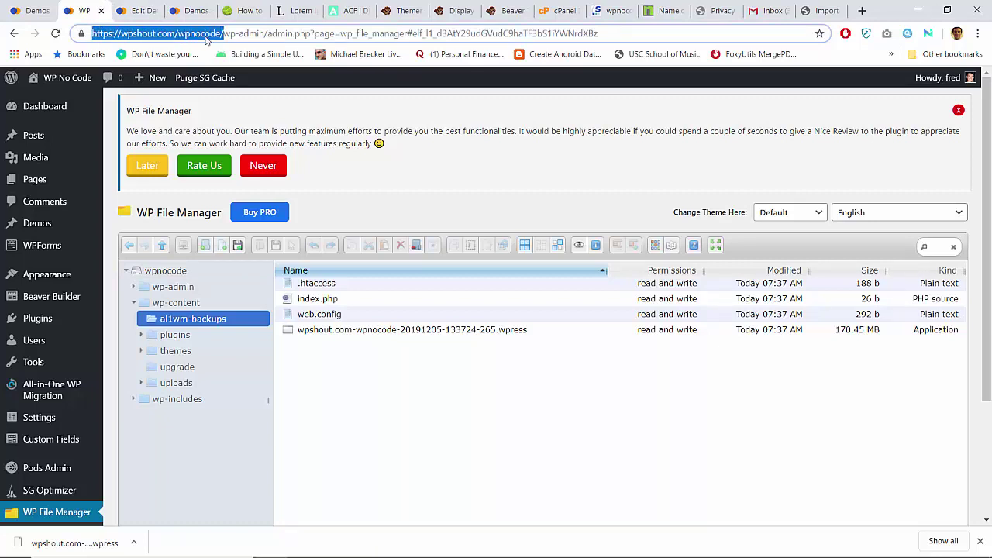
click(806, 10)
key(ctrl+v)
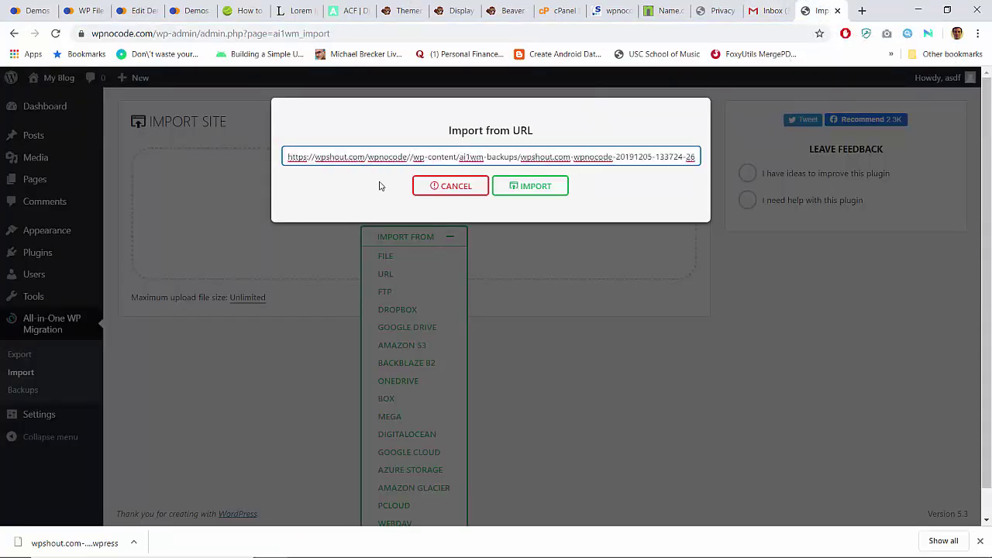
key(Delete)
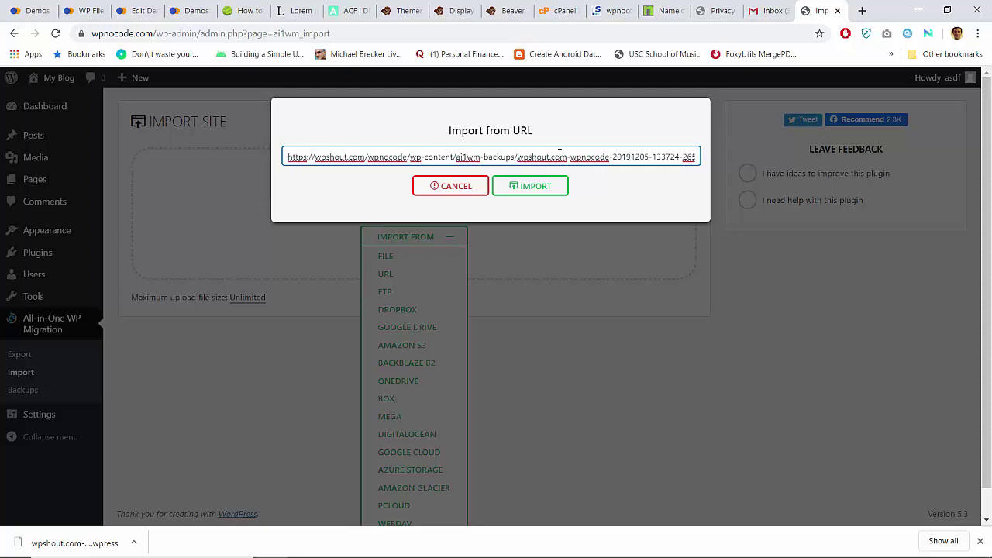
key(ctrl+a)
key(ctrl+v)
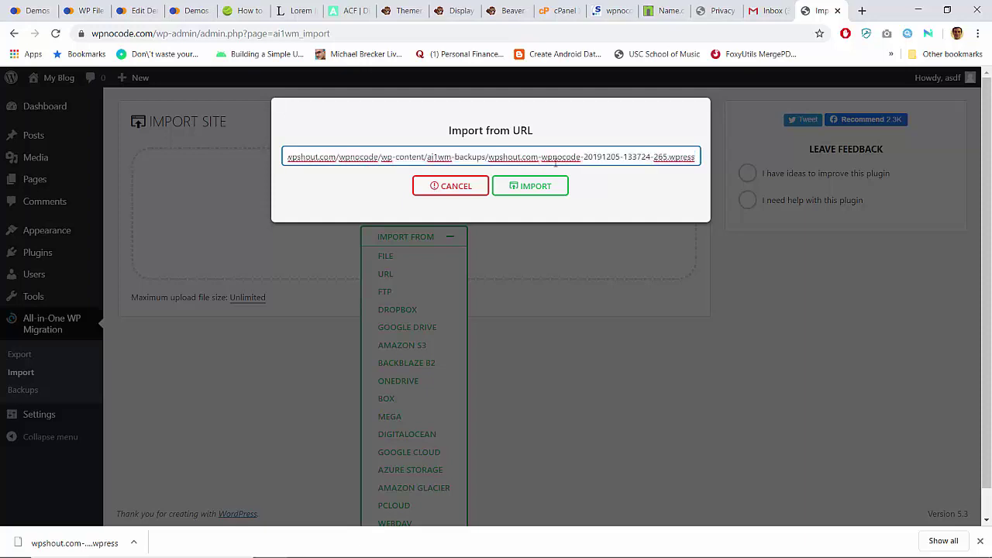
click(547, 188)
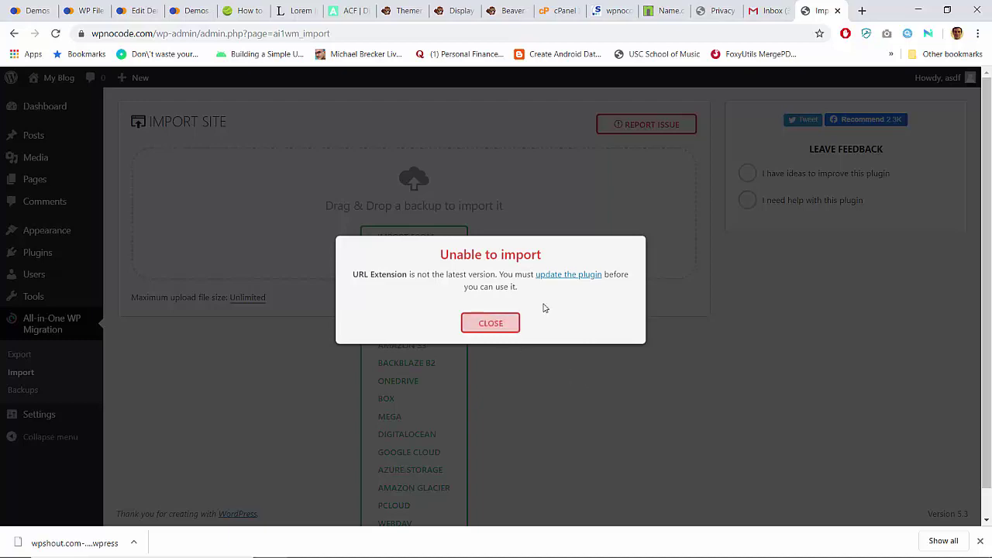
Step: Dismiss the 'Unable to import' error and reload the Plugins list to check for updates
click(491, 325)
click(39, 253)
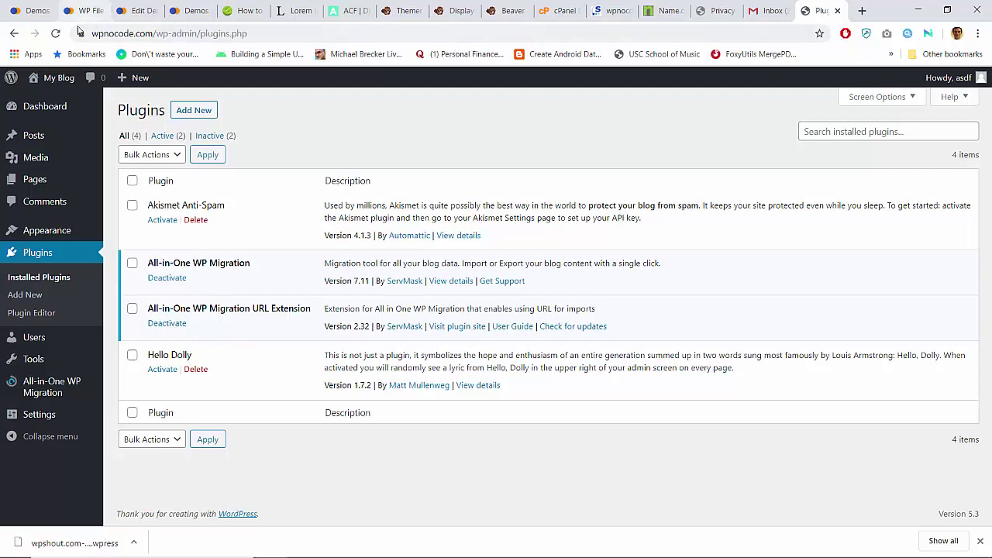
click(55, 34)
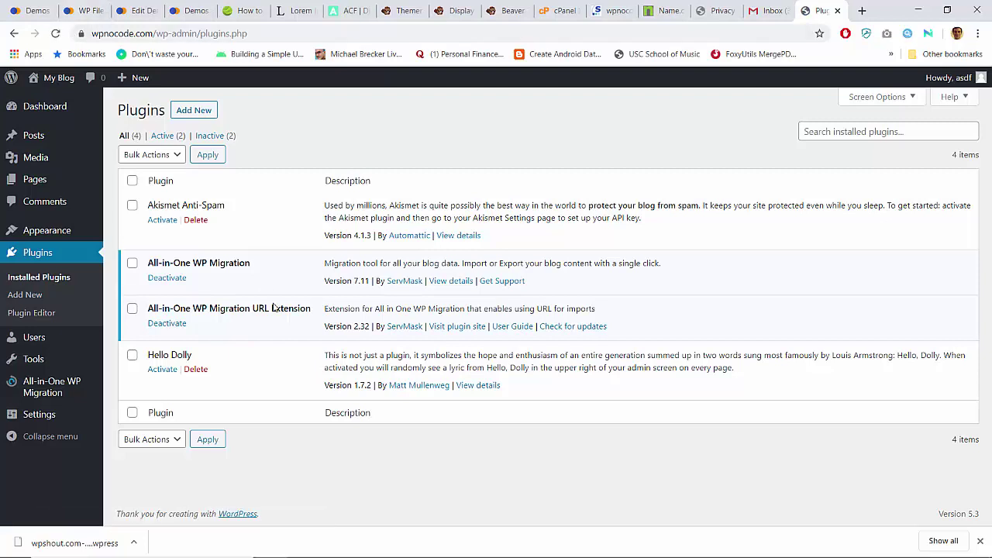
click(56, 35)
Step: Retry the URL import, then follow its prompt to update URL Extension to version 2.43
mouse_move(47, 386)
click(145, 404)
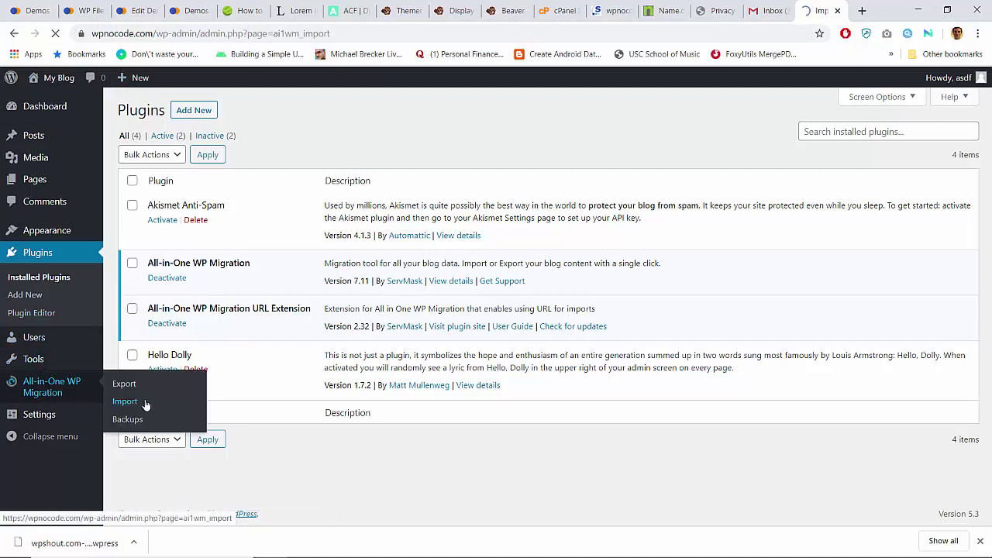
click(409, 242)
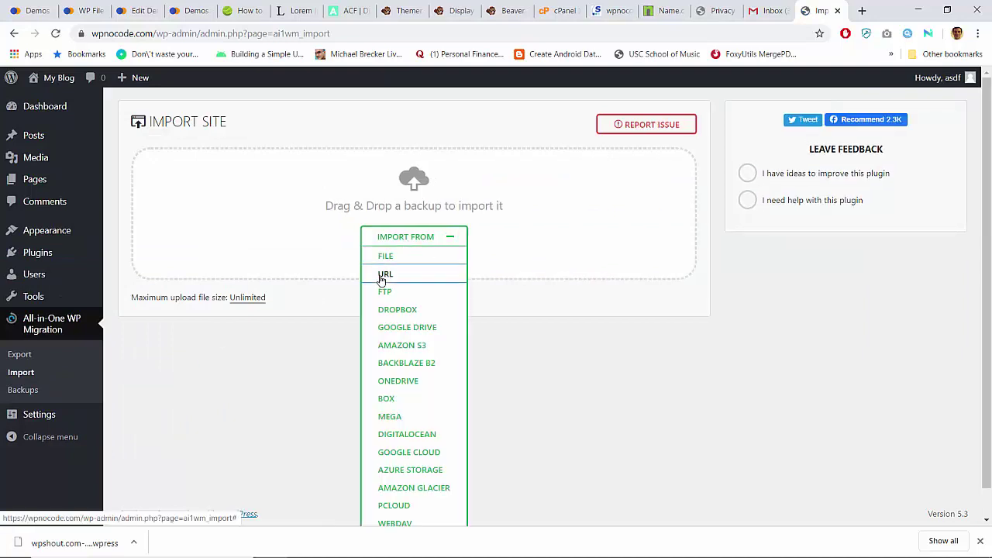
click(382, 277)
click(375, 158)
key(ctrl+v)
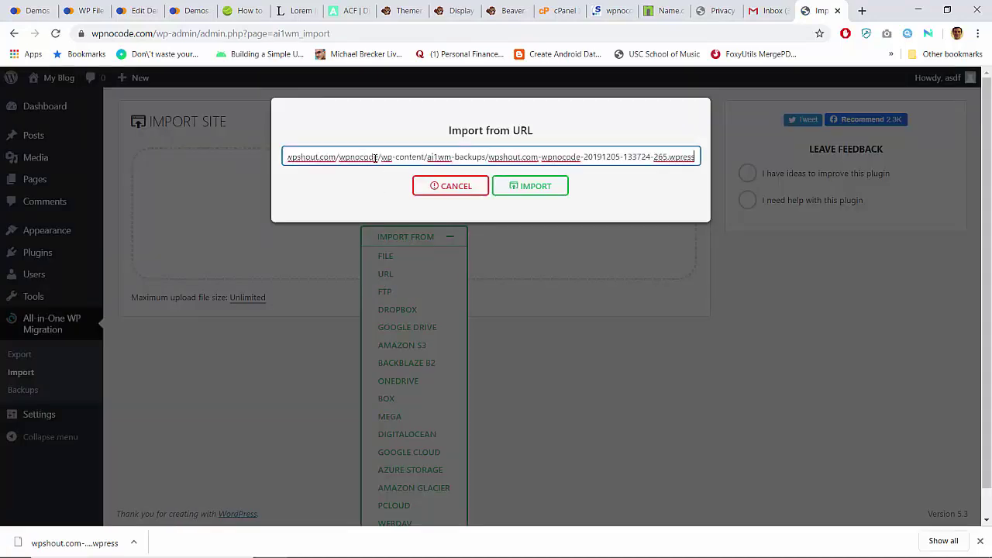
click(533, 187)
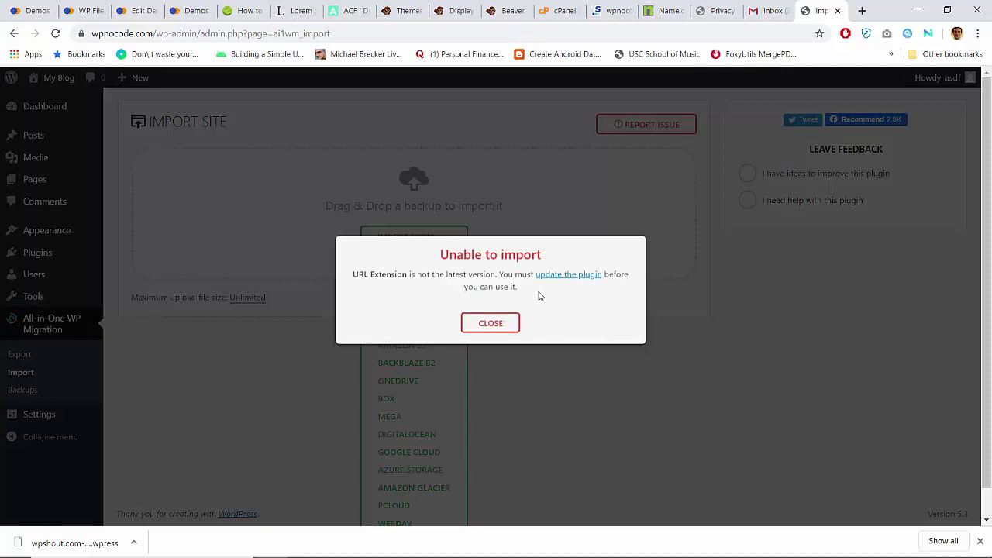
click(565, 276)
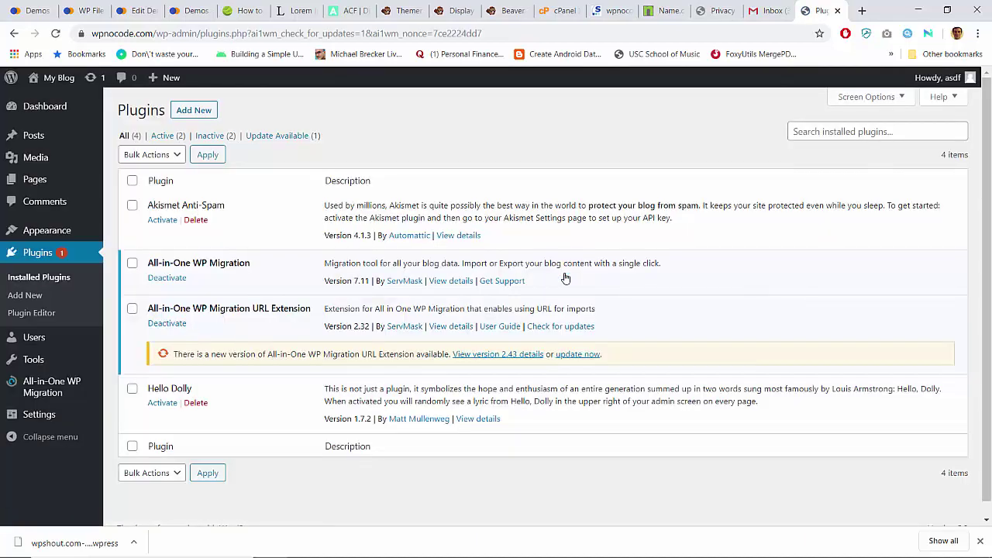
click(575, 356)
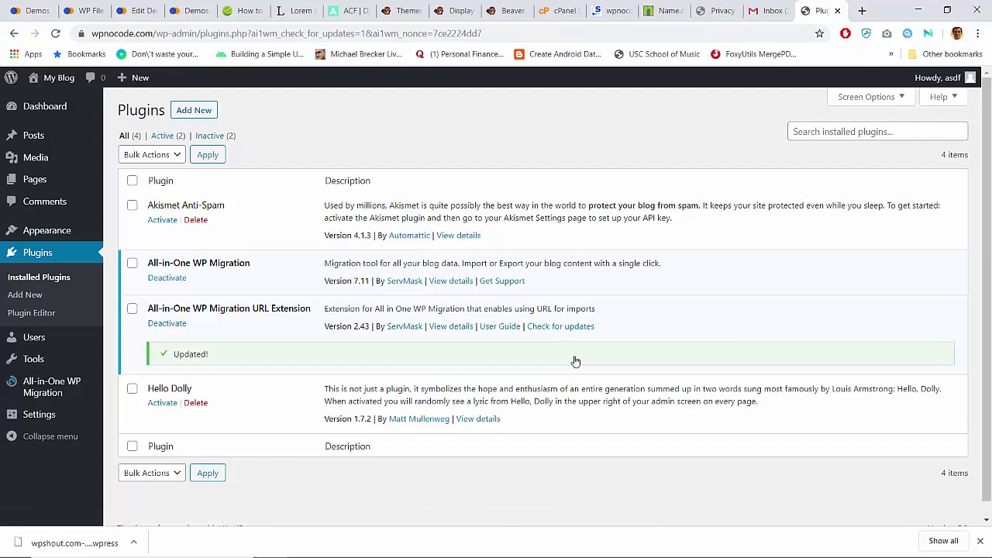
Step: Paste the backup URL into Import From URL and start the import
mouse_move(81, 388)
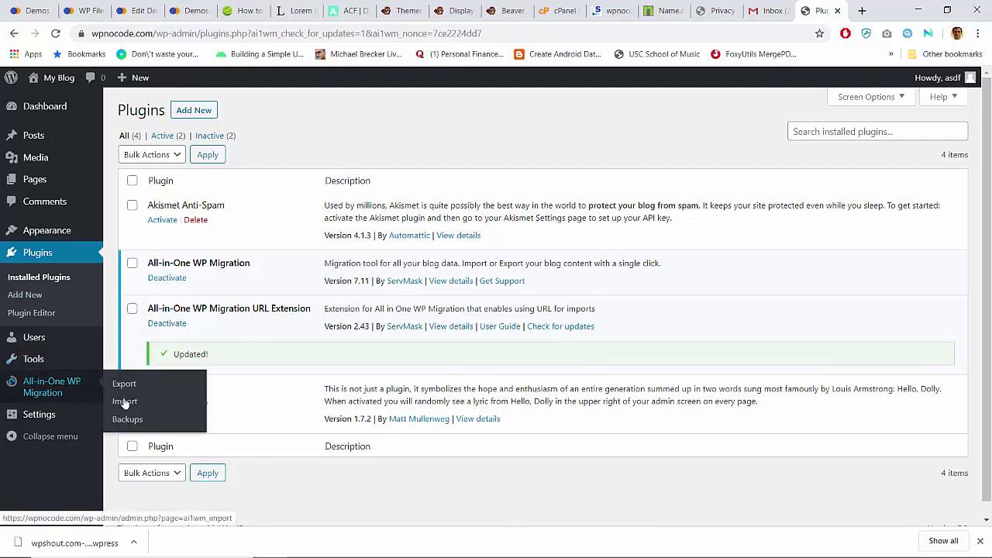
click(124, 402)
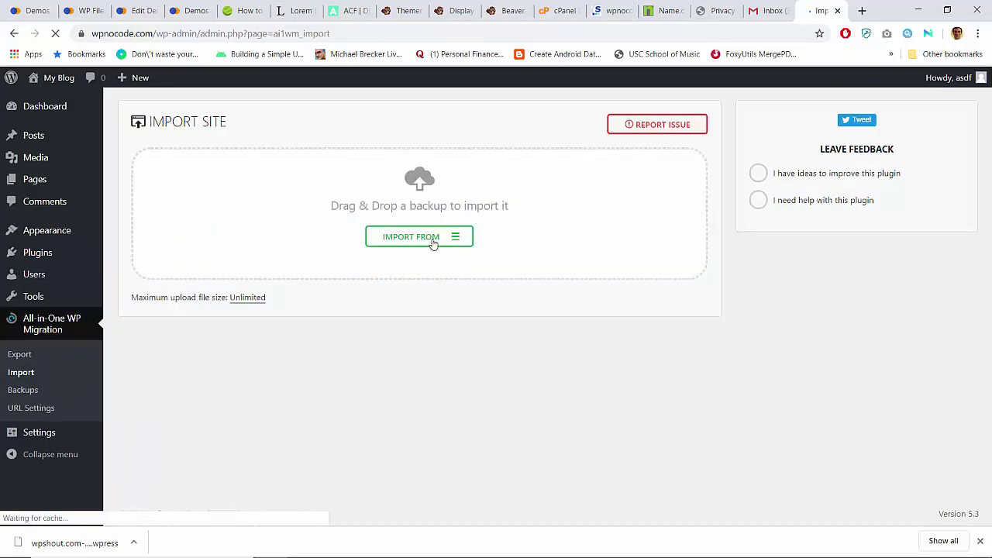
click(434, 237)
click(403, 275)
click(415, 157)
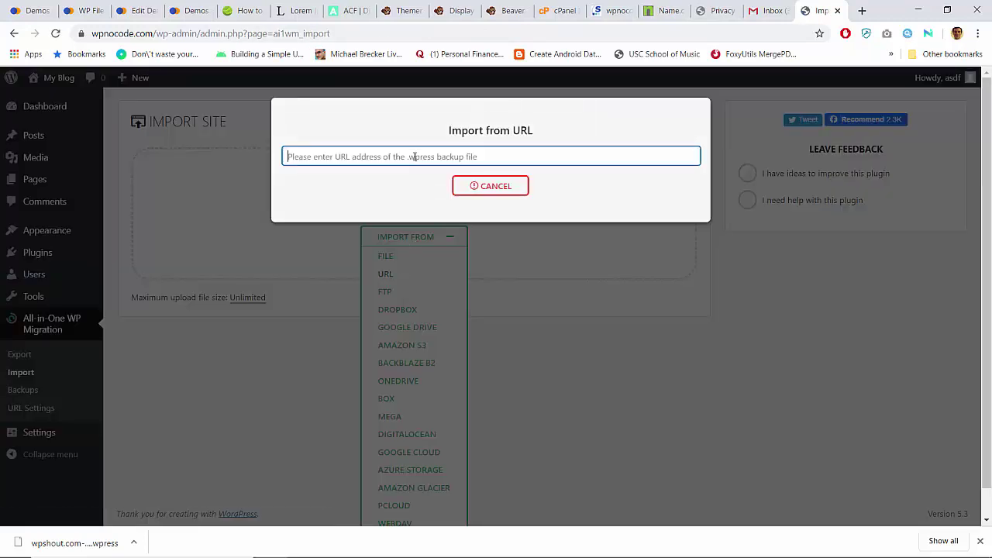
key(ctrl+v)
click(537, 186)
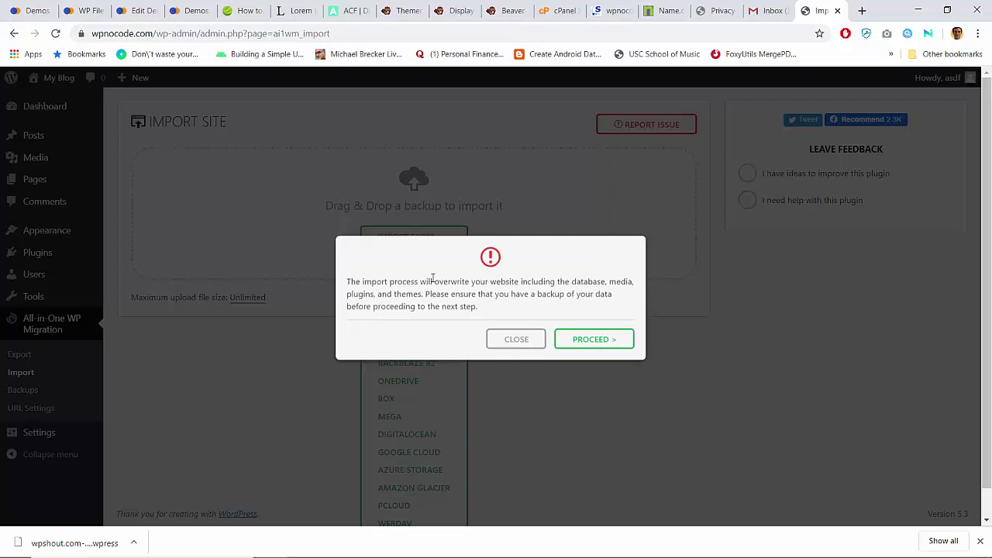
Step: Confirm overwriting the site, finish the import, and visit the site's front end
click(586, 344)
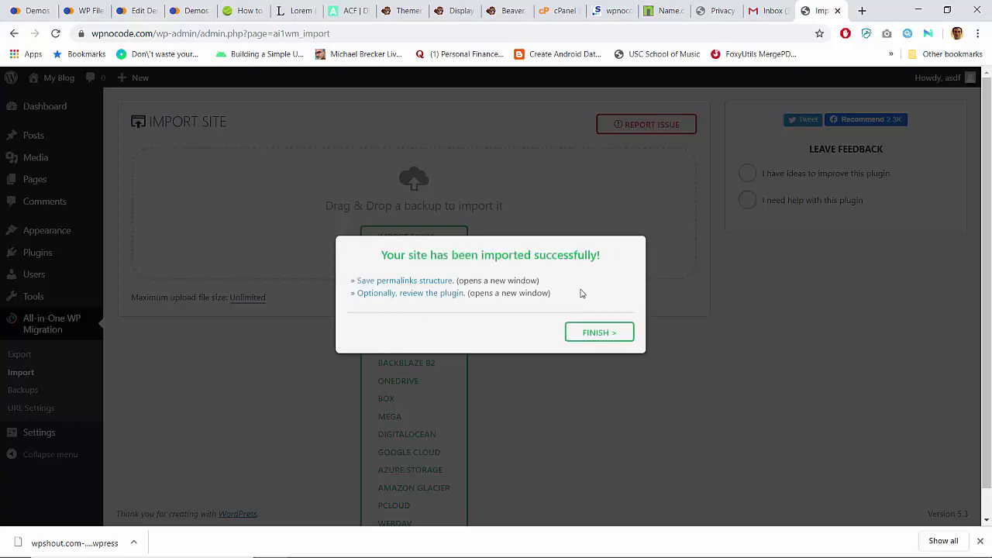
click(590, 333)
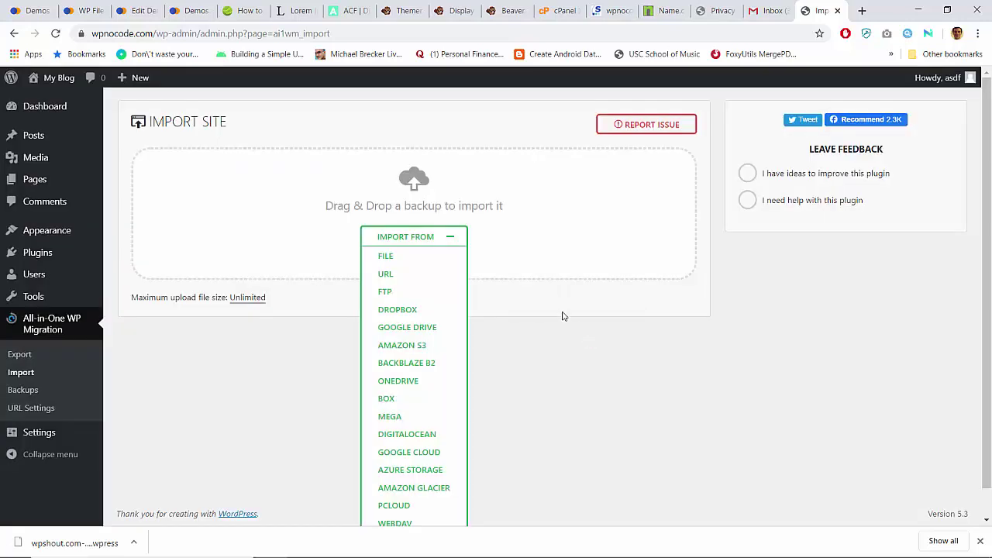
click(64, 77)
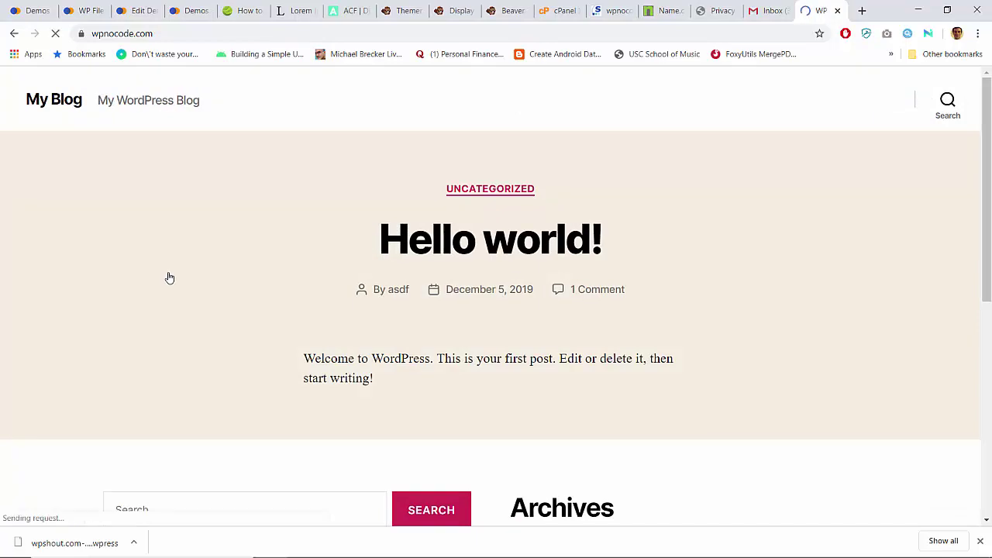
Step: Scroll the imported homepage and briefly inspect it in the developer tools
scroll(169, 277, down, 9)
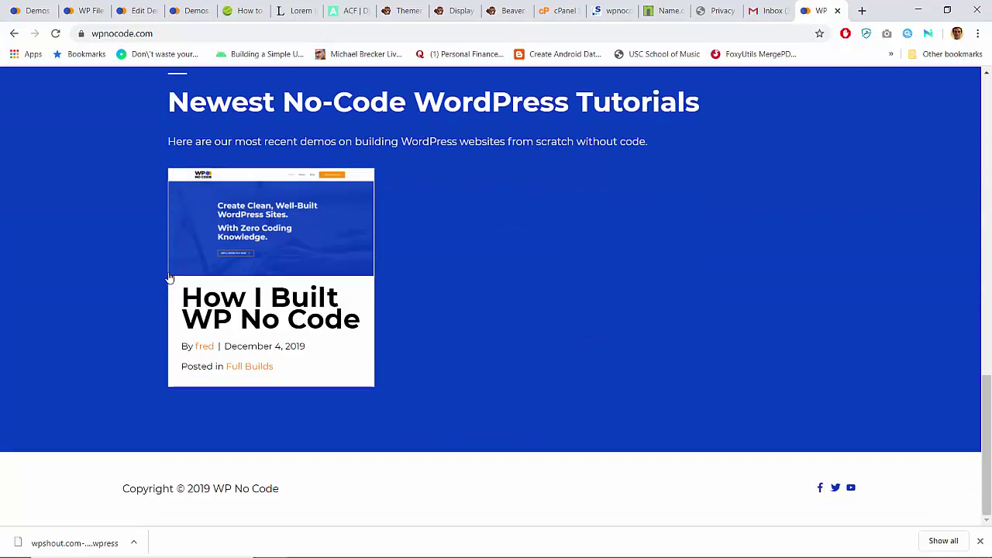
scroll(169, 277, up, 10)
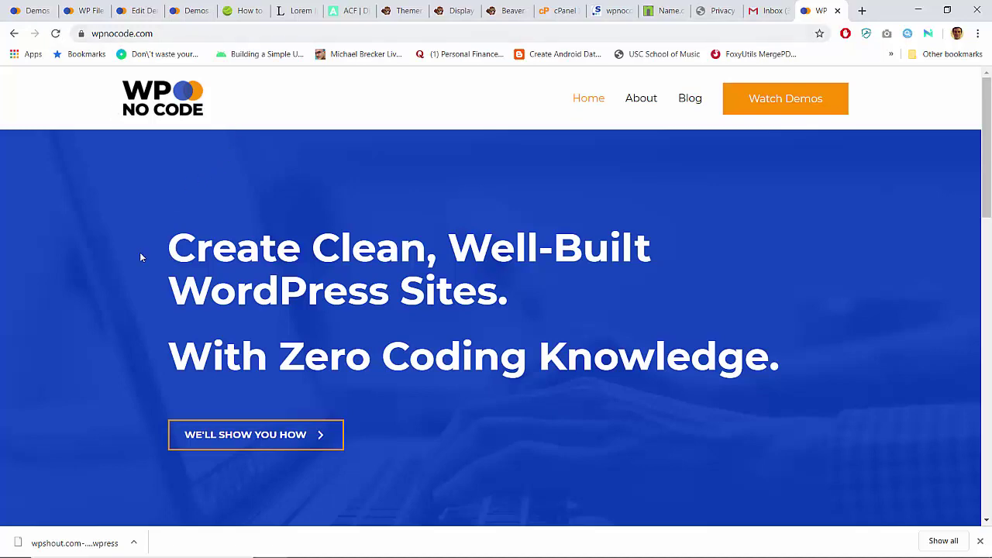
scroll(142, 258, down, 10)
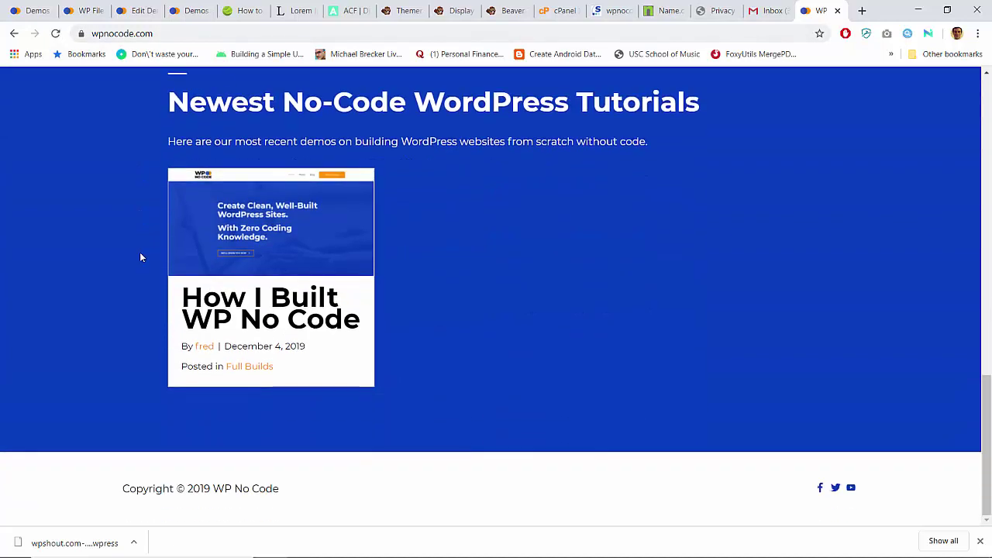
right_click(141, 257)
key(Escape)
key(ctrl+shift+i)
click(100, 266)
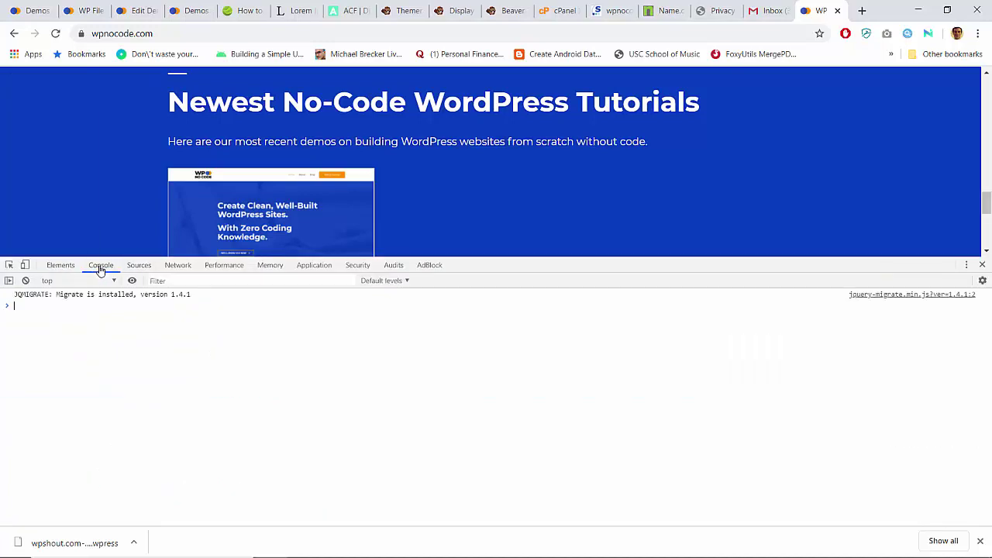
click(62, 265)
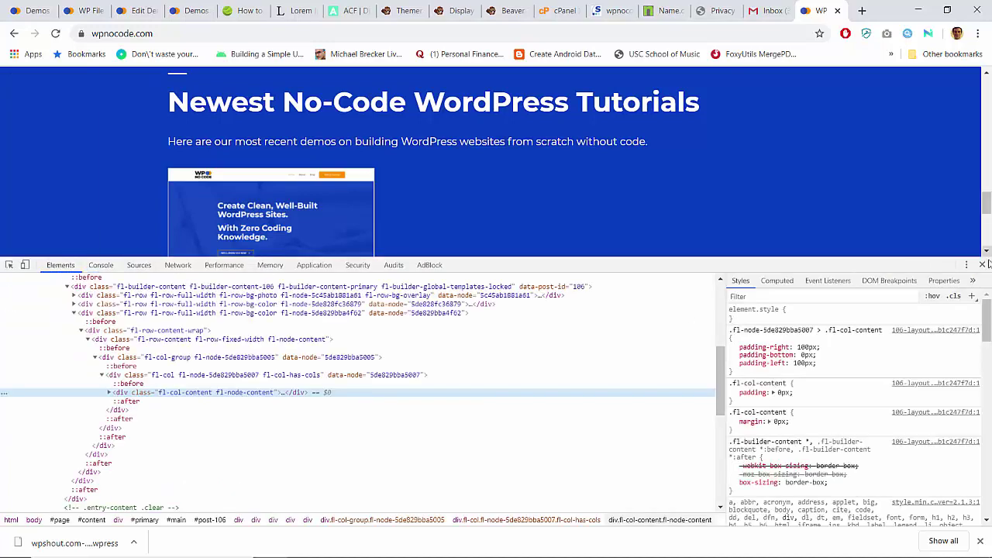
click(983, 264)
Step: Change the site address to plain http and reload the homepage
click(150, 34)
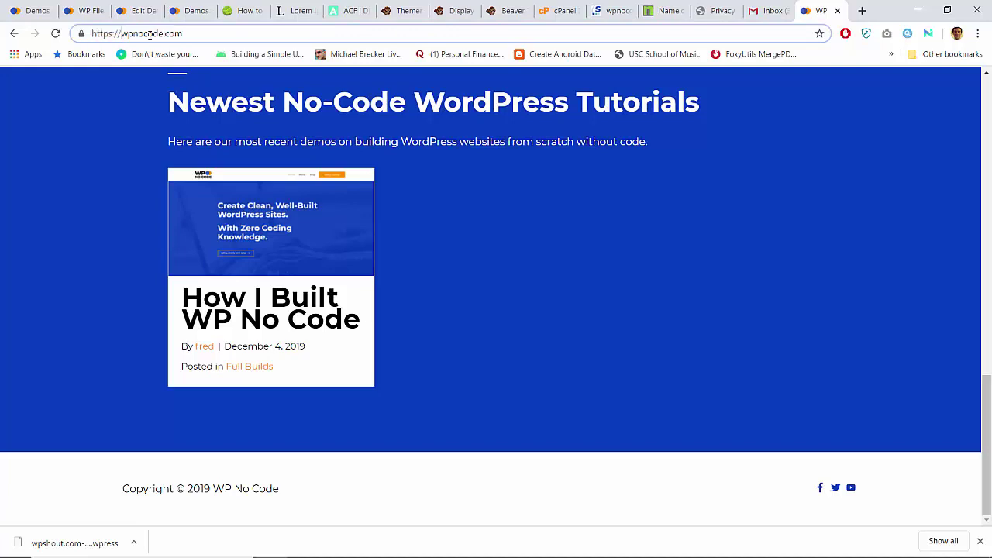
key(BackSpace)
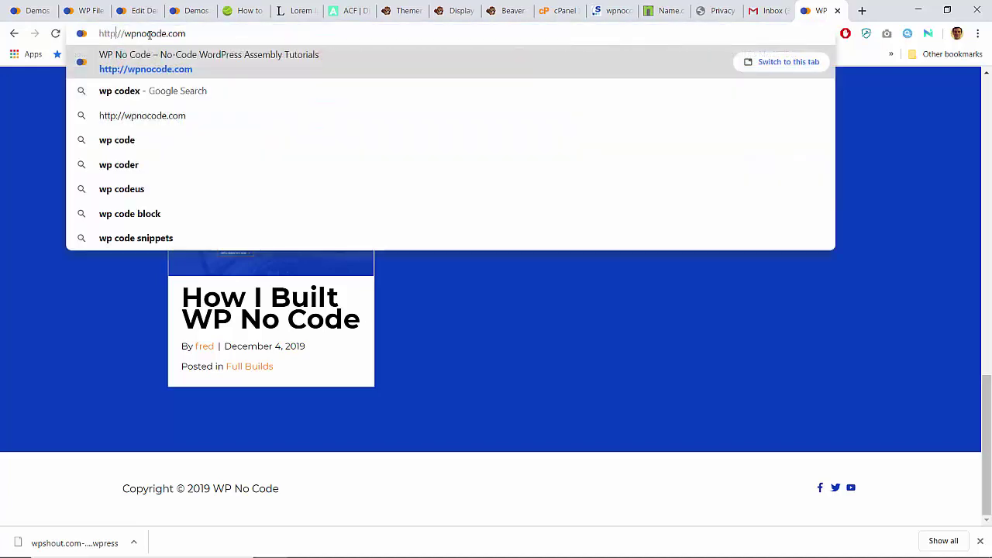
key(Return)
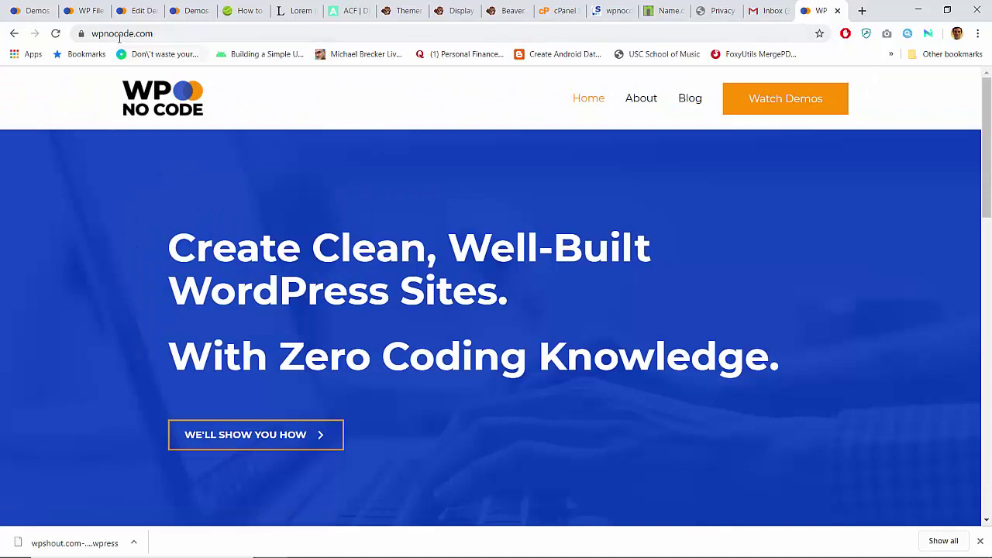
click(116, 34)
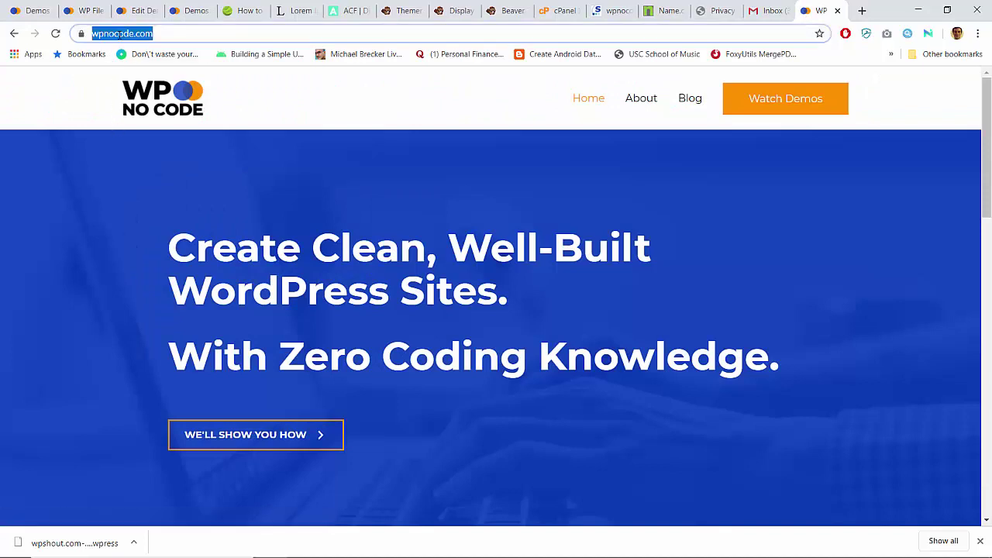
click(119, 34)
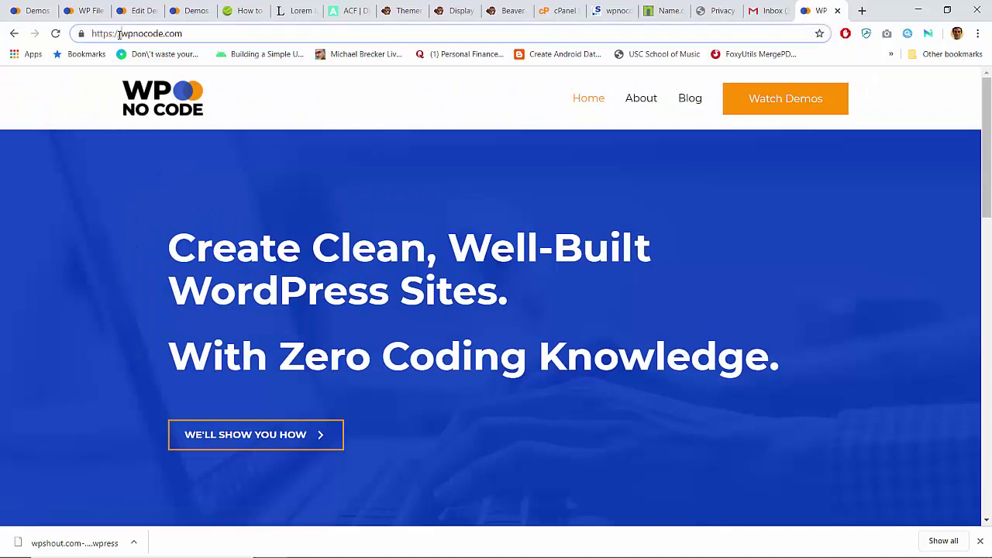
Step: Try the Blog and About pages, returning to the homepage after each 404
click(686, 103)
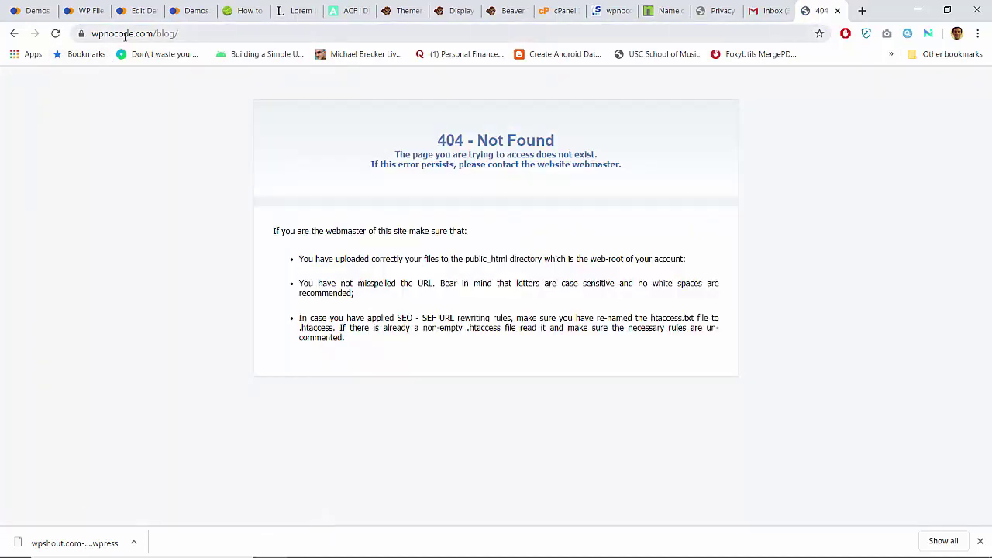
key(alt+Left)
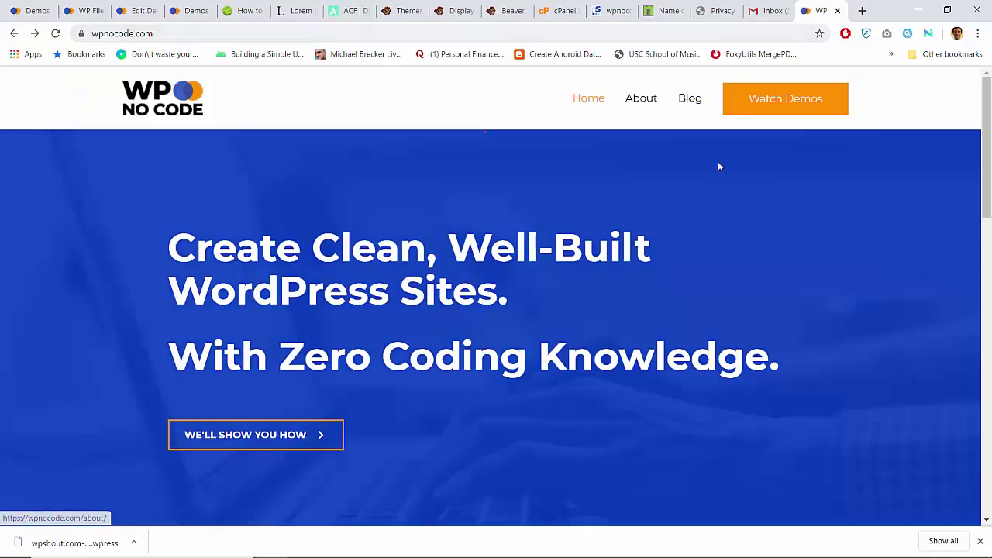
click(698, 105)
key(alt+Left)
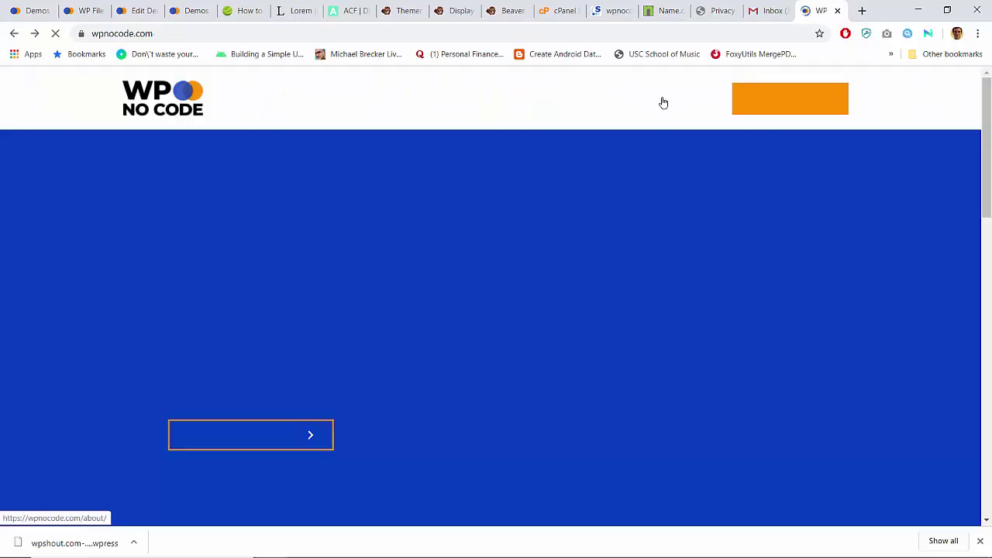
click(649, 102)
key(alt+Left)
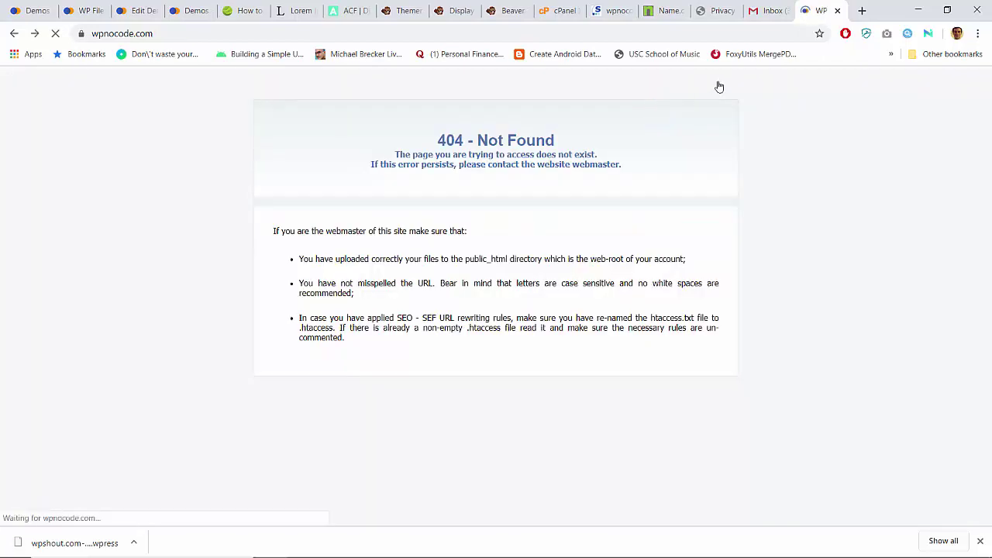
Step: Load the wpnocode.com wp-admin login page from the address bar suggestions
click(728, 34)
click(720, 29)
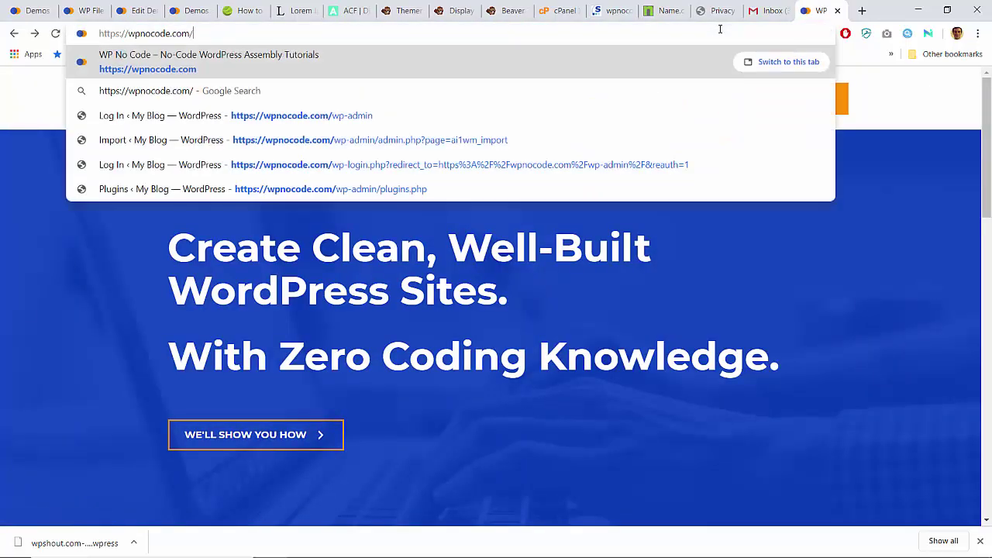
key(Down)
key(Down)
key(Return)
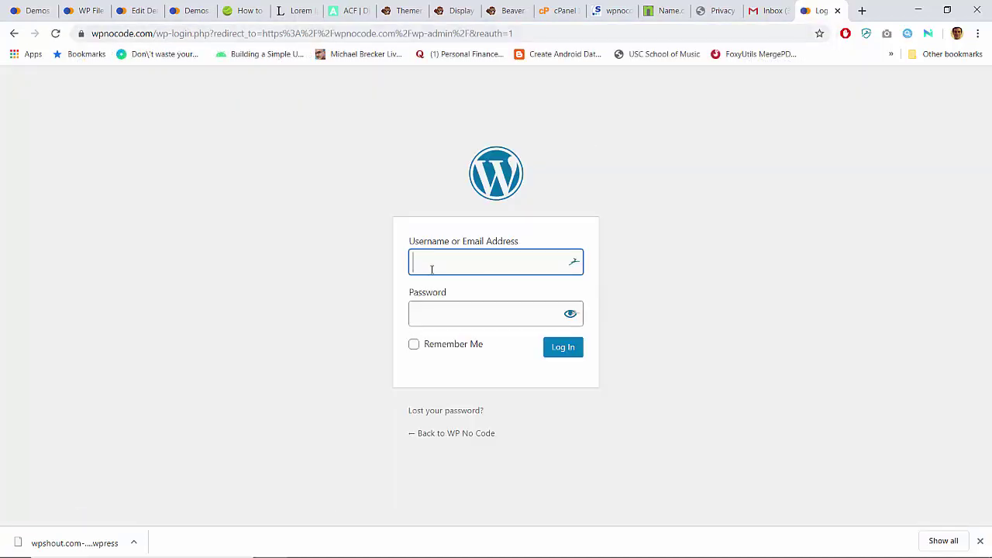
Step: Look up the site's admin username on the Users page in the other tab
click(434, 268)
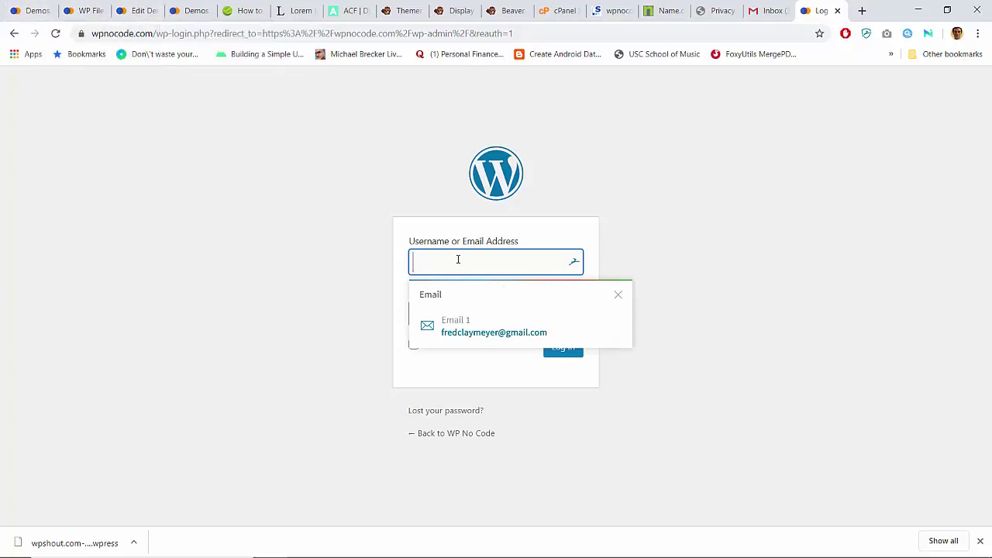
click(33, 10)
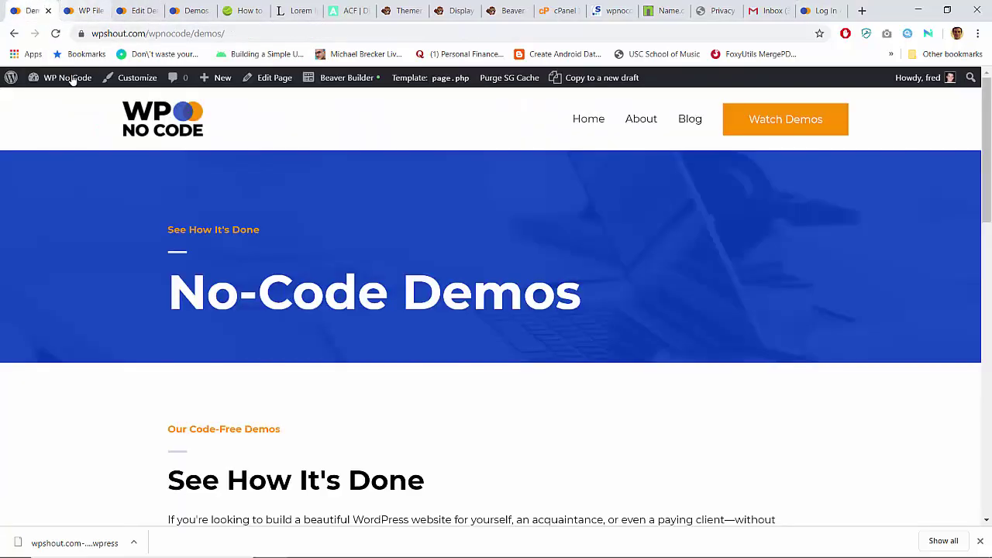
click(83, 10)
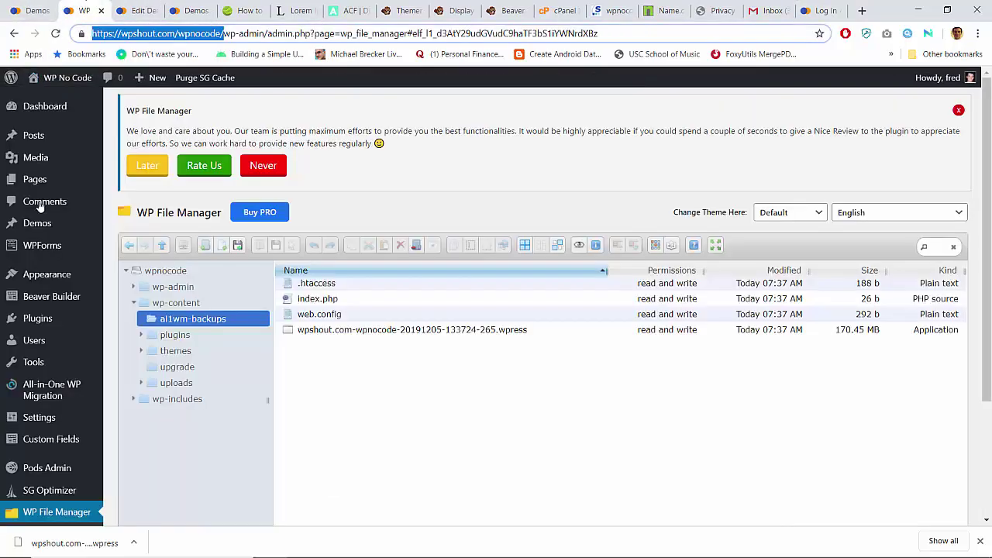
click(37, 341)
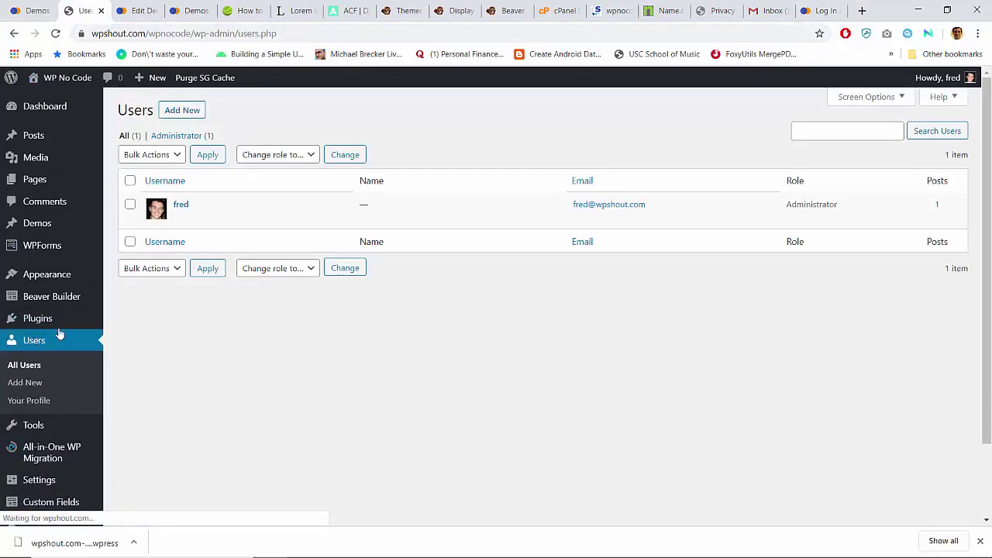
click(822, 10)
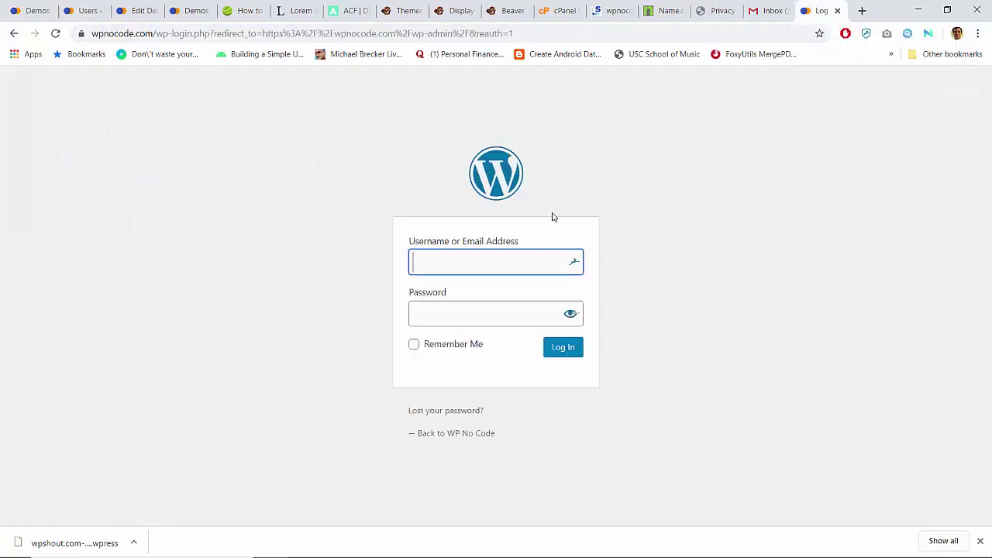
Step: Enter the account password and log in, re-entering it after the incorrect-password error
key(Tab)
text(****)
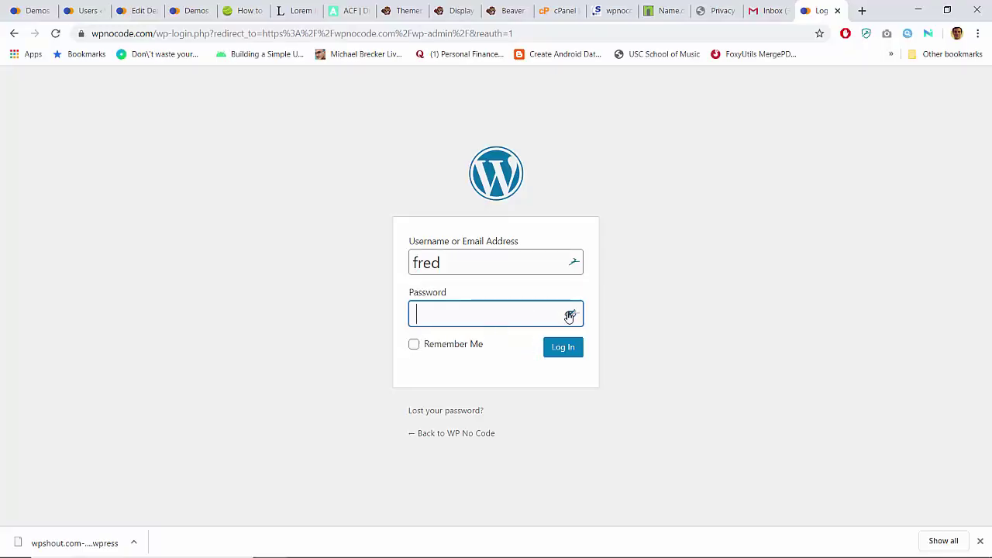
text(*)
click(565, 348)
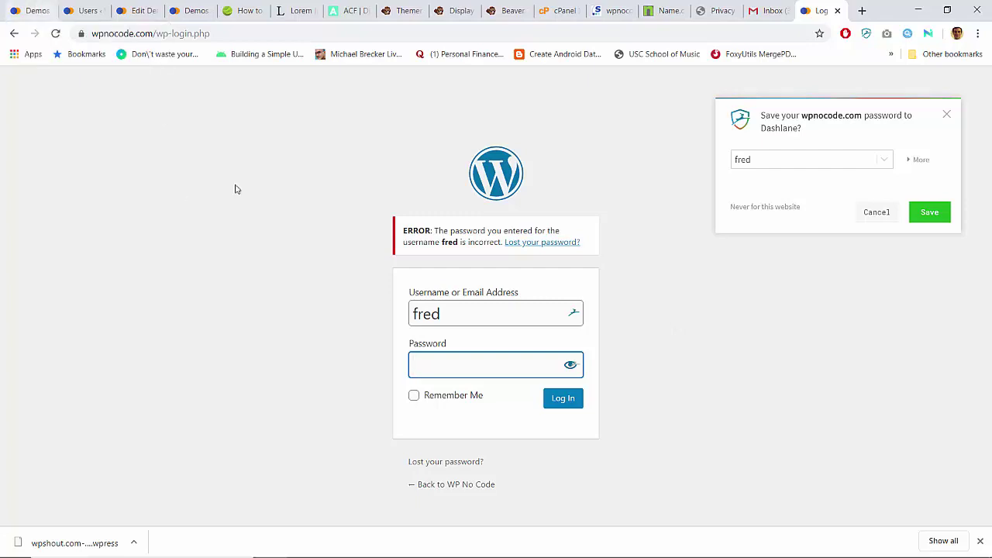
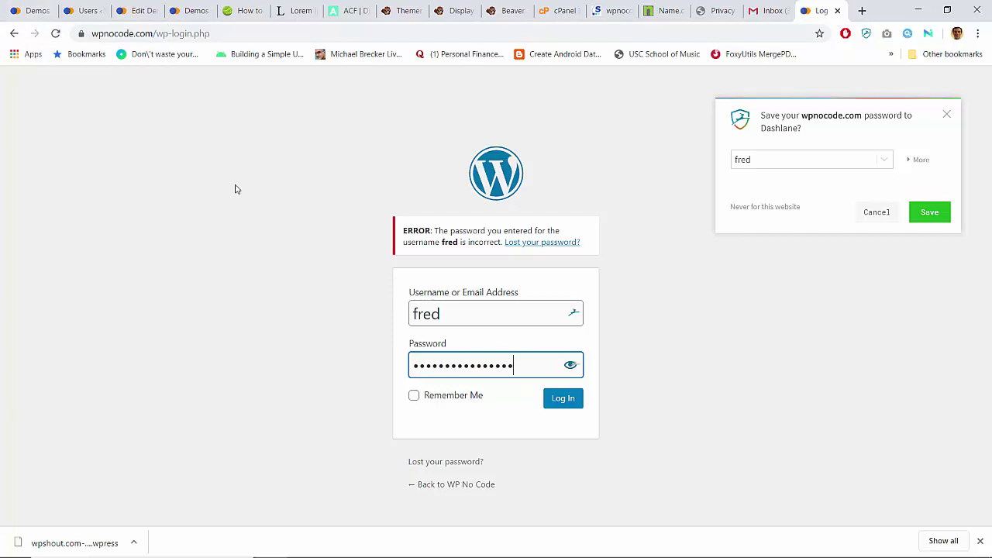
click(571, 403)
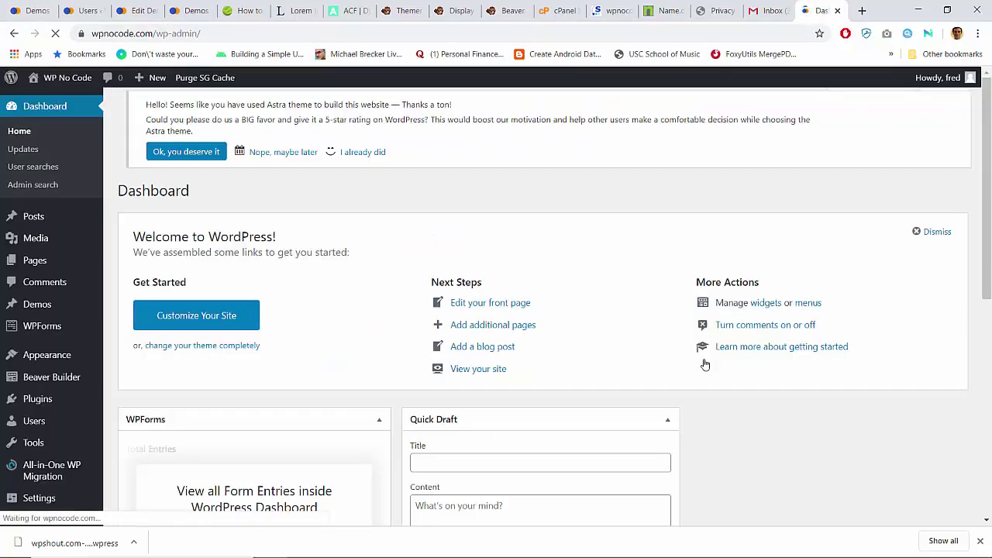
Step: Dismiss the Dashlane save-password prompt on the Dashboard
scroll(327, 290, down, 6)
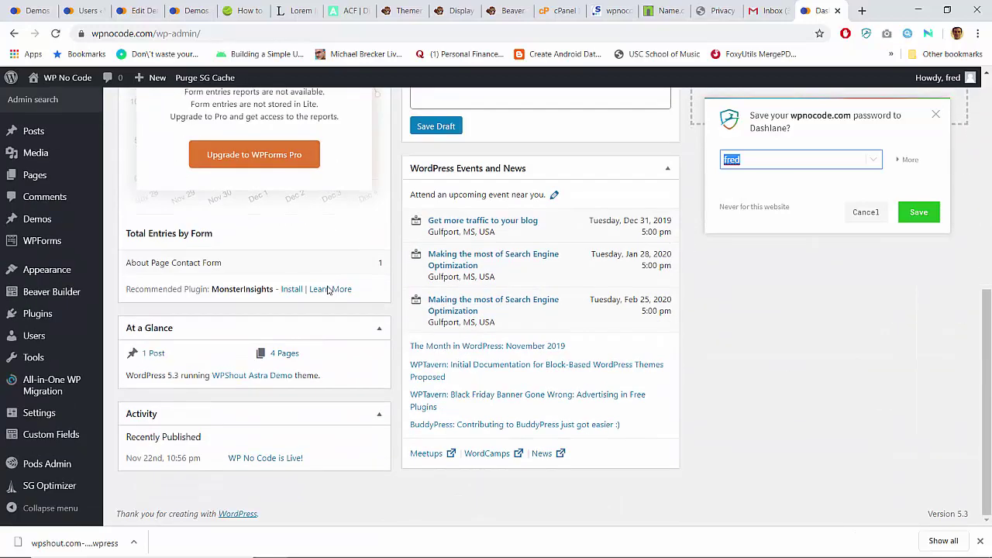
scroll(327, 289, up, 2)
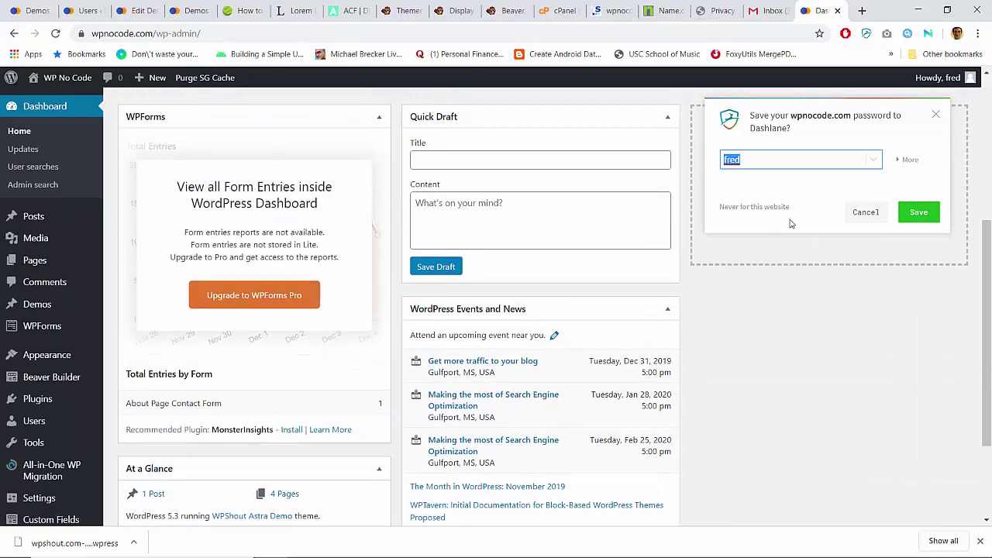
click(935, 117)
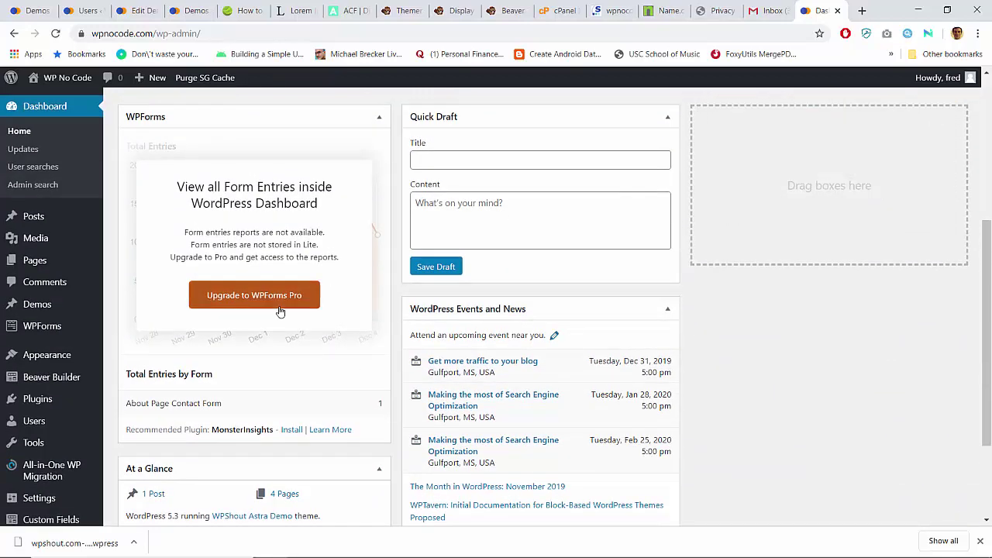
scroll(279, 310, up, 4)
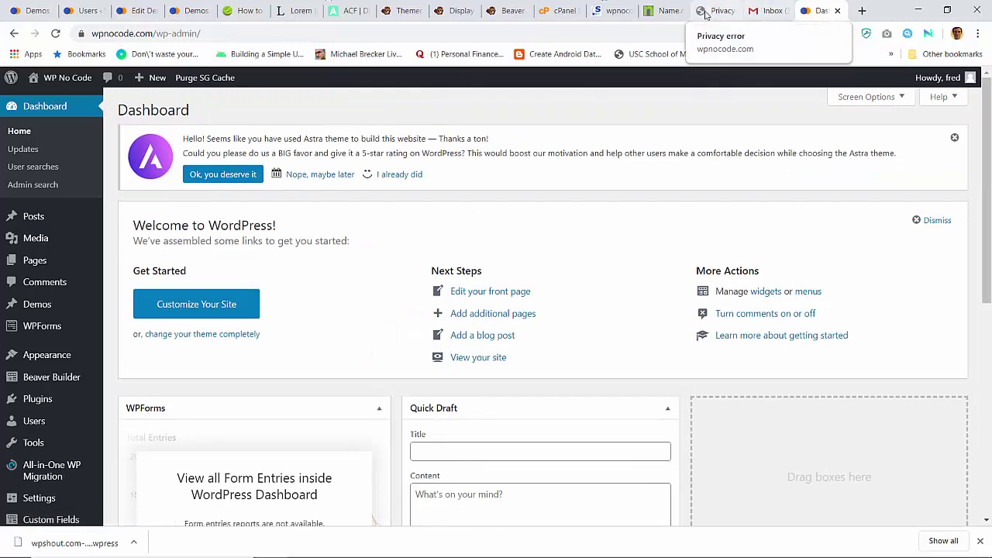
Step: Load wpnocode.com in a new tab, confirm About still returns 404, and return to the Dashboard
key(ctrl+t)
text(wpno)
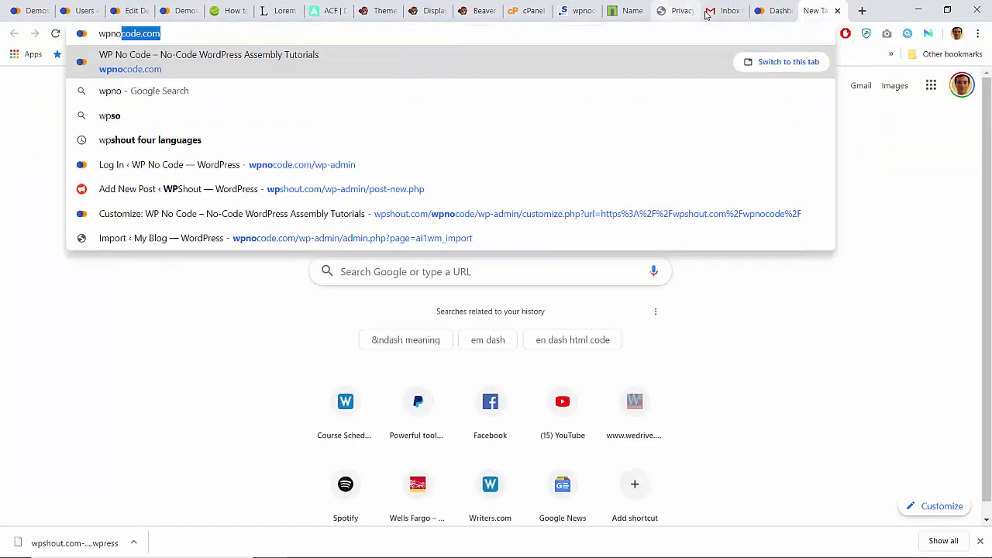
key(Right)
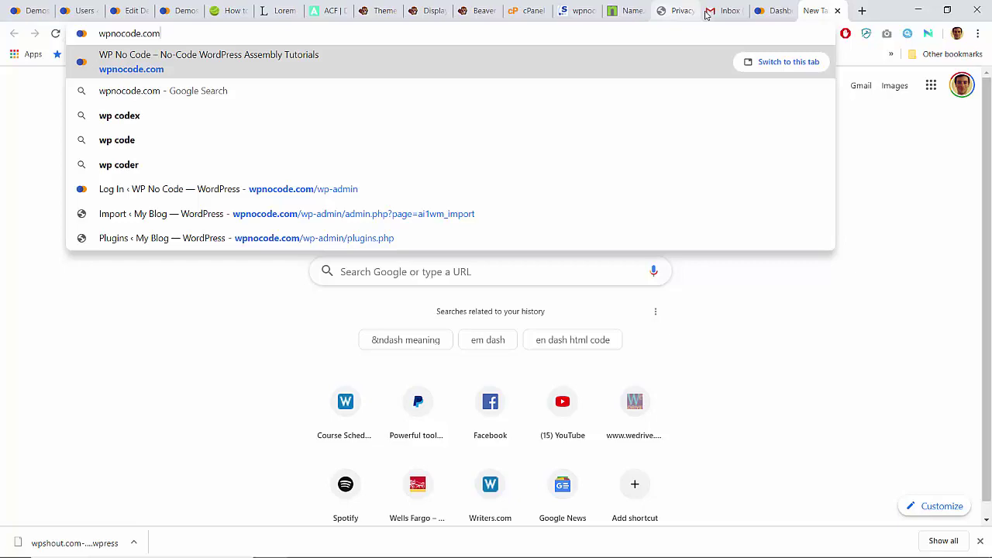
key(Return)
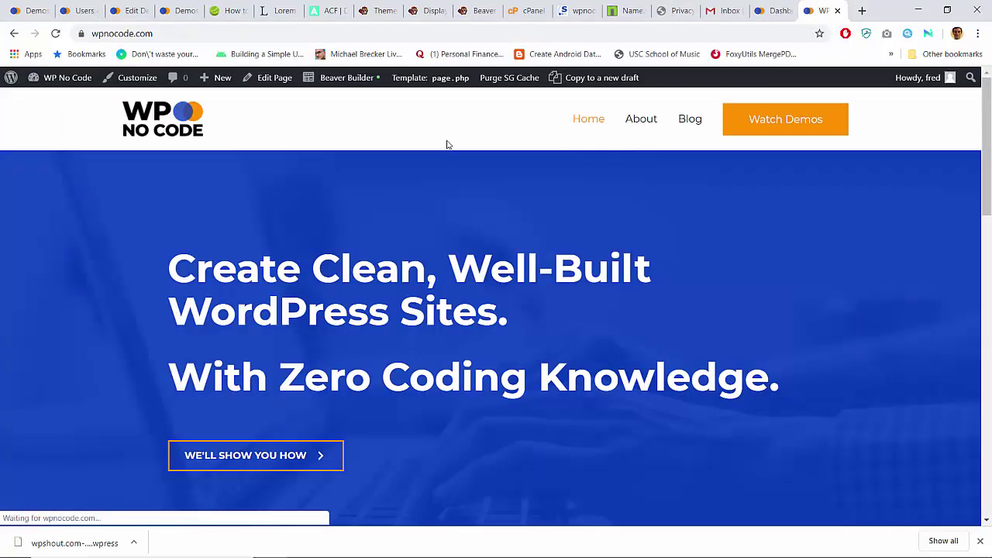
scroll(446, 144, down, 10)
scroll(447, 145, up, 10)
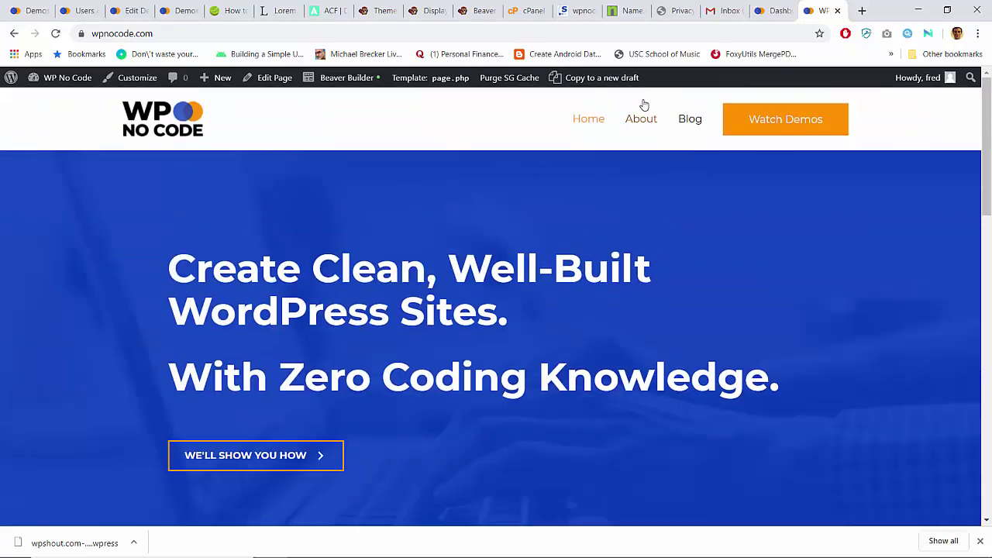
click(636, 115)
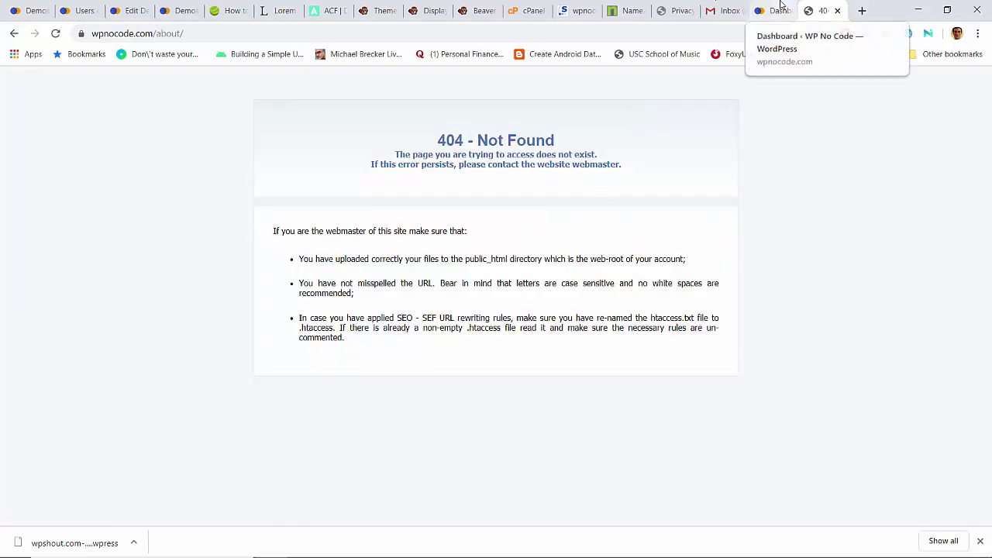
click(777, 10)
scroll(110, 330, down, 7)
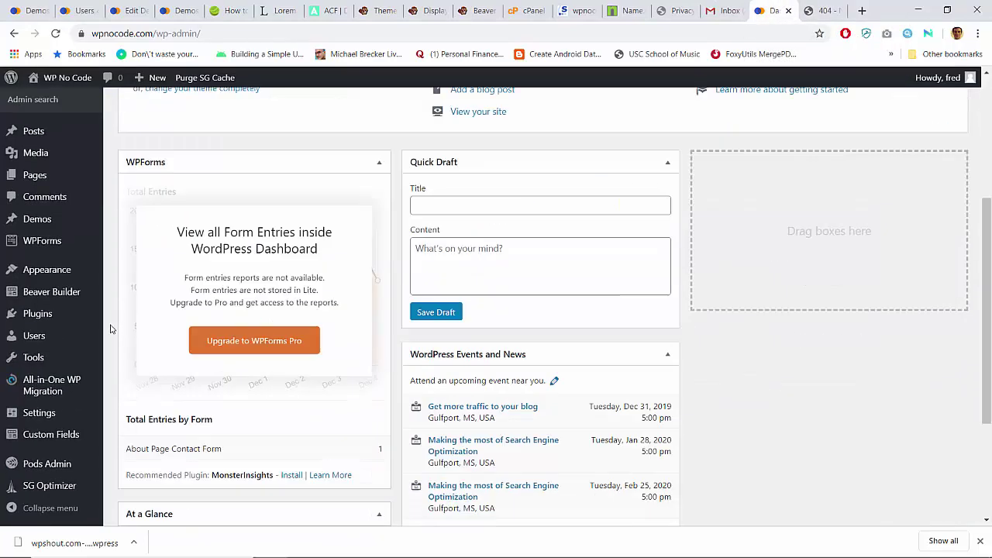
Step: Re-save the Post name structure in Settings > Permalinks, then view the About page tab
scroll(110, 330, up, 7)
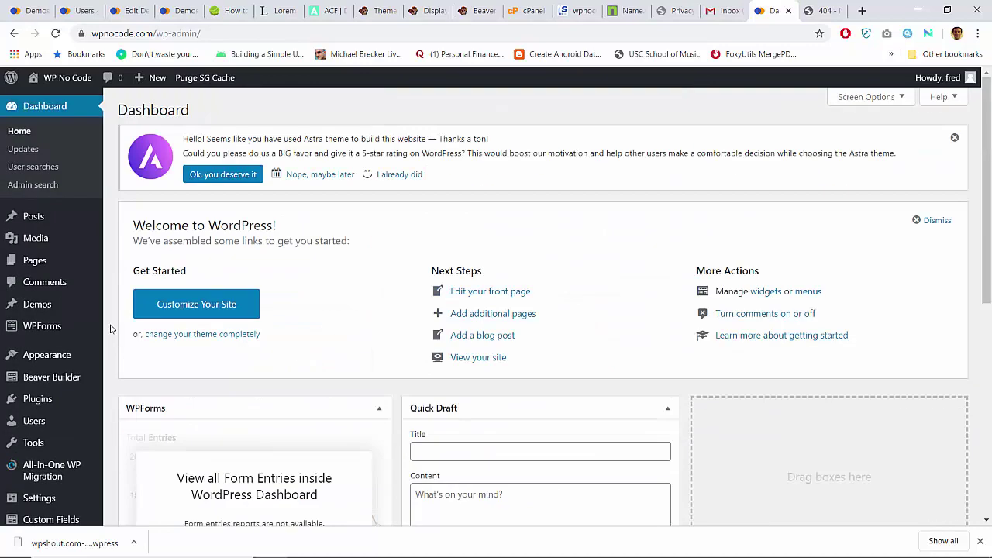
scroll(110, 329, down, 6)
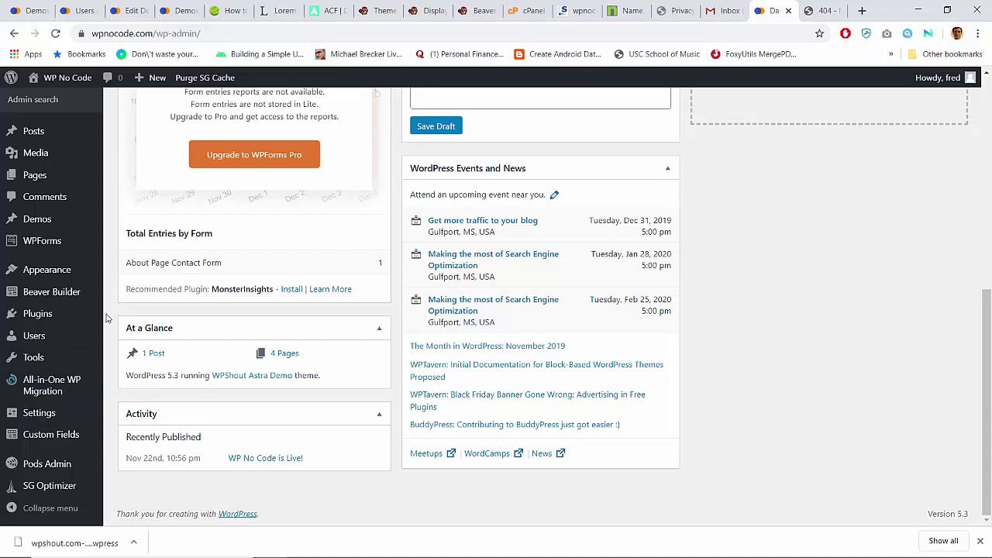
mouse_move(48, 317)
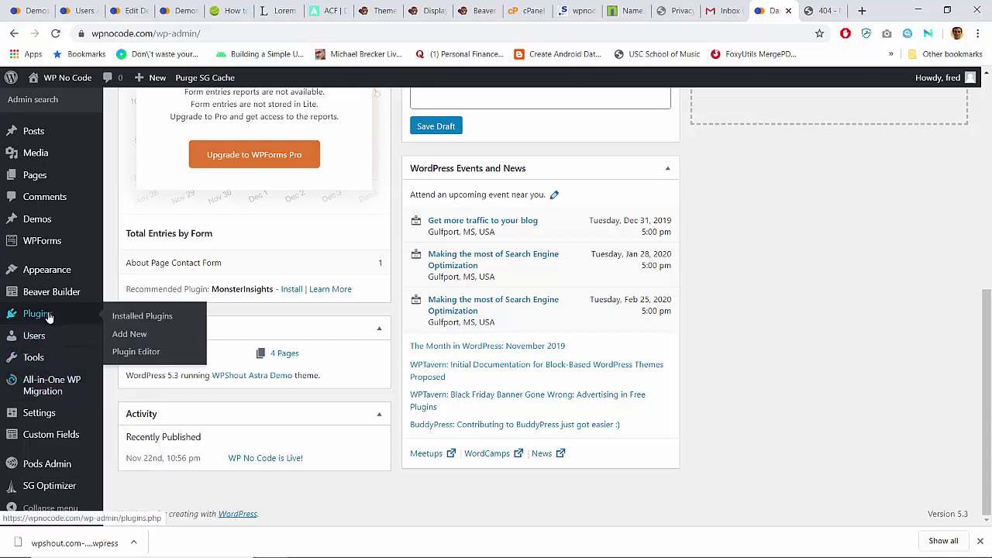
mouse_move(44, 414)
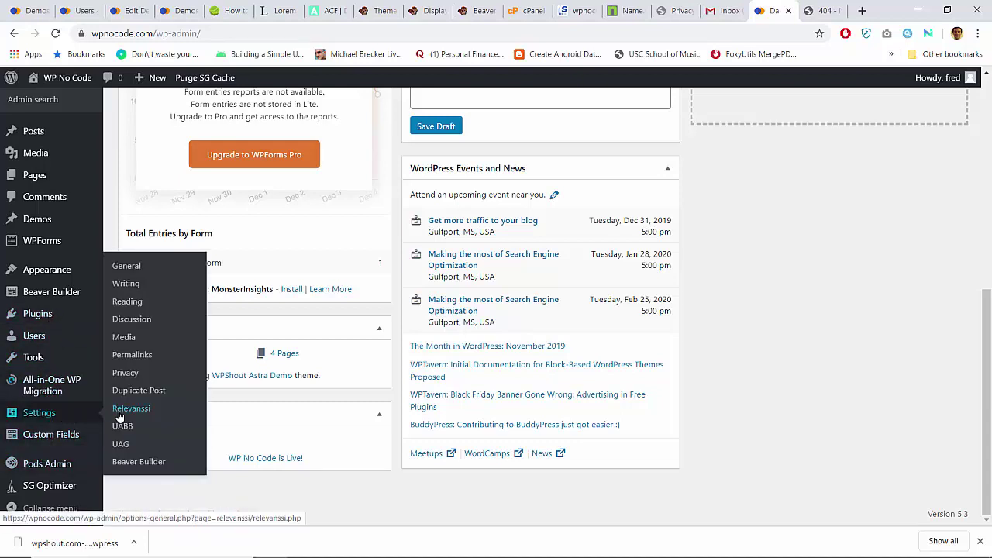
click(130, 355)
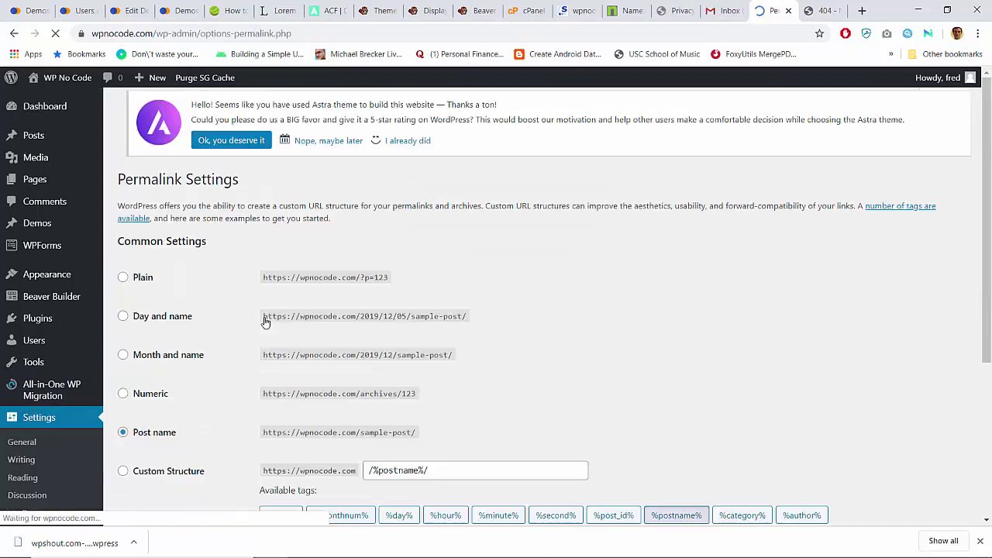
scroll(265, 321, down, 3)
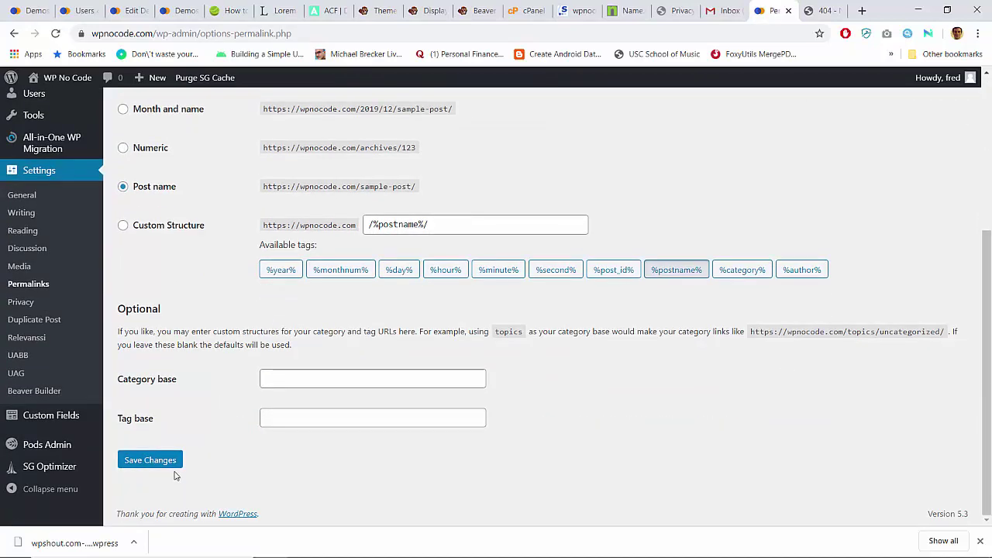
click(165, 464)
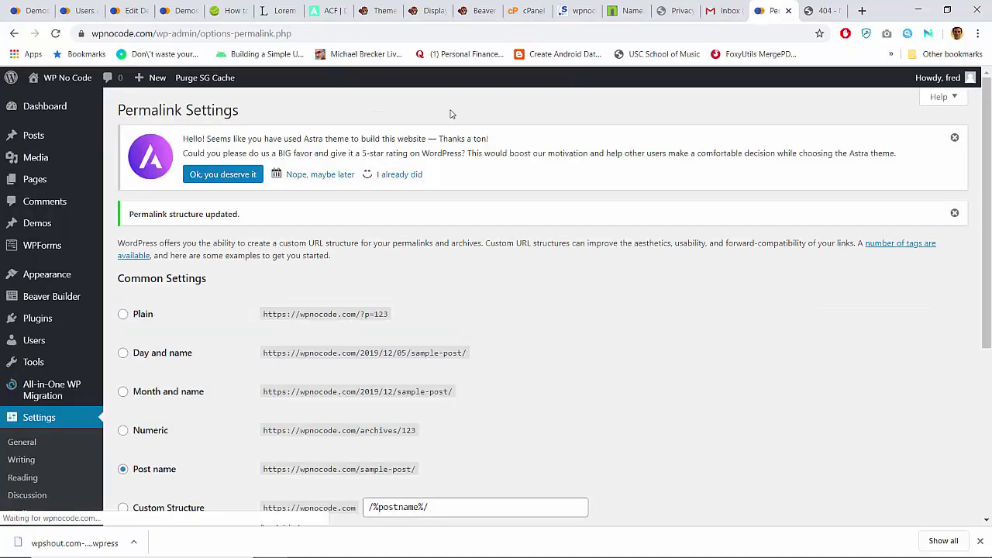
click(828, 7)
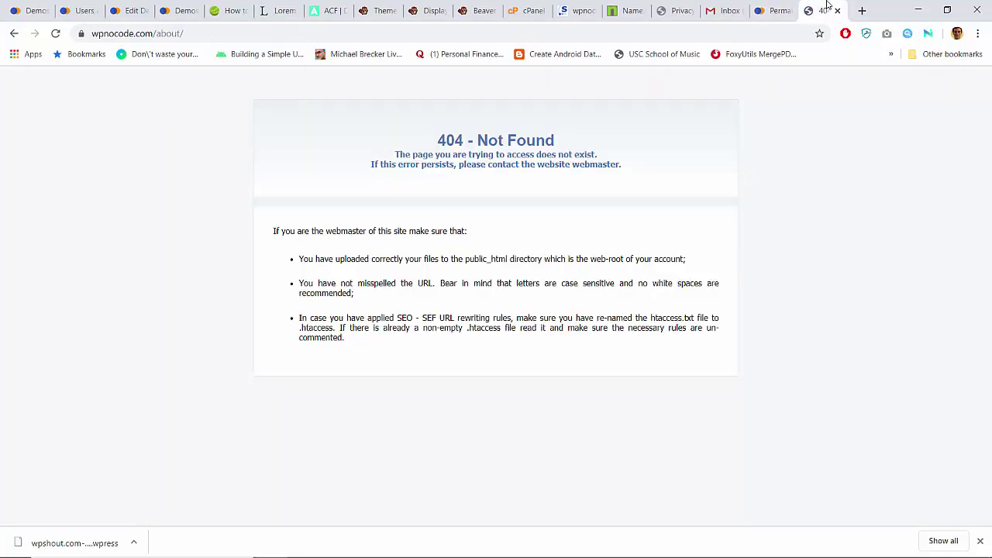
Step: Reload the About page so it loads, then open the Blog page
click(426, 34)
key(Return)
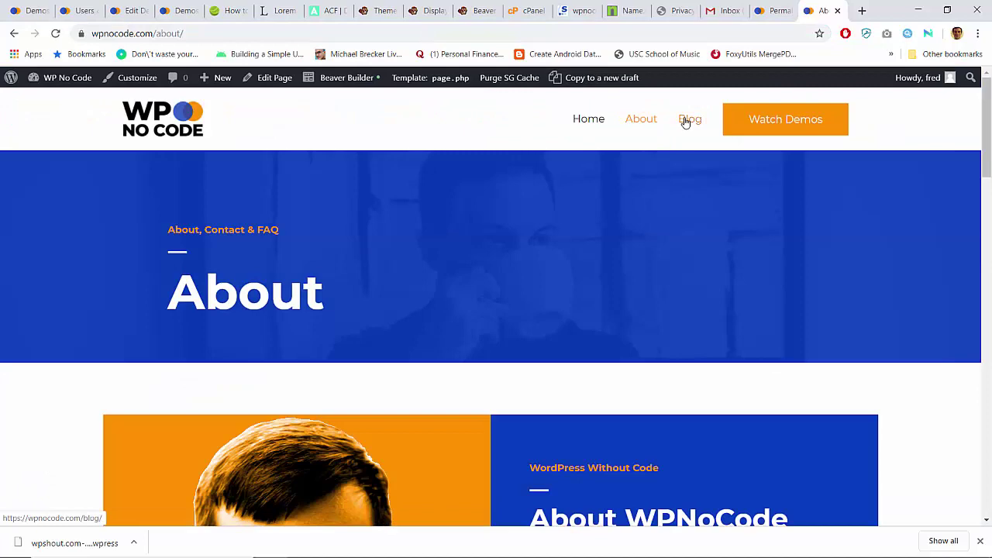
click(690, 120)
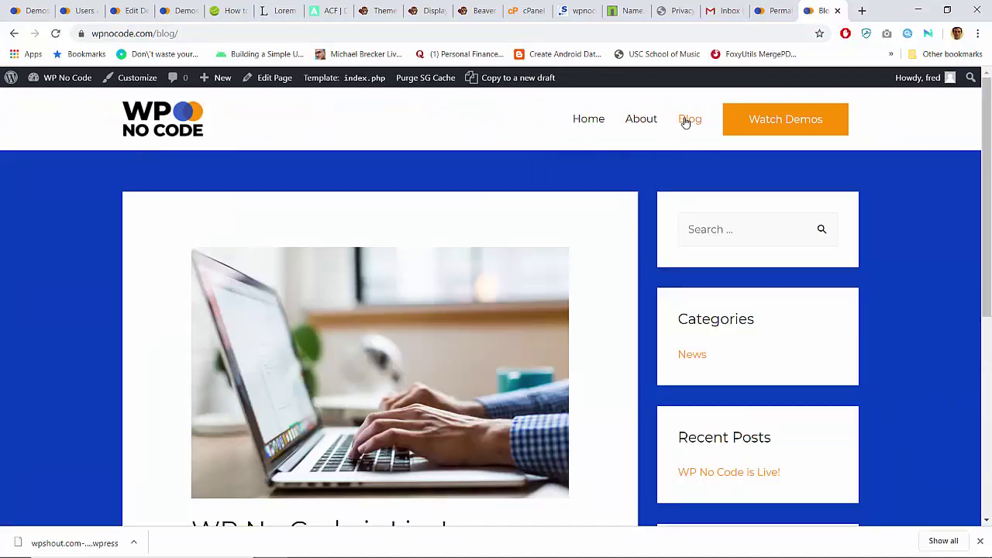
scroll(685, 122, down, 5)
scroll(644, 156, up, 5)
scroll(643, 156, down, 5)
scroll(644, 156, up, 5)
Step: Re-save the permalink settings and reload the Blog page
click(773, 11)
scroll(359, 390, down, 4)
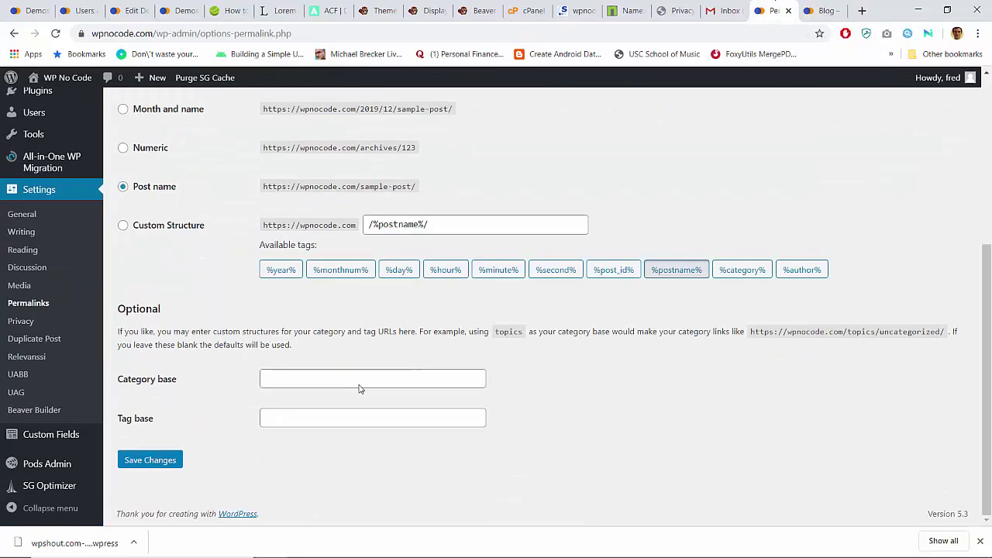
key(Return)
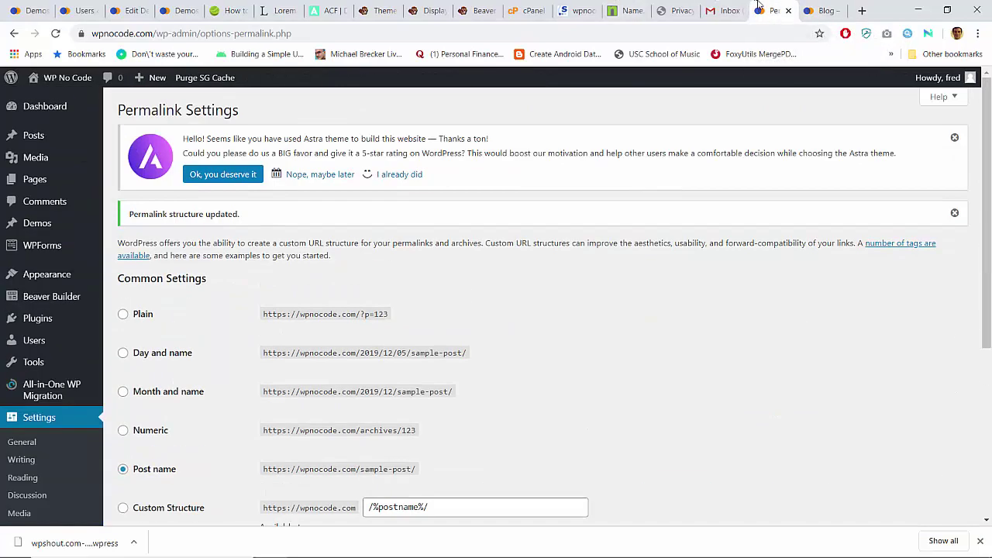
click(806, 9)
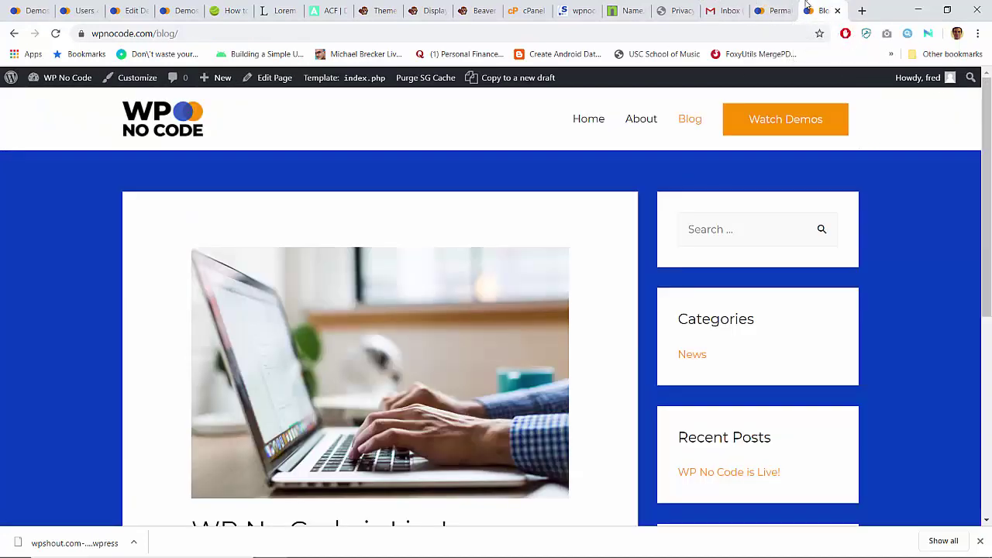
click(717, 34)
key(Return)
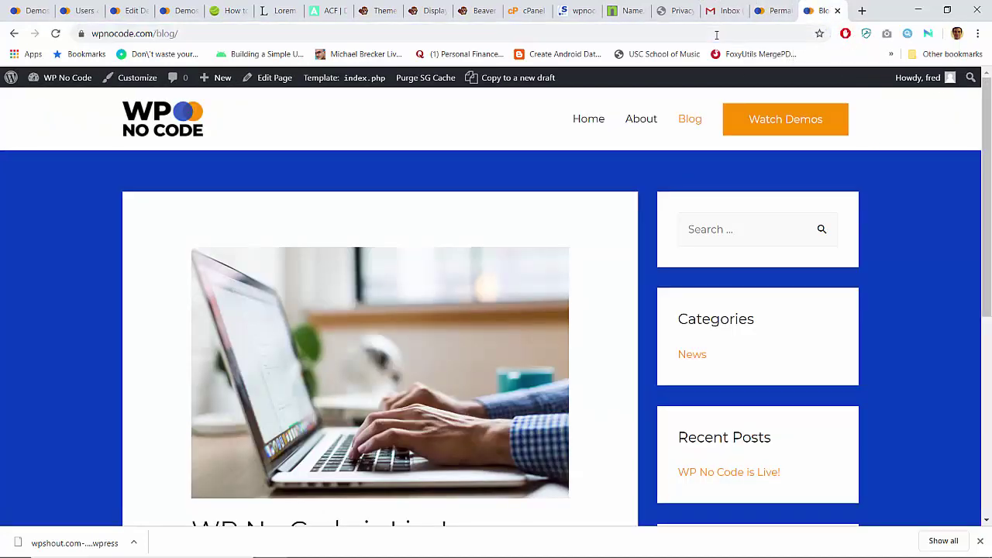
Step: Open the Demos page and the 'How I Built WP No Code' demo post, scrolling through it
click(757, 119)
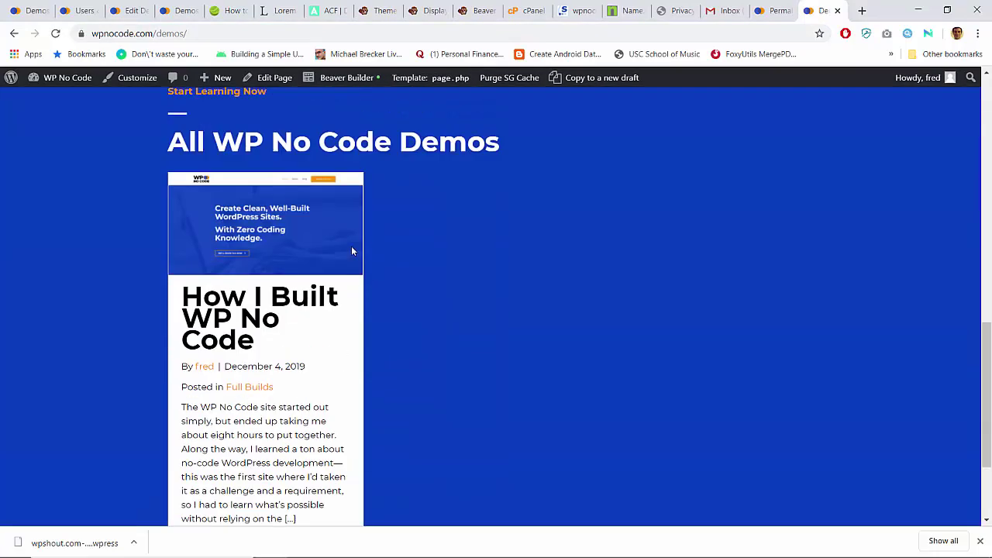
click(251, 341)
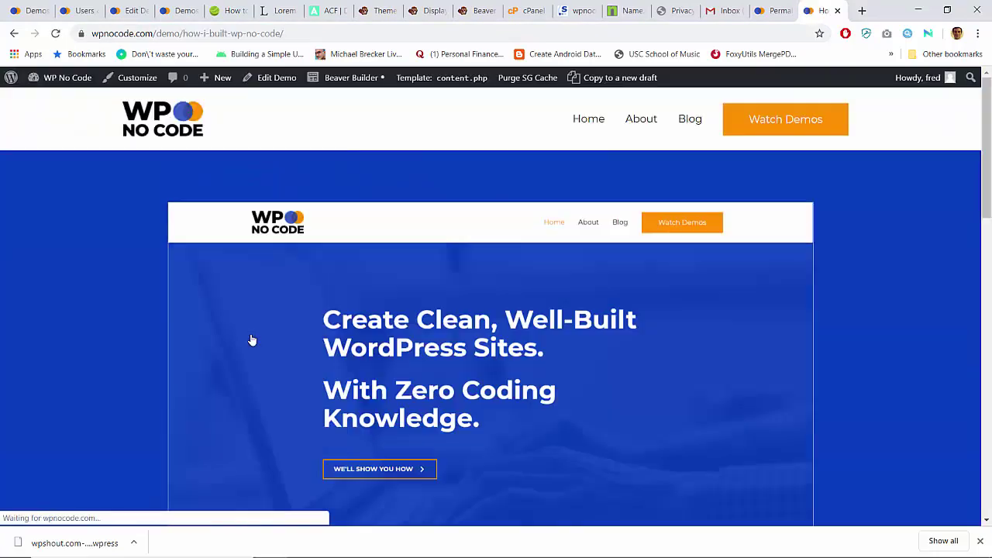
scroll(252, 342, down, 15)
scroll(252, 341, up, 8)
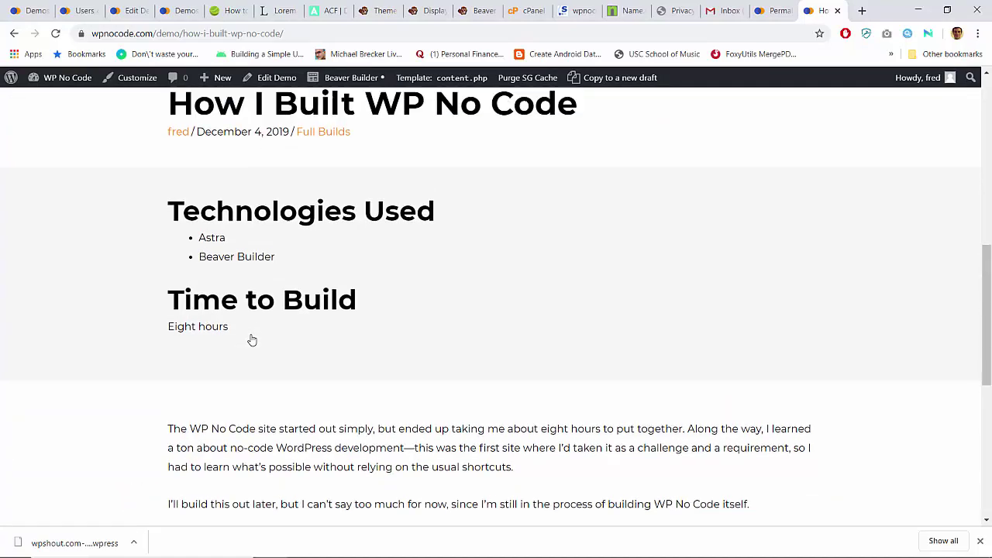
scroll(252, 340, down, 4)
scroll(252, 341, down, 2)
scroll(252, 340, up, 8)
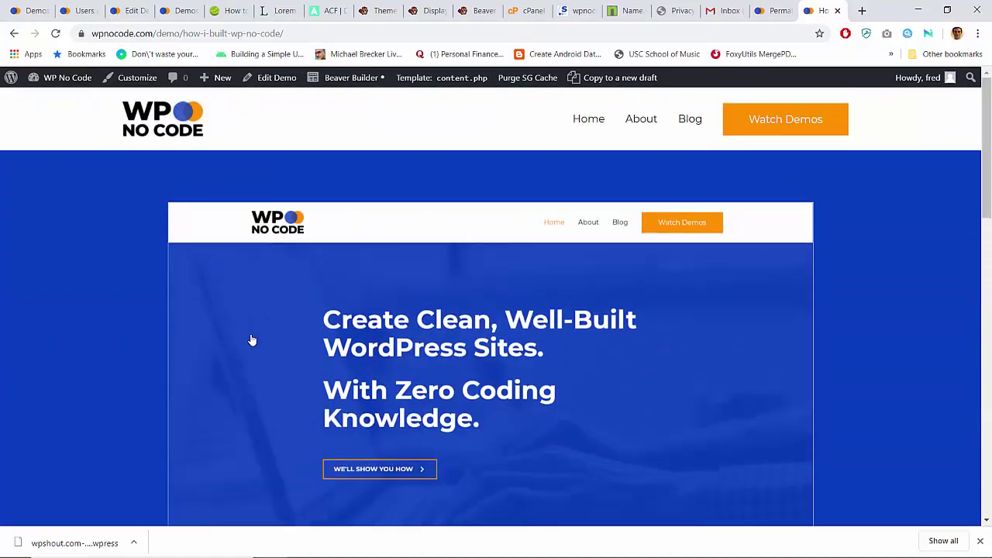
scroll(252, 341, down, 8)
scroll(252, 340, up, 3)
scroll(252, 341, down, 1)
scroll(252, 341, up, 2)
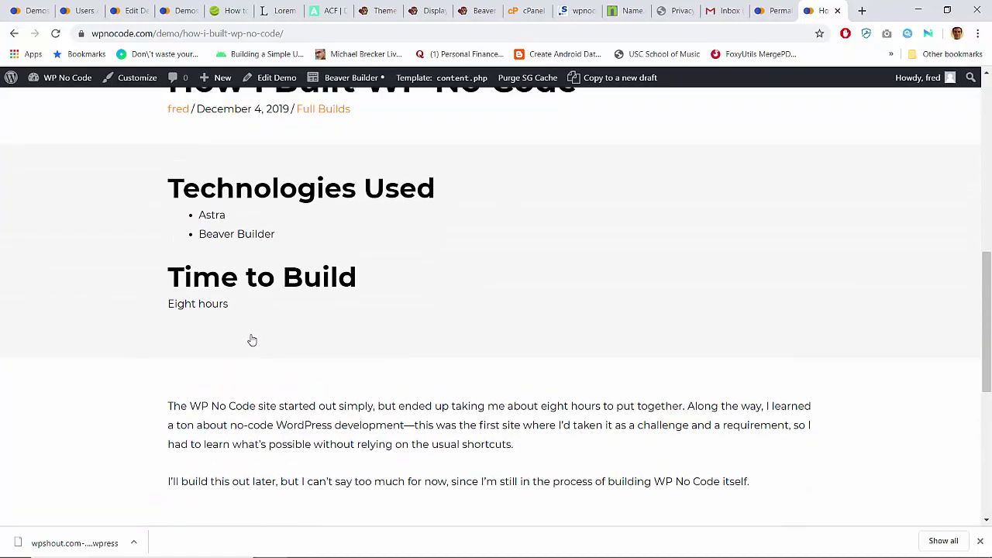
scroll(252, 340, down, 5)
scroll(252, 340, up, 10)
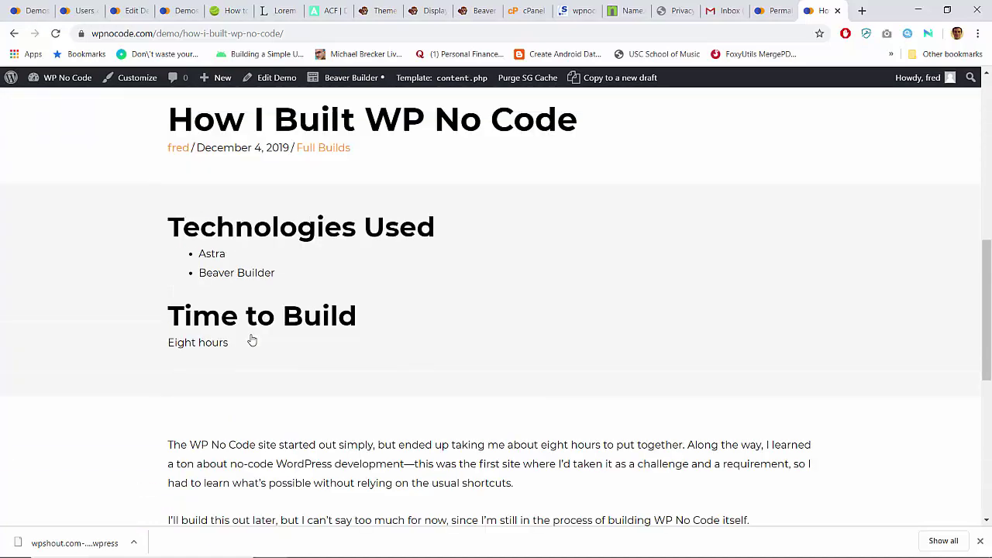
scroll(252, 340, down, 8)
scroll(252, 340, up, 6)
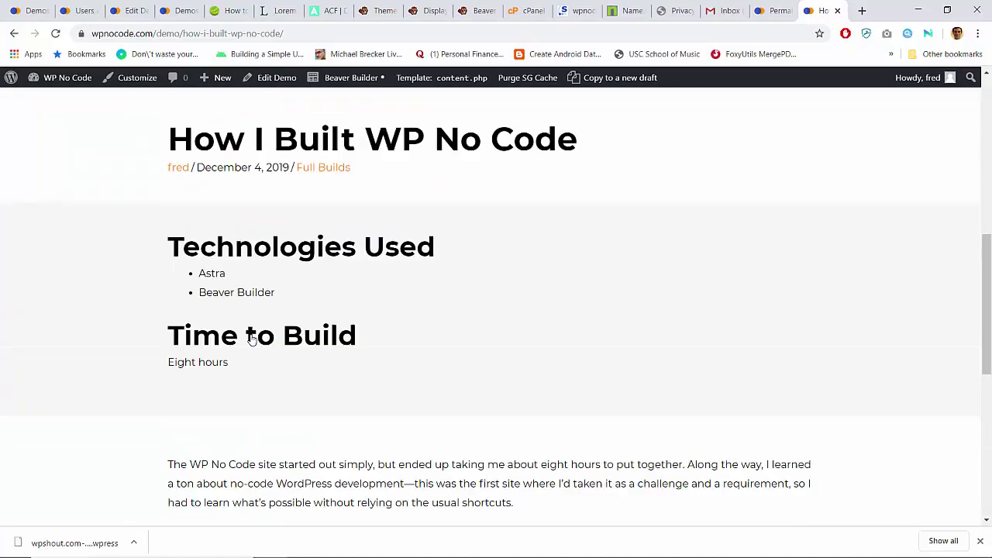
scroll(252, 340, down, 1)
Step: Open the Single Demo Themer layout from the admin bar's Beaver Builder menu, then return to Permalink Settings
scroll(252, 341, down, 4)
scroll(252, 341, up, 3)
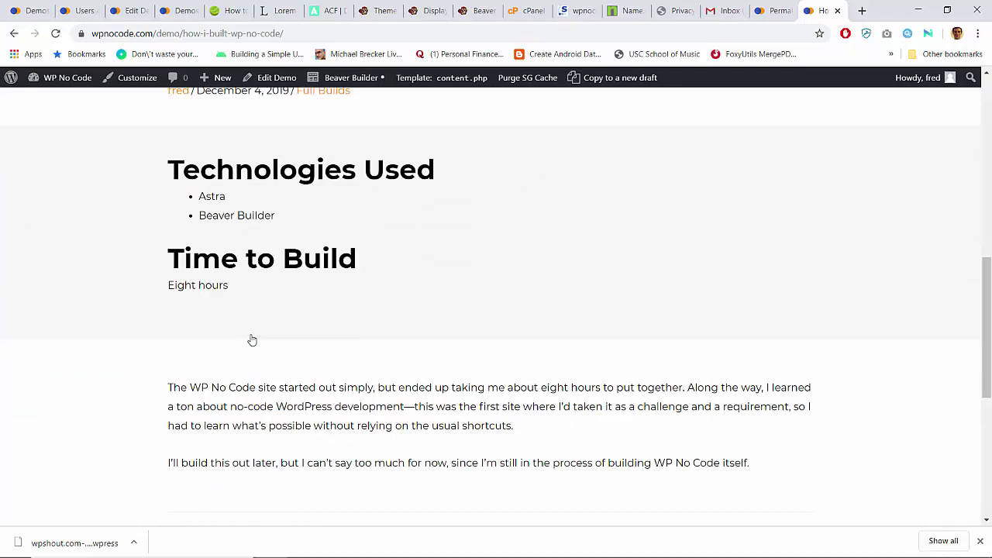
mouse_move(341, 78)
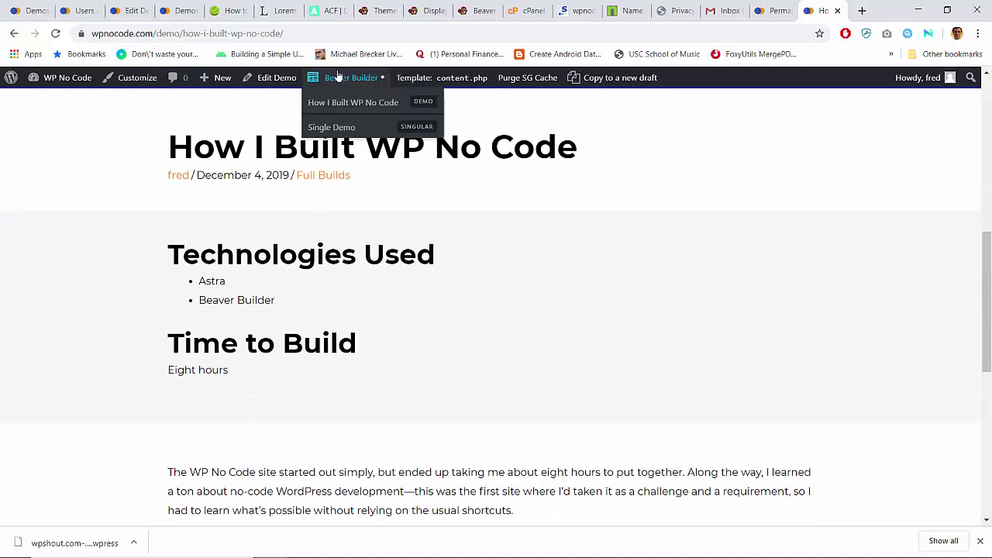
click(336, 127)
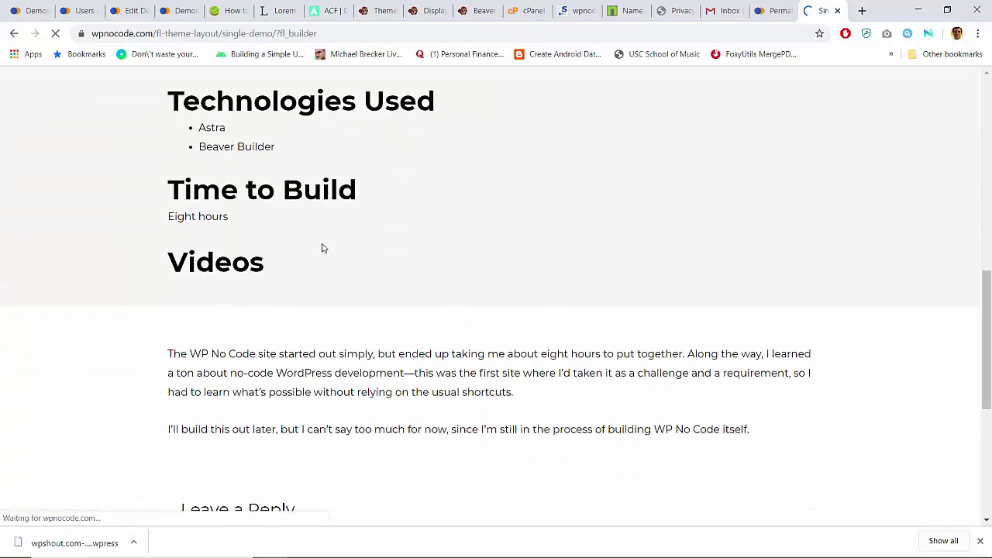
mouse_move(308, 289)
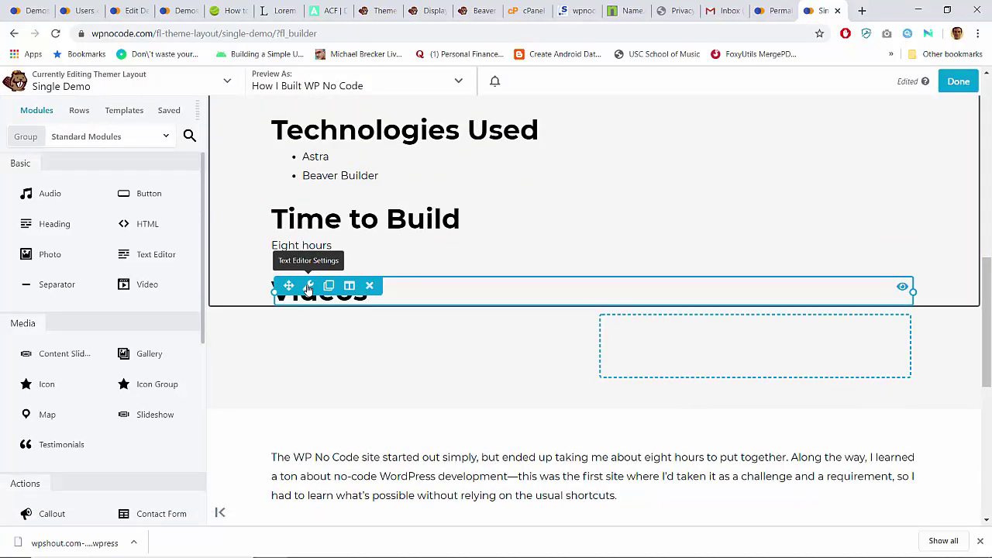
click(775, 10)
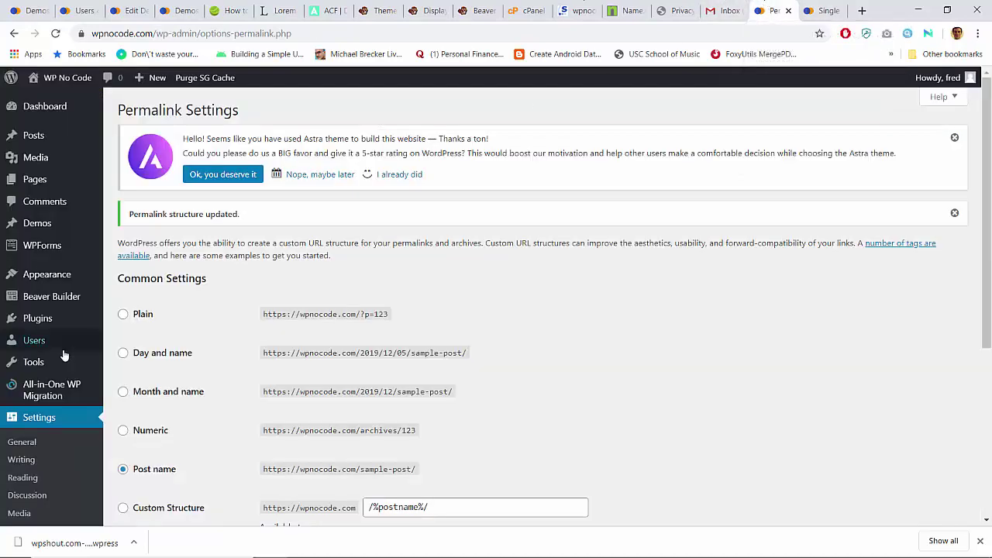
Step: Open 'How I Built WP No Code' from Demos > All Demos and check its empty Video Playlist field
mouse_move(62, 350)
click(43, 223)
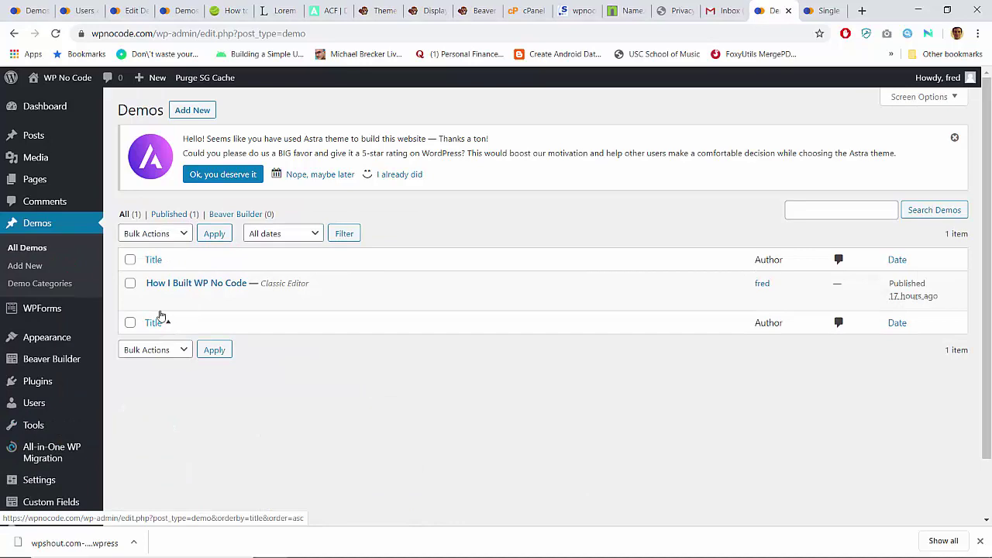
click(154, 302)
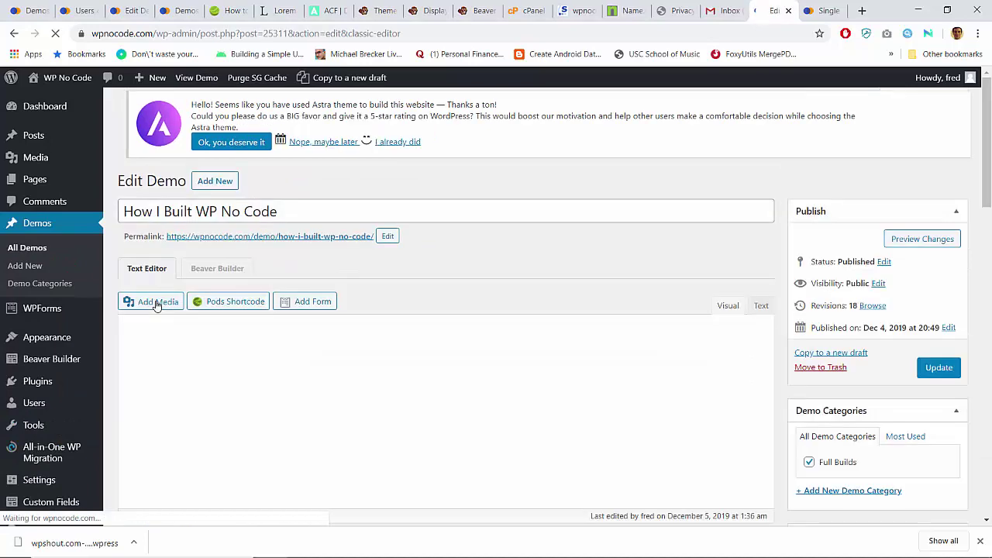
scroll(155, 304, down, 15)
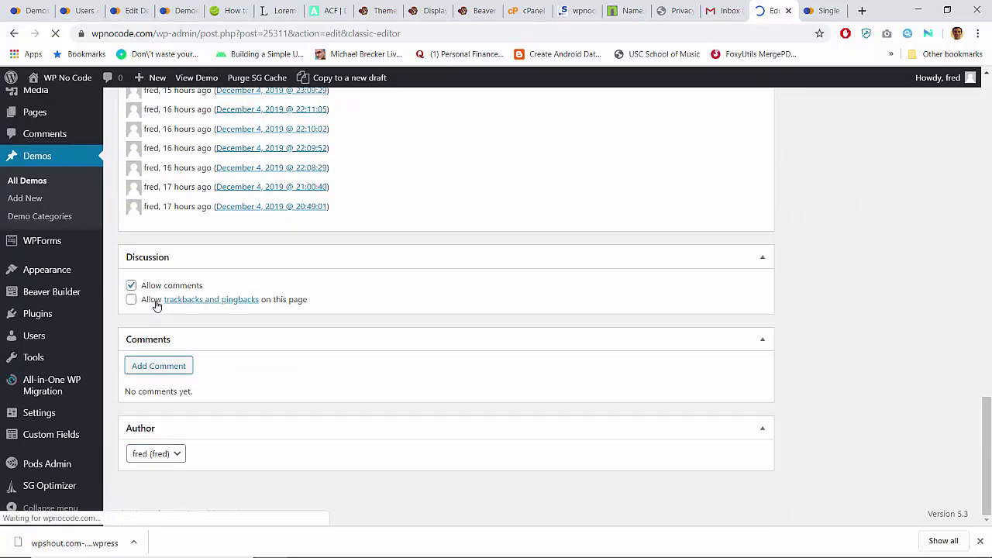
scroll(156, 305, up, 10)
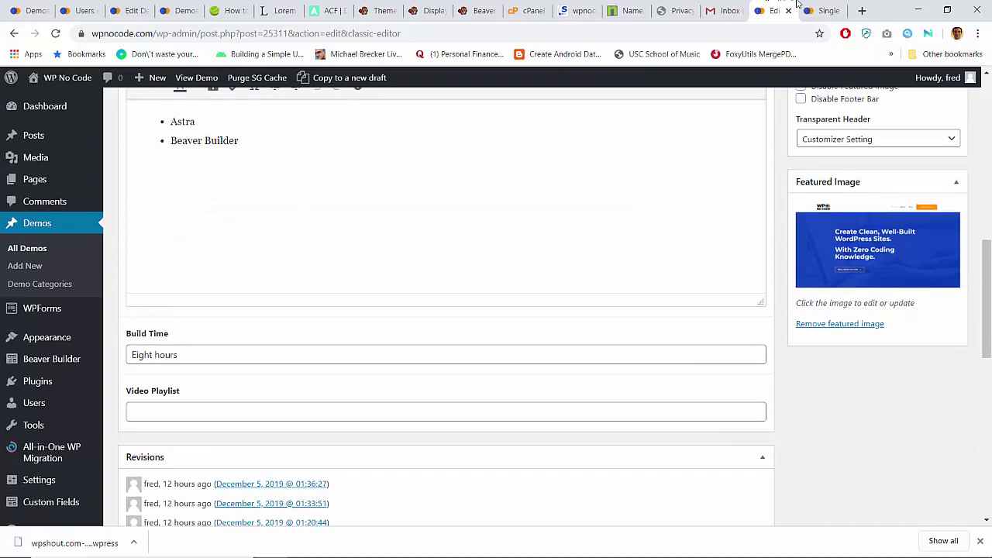
click(810, 9)
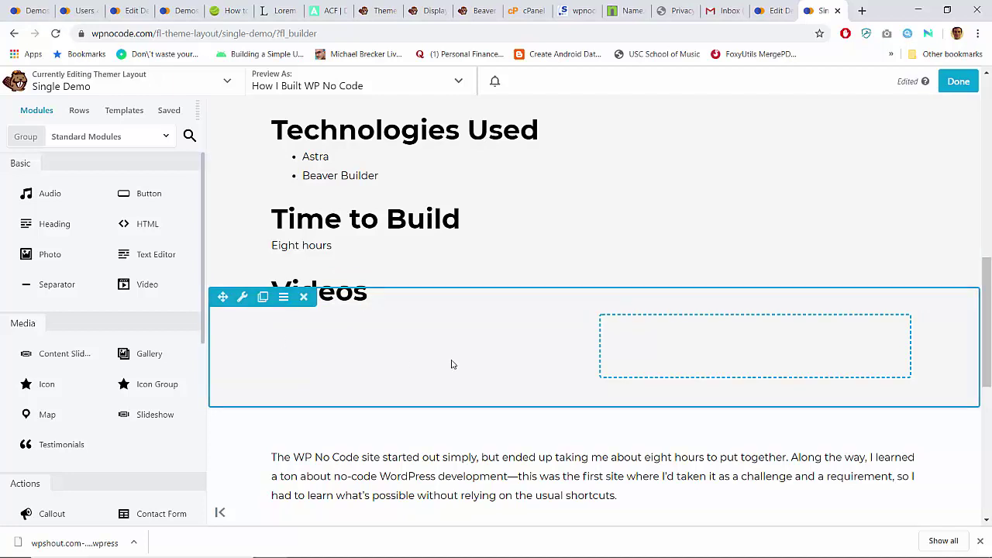
key(ctrl+t)
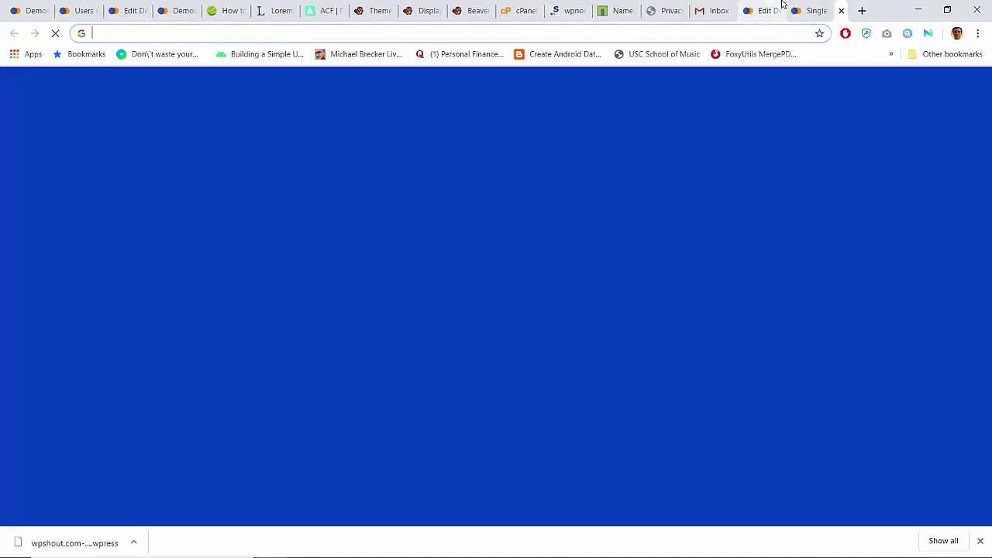
Step: Search YouTube for 'mehldau' and copy the Brad Mehldau Trio | Concert in Toulouse video link
text(youtube.com)
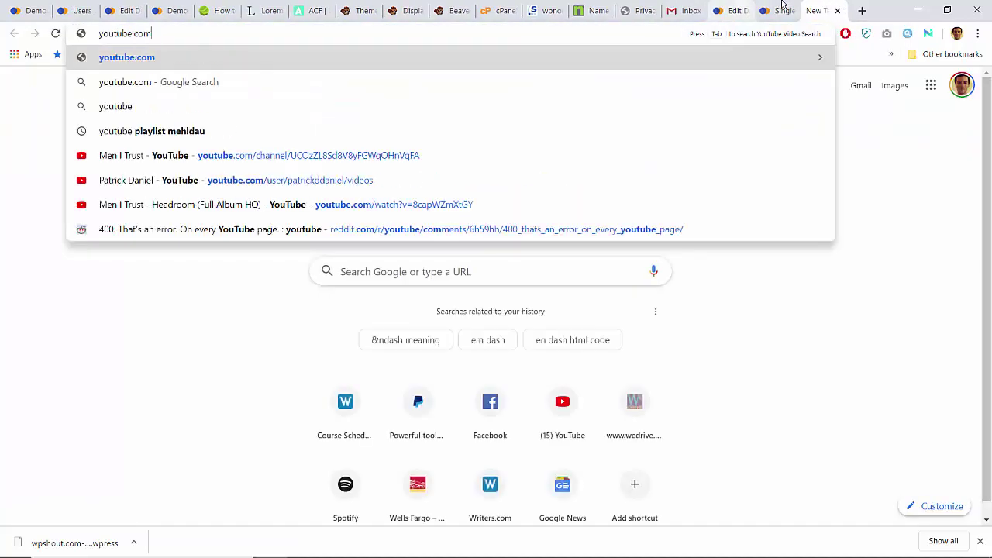
key(Tab)
text(mehldau)
key(Return)
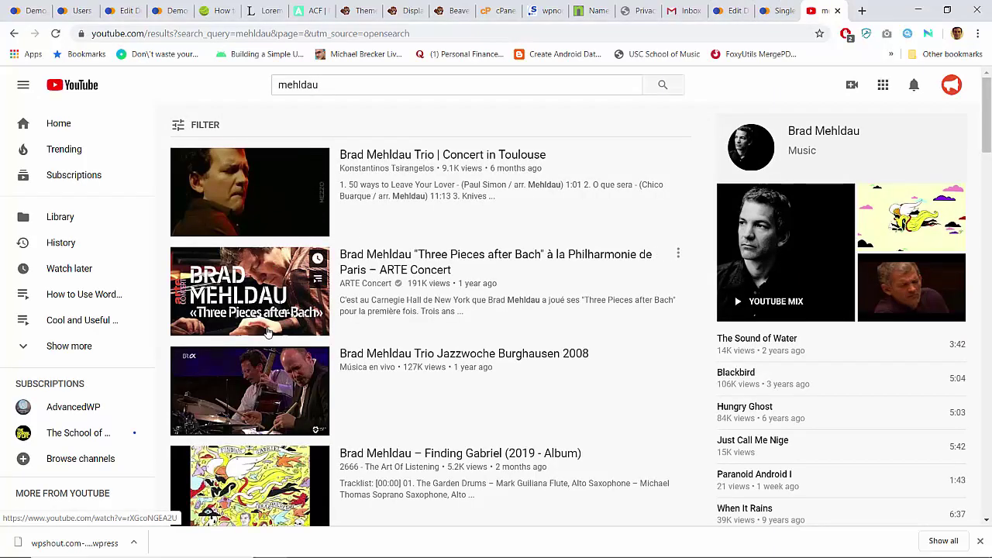
right_click(395, 155)
click(519, 116)
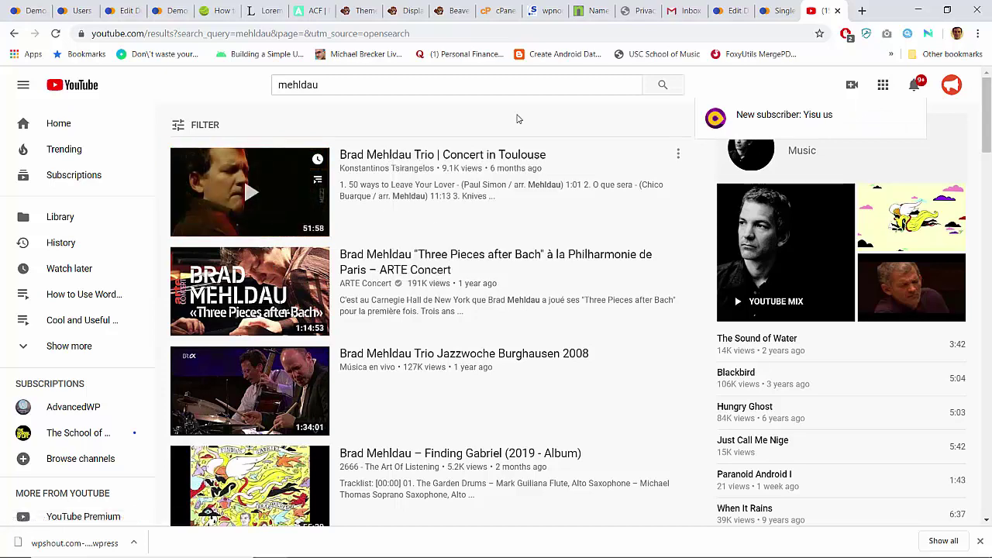
click(769, 11)
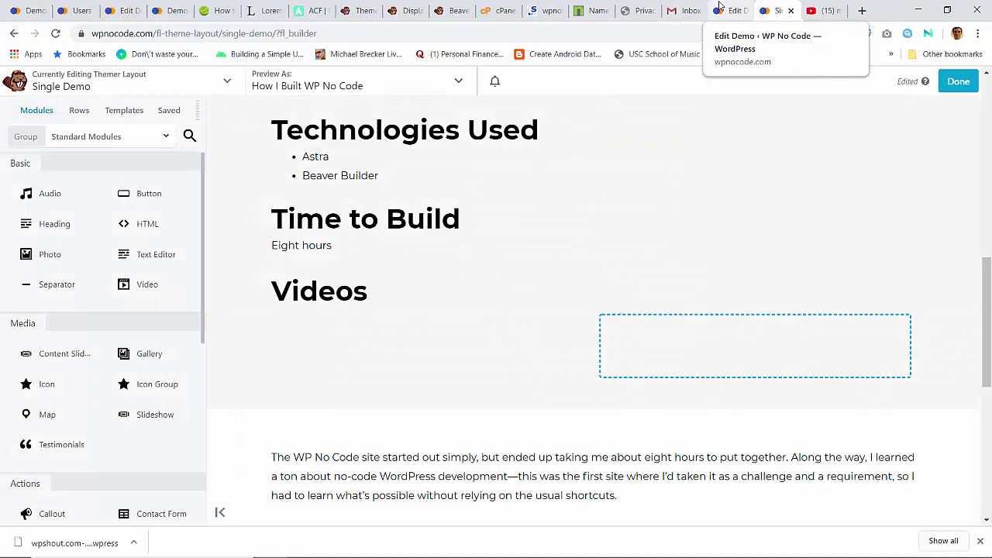
Step: Open the demo's live page in a new tab from its permalink and look it over
click(719, 10)
scroll(428, 265, up, 5)
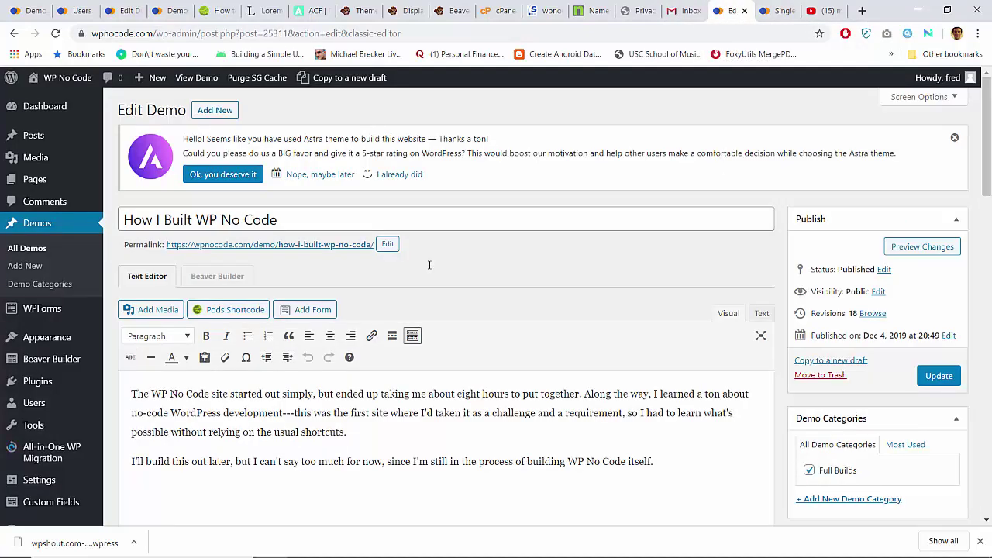
right_click(257, 246)
click(295, 256)
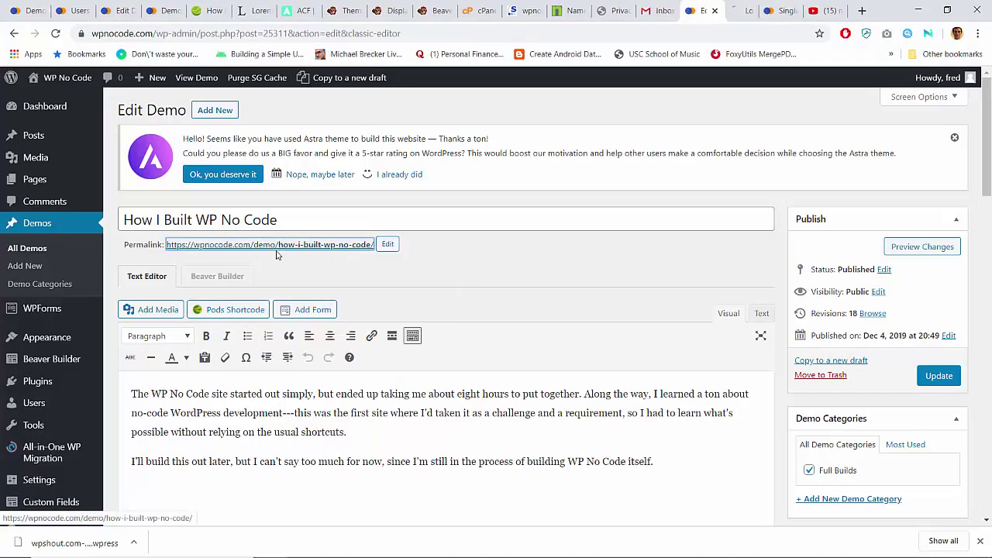
click(752, 8)
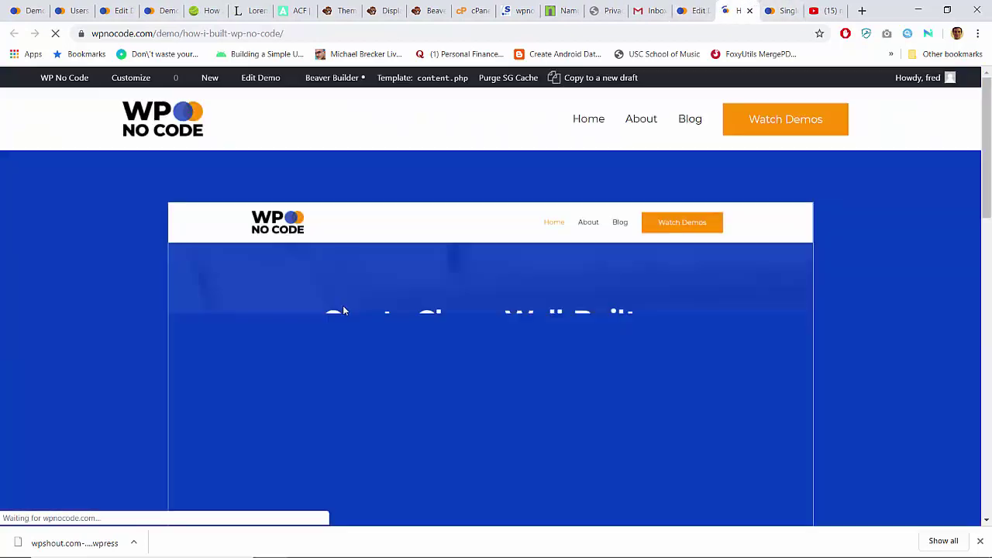
scroll(344, 310, down, 5)
scroll(343, 311, down, 5)
scroll(239, 300, up, 2)
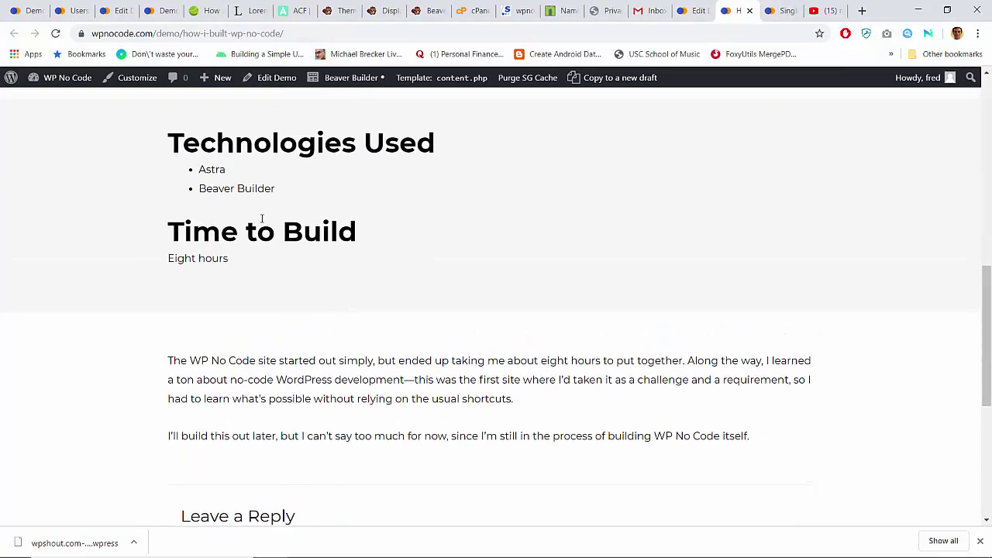
Step: Paste the Toulouse concert YouTube link into Video Playlist and update the demo
click(690, 10)
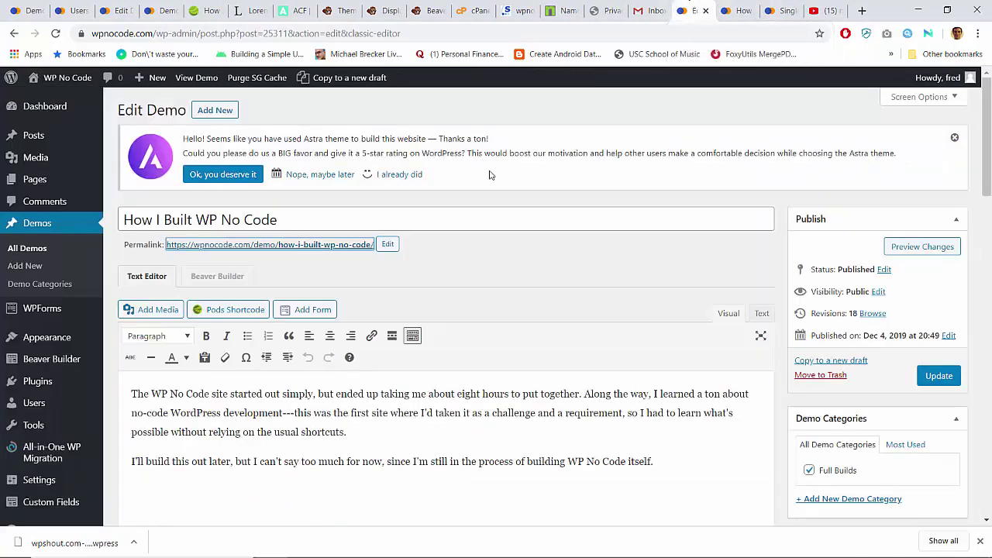
scroll(343, 336, down, 15)
scroll(343, 337, up, 3)
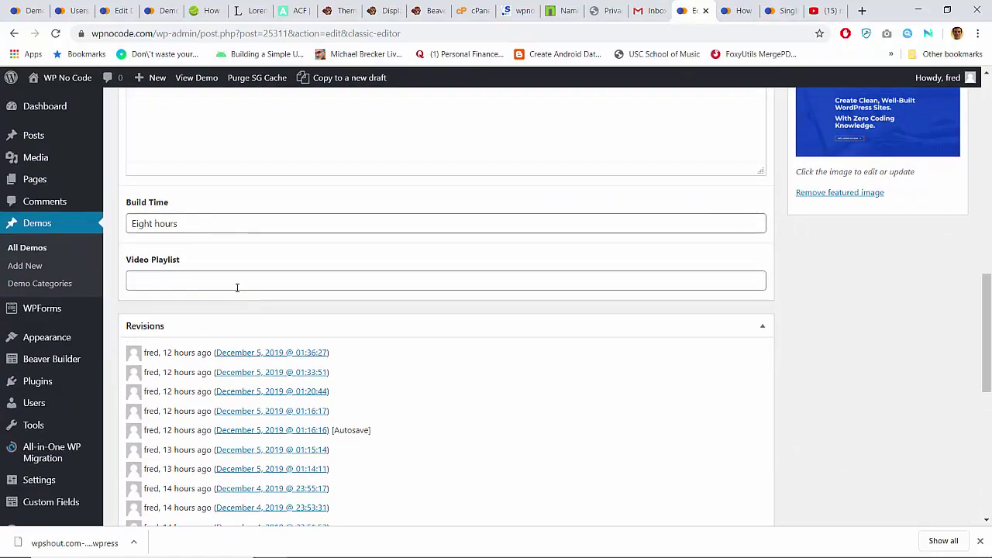
click(237, 283)
text(https://www.youtube.com/watch?v=QCJOdpSZkfY)
scroll(546, 240, up, 10)
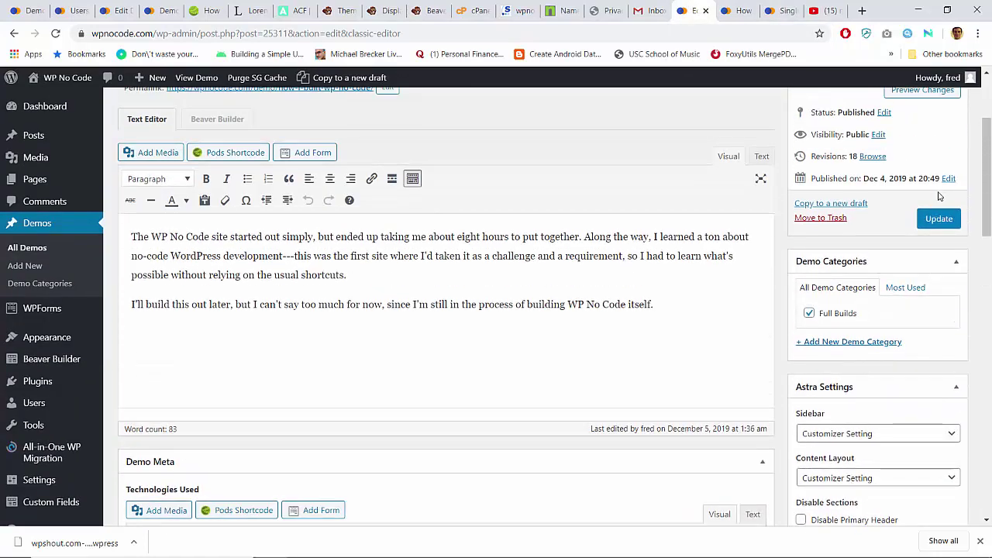
click(939, 219)
Step: Reload the live demo page to confirm the new Videos section with the embedded concert
click(748, 8)
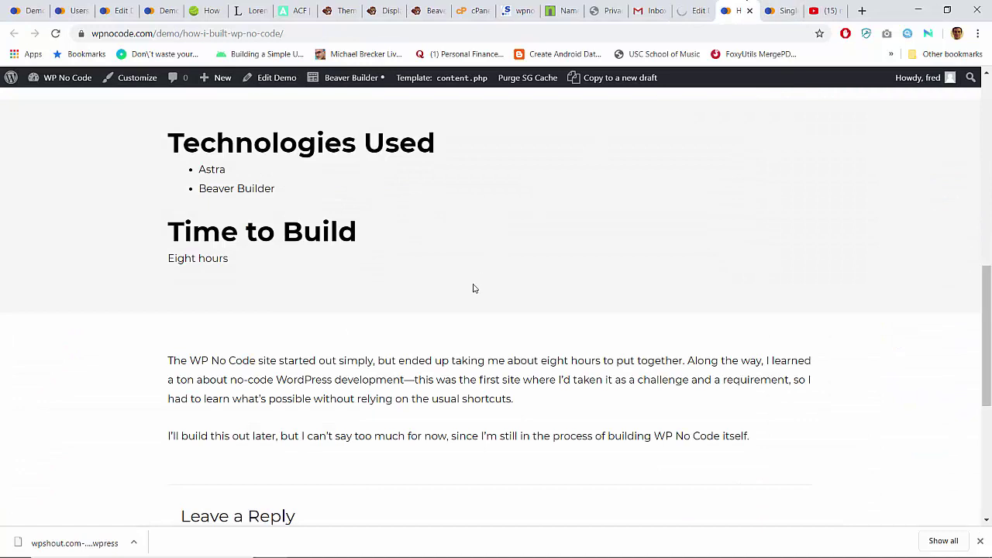
key(F5)
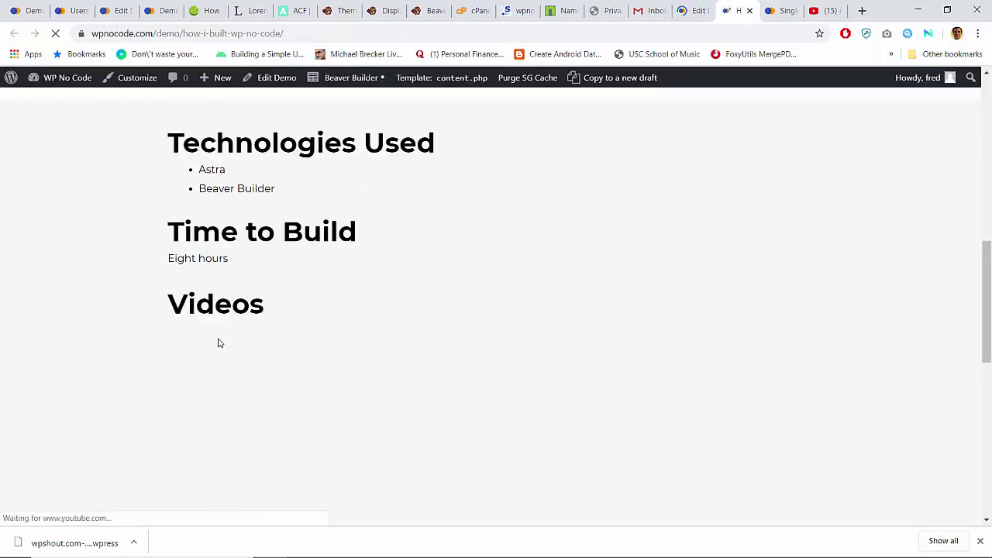
double_click(195, 302)
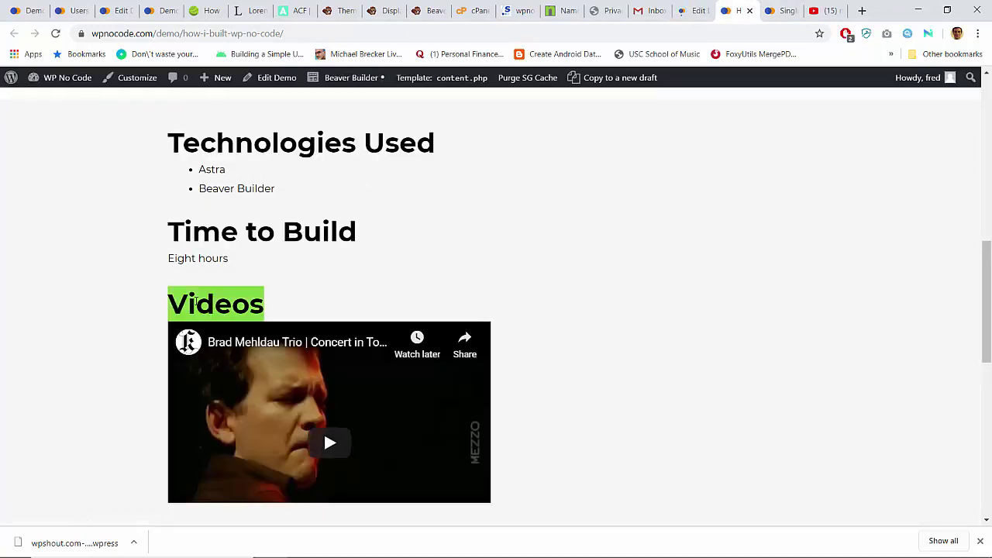
click(196, 302)
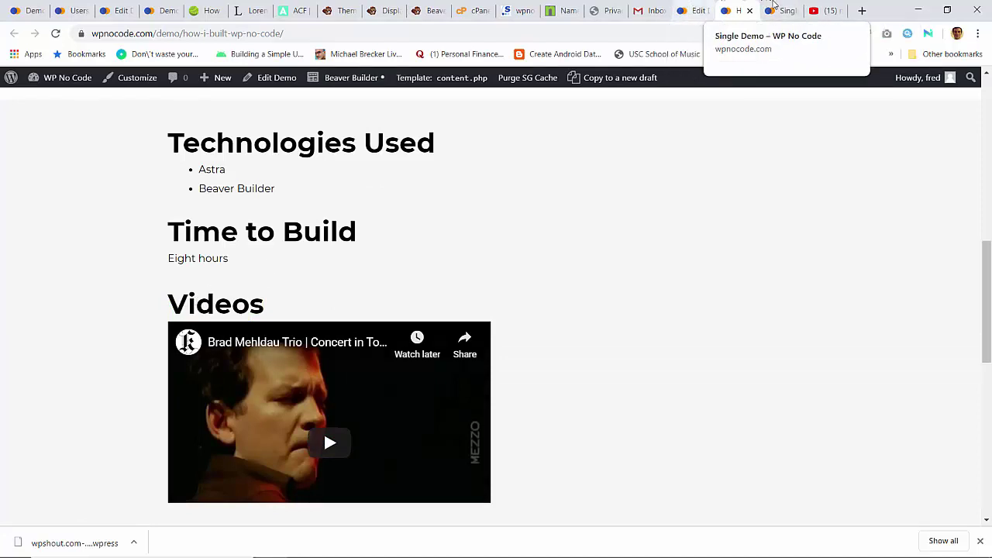
click(779, 7)
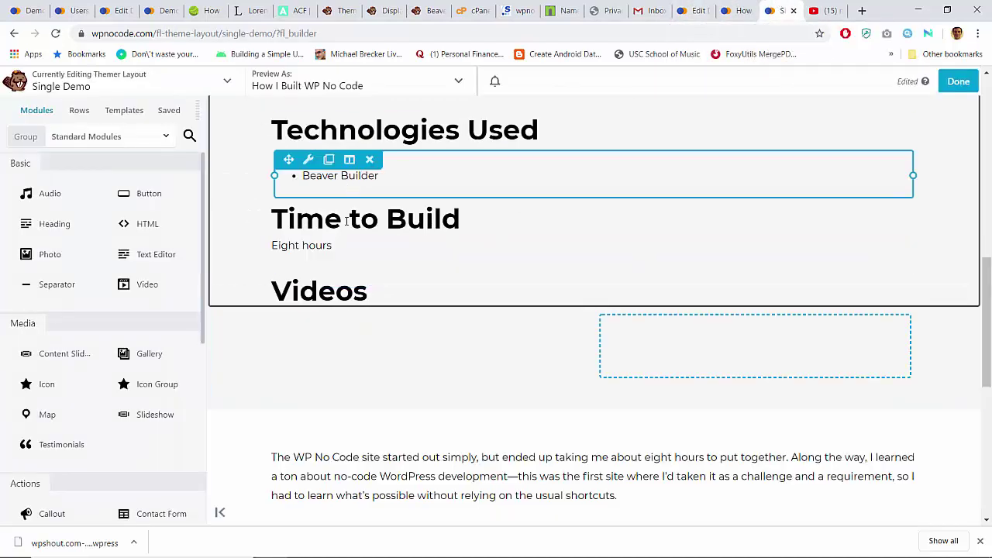
Step: Open the Videos heading module's settings and locate its Display option on the Advanced tab
click(308, 286)
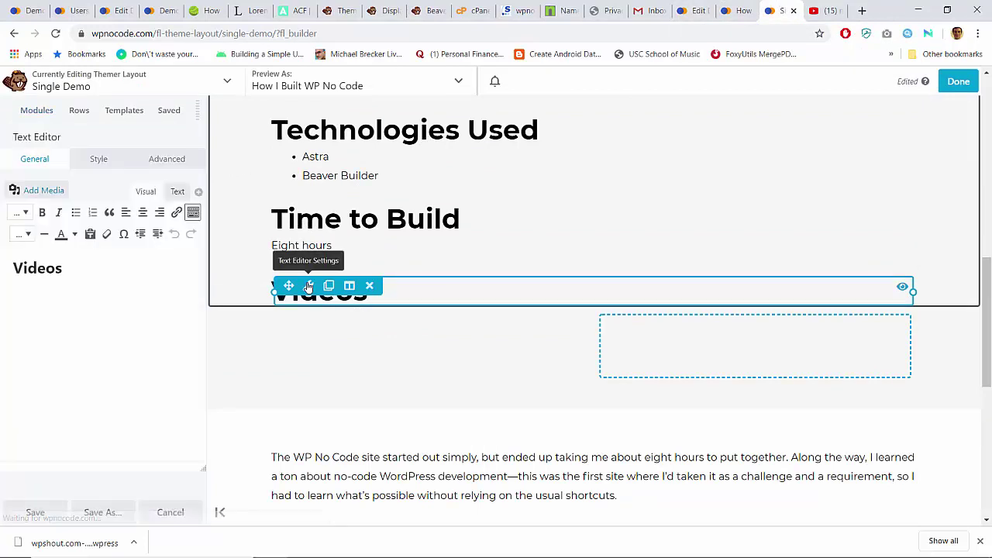
click(199, 193)
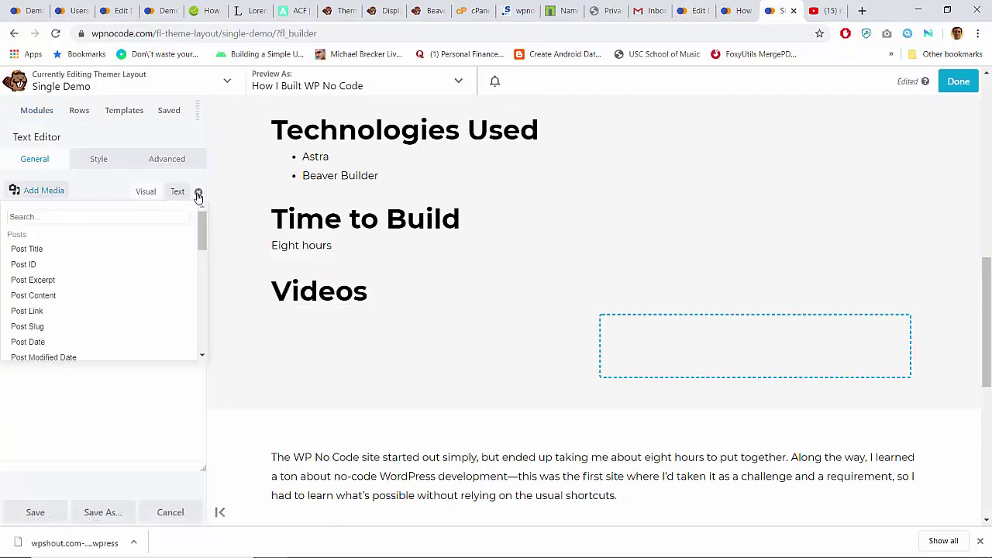
click(106, 162)
click(149, 161)
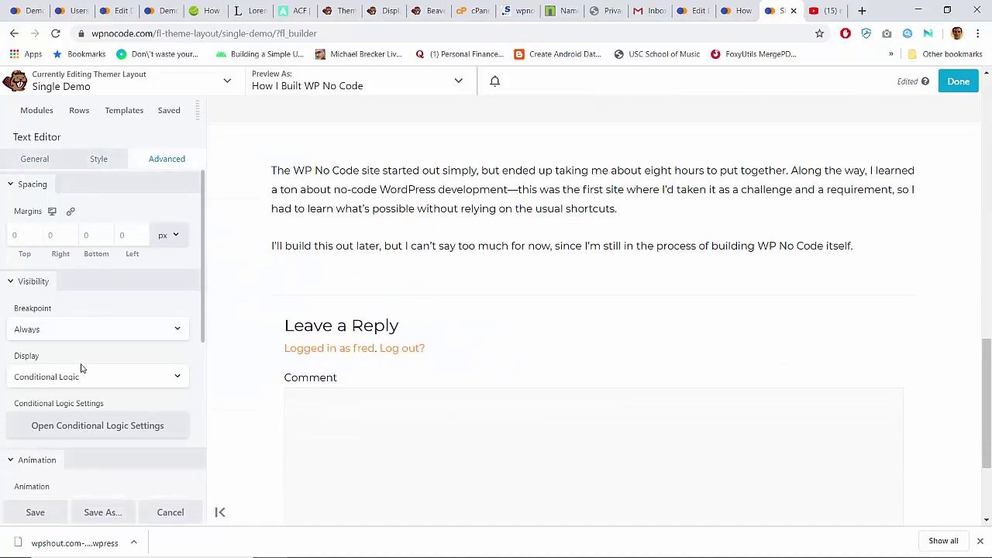
scroll(318, 257, up, 4)
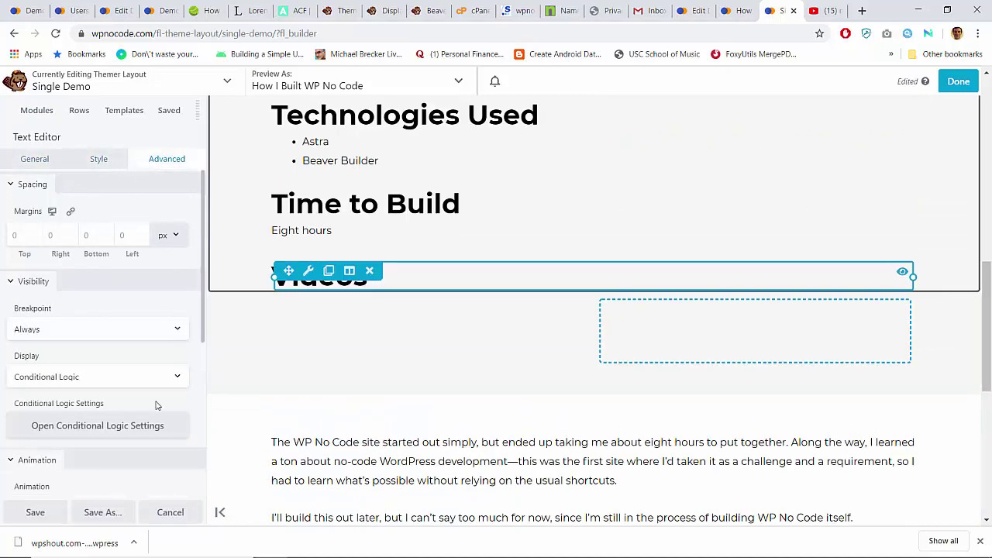
scroll(111, 448, down, 4)
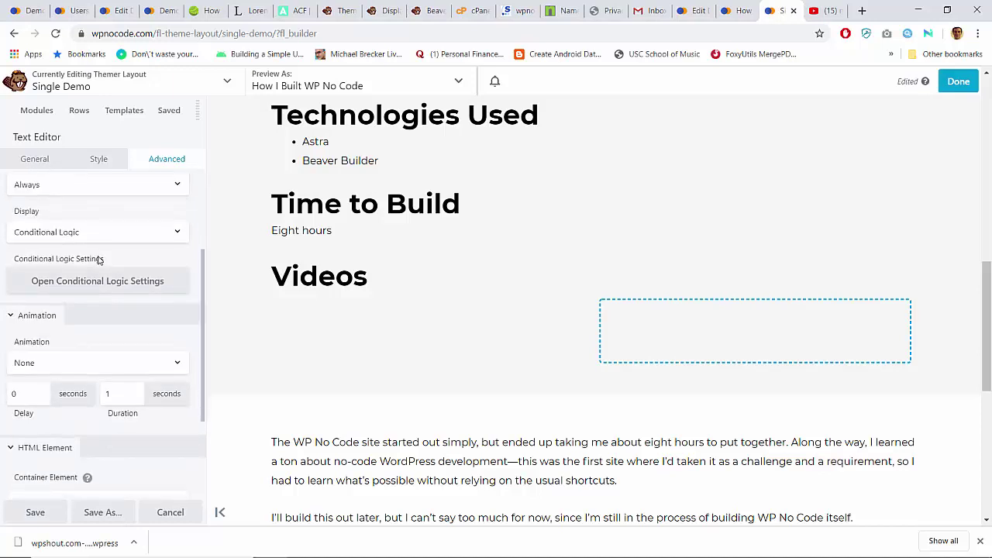
scroll(72, 221, up, 2)
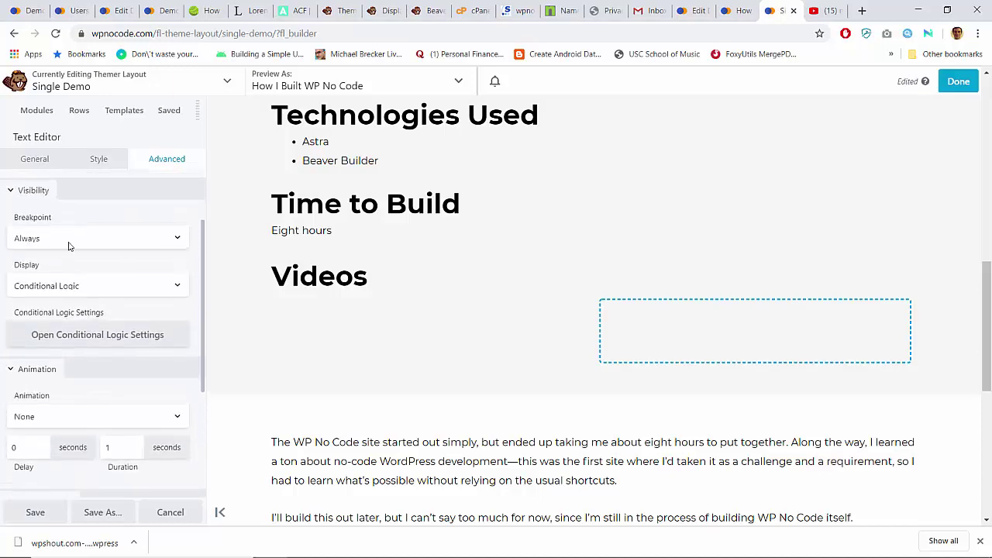
click(69, 286)
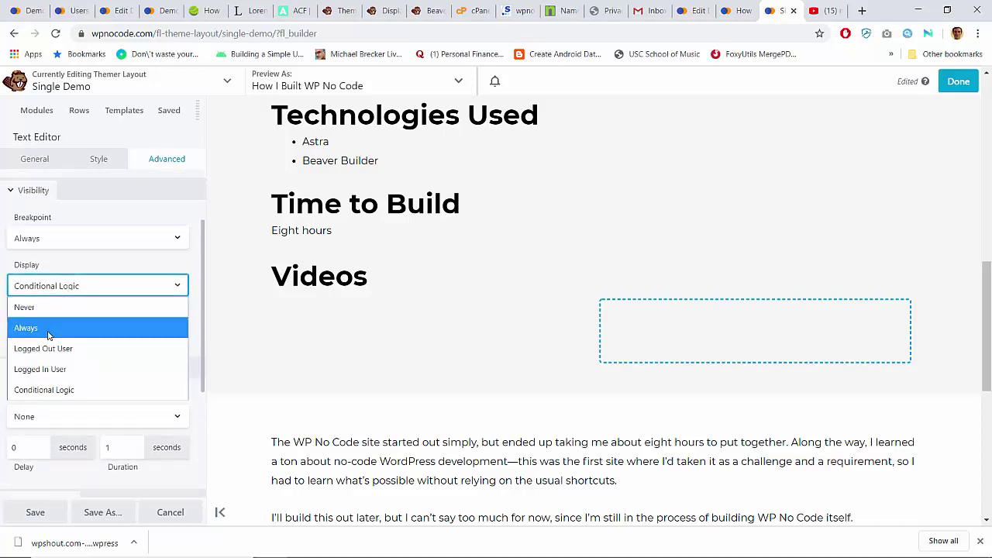
click(43, 390)
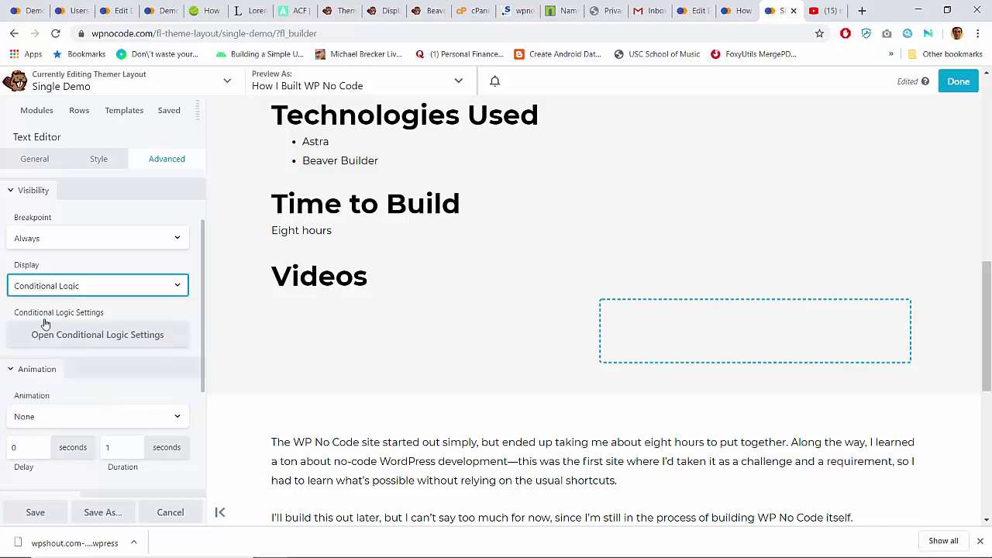
Step: Delete the video_playlist 'is set' rule, set Display to Always, and save the module
click(68, 342)
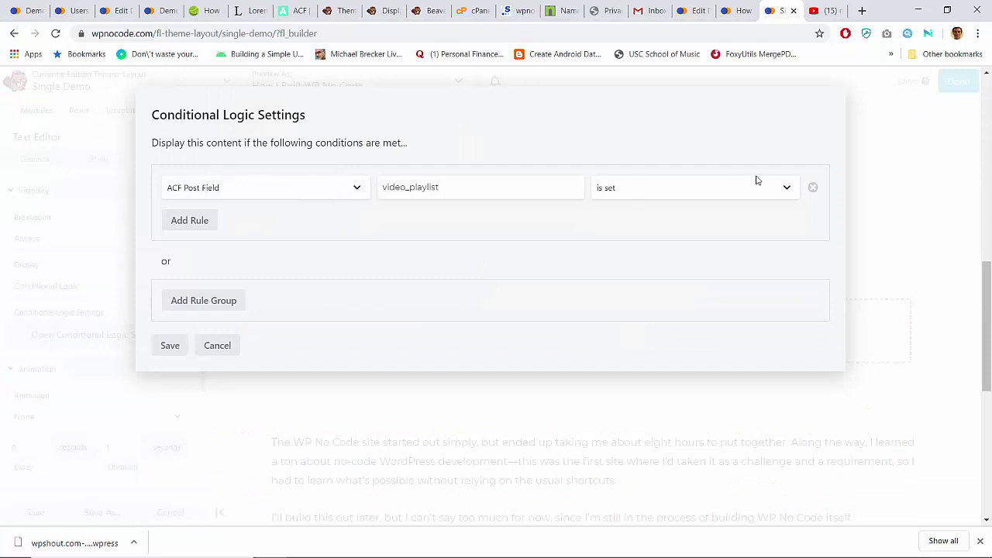
click(814, 188)
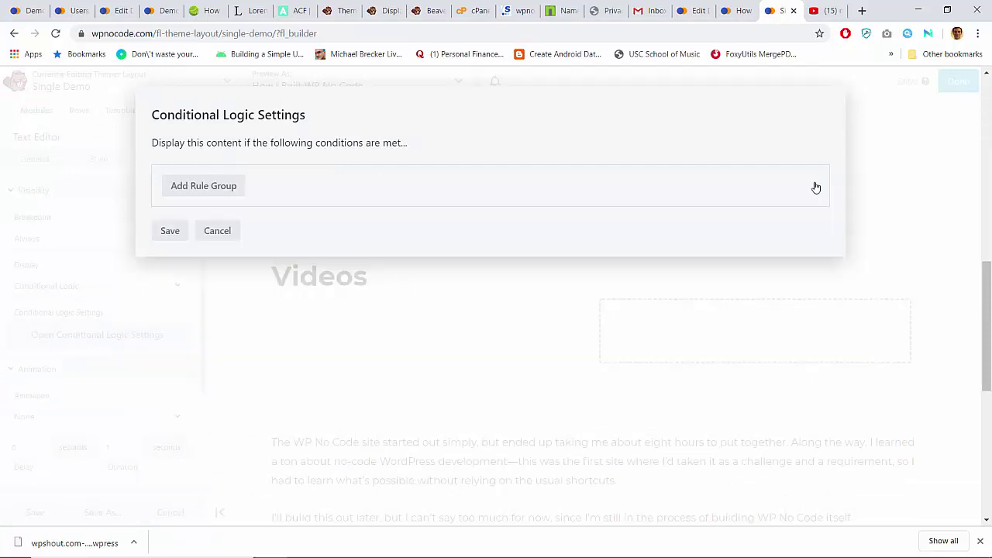
click(168, 231)
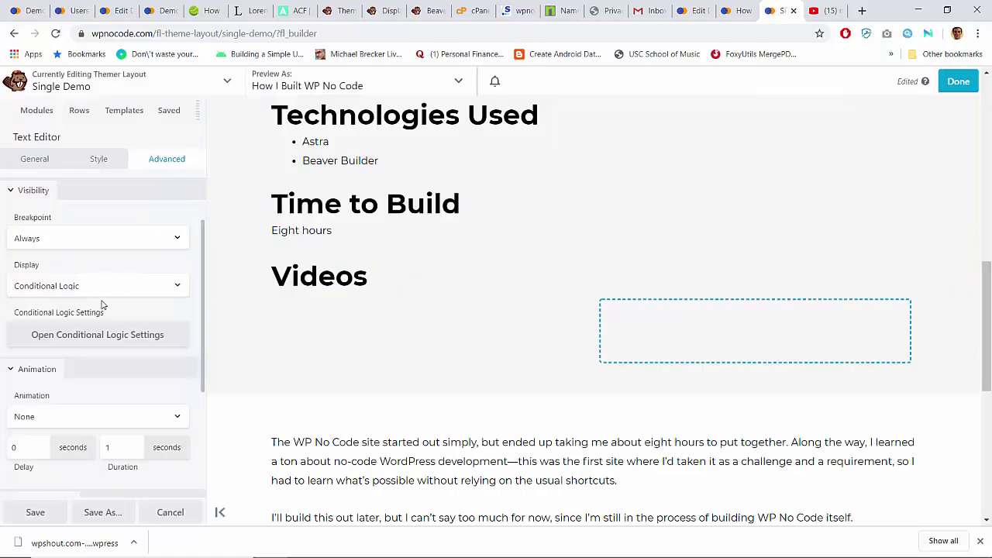
click(101, 285)
click(62, 326)
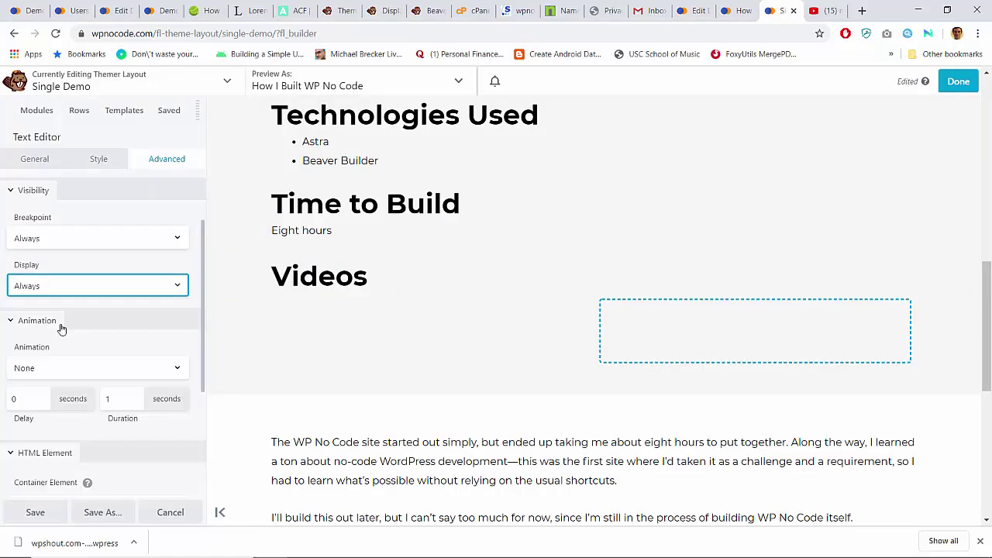
click(35, 512)
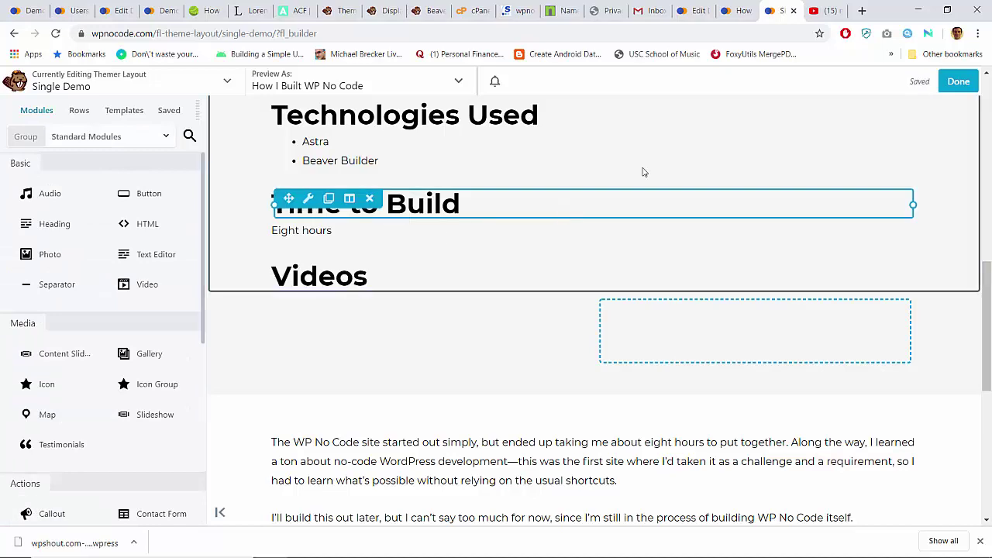
Step: Publish the Single Demo layout, check the Videos heading on the page, then reopen Beaver Builder
click(950, 83)
click(892, 84)
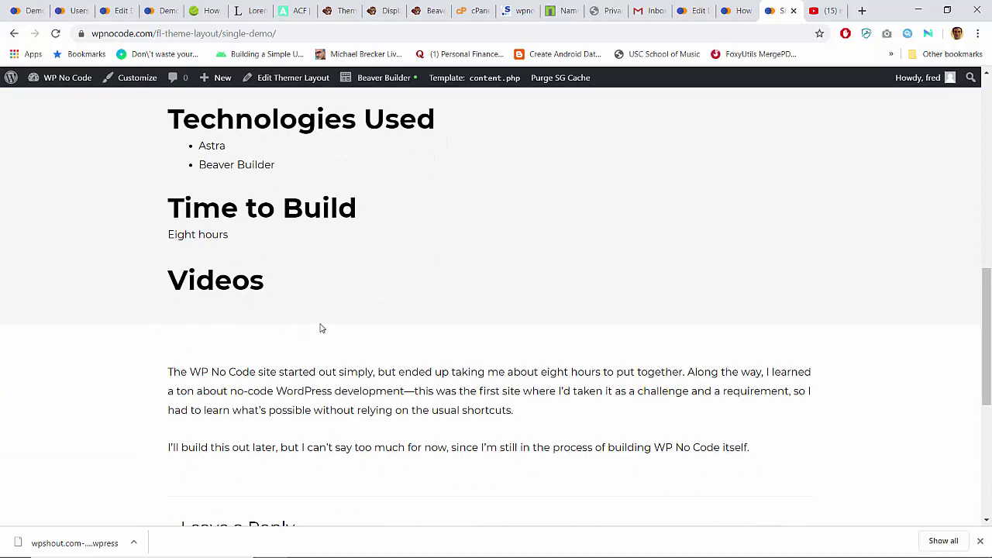
double_click(197, 280)
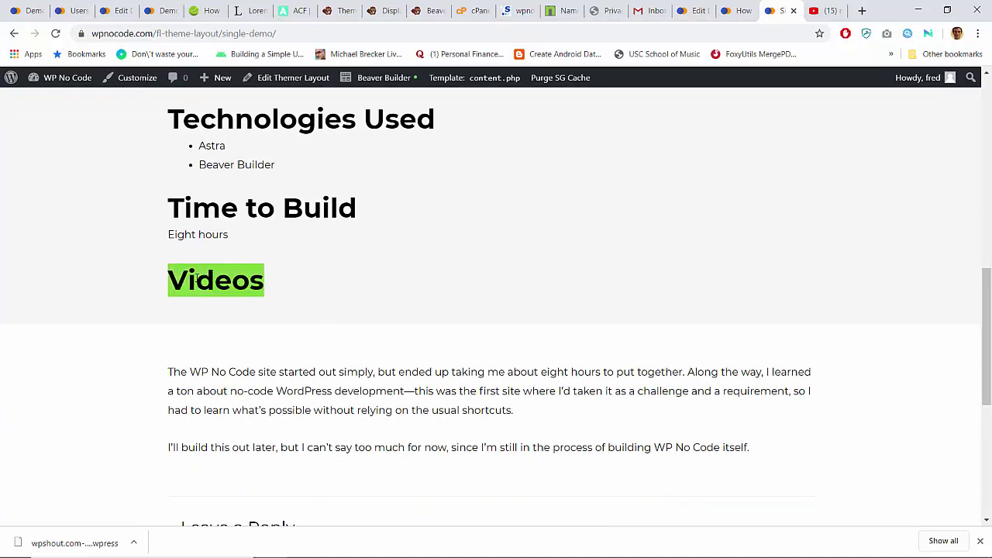
click(196, 279)
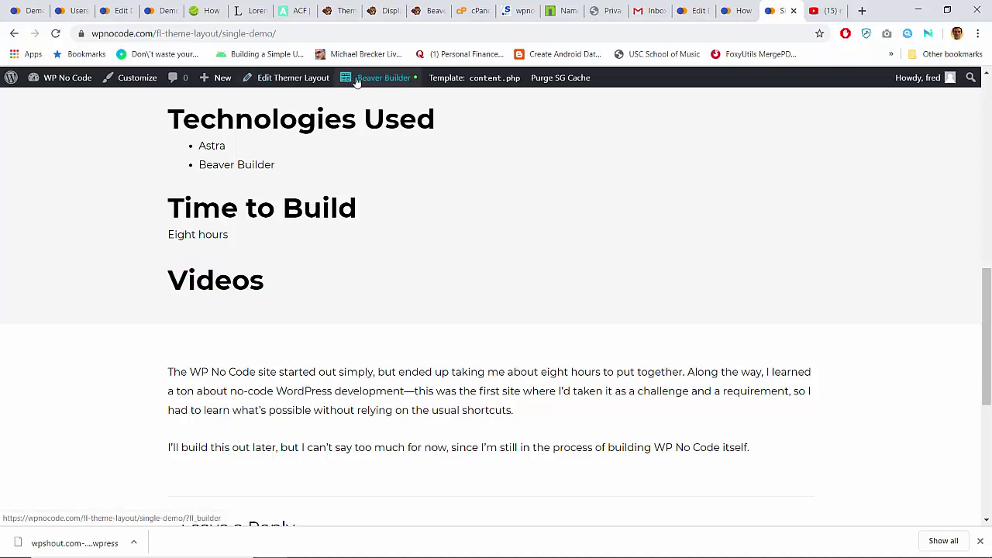
click(352, 78)
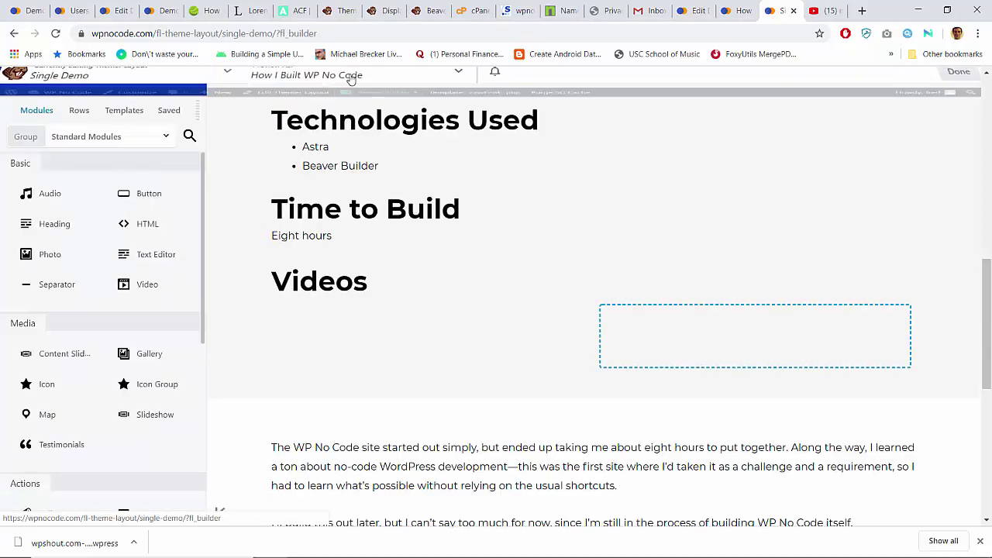
Step: Set the Videos text module's Display option to Conditional Logic in its Advanced settings
click(309, 284)
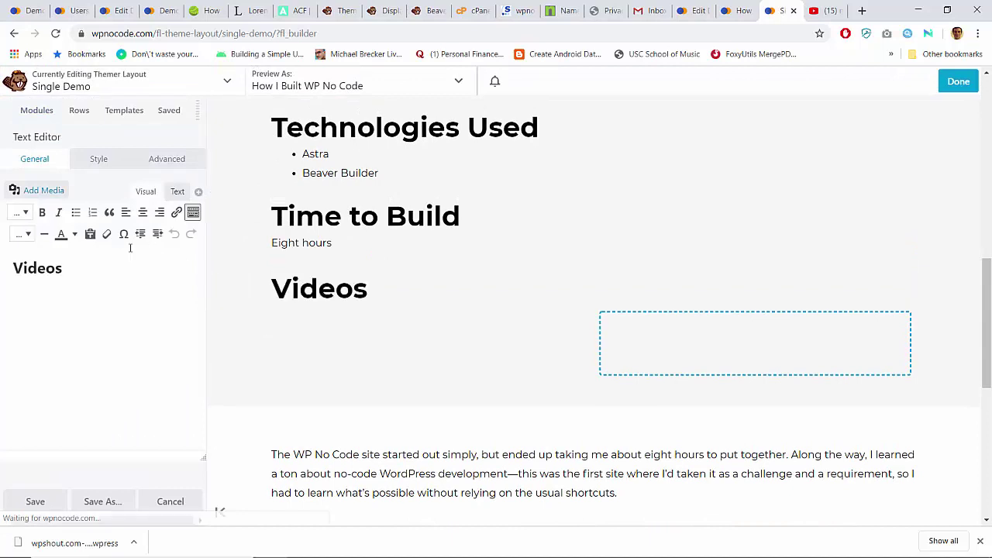
click(182, 161)
scroll(96, 387, down, 5)
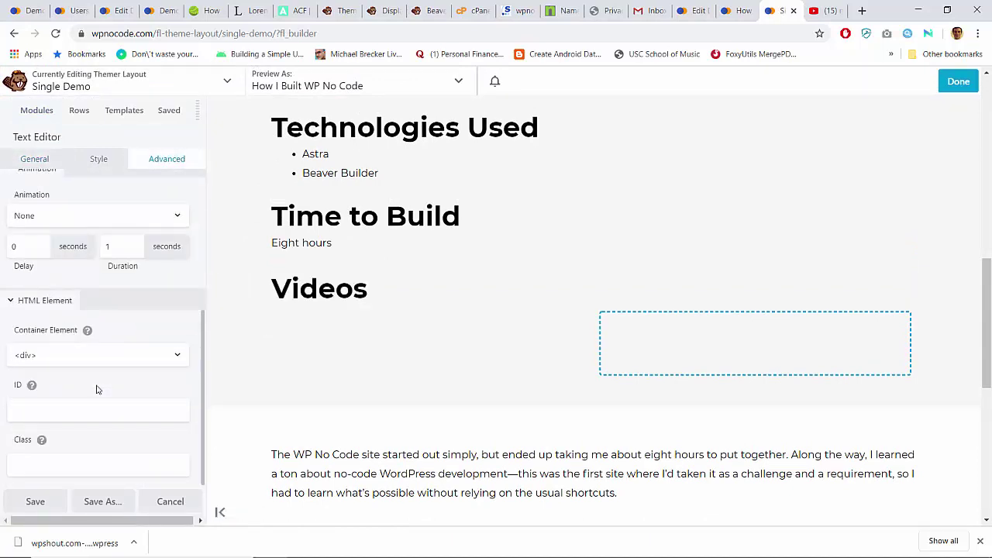
scroll(96, 389, up, 5)
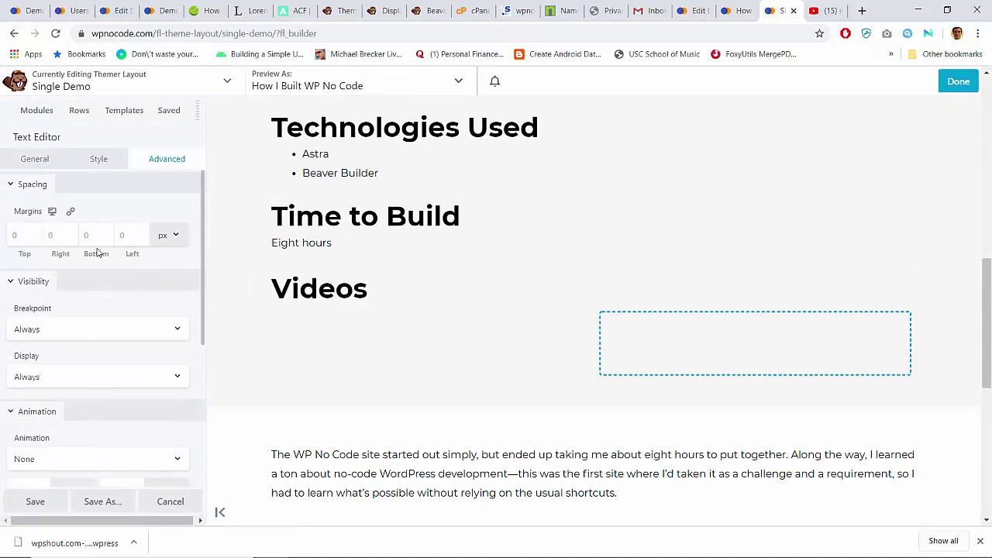
scroll(89, 315, down, 3)
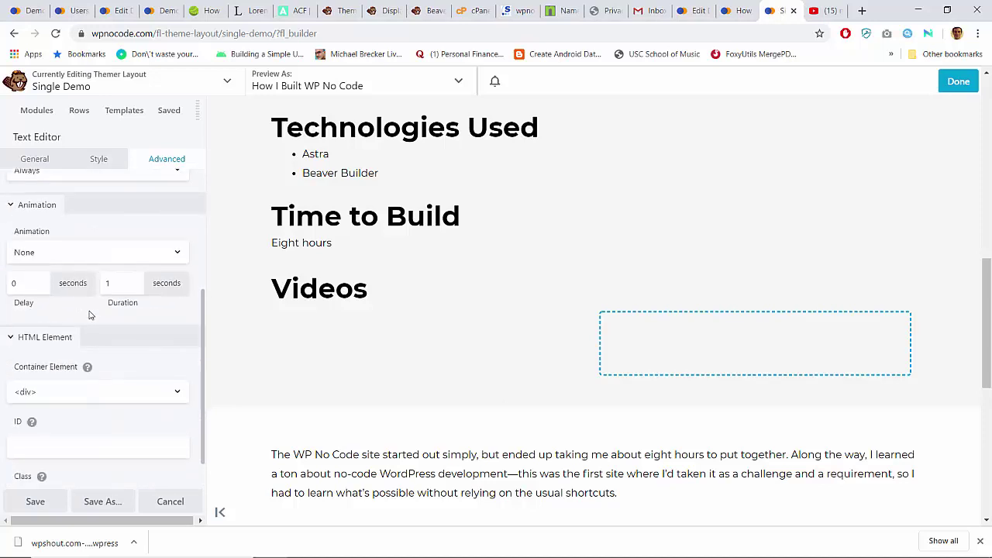
scroll(90, 315, up, 2)
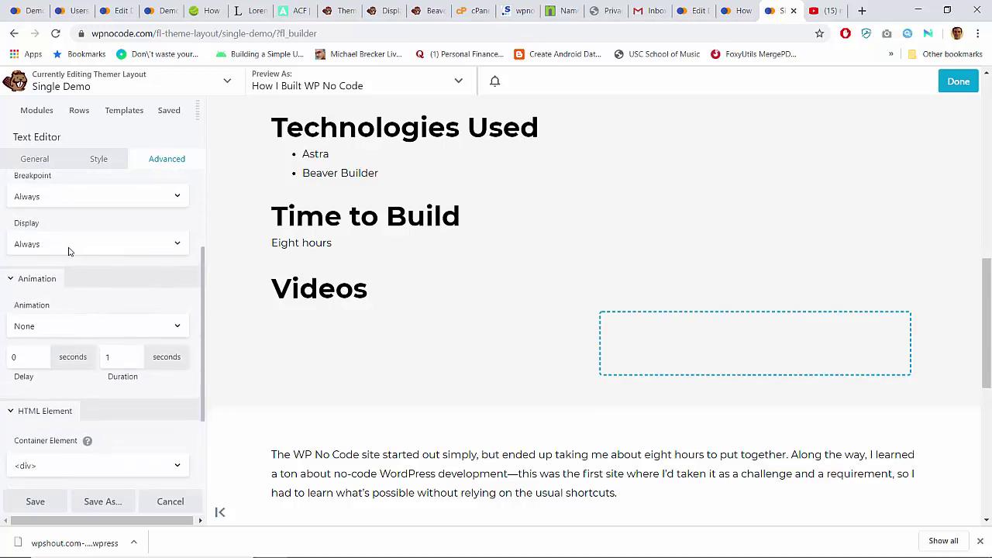
click(68, 245)
click(52, 352)
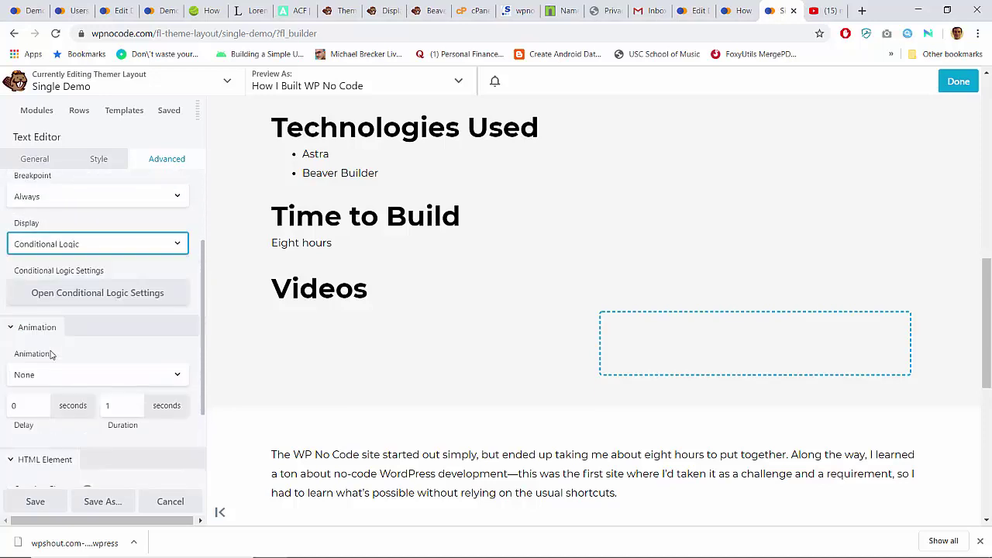
Step: Add a conditional logic rule based on an ACF Post Field, leaving the key blank
click(67, 301)
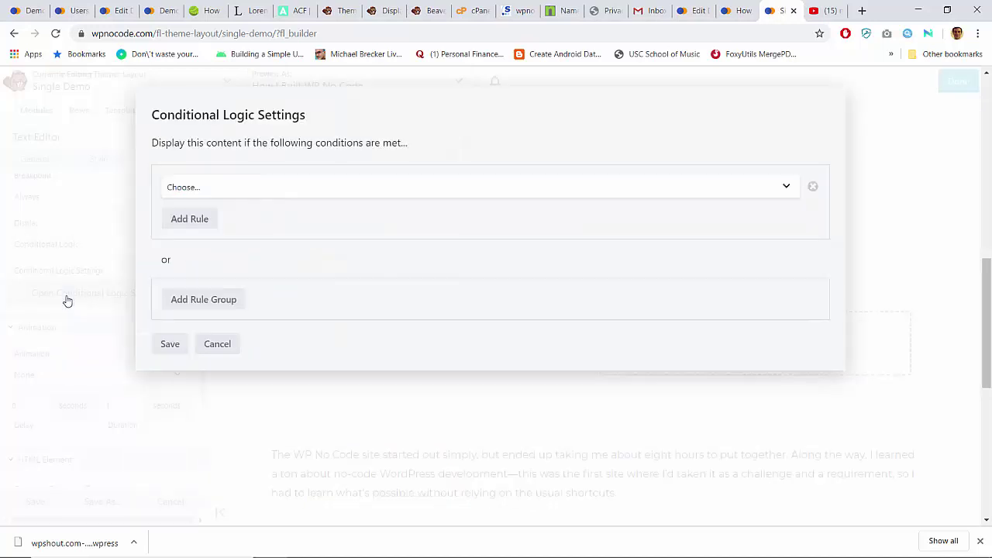
click(214, 189)
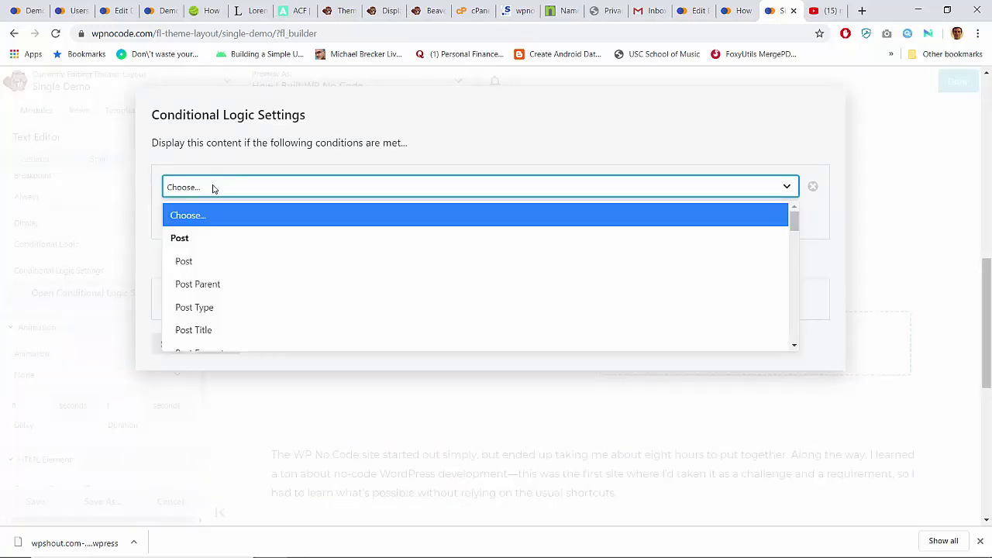
click(216, 157)
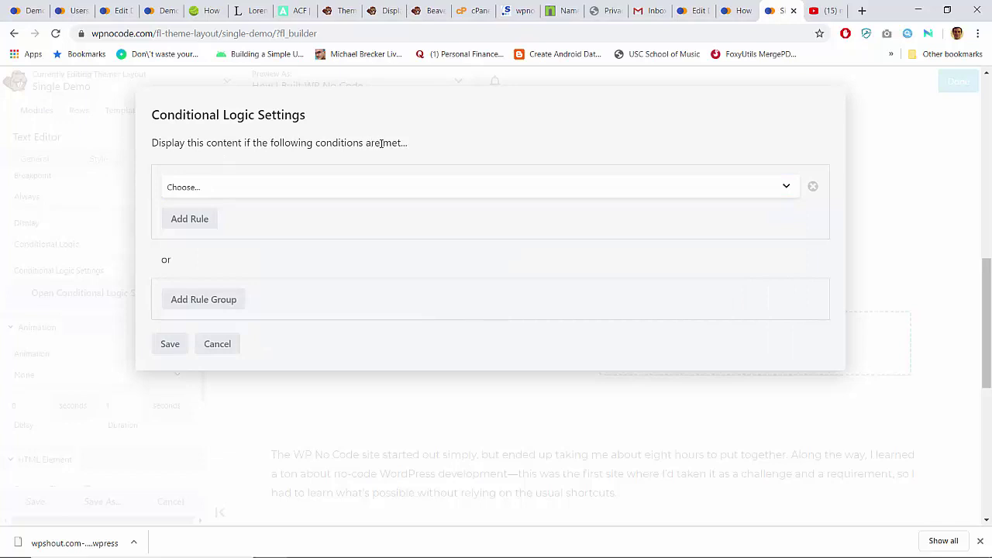
click(276, 194)
scroll(229, 282, down, 6)
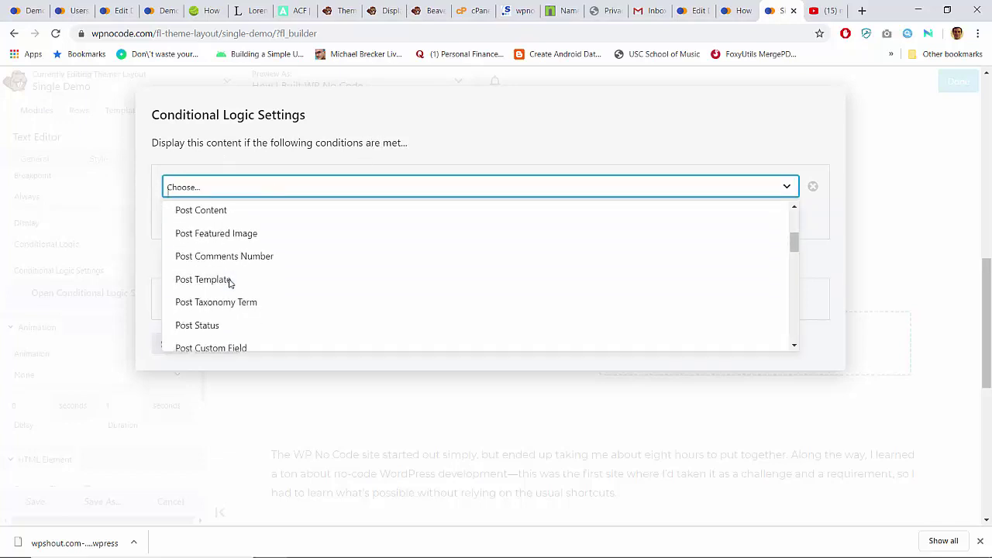
scroll(228, 284, up, 3)
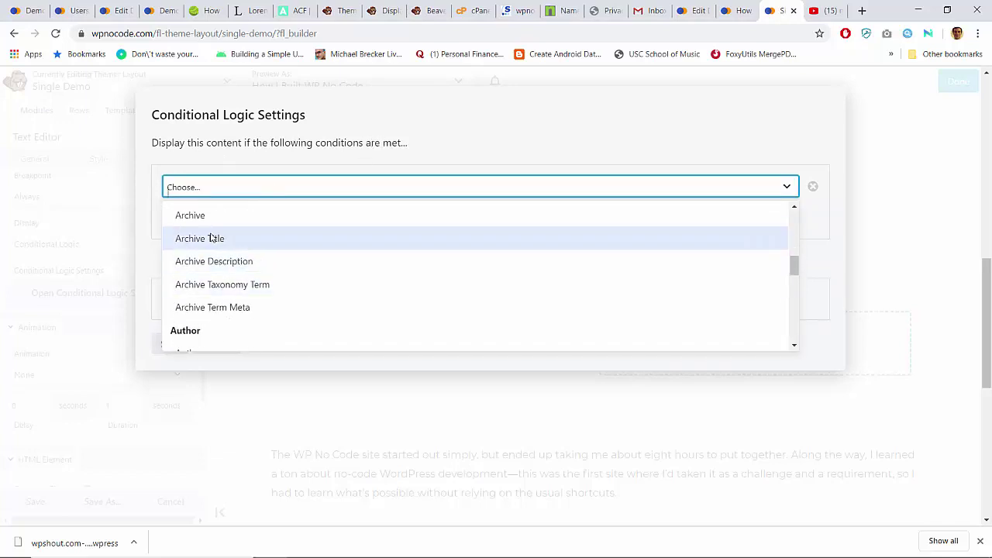
scroll(210, 237, down, 10)
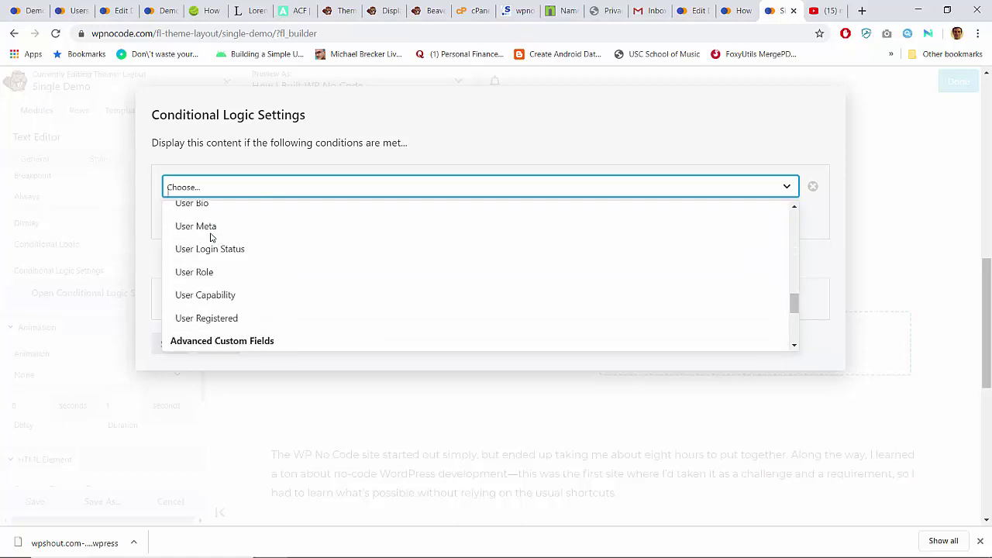
scroll(210, 239, up, 2)
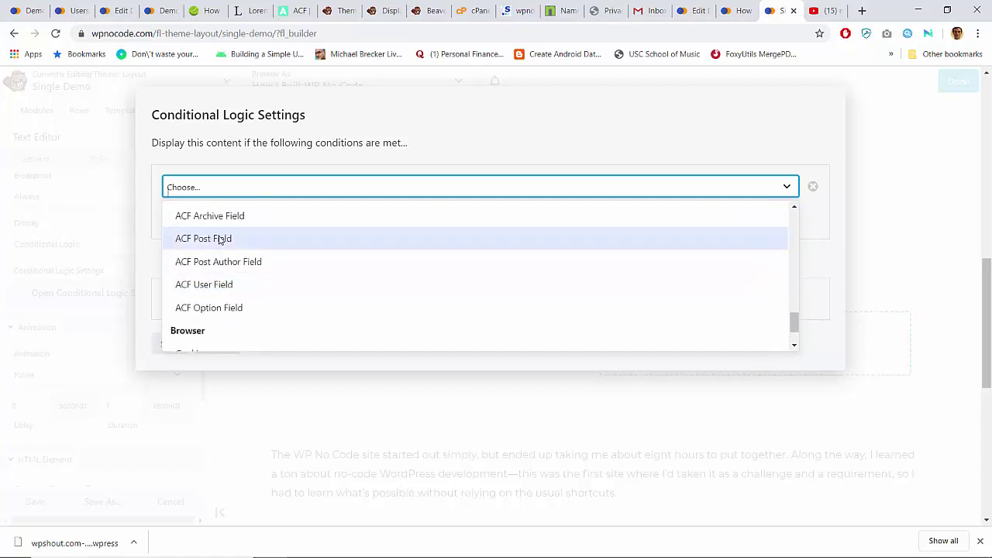
click(221, 240)
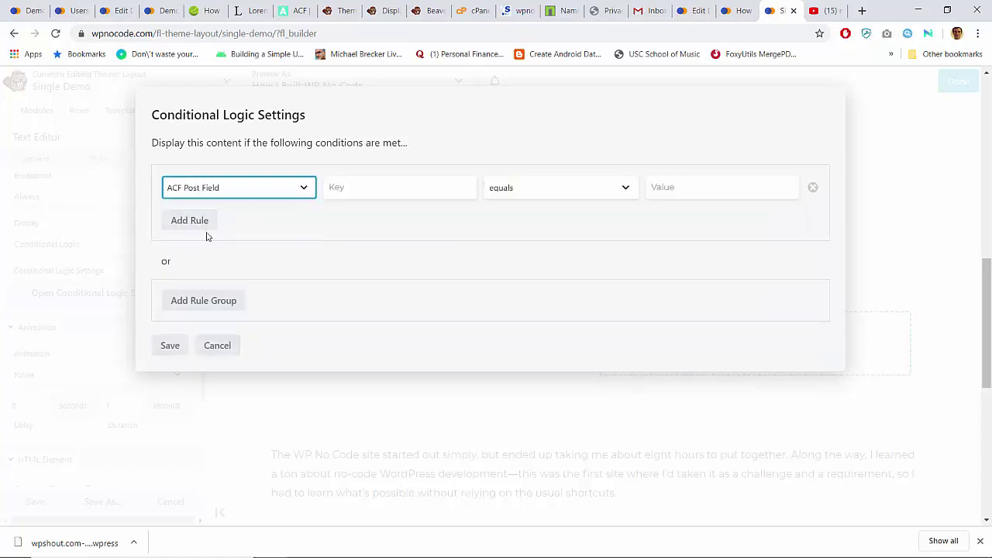
click(359, 186)
click(527, 193)
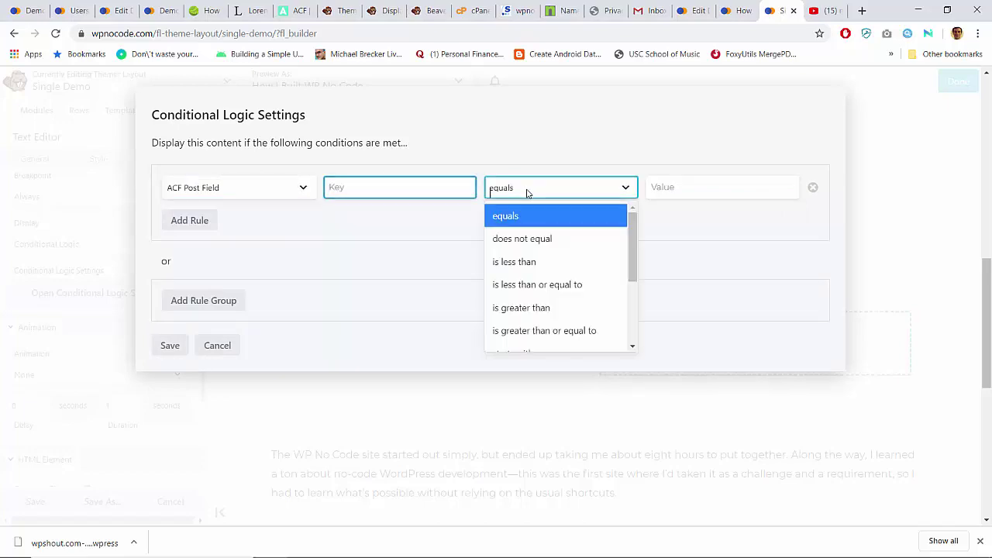
click(741, 10)
click(694, 10)
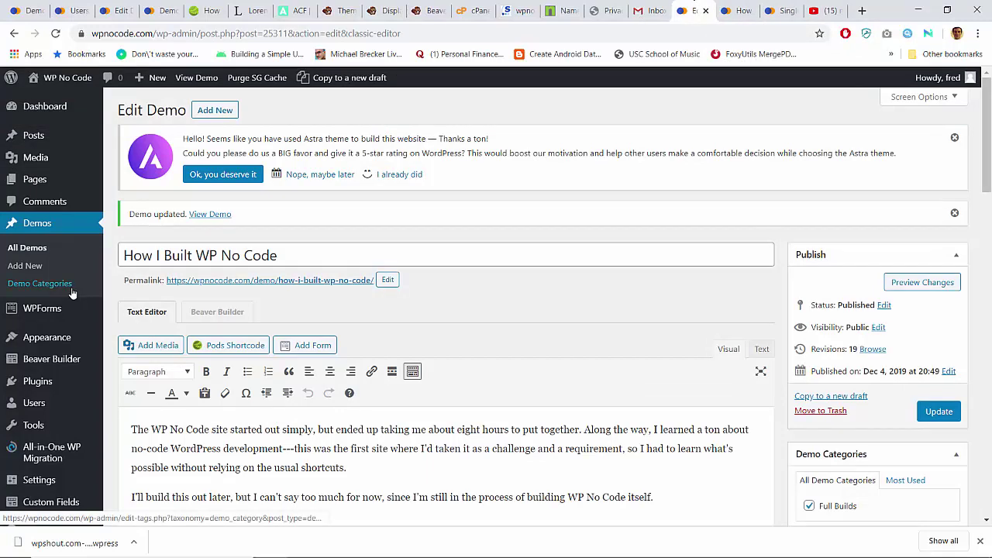
scroll(73, 290, down, 5)
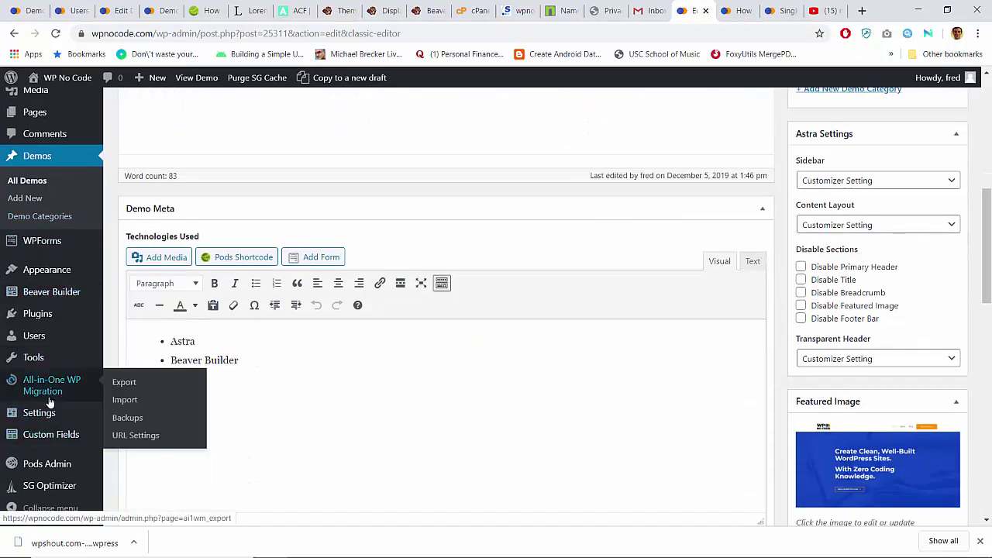
click(41, 438)
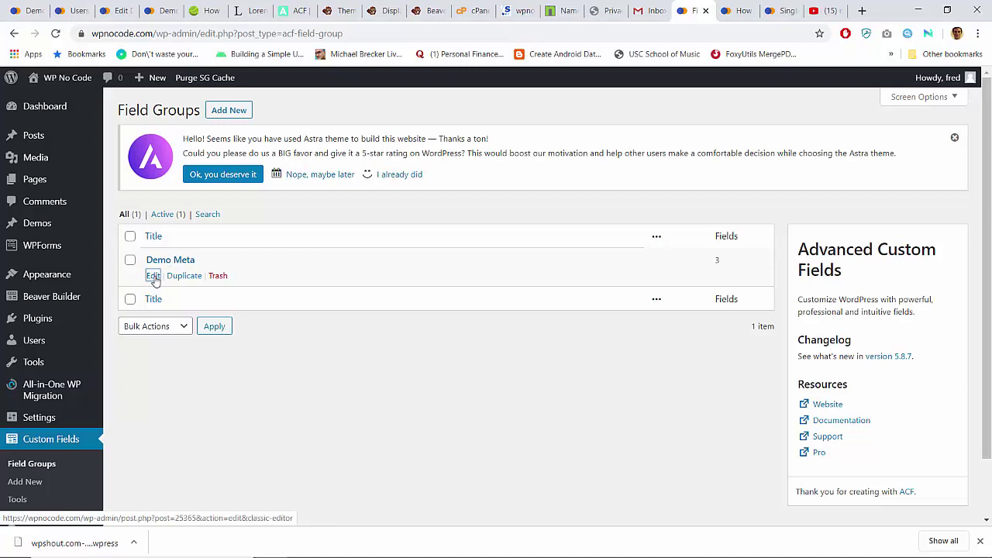
click(153, 276)
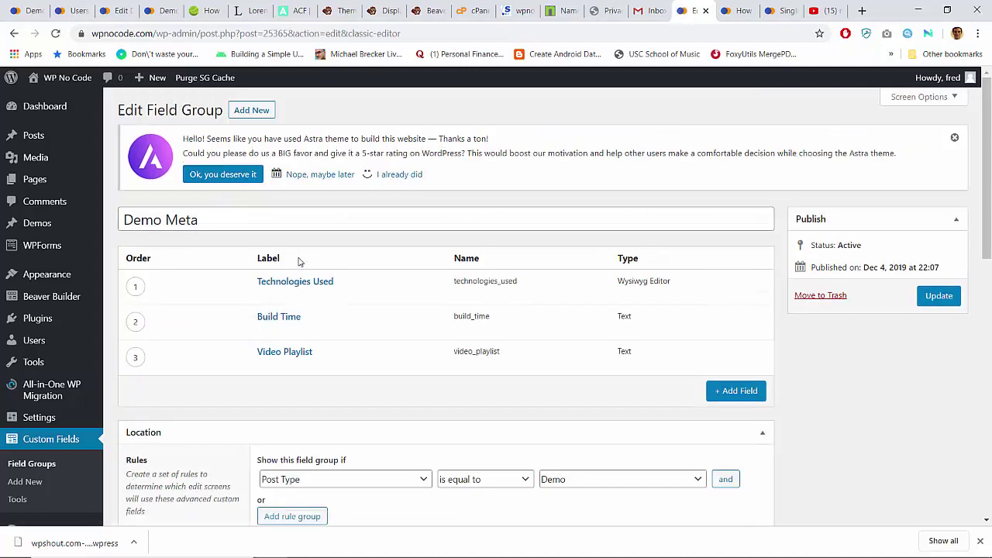
mouse_move(472, 312)
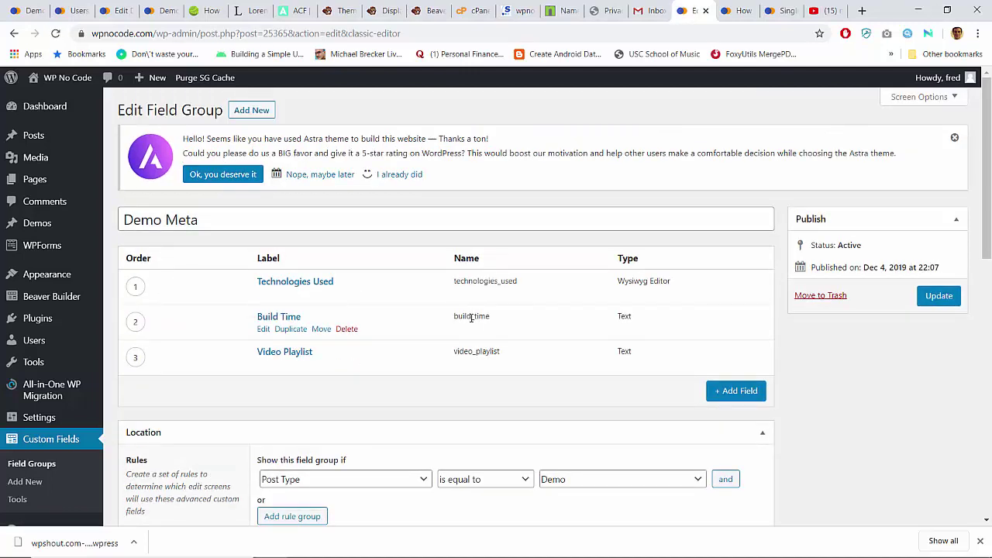
triple_click(477, 351)
click(466, 351)
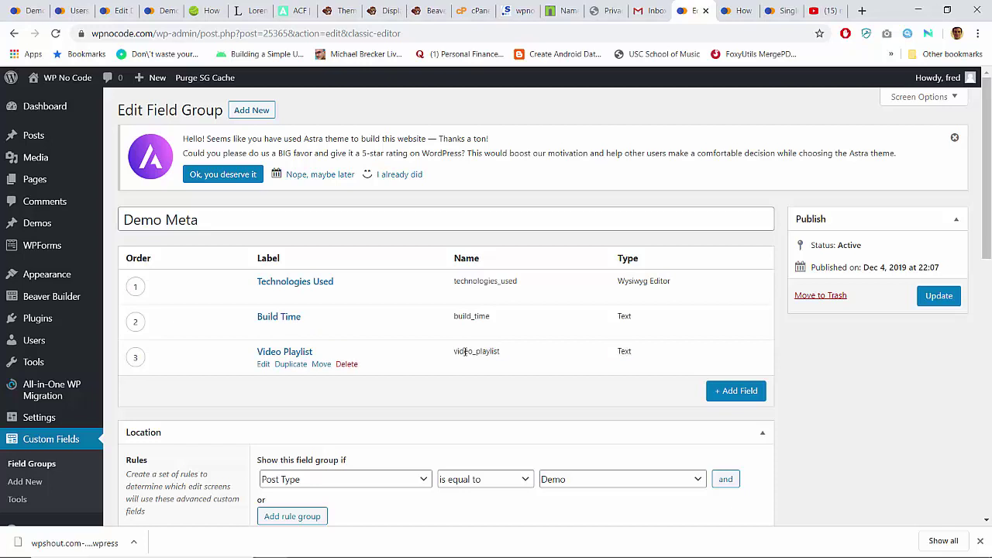
click(778, 10)
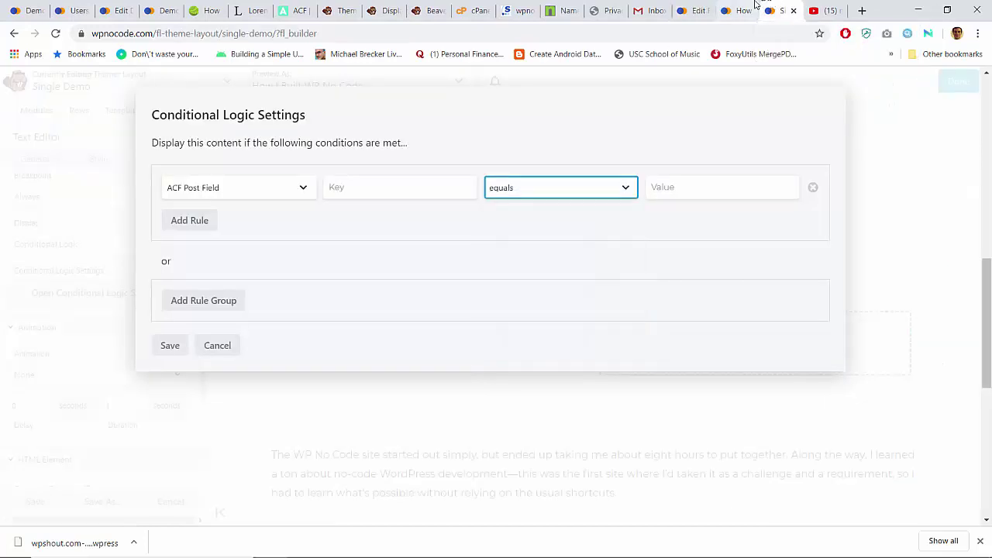
Step: Make the rule ACF Post Field video_playlist 'is set' and save it
click(390, 182)
text(video_playlist)
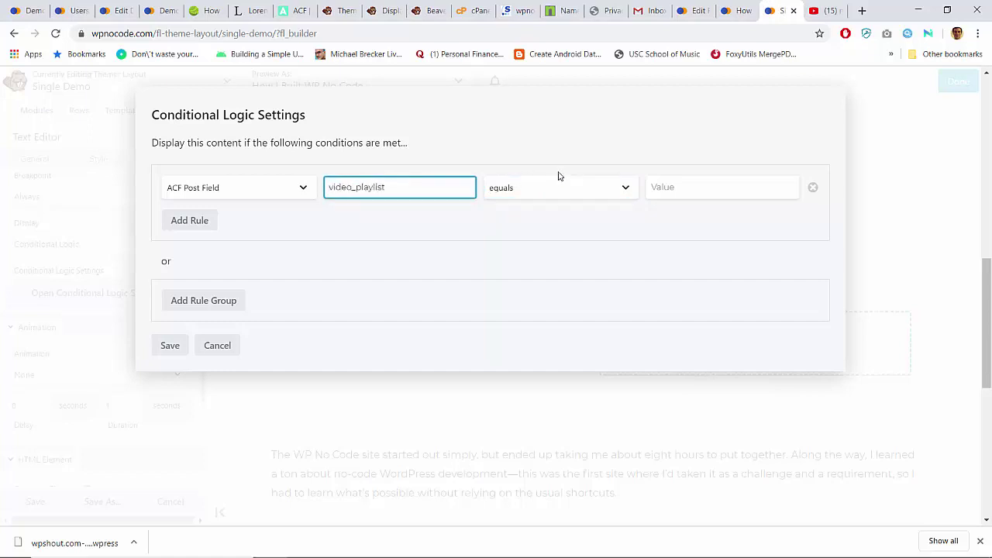
click(622, 190)
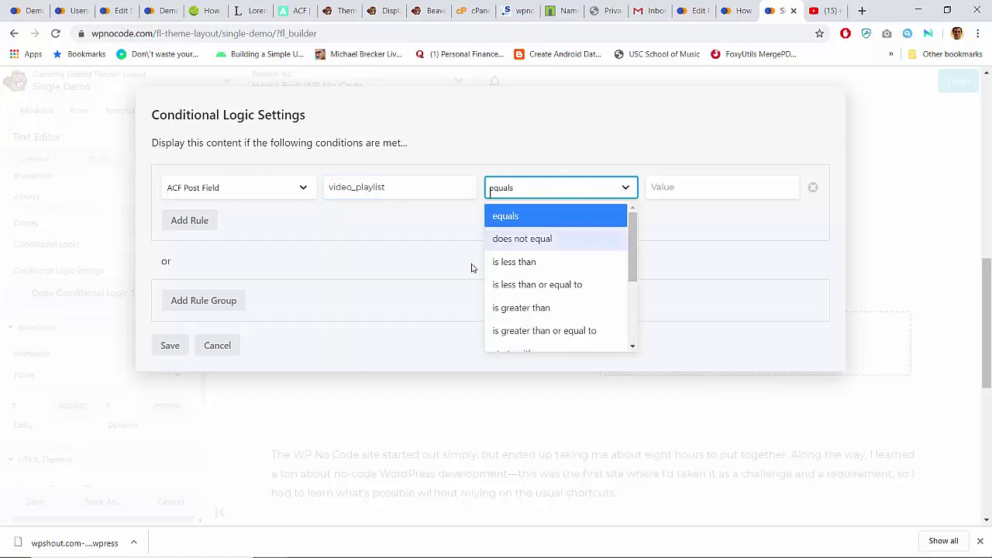
scroll(512, 281, down, 2)
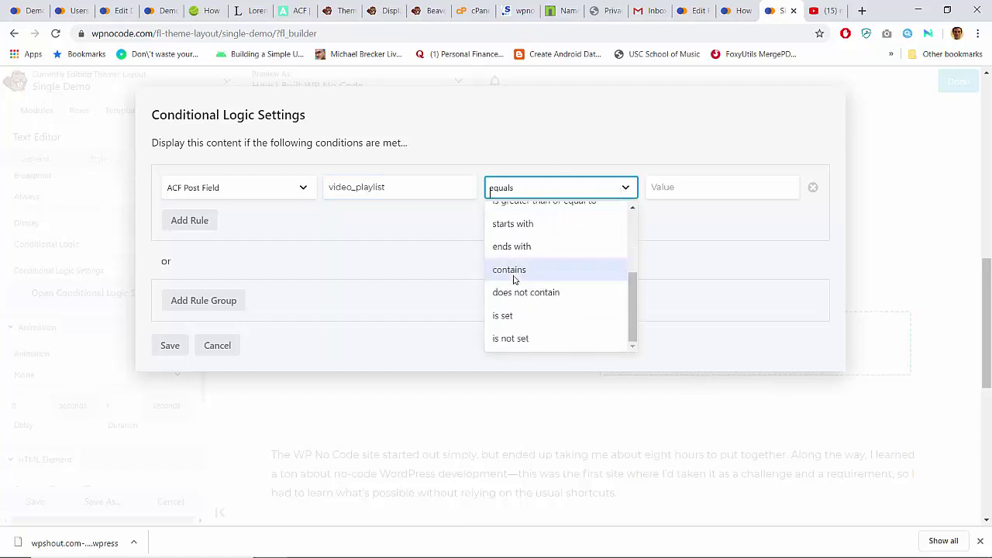
click(505, 317)
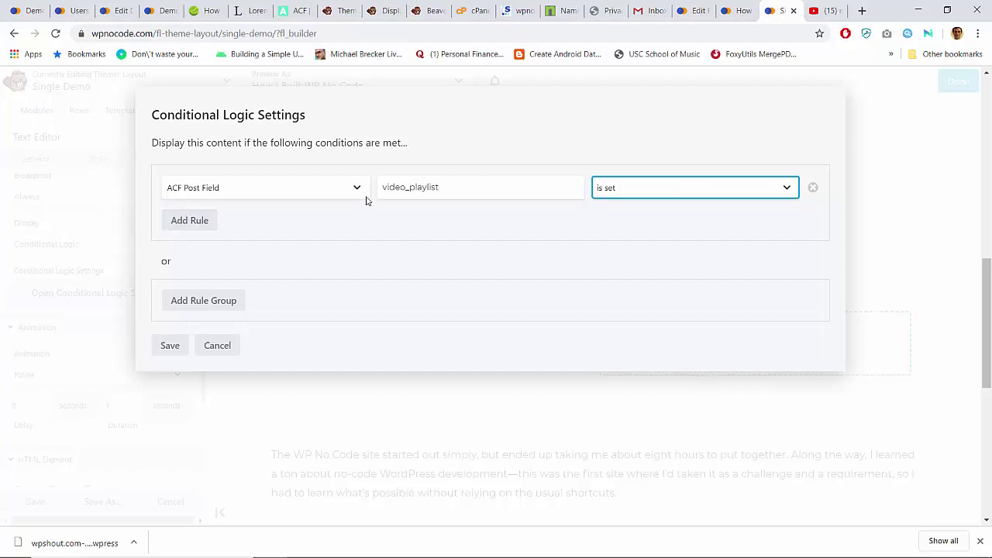
click(170, 345)
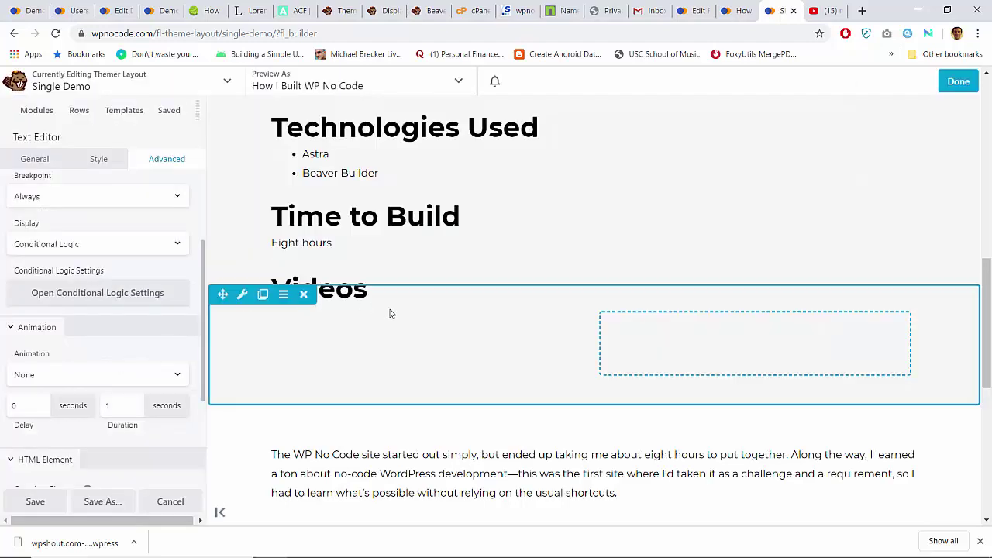
Step: Publish the Beaver Builder layout and view the How I Built WP No Code page
click(958, 81)
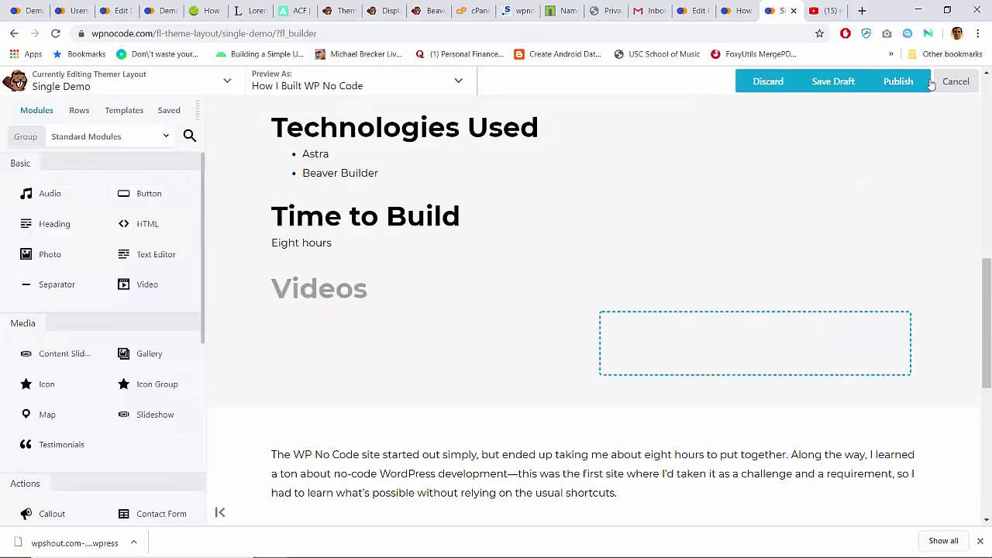
click(902, 82)
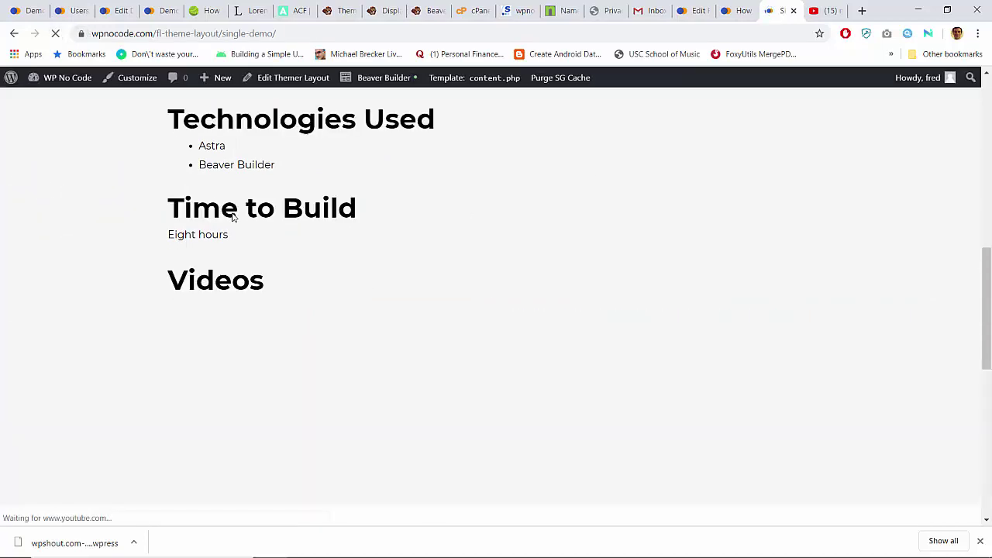
scroll(232, 217, down, 4)
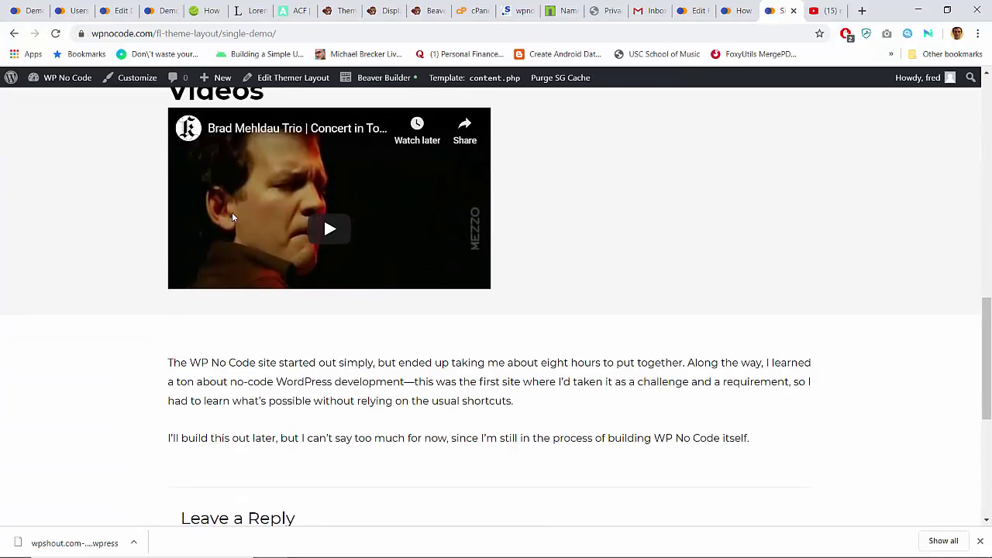
scroll(232, 212, up, 1)
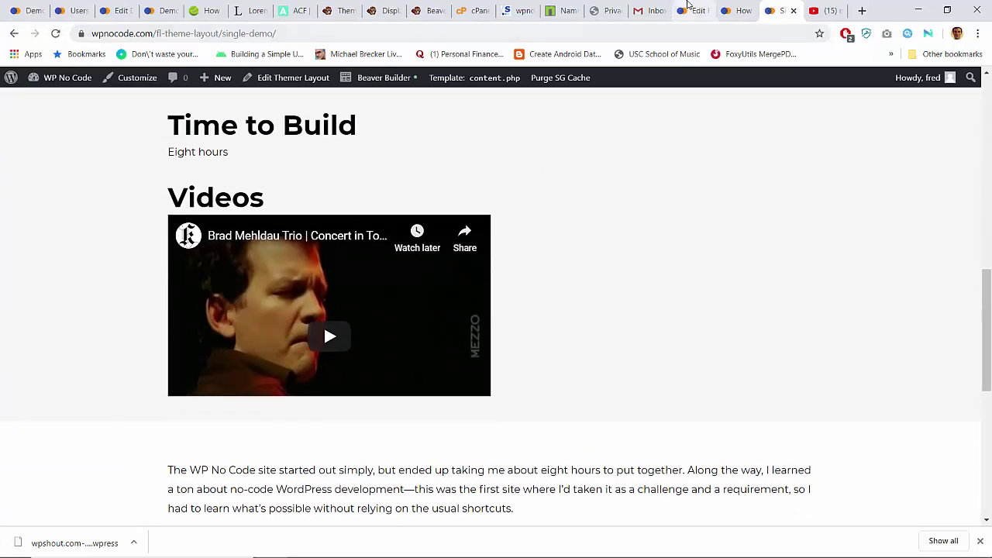
click(688, 10)
click(721, 10)
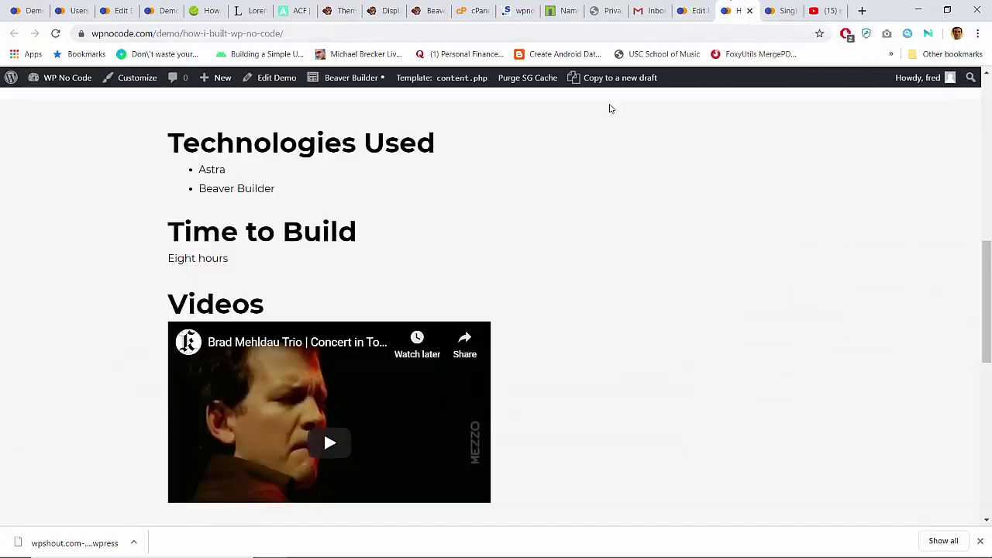
Step: Clear the demo's Video Playlist URL and update the post
click(281, 79)
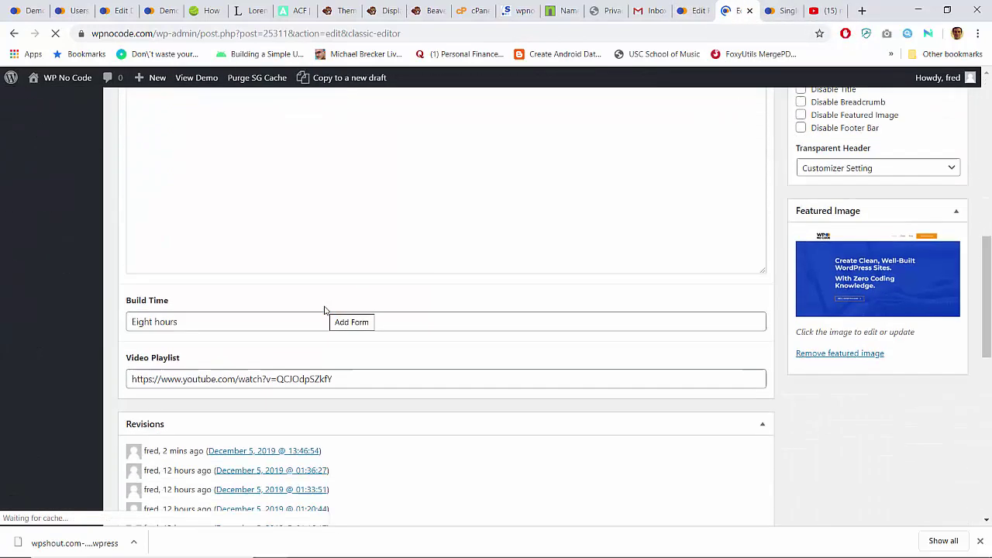
click(288, 372)
key(ctrl+a)
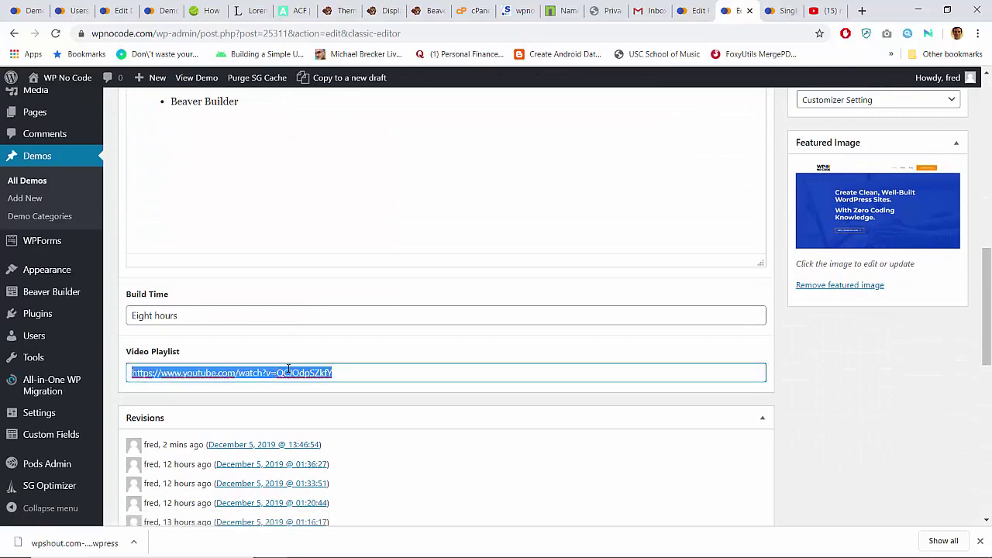
key(BackSpace)
scroll(288, 368, up, 5)
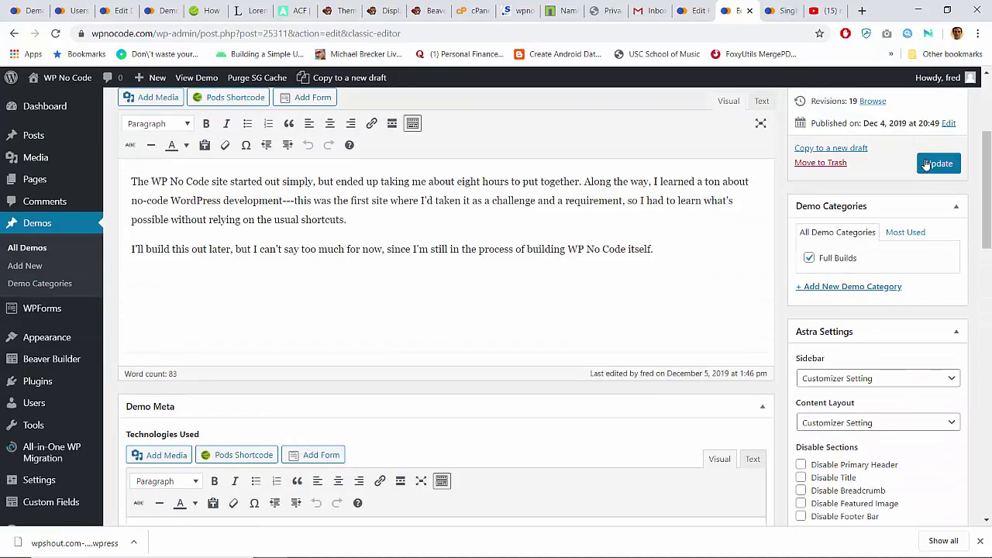
click(933, 165)
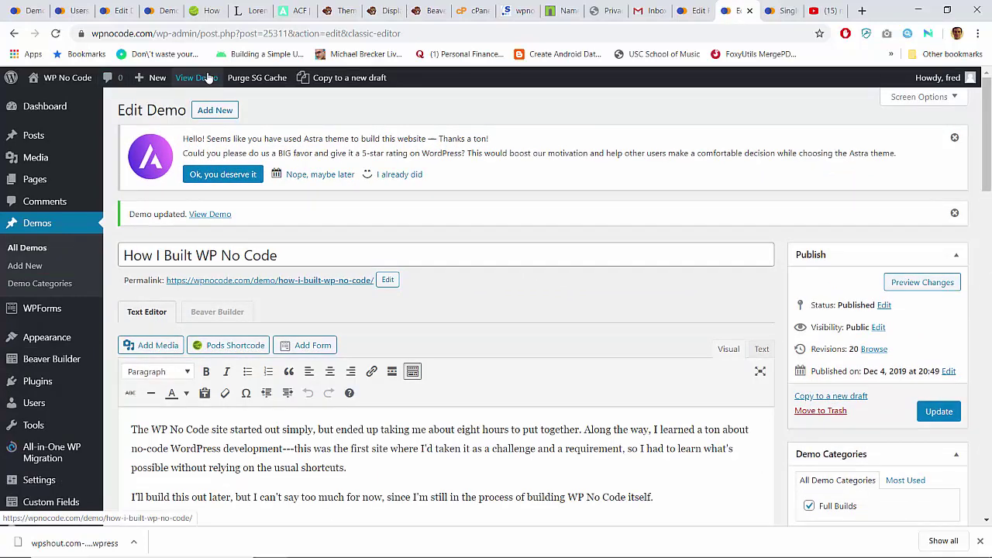
Step: View the live demo page, now without a Videos section
click(290, 283)
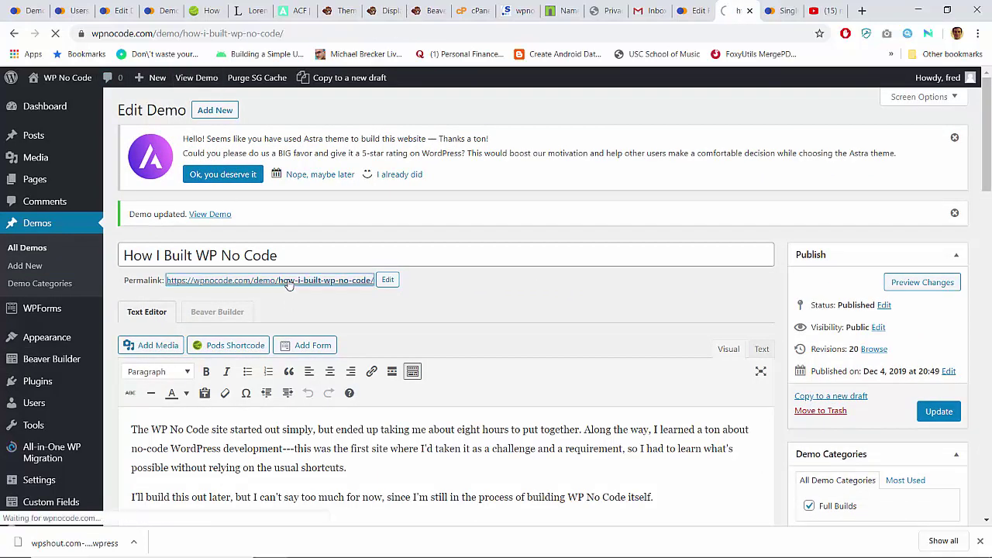
scroll(289, 286, down, 8)
scroll(289, 285, up, 1)
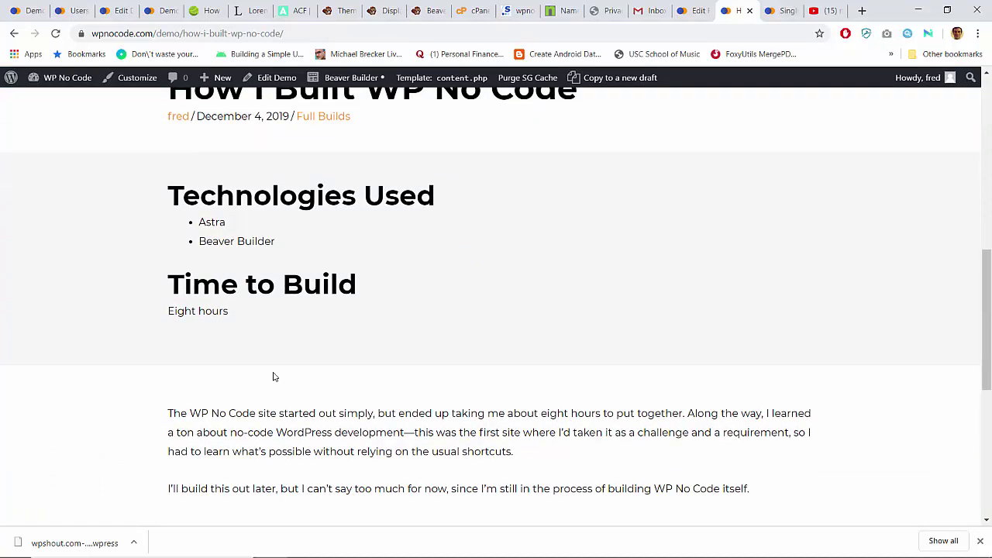
Step: Look over the demo page, then browse the About page top to bottom
scroll(273, 377, down, 5)
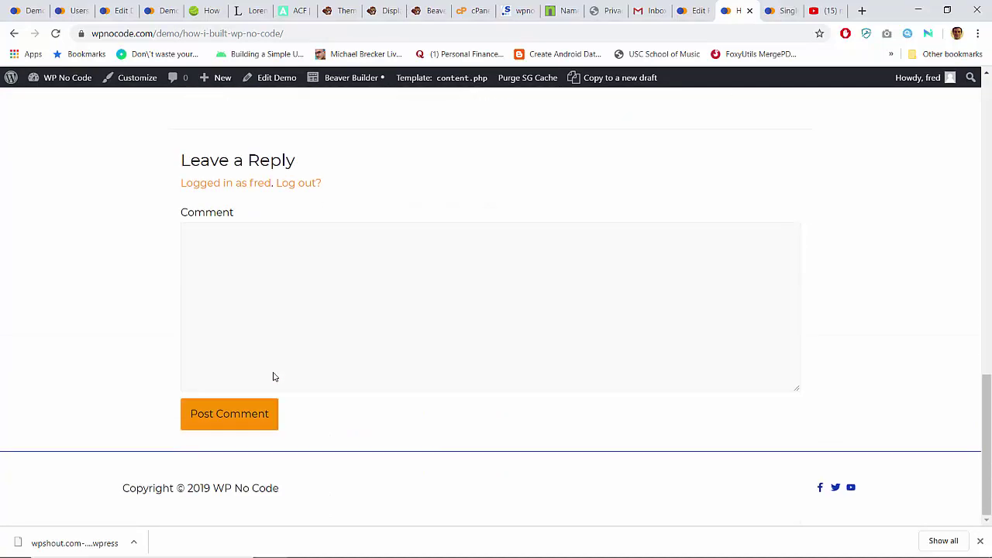
scroll(273, 377, up, 1)
scroll(273, 377, down, 1)
key(Home)
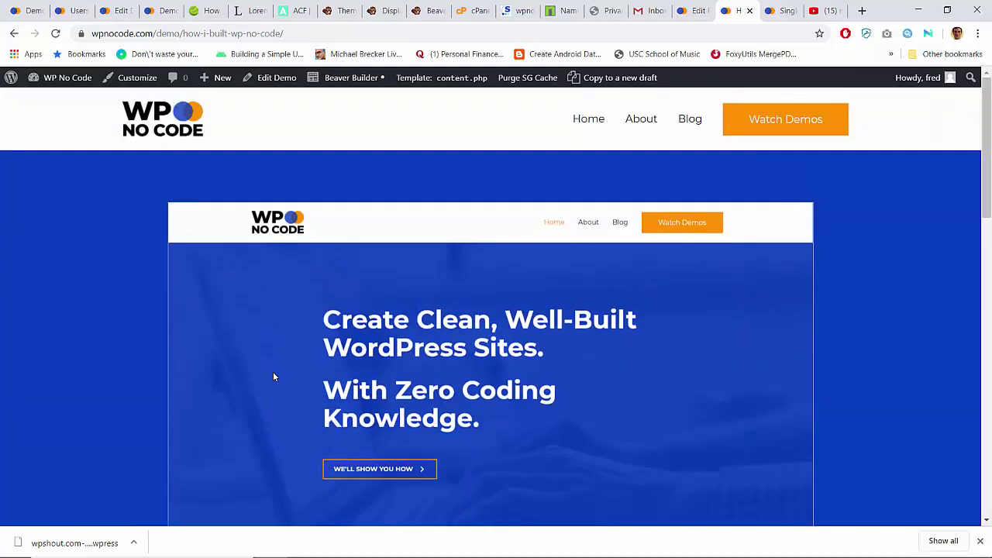
click(632, 124)
key(End)
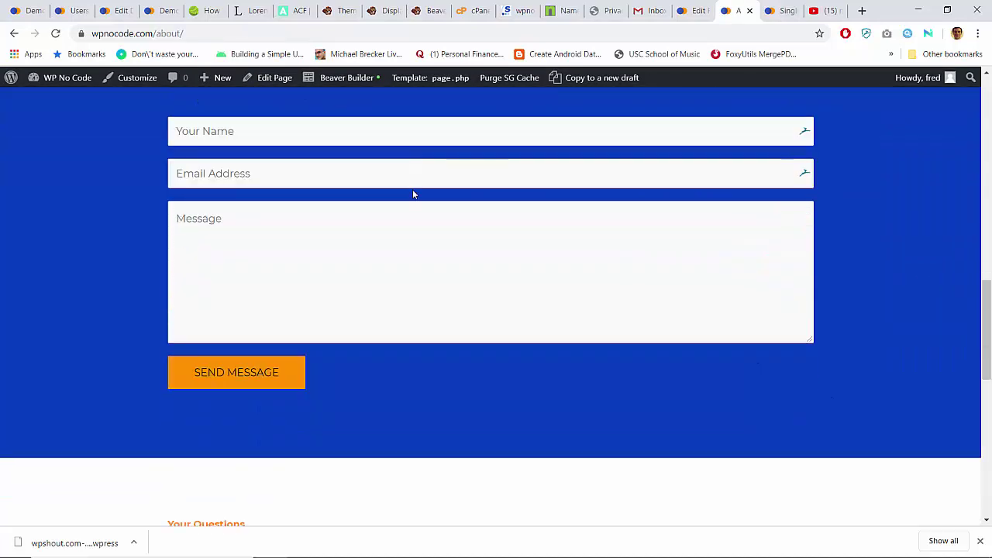
key(Home)
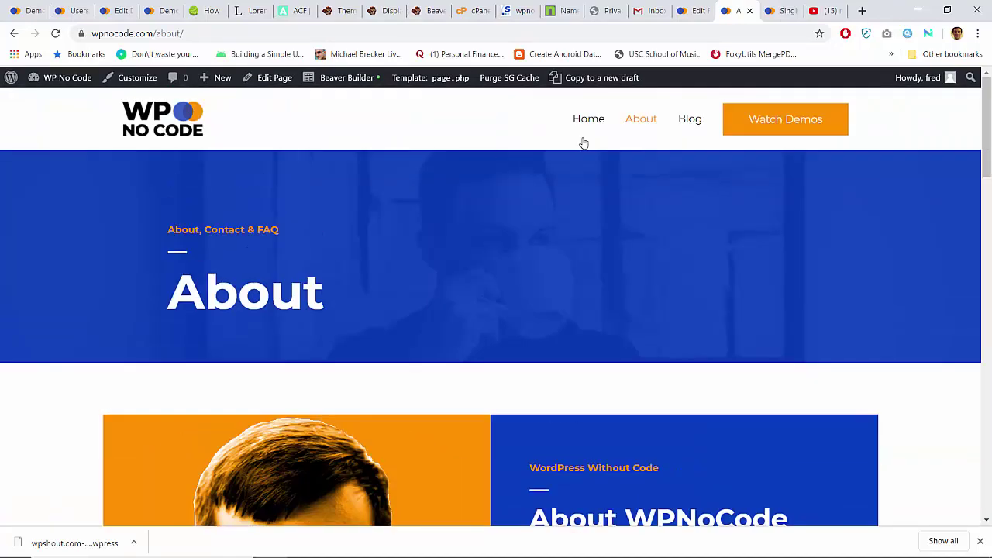
Step: Browse the homepage, including its What's New tutorials section
click(591, 121)
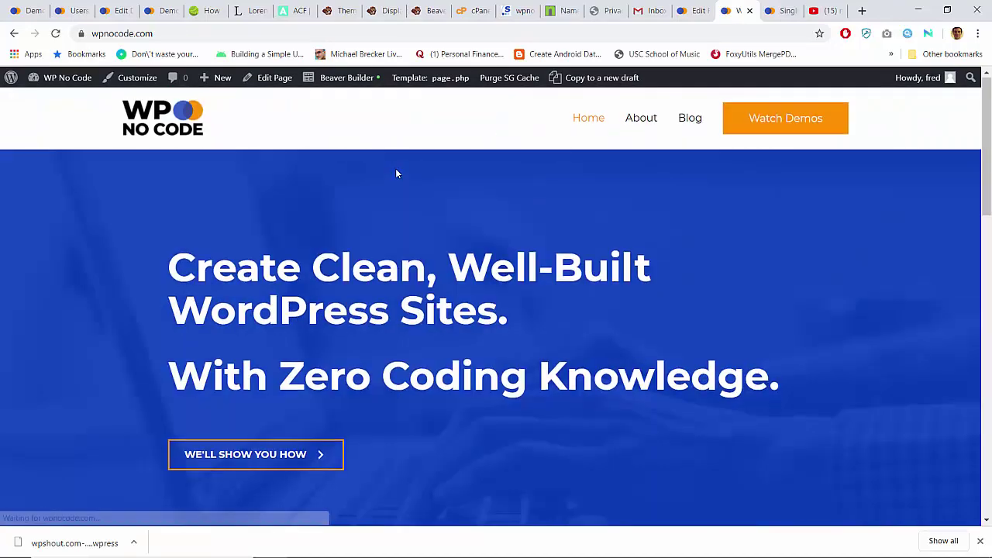
key(End)
key(Home)
key(Page_Down)
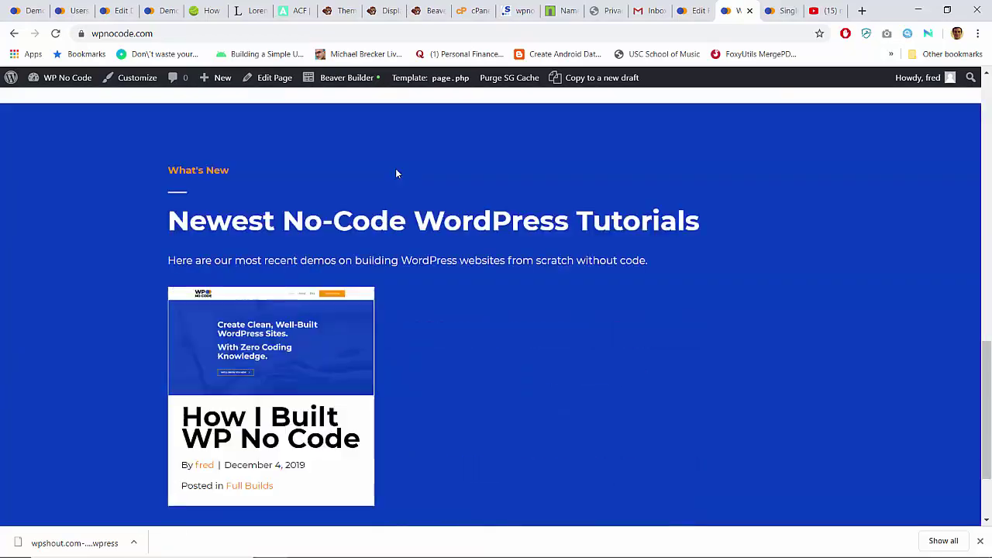
key(Home)
Step: Open the Blog page and select its URL in Chrome's address bar for Firefox
click(691, 119)
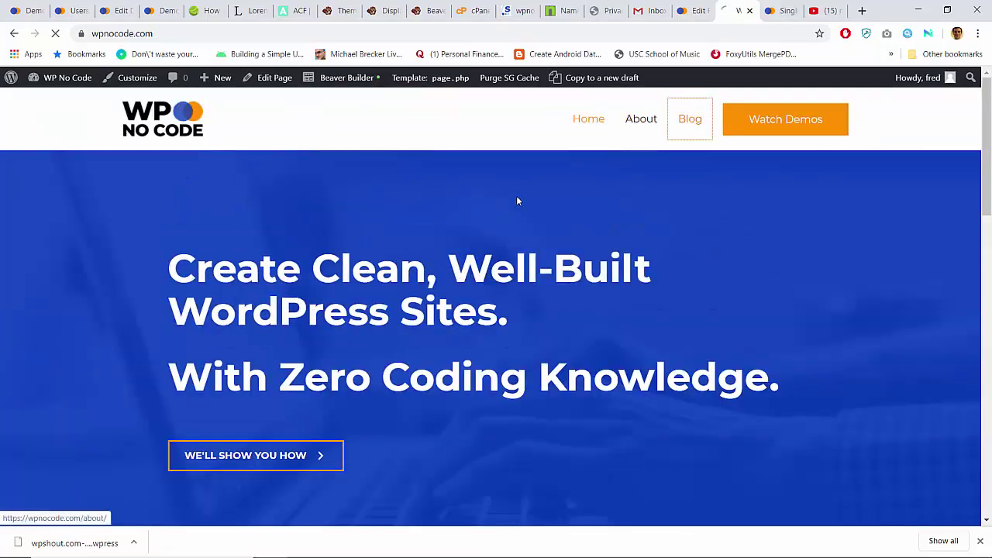
key(End)
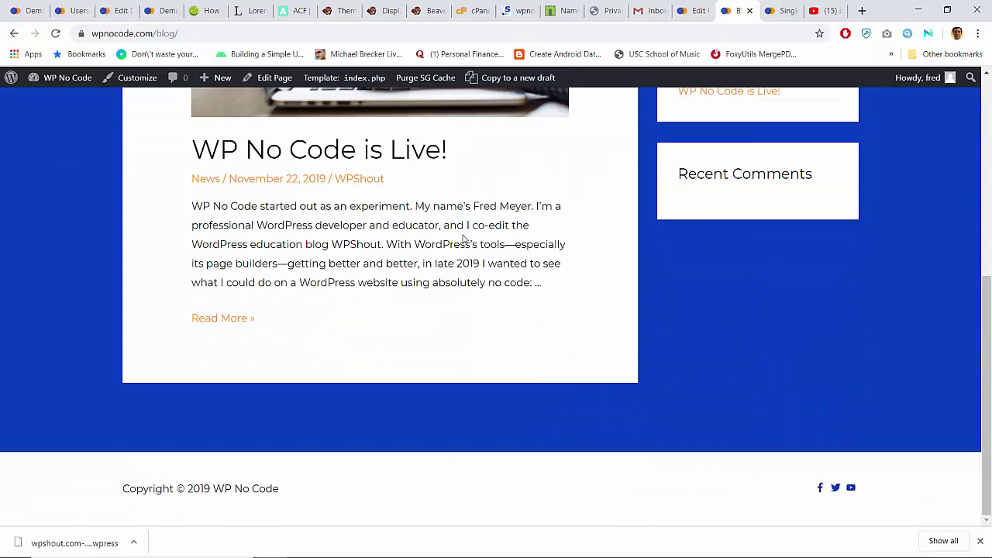
key(Home)
click(188, 35)
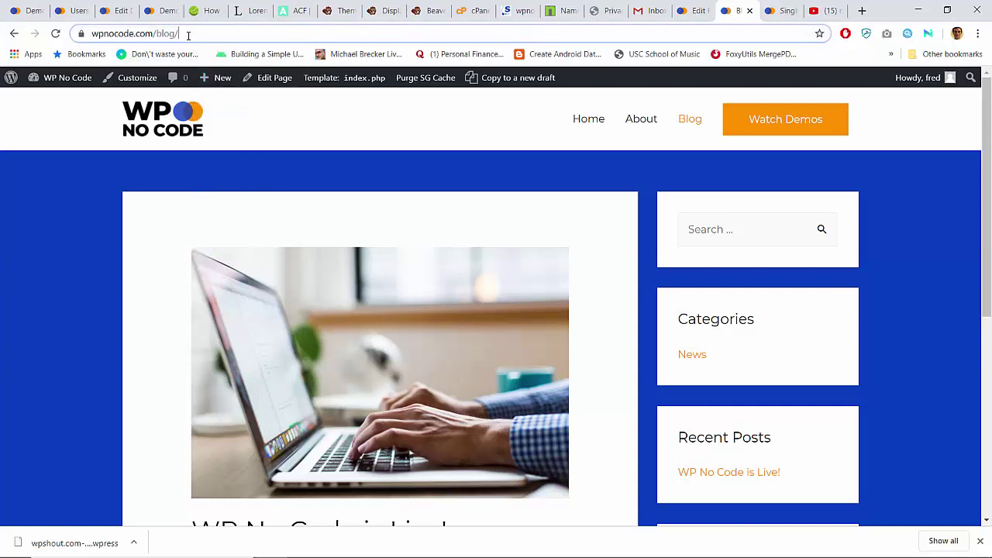
key(ctrl+a)
key(ctrl+c)
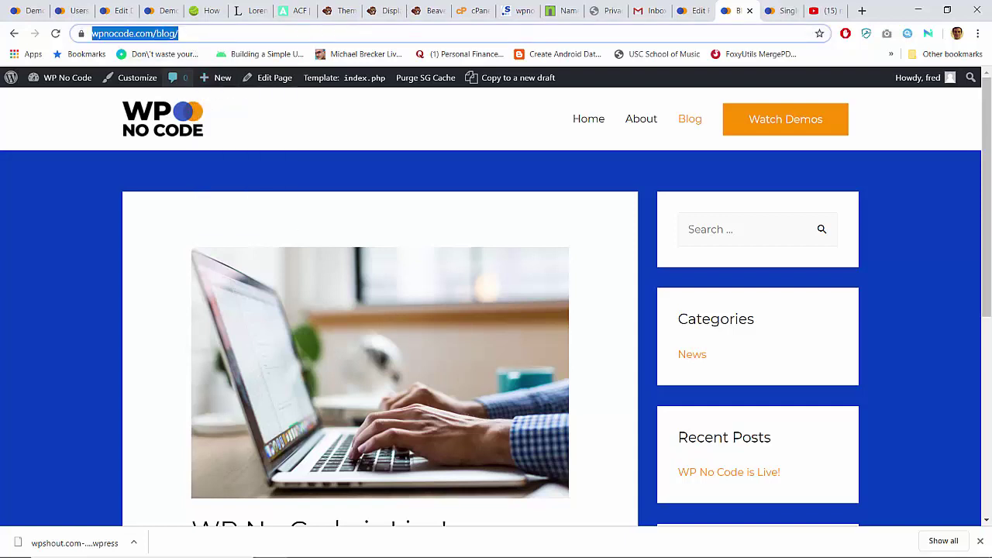
click(316, 547)
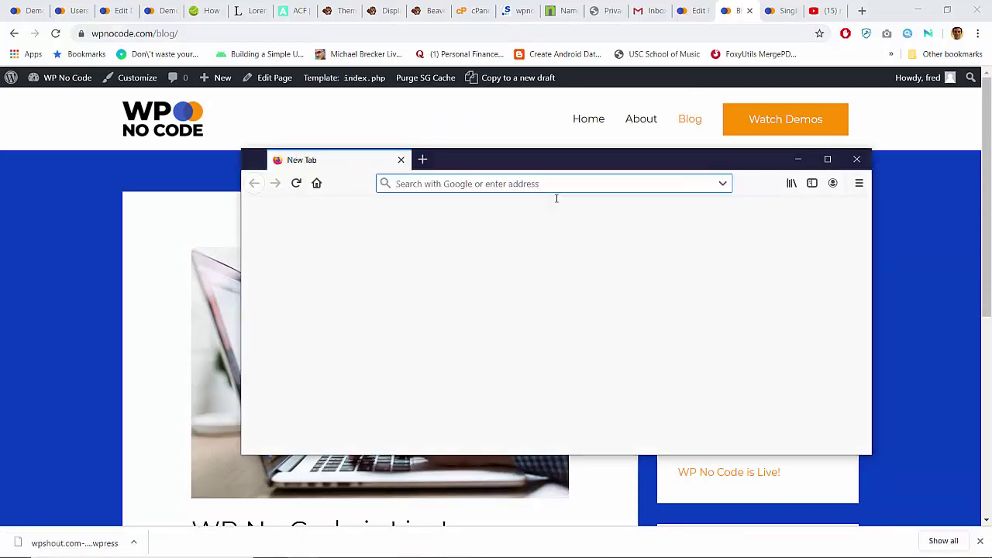
Step: Load the wpnocode.com blog in Firefox and resize the window taller
key(ctrl+v)
key(Return)
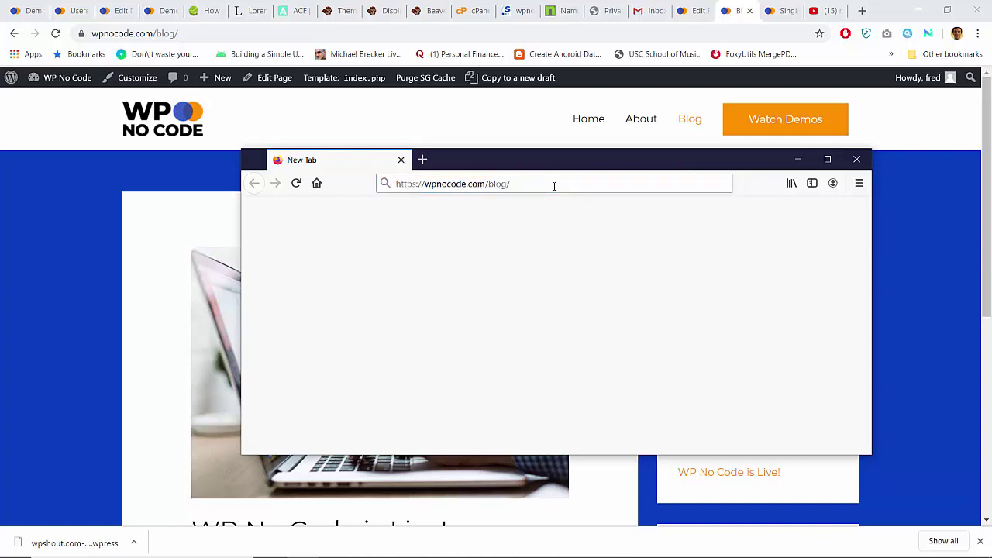
click(826, 160)
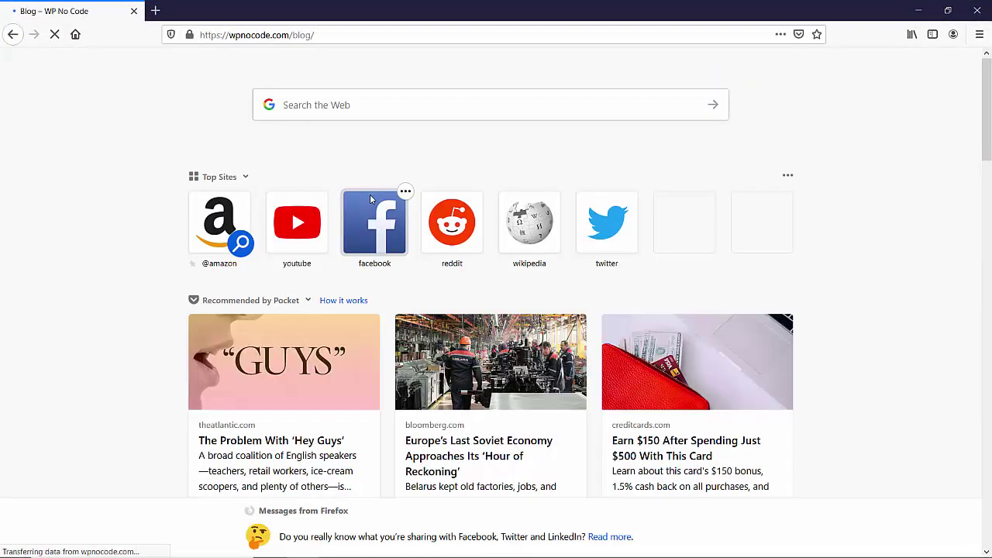
scroll(97, 206, down, 5)
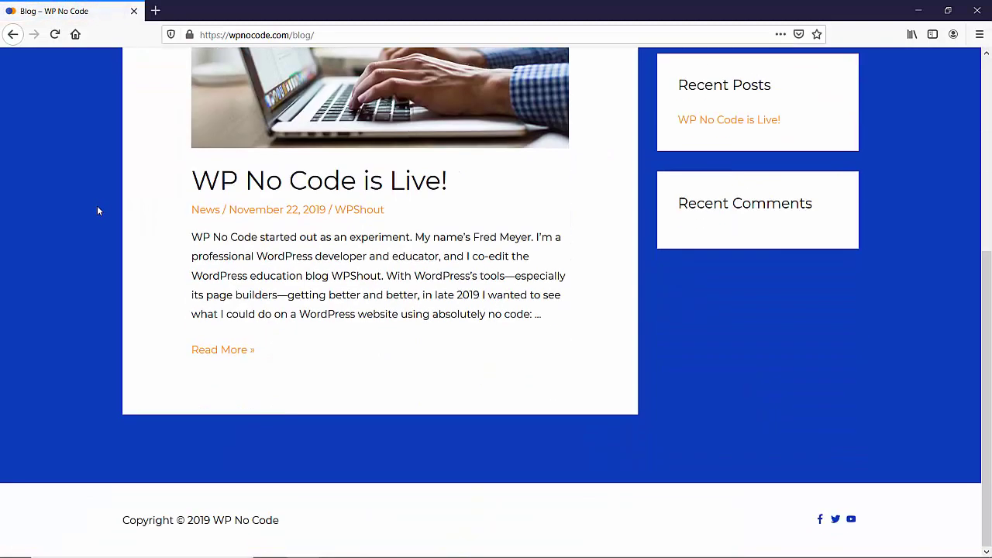
scroll(97, 205, up, 5)
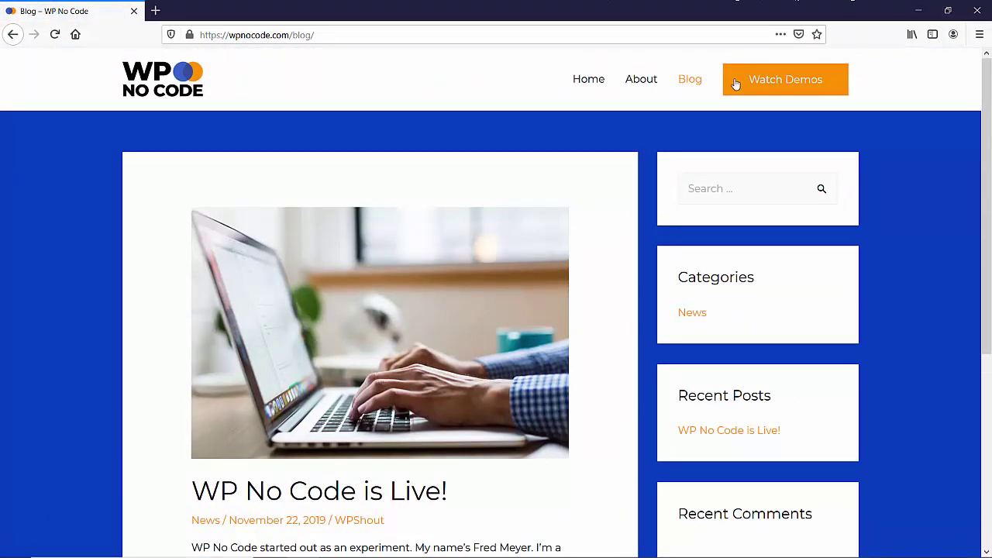
click(947, 10)
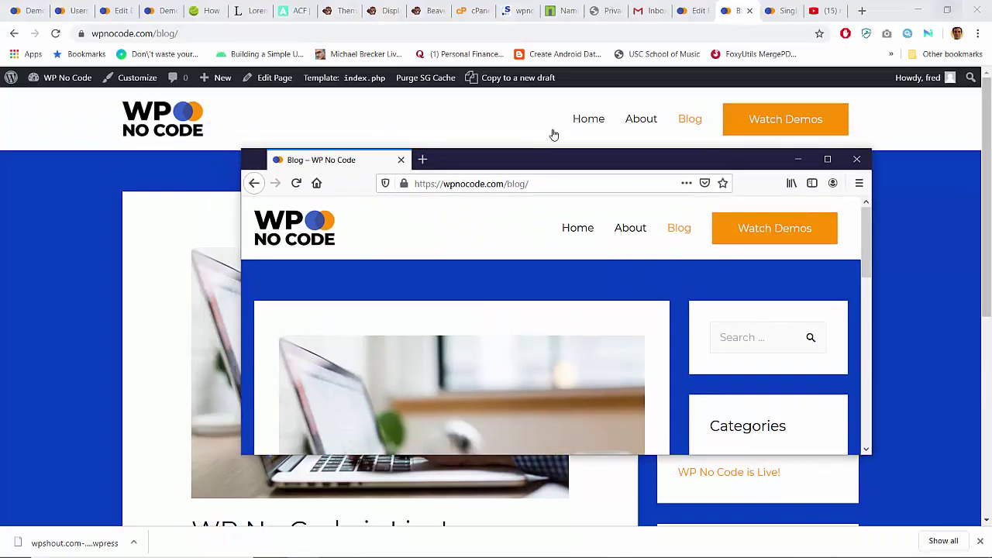
drag(725, 150, 688, 25)
Step: Open the Demos page showing the All WP No Code Demos section
click(762, 104)
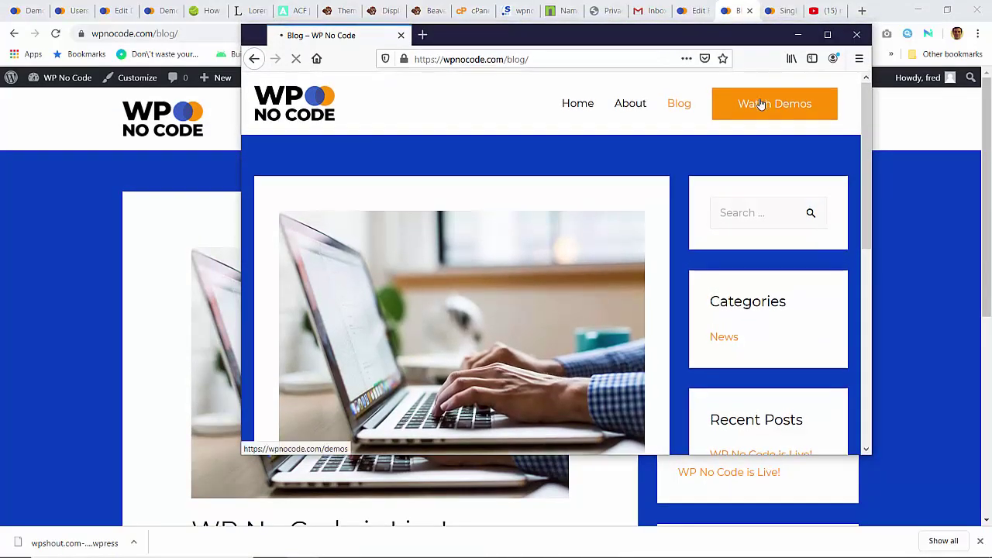
scroll(676, 184, down, 13)
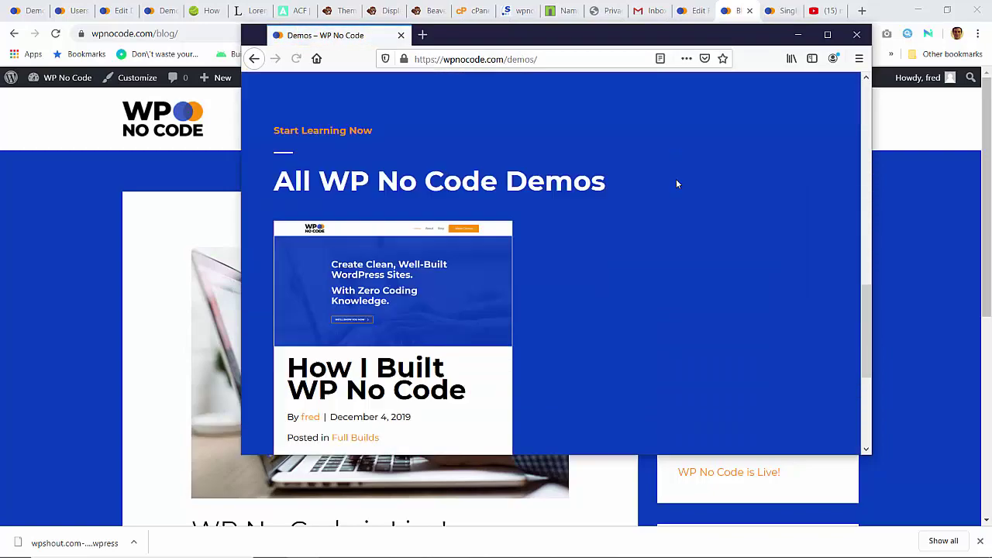
scroll(677, 185, up, 5)
scroll(676, 184, up, 2)
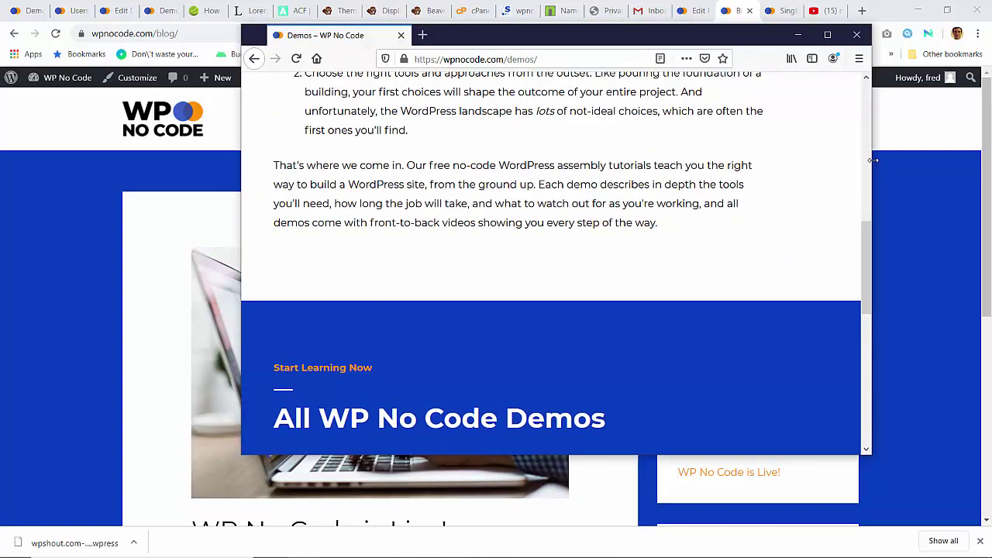
Step: Narrow the Firefox window and scroll through the Demos page
drag(872, 163, 440, 182)
scroll(368, 215, up, 10)
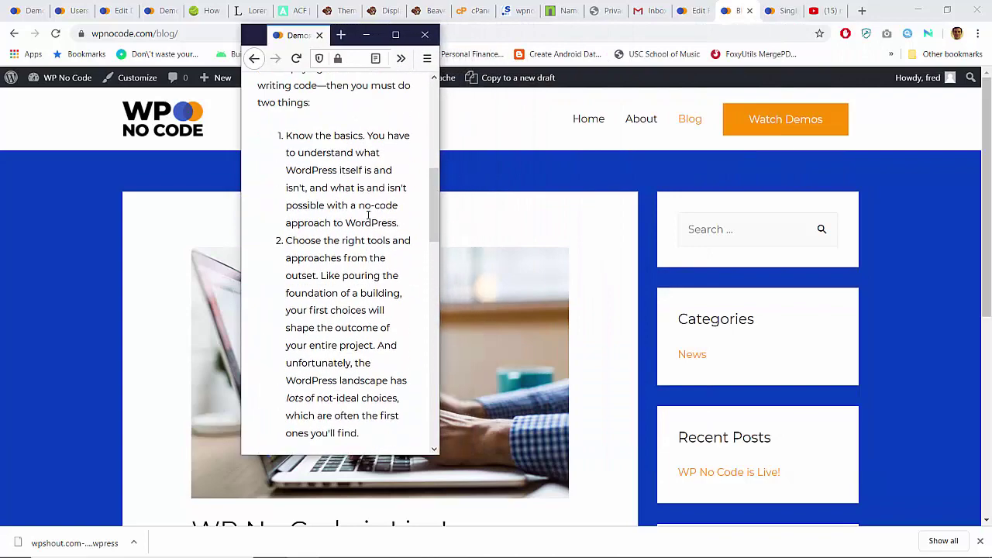
scroll(369, 219, up, 2)
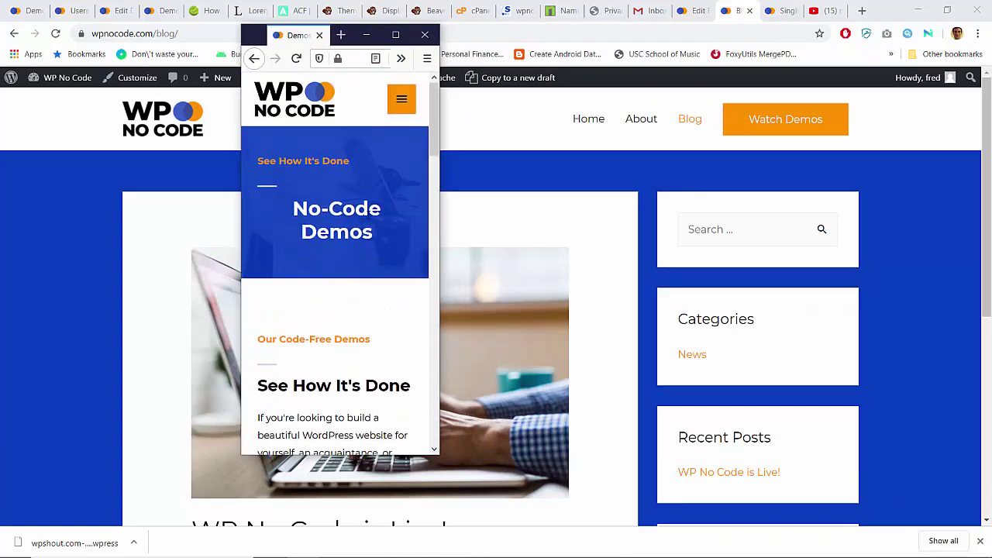
scroll(369, 217, down, 15)
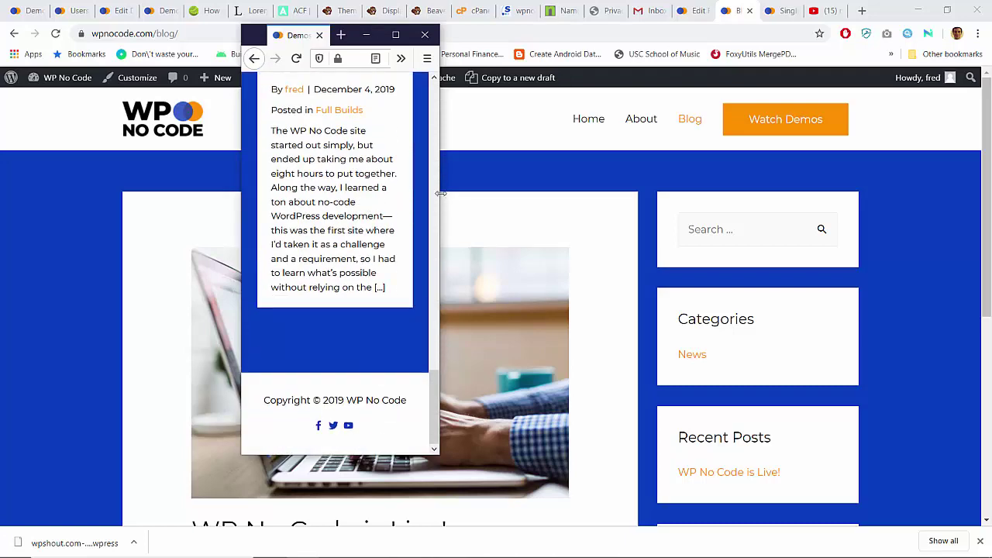
drag(436, 193, 434, 193)
scroll(361, 214, up, 5)
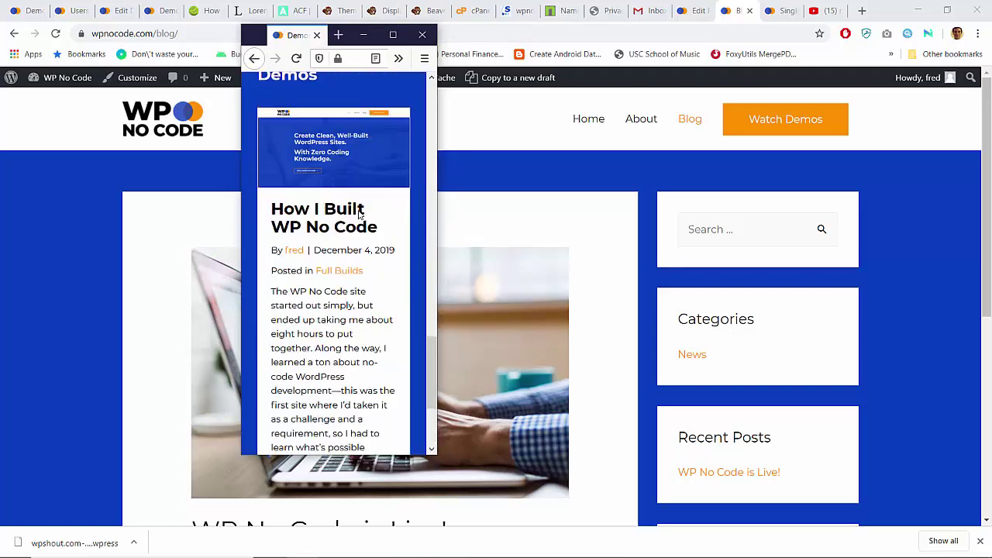
scroll(352, 214, down, 2)
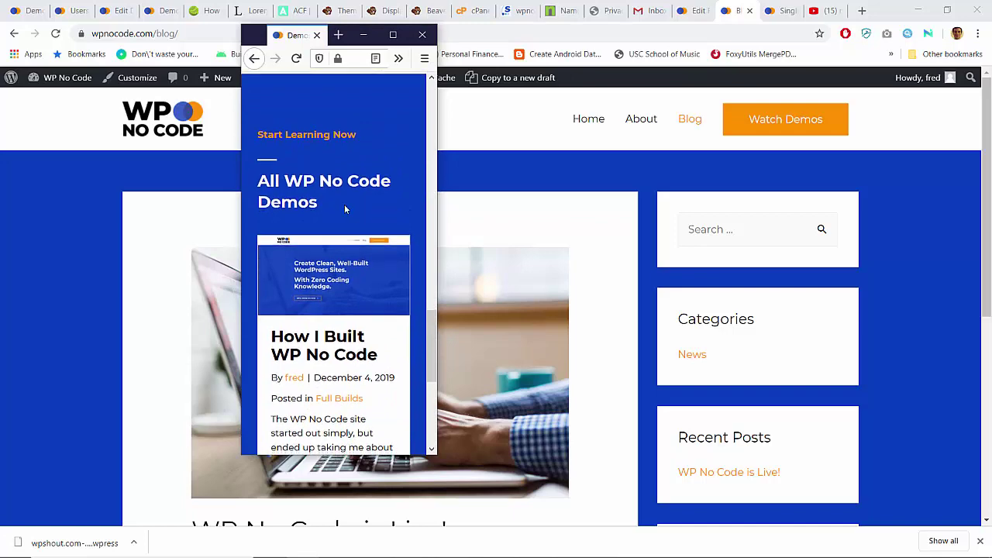
Step: Open the How I Built WP No Code post and scroll its narrow layout
click(305, 342)
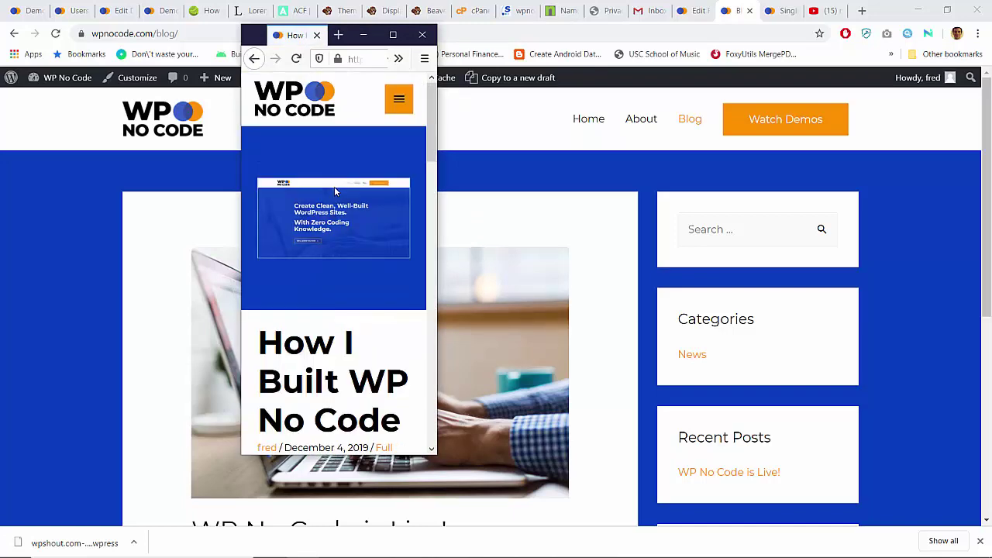
scroll(334, 187, down, 8)
scroll(335, 190, up, 4)
scroll(335, 190, down, 12)
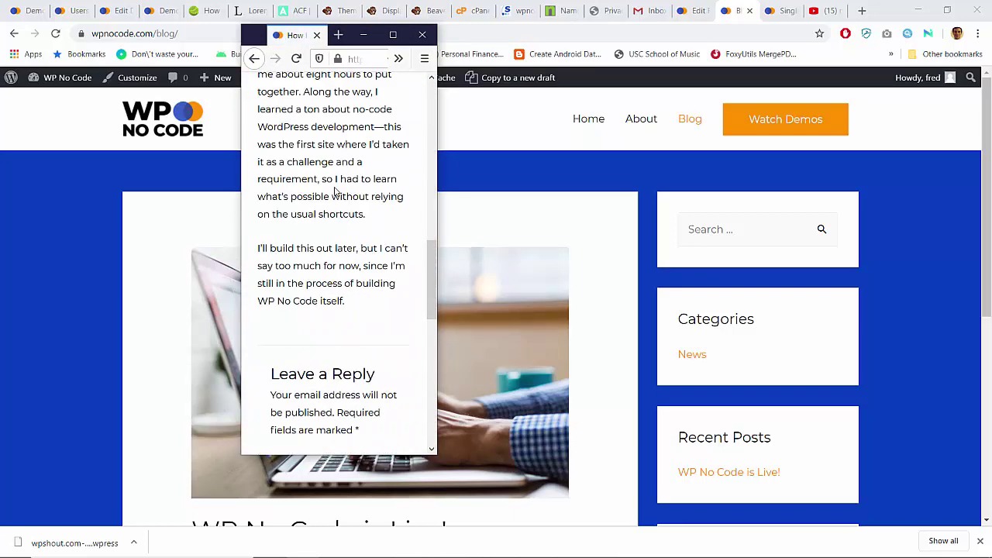
scroll(335, 192, up, 5)
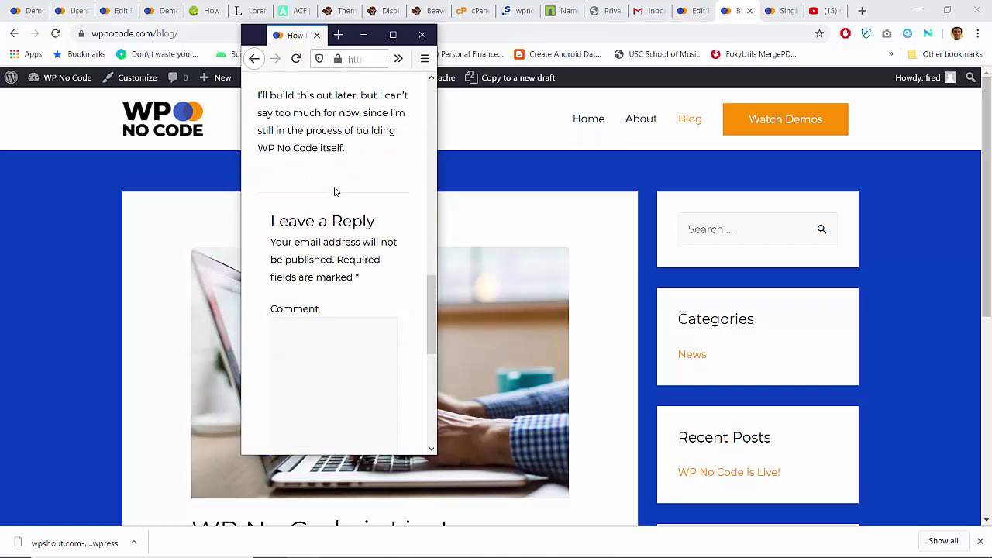
Step: Widen the window to check the post's layout at a larger width
drag(439, 170, 767, 262)
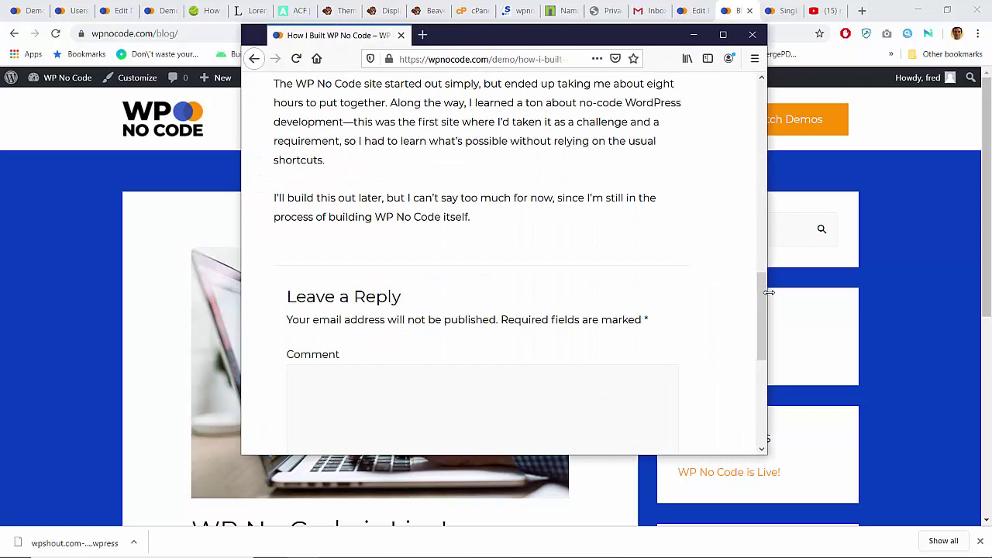
scroll(544, 259, down, 5)
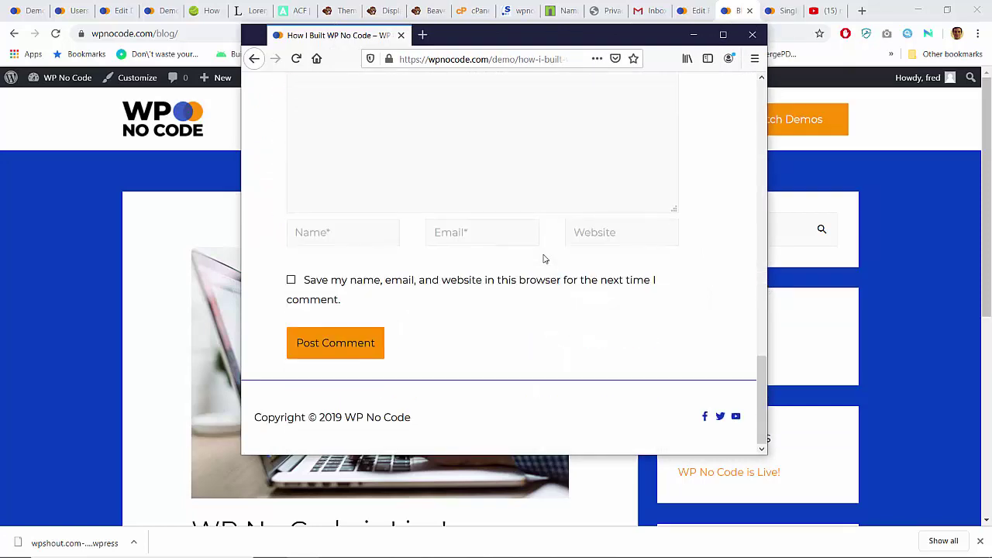
scroll(545, 259, up, 3)
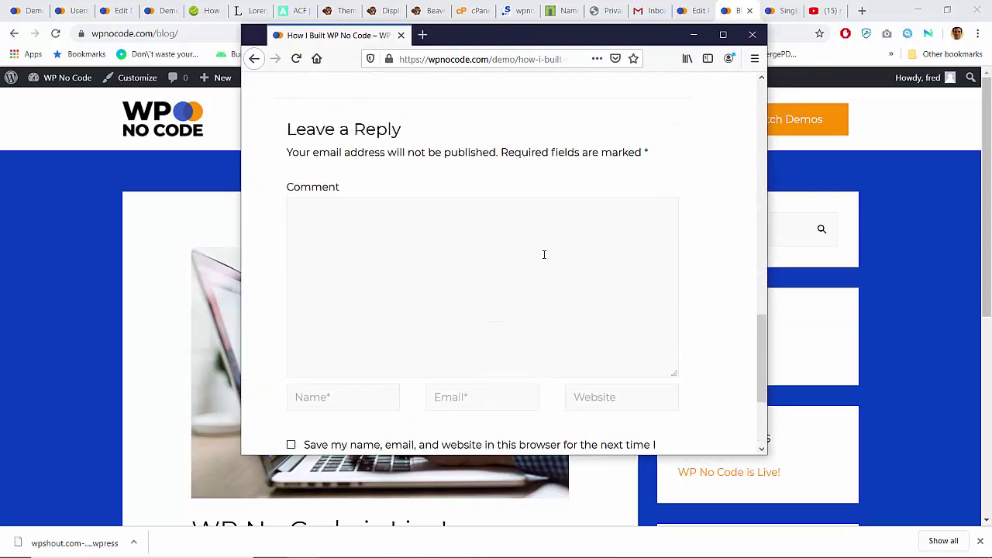
scroll(544, 254, up, 2)
Step: View the demo post full-screen, scrolling through it and back to the top
click(723, 35)
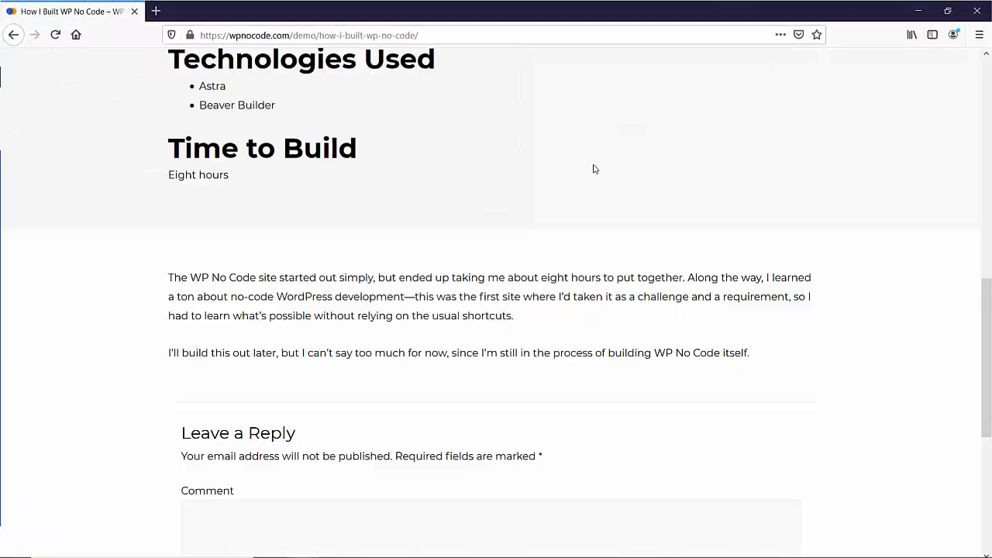
scroll(473, 313, down, 4)
scroll(473, 313, up, 1)
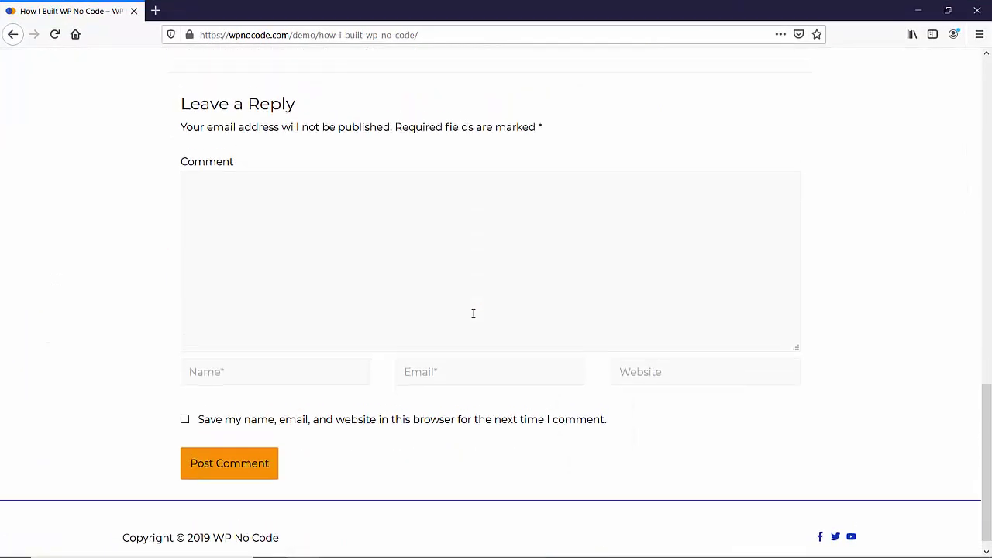
scroll(473, 313, down, 1)
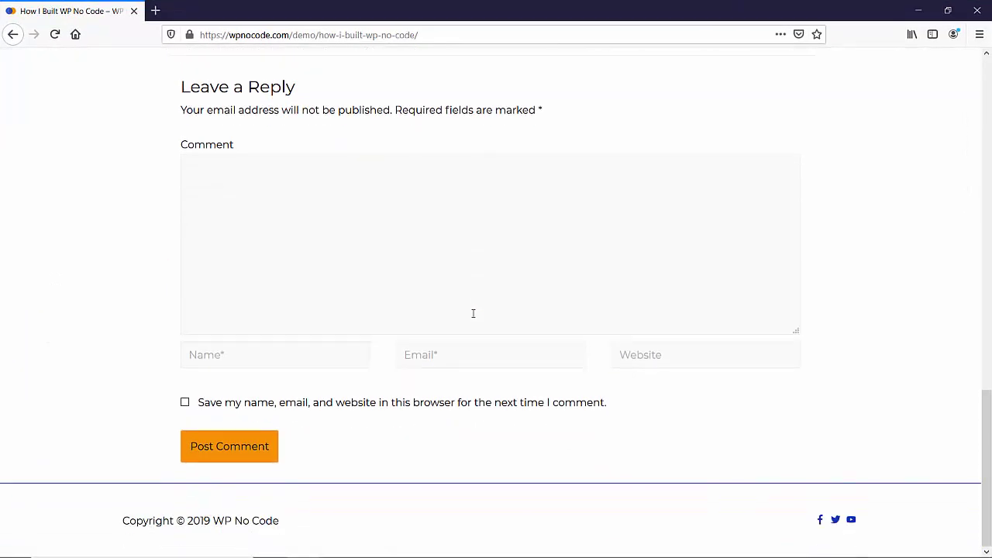
key(Home)
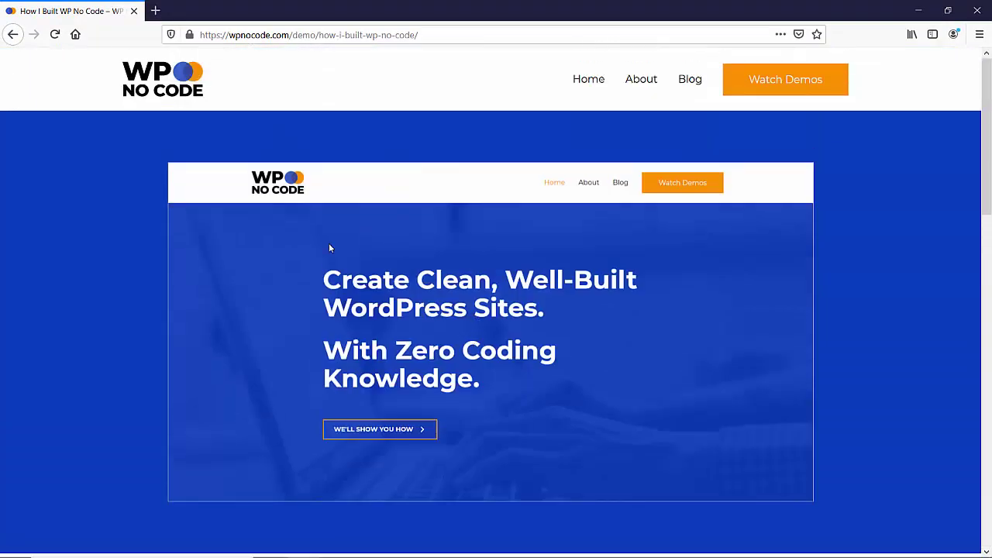
Step: Go to the homepage and look over its Newest Tutorials section
click(578, 78)
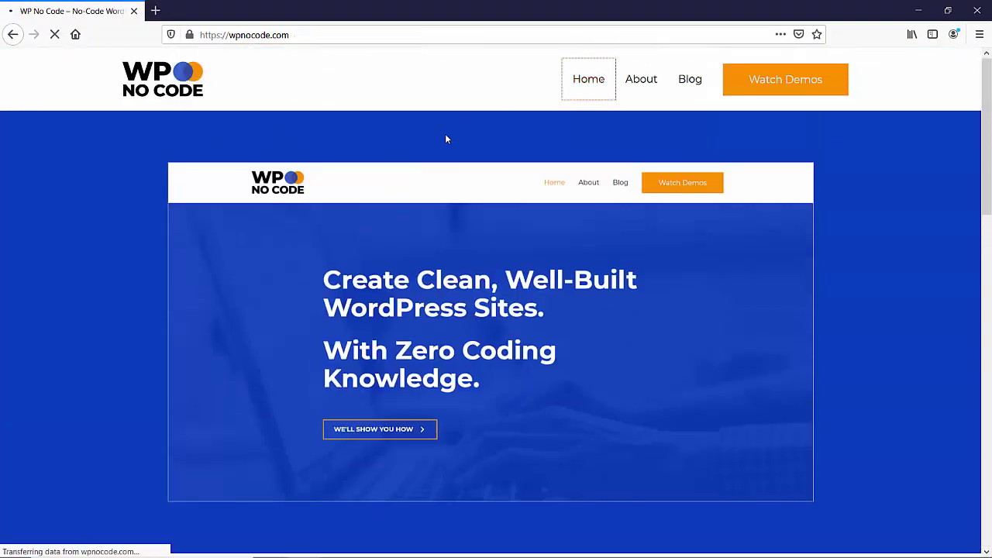
scroll(446, 139, down, 10)
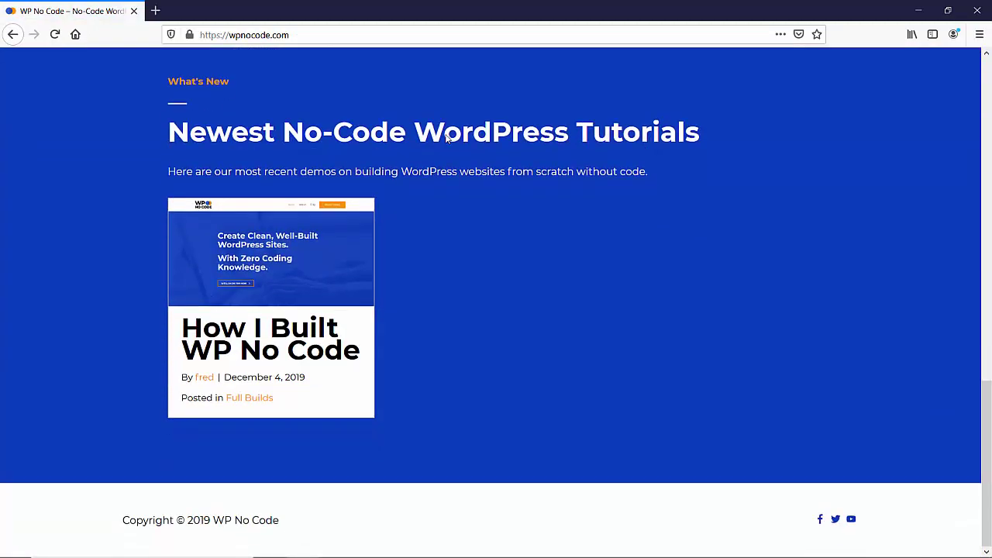
scroll(445, 139, up, 10)
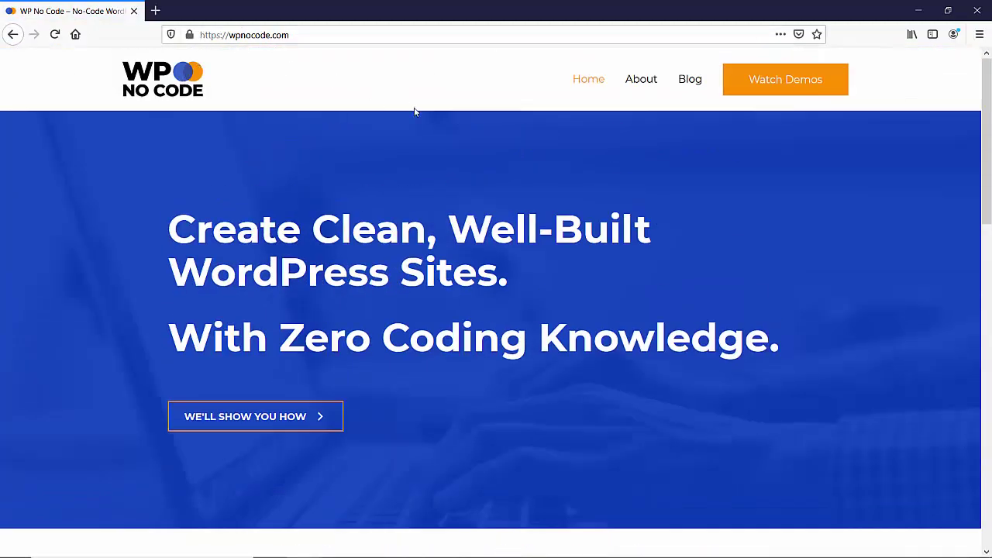
Step: Check the compact navigation menu in a smaller window, then open the demos listing full-screen
click(947, 10)
click(724, 101)
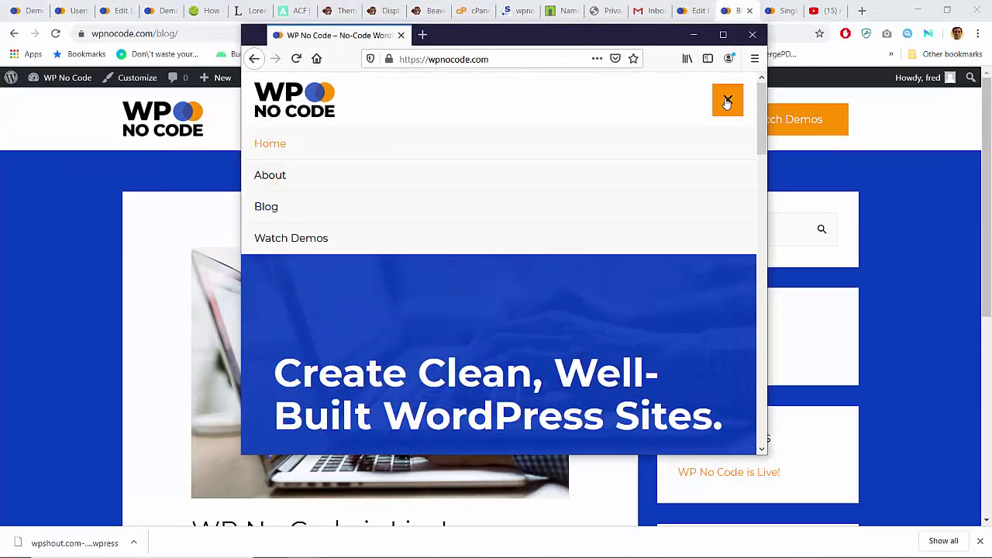
click(727, 99)
click(724, 37)
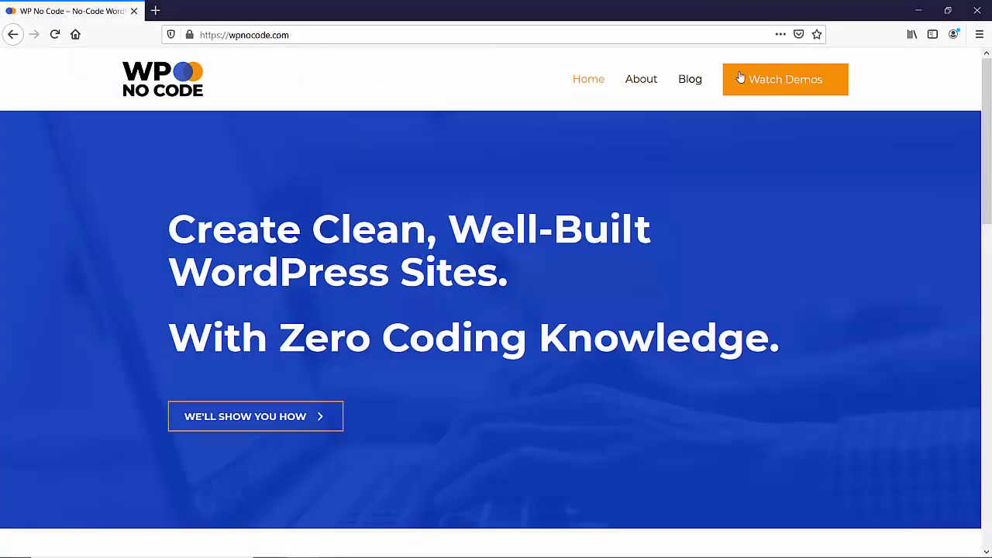
click(755, 80)
scroll(274, 293, down, 10)
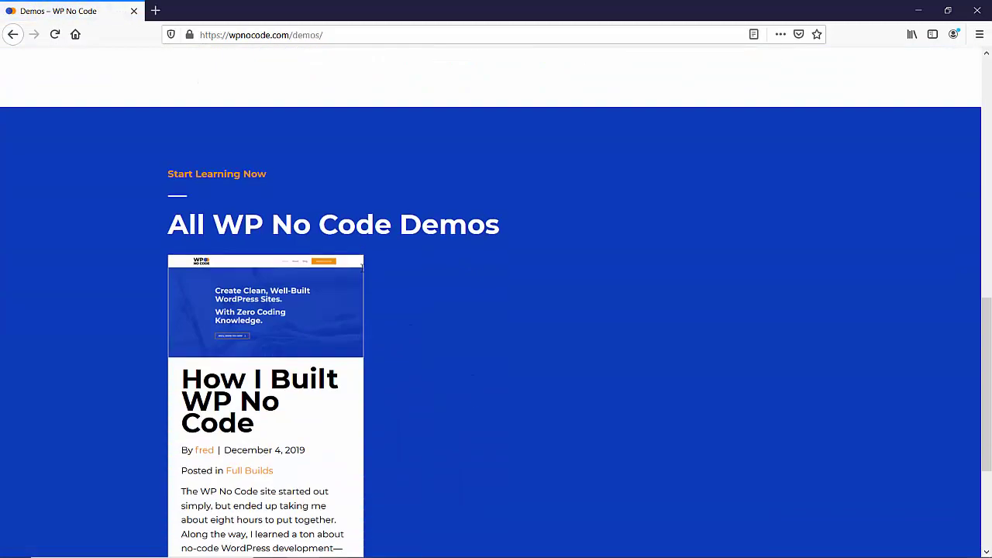
Step: Open the How I Built WP No Code post and scroll through it
click(273, 292)
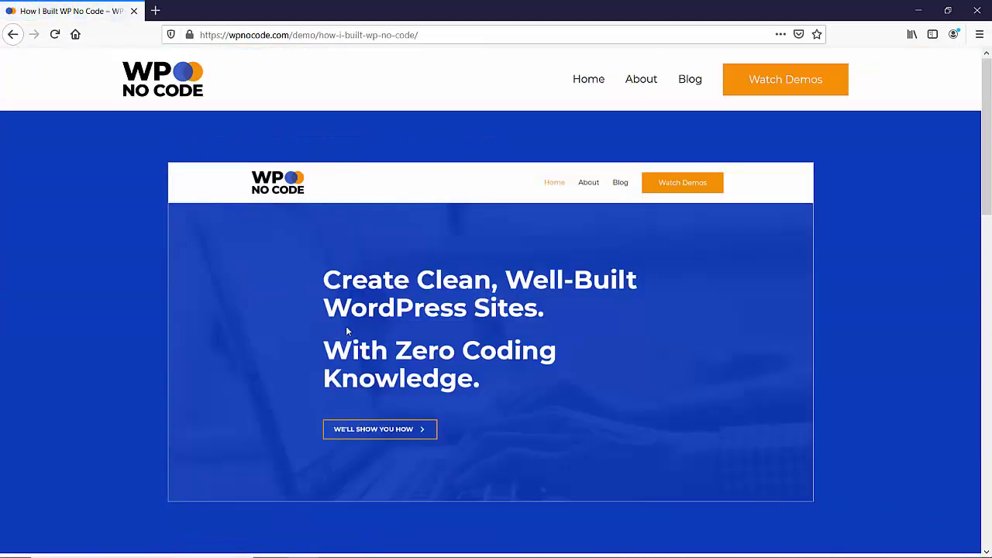
scroll(235, 275, down, 8)
scroll(178, 233, up, 2)
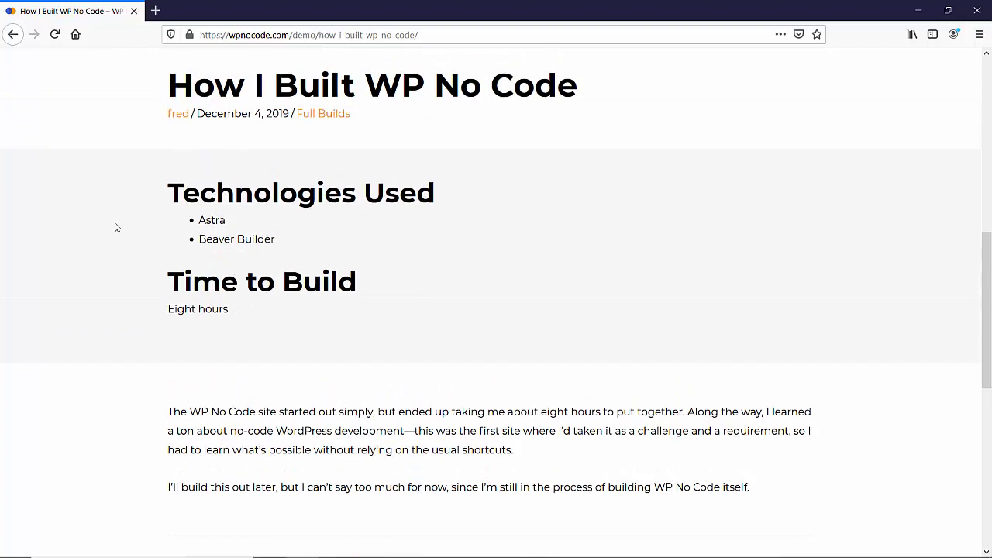
scroll(116, 227, down, 1)
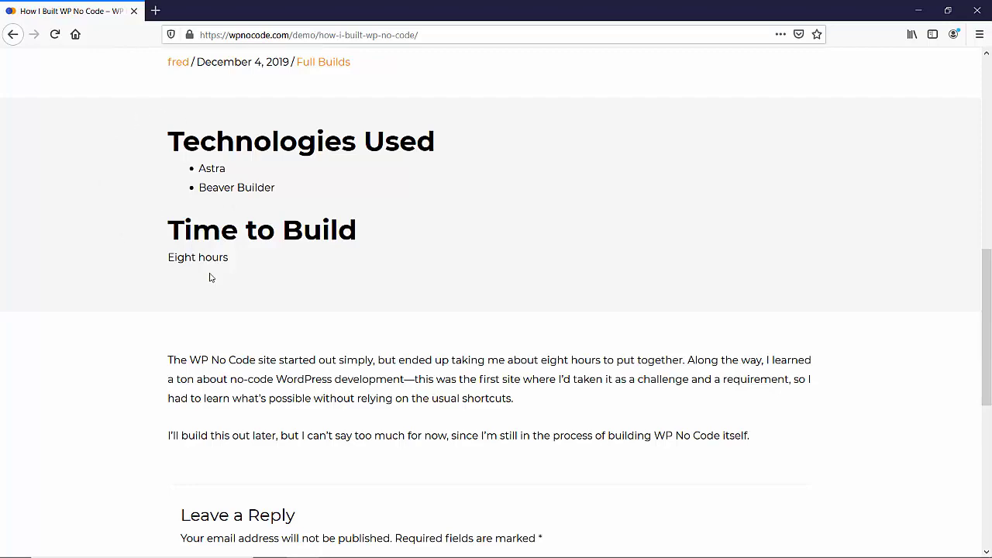
scroll(128, 271, down, 8)
scroll(128, 271, up, 6)
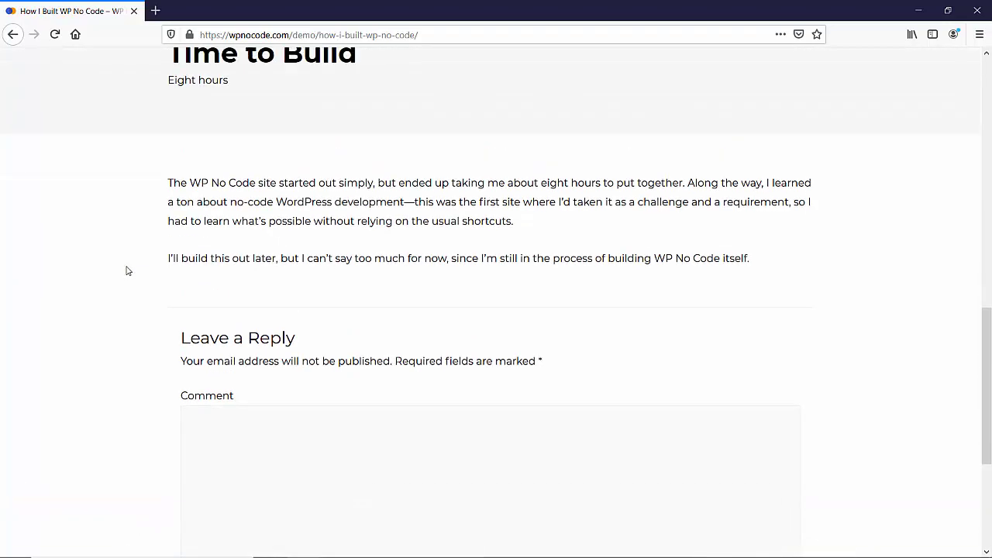
scroll(128, 270, up, 15)
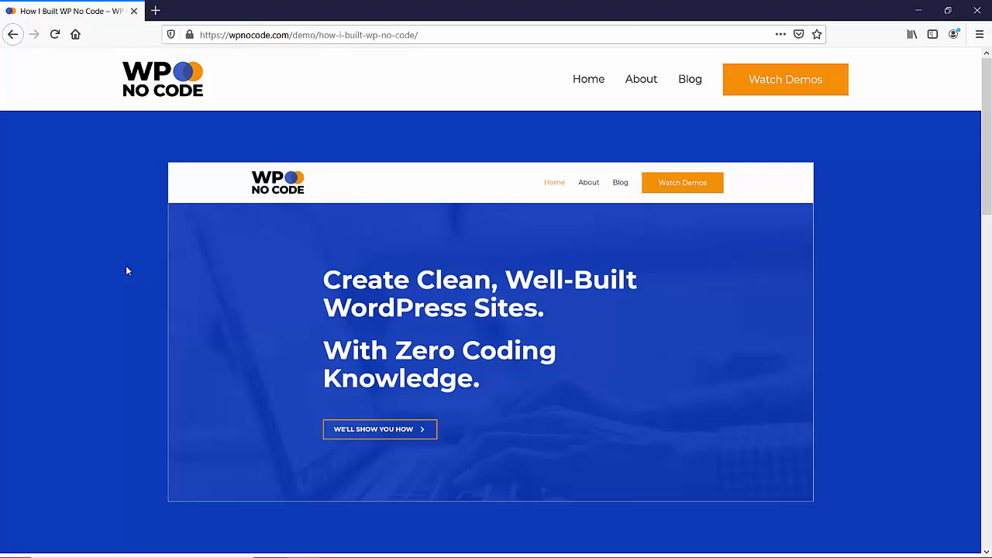
scroll(127, 270, down, 5)
scroll(128, 271, up, 5)
scroll(128, 271, down, 1)
scroll(127, 271, up, 1)
scroll(127, 271, down, 3)
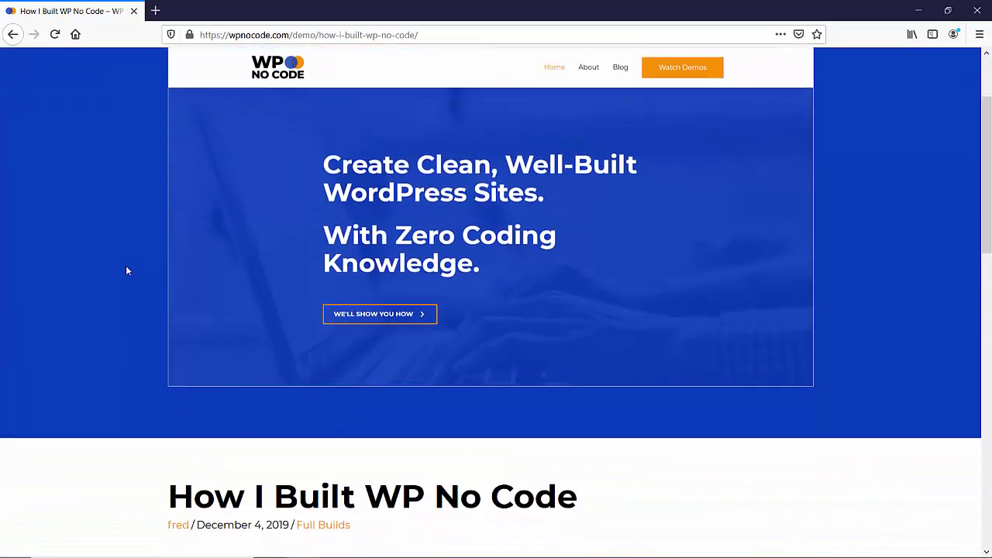
scroll(126, 270, up, 3)
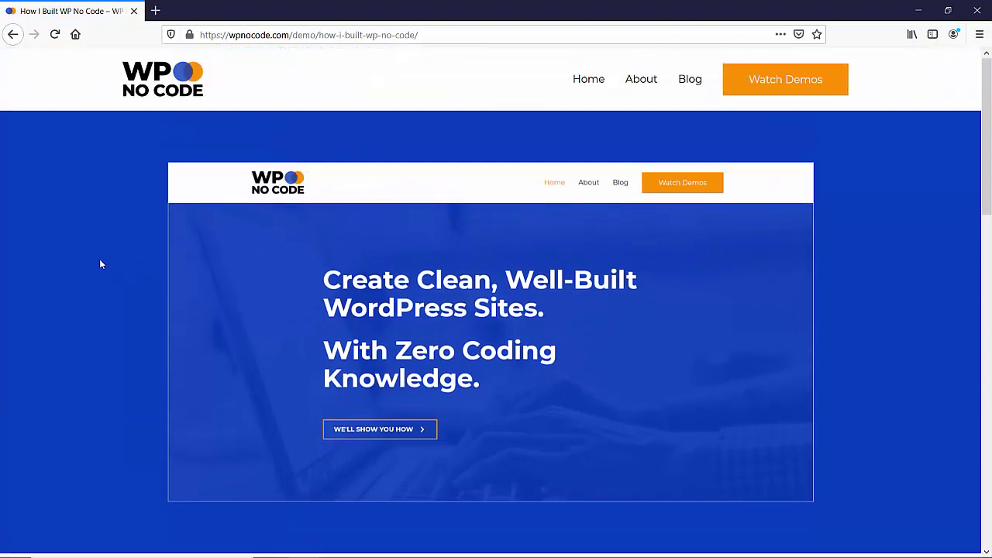